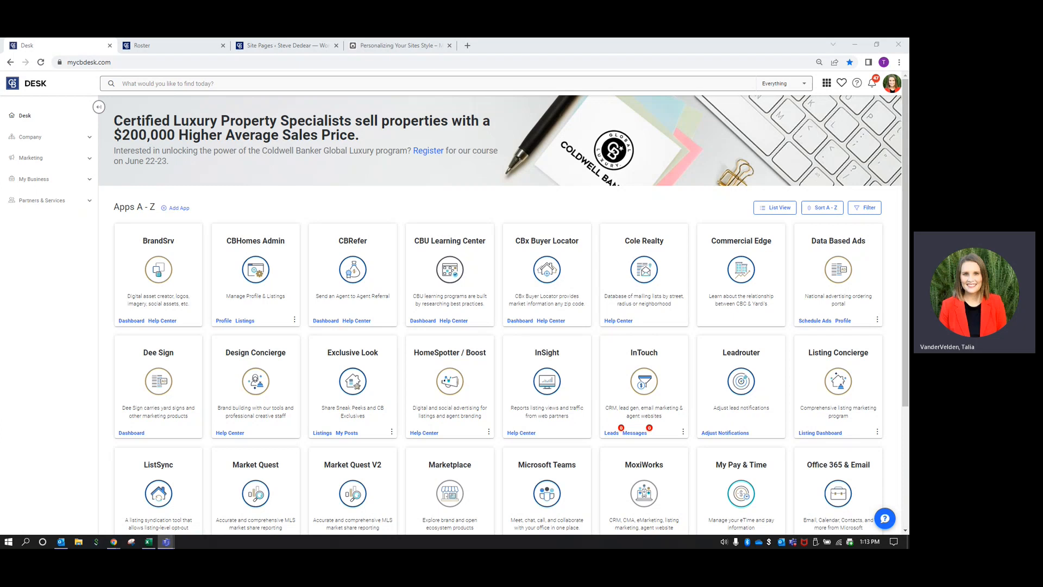
Switch to the Roster tab showing the agent's profile Web Info and About Me text
{"action": "scroll", "coordinate": [552, 207], "scroll_direction": "down", "scroll_amount": 3}
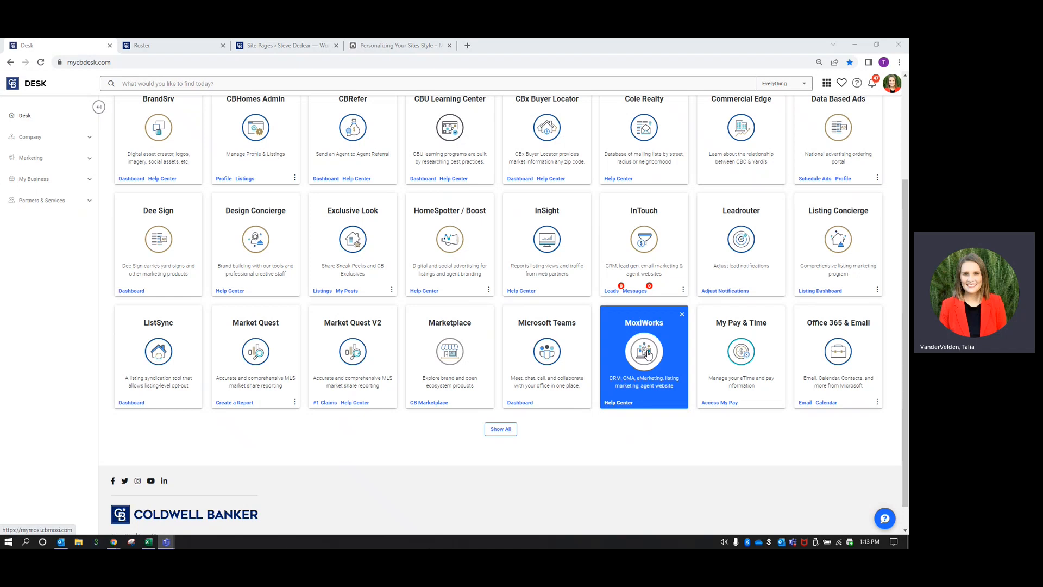
{"action": "left_click", "coordinate": [179, 50]}
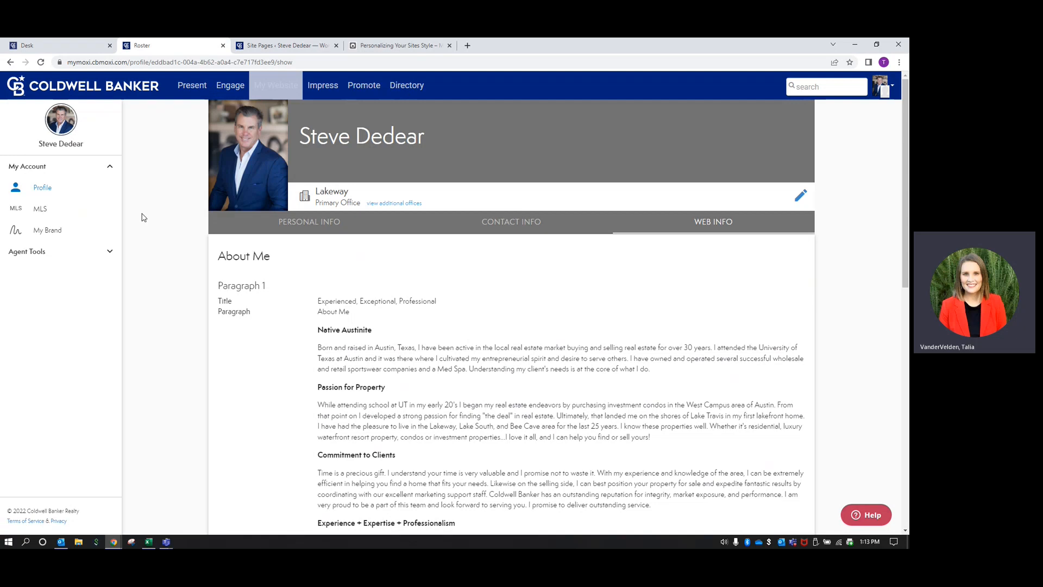
Open the My Website admin tool and go to its Home dashboard
{"action": "left_click", "coordinate": [275, 89]}
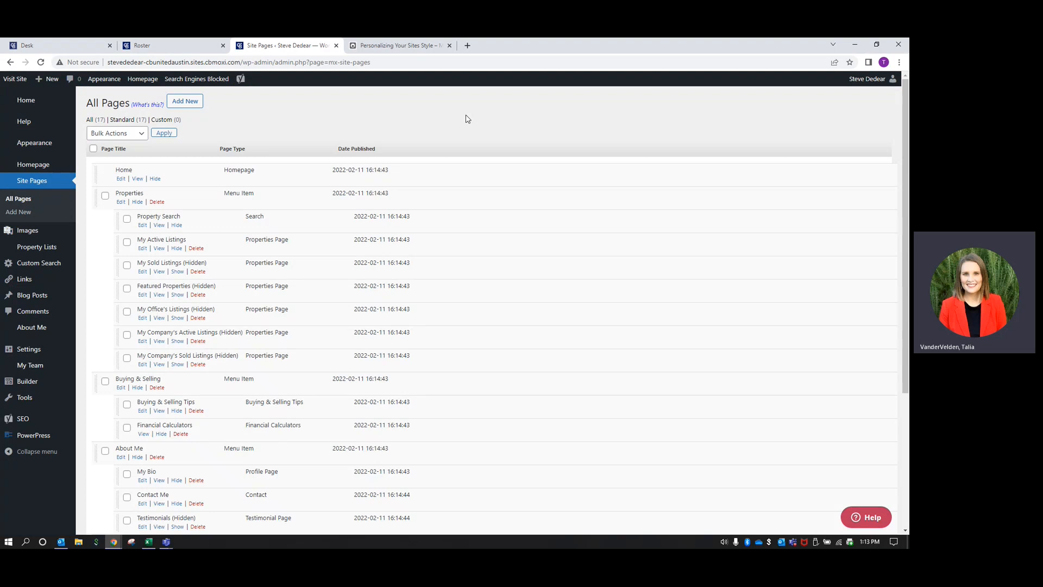
{"action": "left_click", "coordinate": [22, 103]}
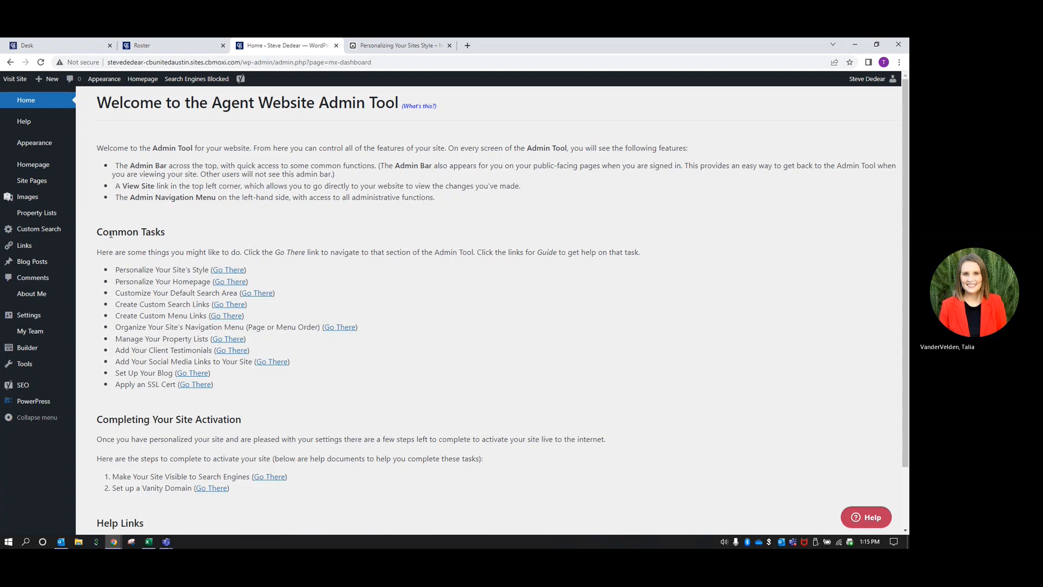
Add a new custom search under Custom Search titled 'Austin Properties for Sale'
{"action": "mouse_move", "coordinate": [35, 227]}
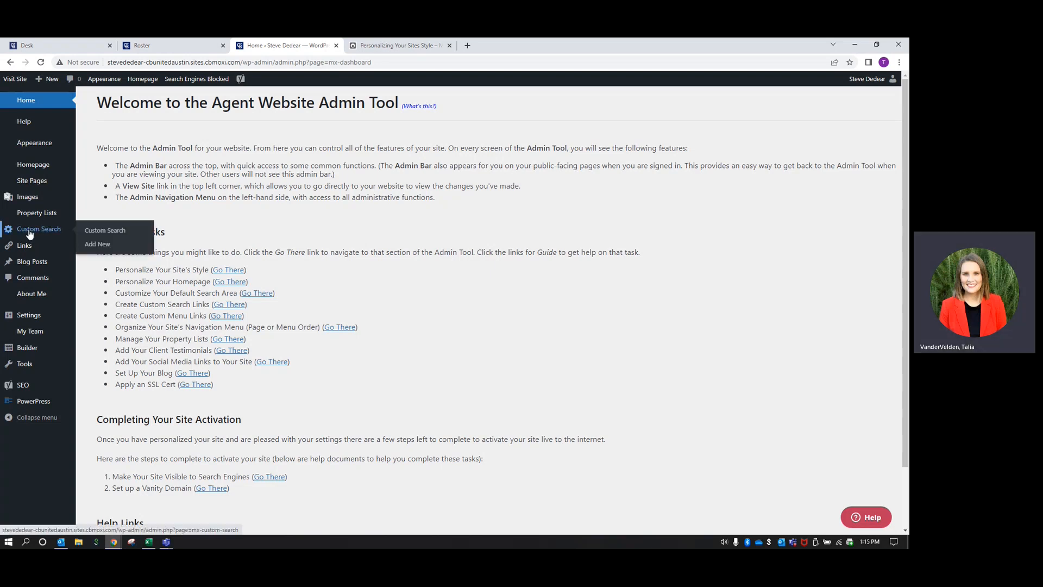
{"action": "left_click", "coordinate": [29, 231]}
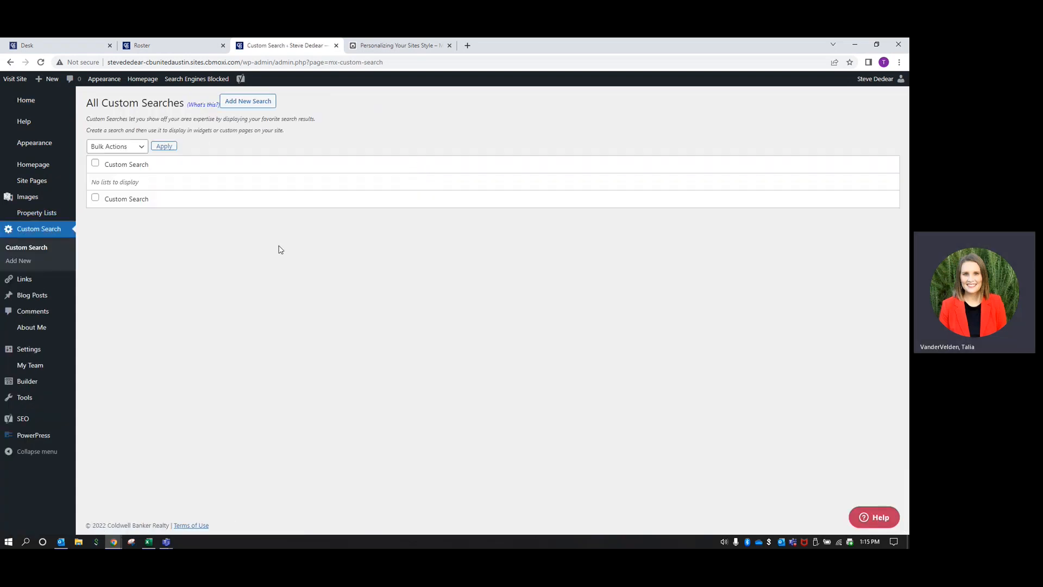
{"action": "left_click", "coordinate": [257, 106]}
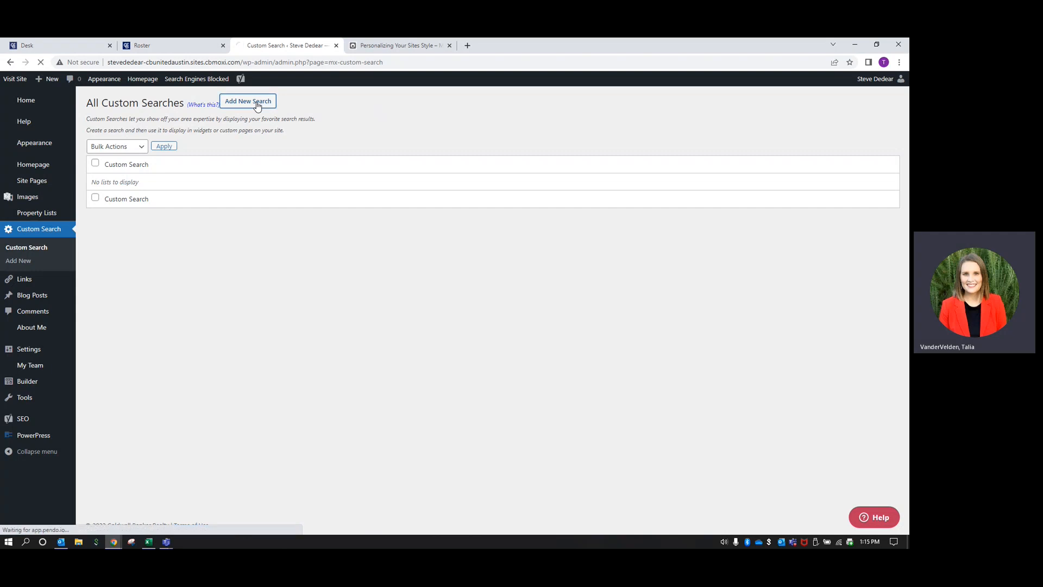
{"action": "left_click", "coordinate": [155, 136]}
{"action": "type", "text": "Austin"}
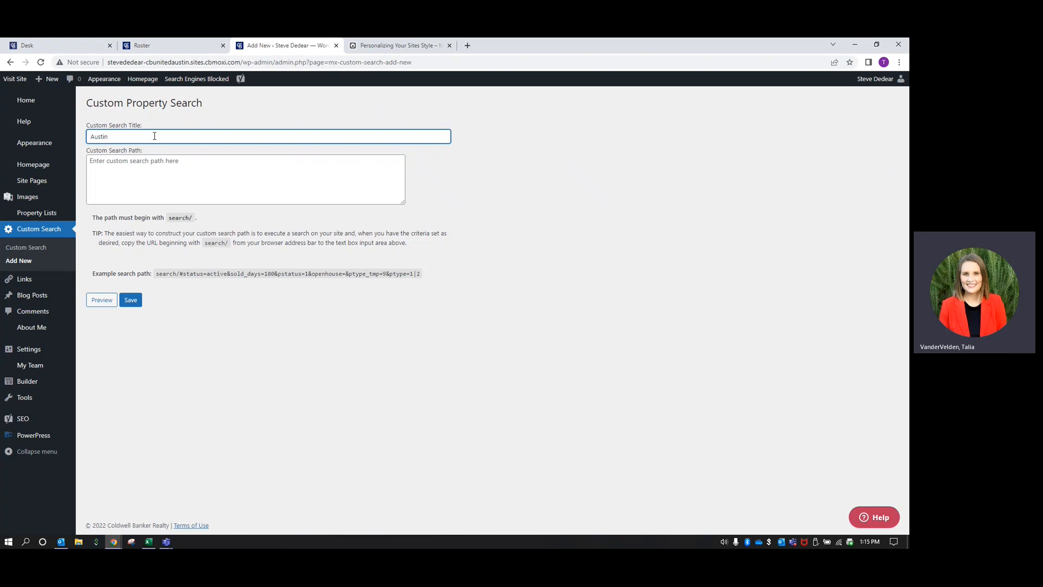
{"action": "left_click", "coordinate": [673, 200]}
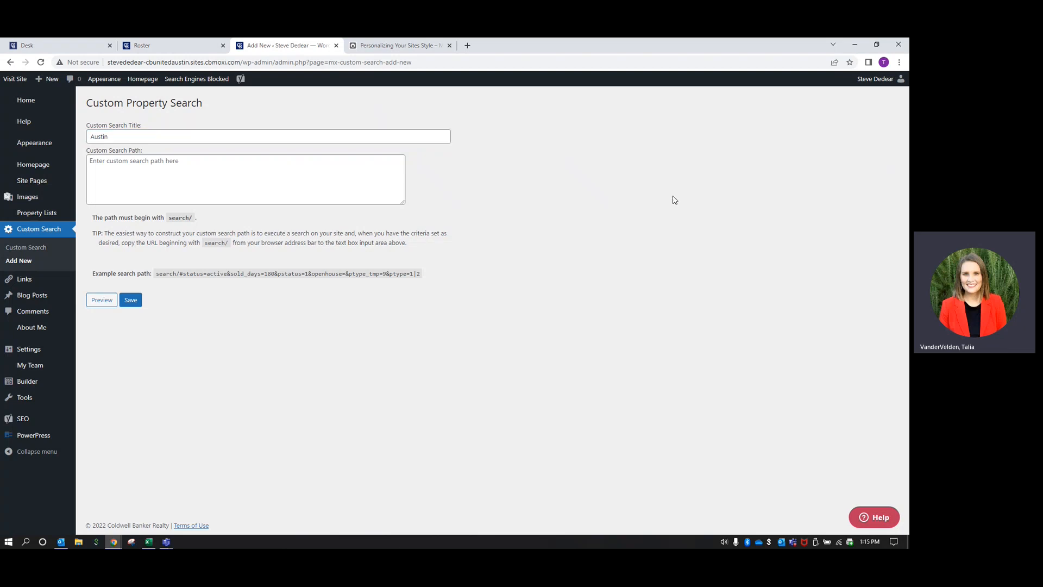
{"action": "left_click", "coordinate": [197, 140]}
{"action": "type", "text": "Prop"}
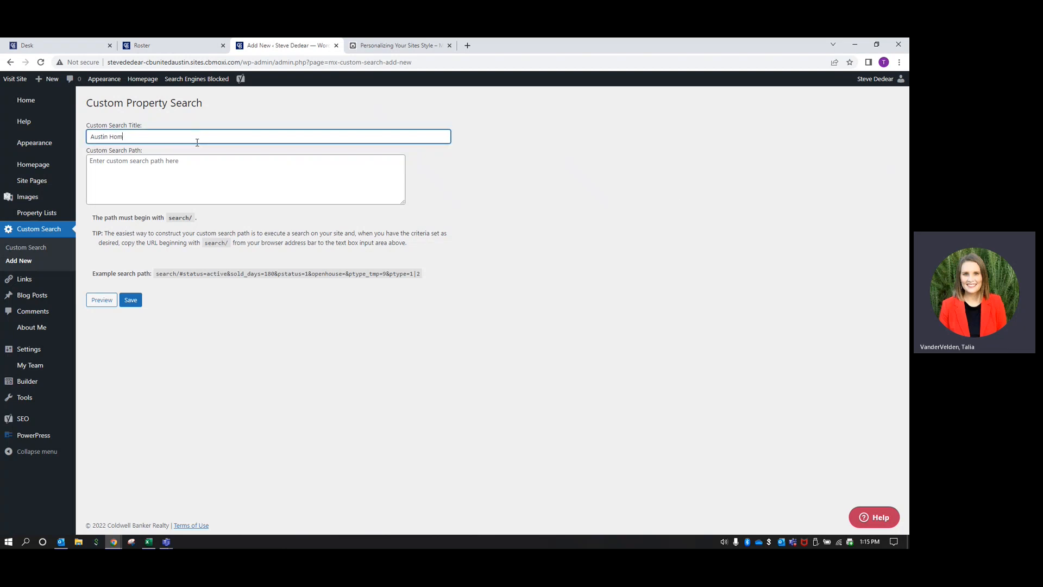
{"action": "type", "text": "erties for Sale"}
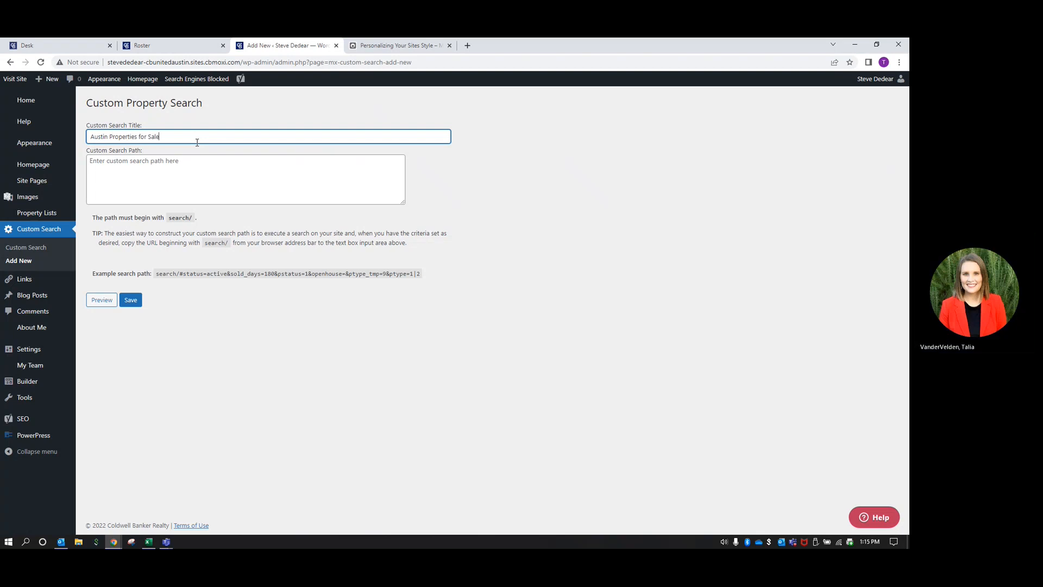
{"action": "left_click", "coordinate": [517, 212]}
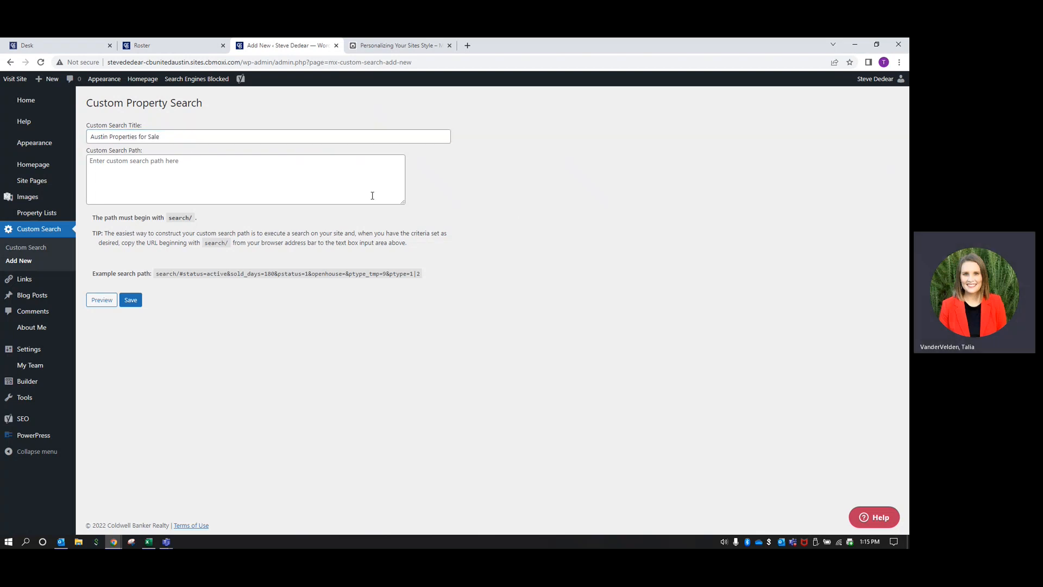
On the live agent website, search properties in Austin, Texas, USA
{"action": "left_click", "coordinate": [14, 80]}
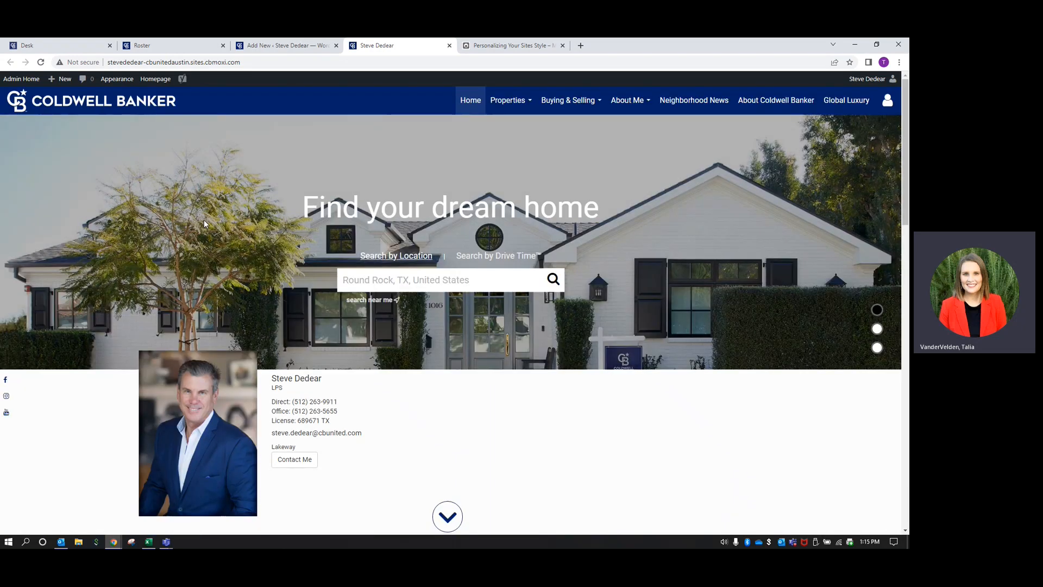
{"action": "left_click", "coordinate": [424, 281]}
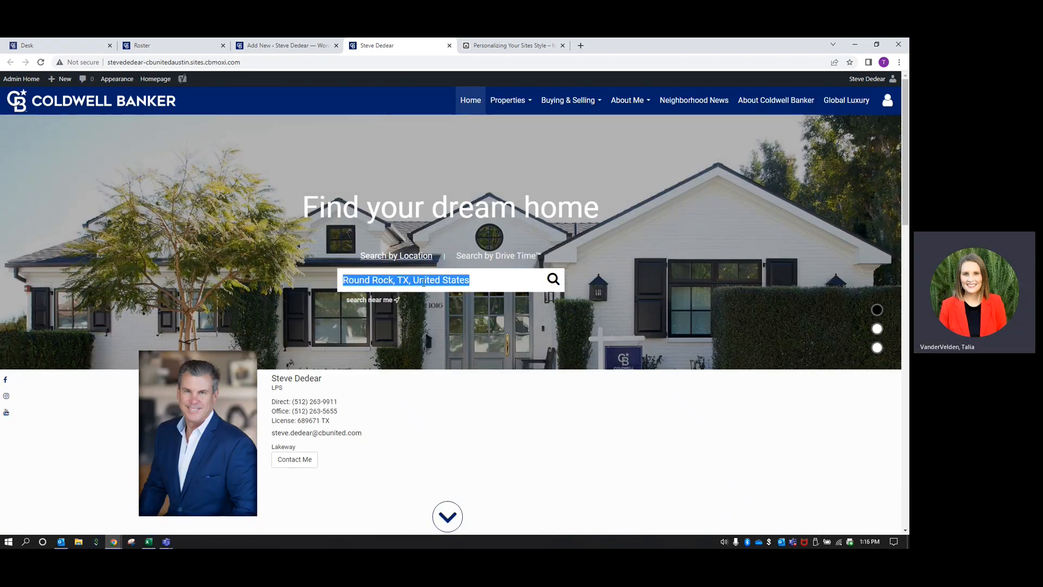
{"action": "type", "text": "Austin, texas"}
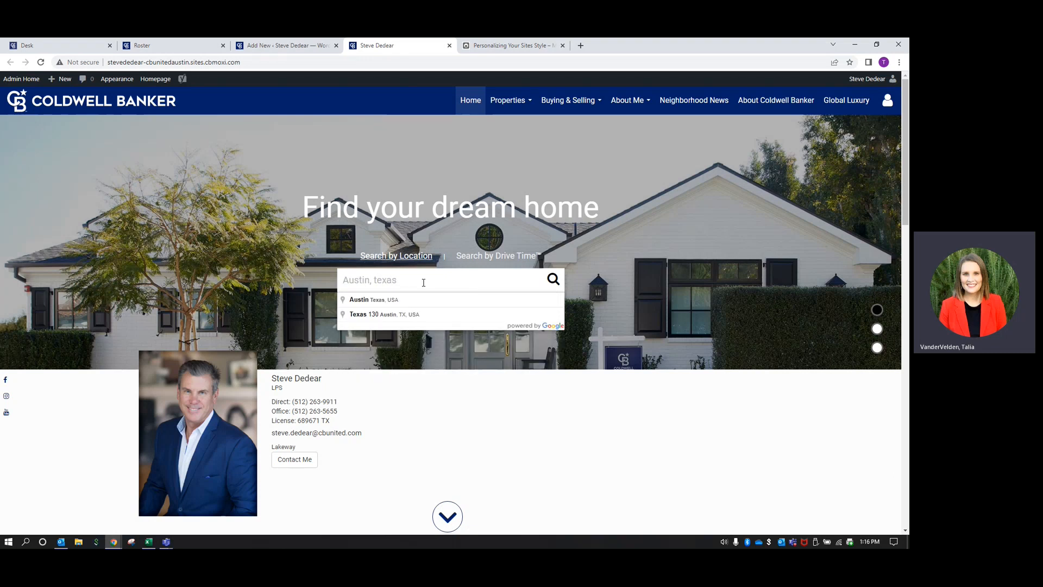
{"action": "left_click", "coordinate": [395, 302]}
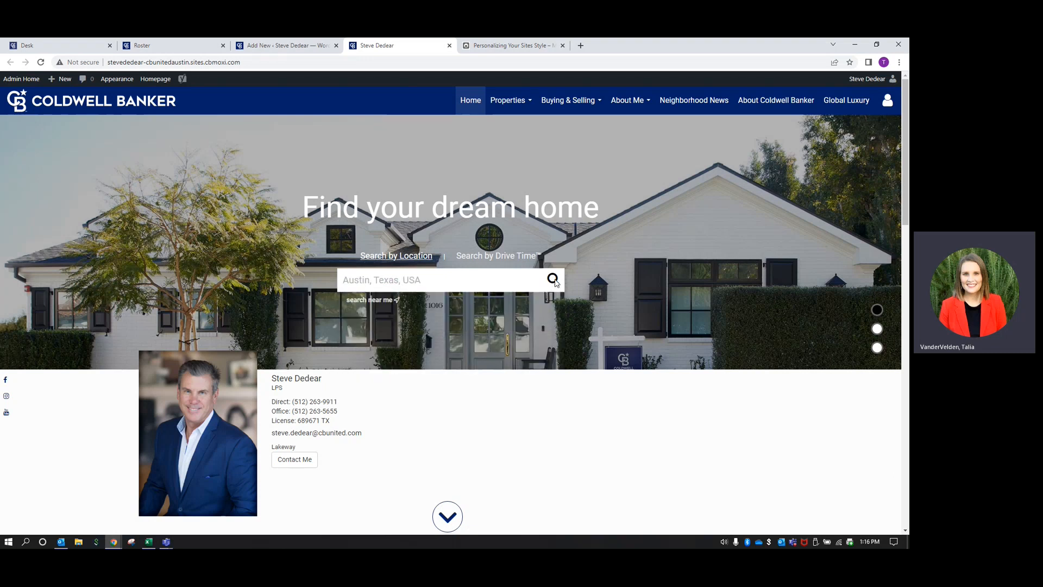
{"action": "left_click", "coordinate": [553, 281]}
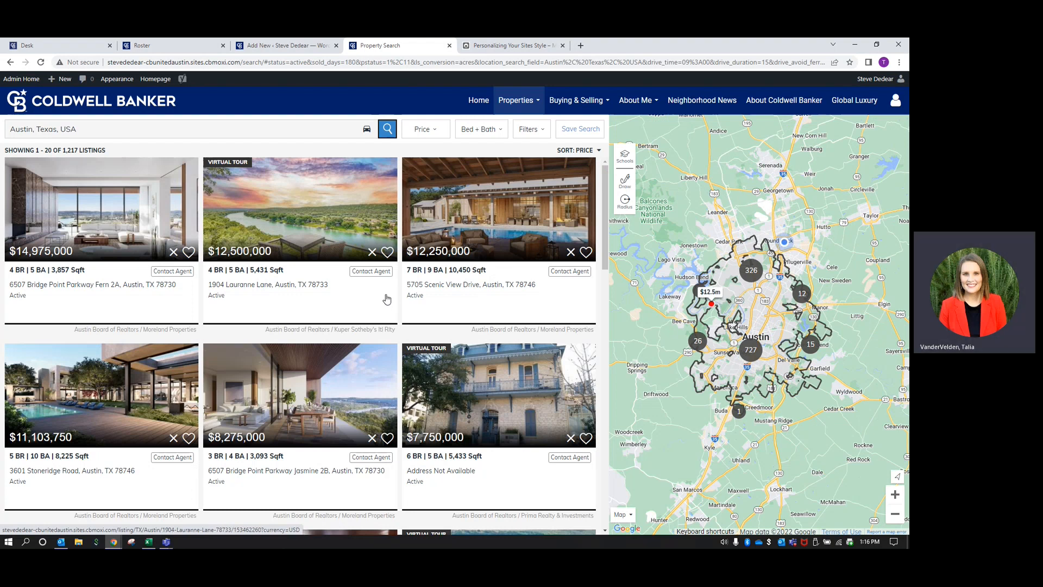
Add Townhouse, Manufactured, Land, Farm & Ranch and Multi-Family to the property type filters
{"action": "left_click", "coordinate": [533, 134]}
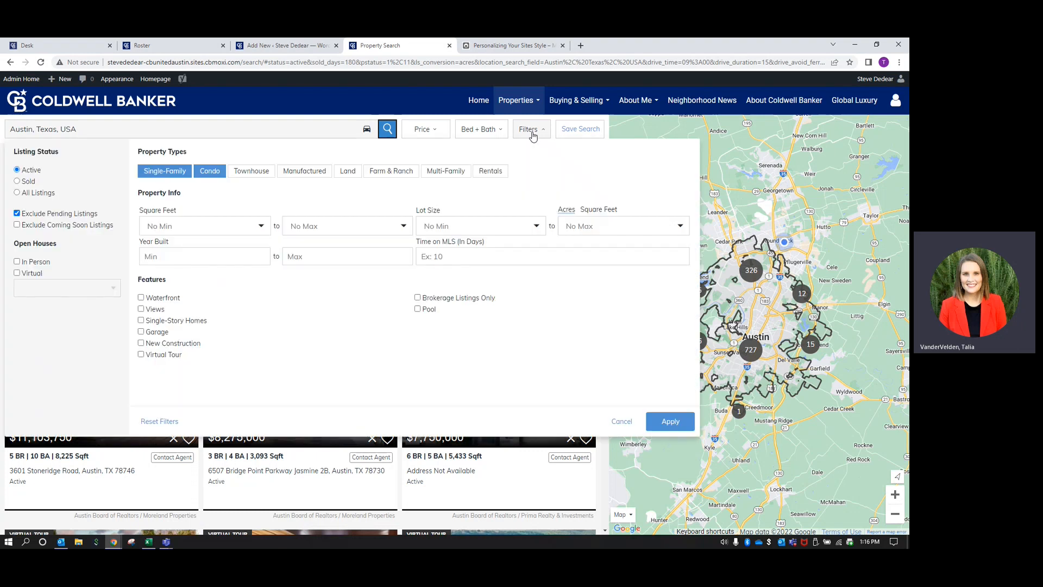
{"action": "left_click", "coordinate": [261, 172]}
{"action": "left_click", "coordinate": [305, 171]}
{"action": "left_click", "coordinate": [348, 171]}
{"action": "left_click", "coordinate": [391, 172]}
{"action": "left_click", "coordinate": [434, 171]}
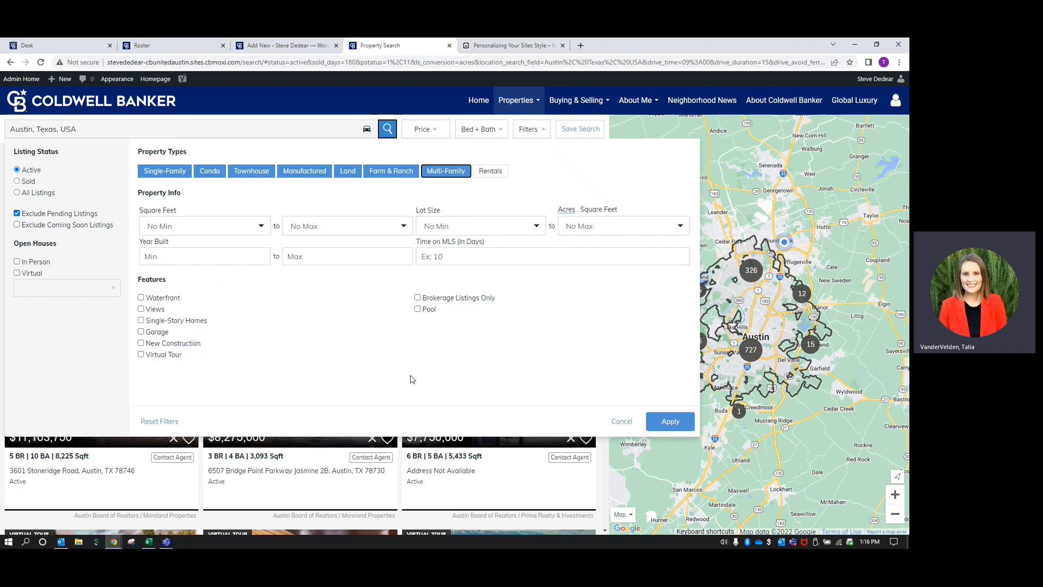
{"action": "left_click", "coordinate": [670, 422]}
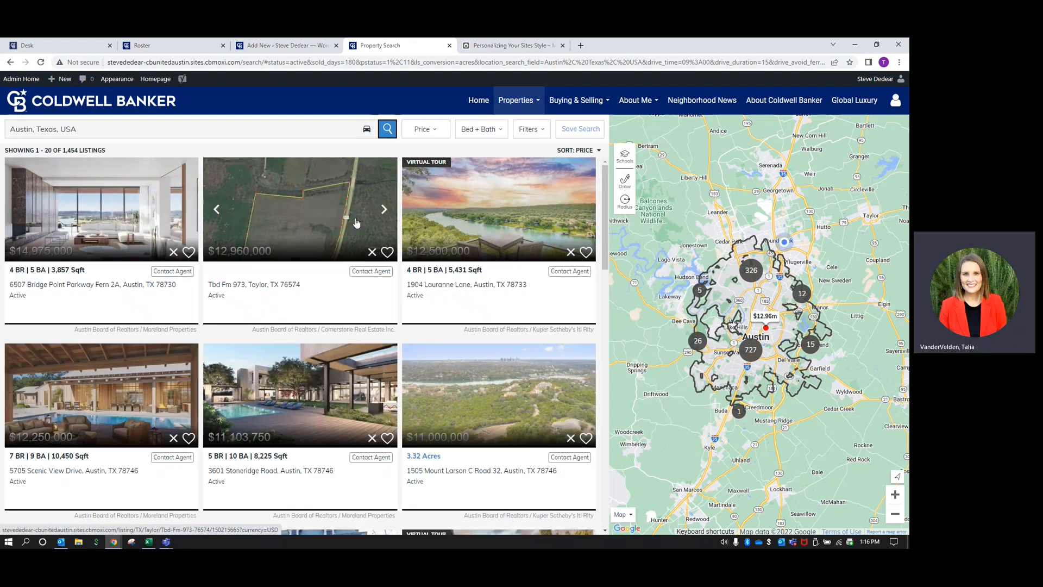
Set a 600,000 minimum price and select the results URL for copying
{"action": "left_click", "coordinate": [430, 135]}
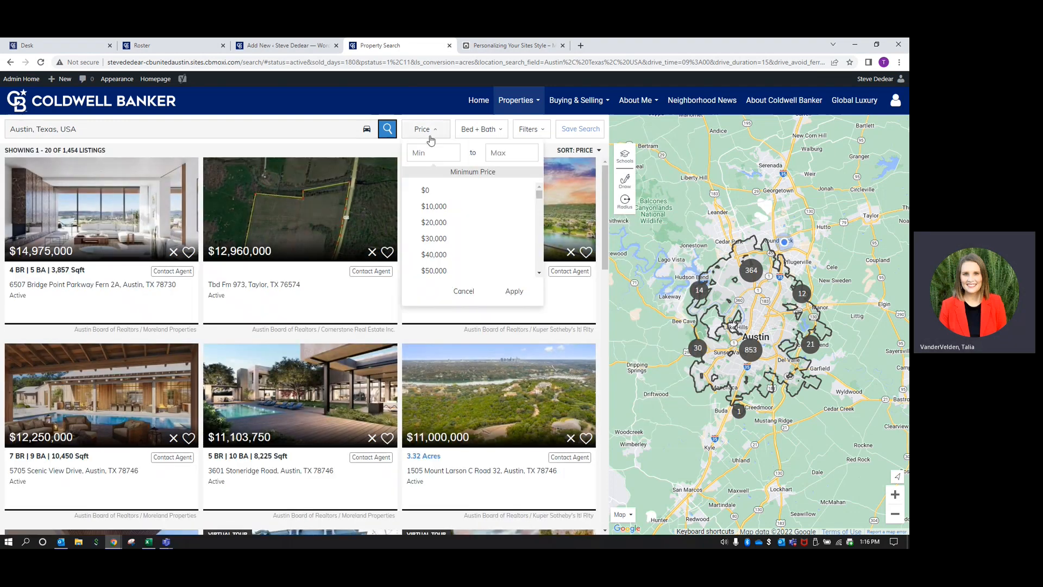
{"action": "left_click", "coordinate": [430, 152]}
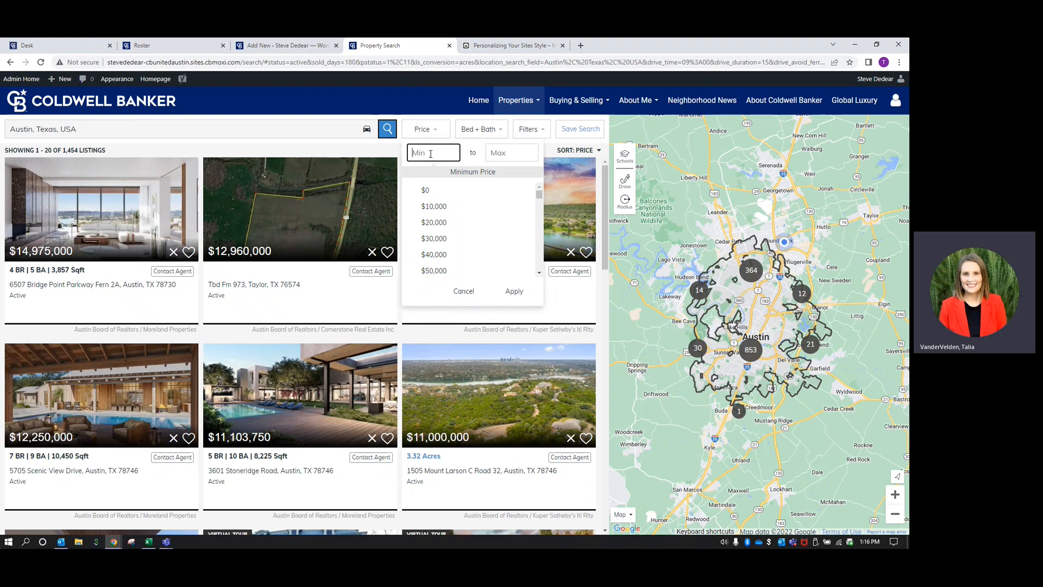
{"action": "type", "text": "600,000"}
{"action": "left_click", "coordinate": [520, 293]}
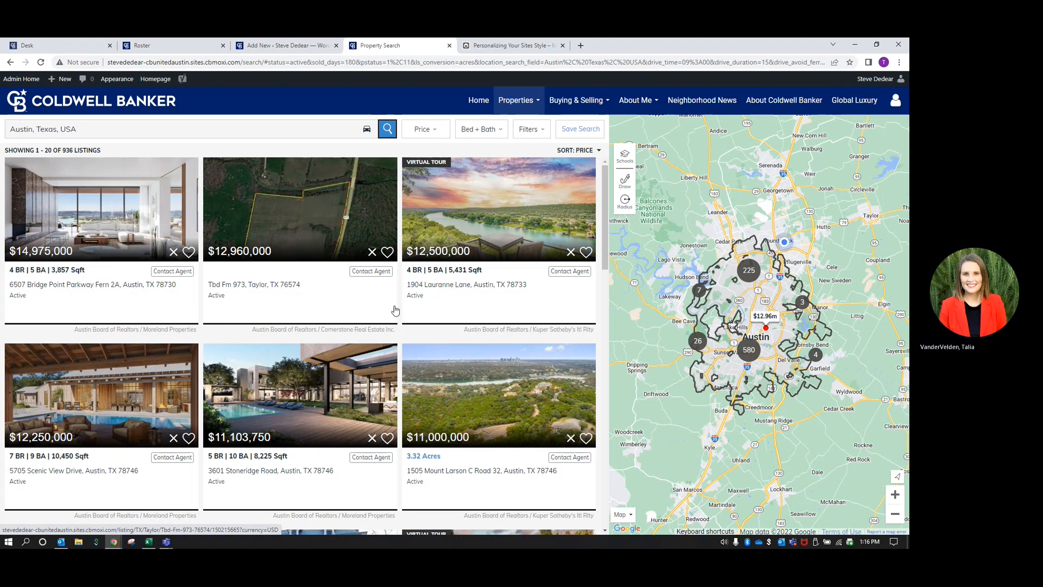
{"action": "left_click", "coordinate": [328, 63]}
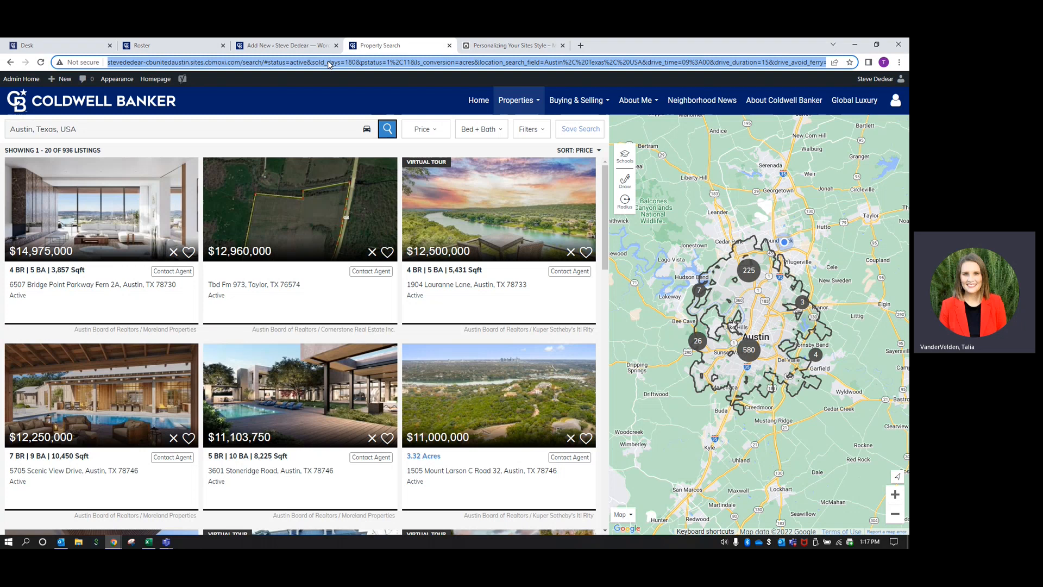
Paste the copied Austin search URL into the Custom Search Path box
{"action": "left_click", "coordinate": [290, 47]}
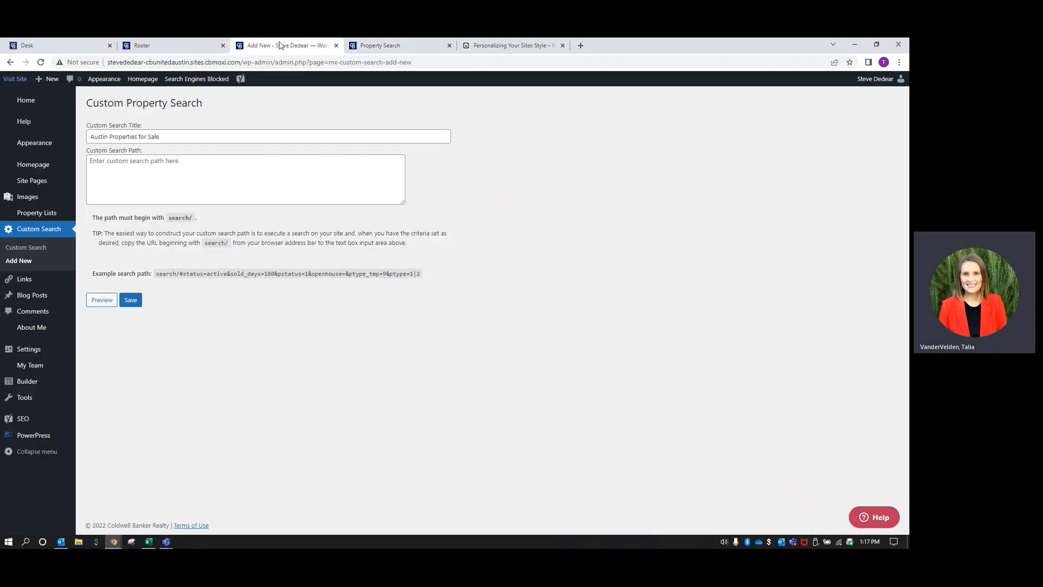
{"action": "left_click", "coordinate": [137, 172]}
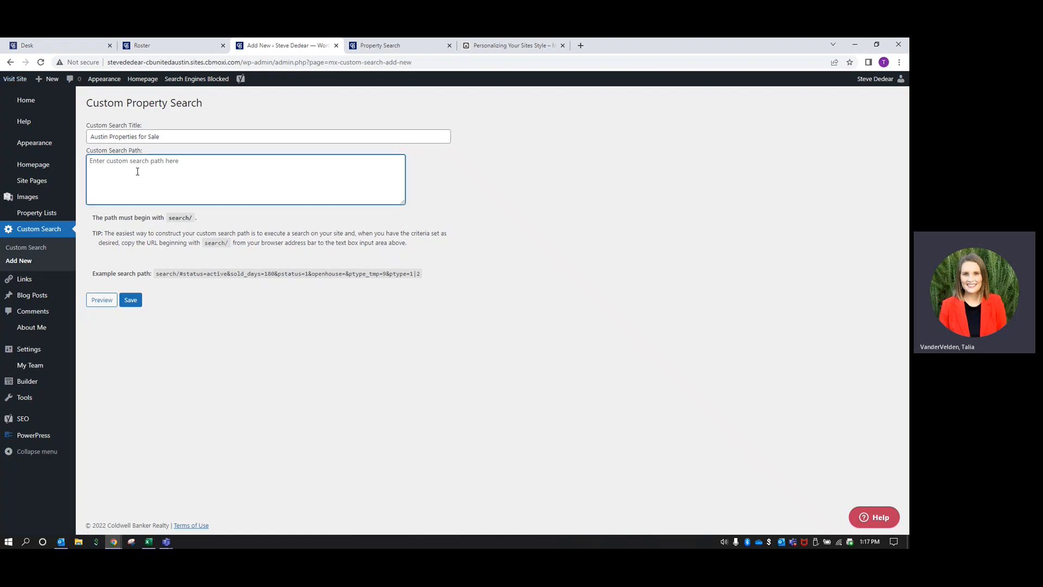
{"action": "key", "text": "ctrl+v"}
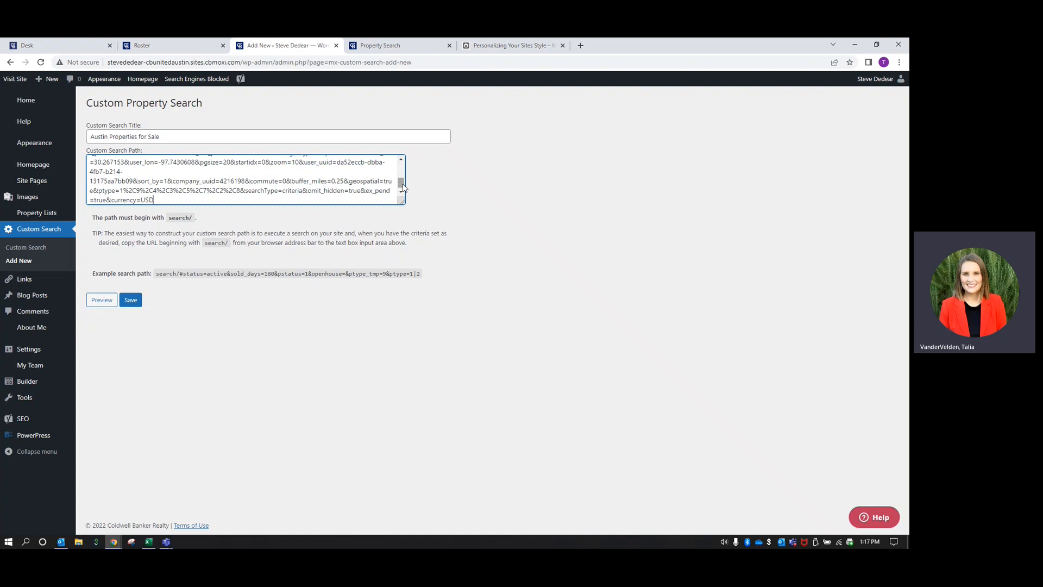
{"action": "left_click_drag", "start_coordinate": [404, 185], "coordinate": [406, 165]}
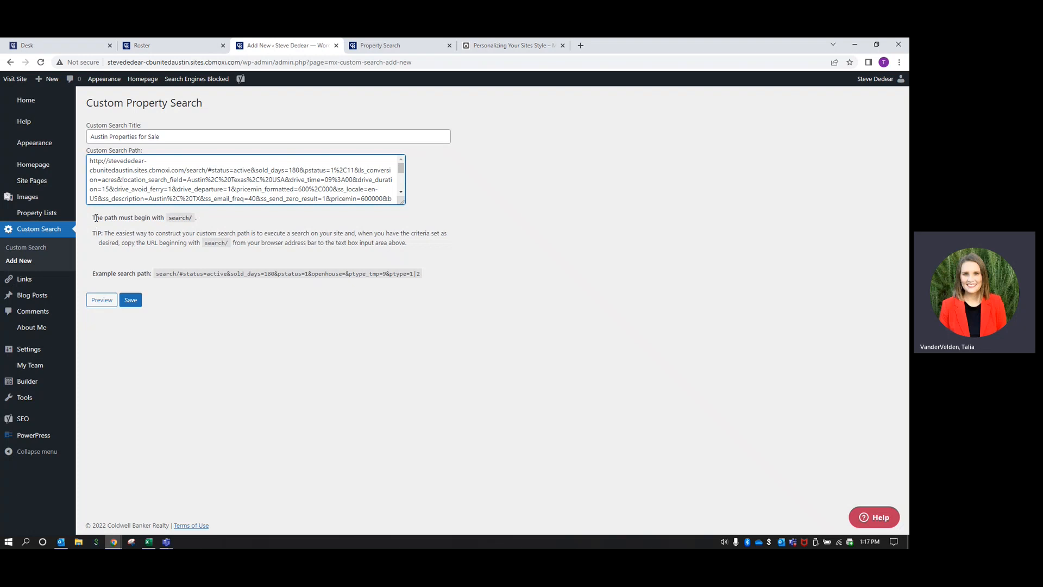
{"action": "left_click_drag", "start_coordinate": [197, 219], "coordinate": [93, 225]}
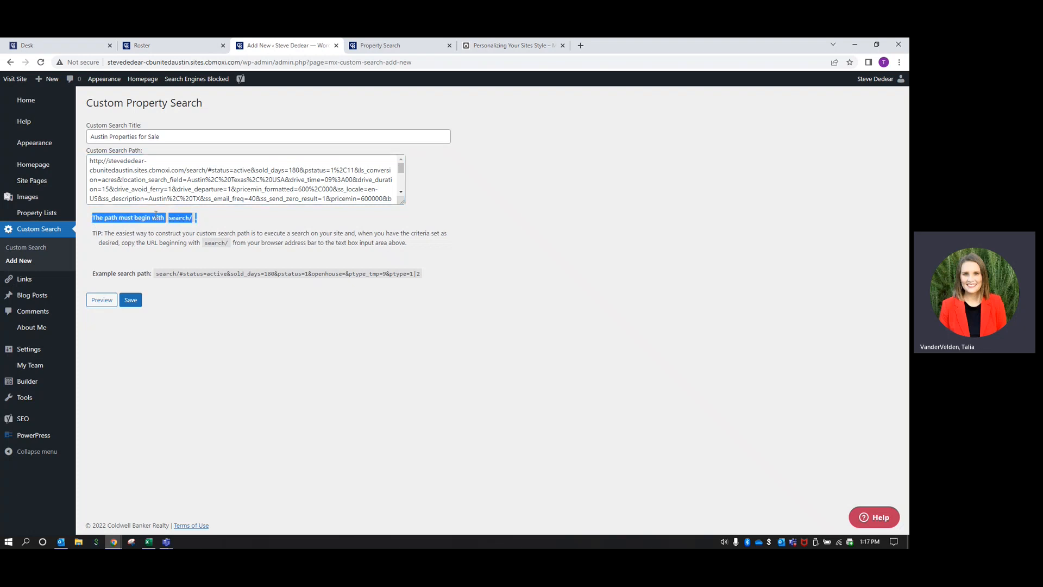
{"action": "left_click", "coordinate": [204, 223]}
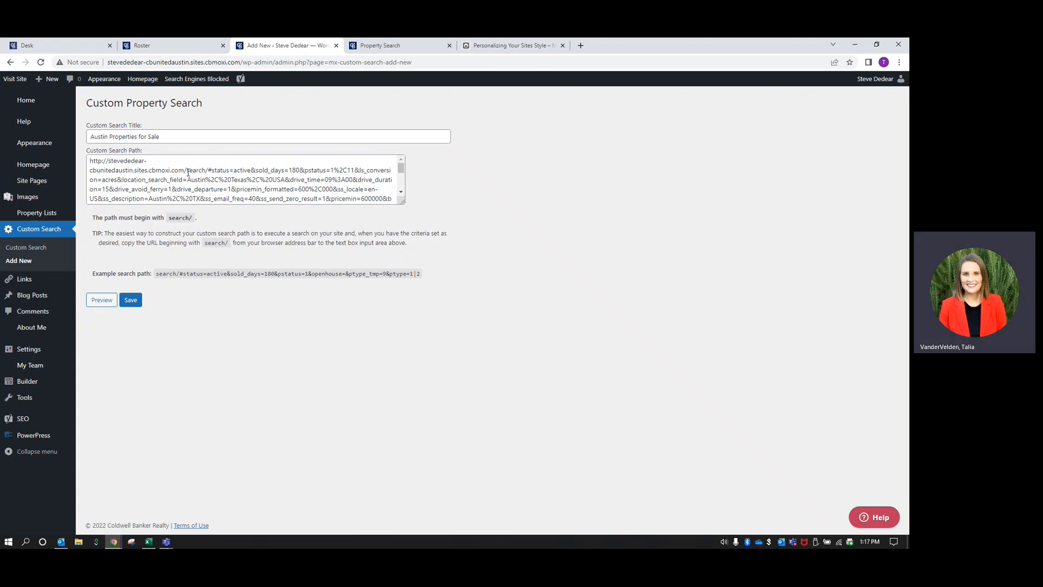
Trim the path so it begins at search/ and save the custom search
{"action": "left_click_drag", "start_coordinate": [186, 171], "coordinate": [210, 170]}
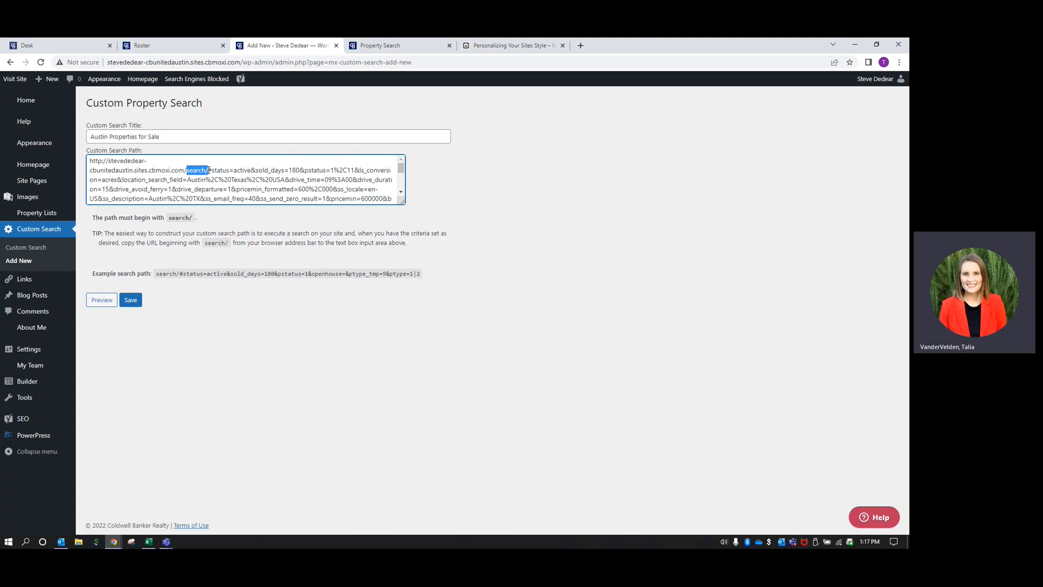
{"action": "left_click", "coordinate": [184, 169]}
{"action": "key", "text": "BackSpace"}
{"action": "key", "text": "BackSpace"}
{"action": "key", "text": "BackSpace"}
{"action": "key", "text": "BackSpace"}
{"action": "key", "text": "BackSpace"}
{"action": "key", "text": "BackSpace"}
{"action": "key", "text": "BackSpace"}
{"action": "key", "text": "BackSpace"}
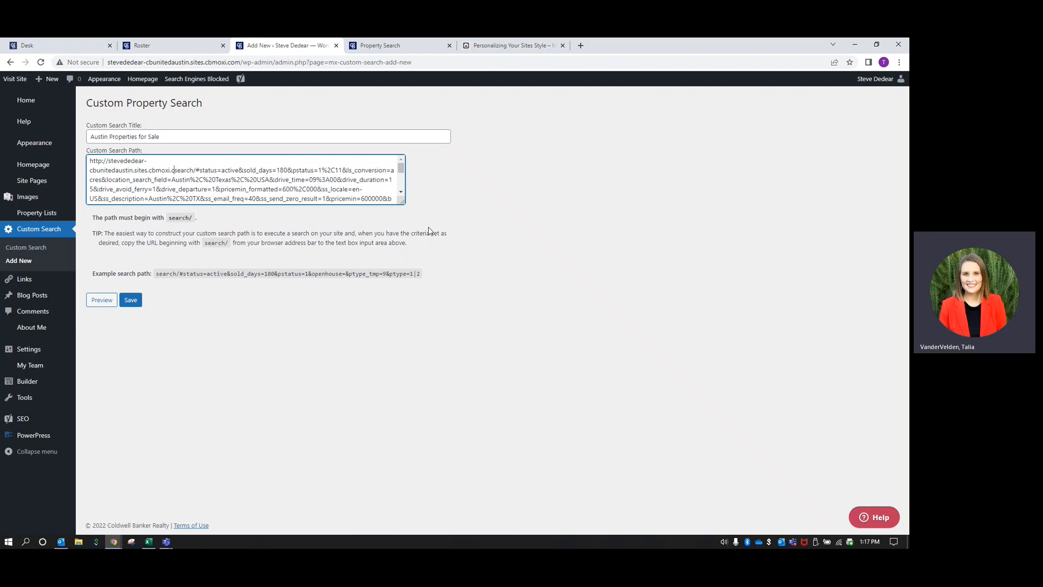
{"action": "key", "text": "BackSpace"}
{"action": "key", "text": "BackSpace"}
{"action": "key", "text": "BackSpace"}
{"action": "key", "text": "BackSpace"}
{"action": "key", "text": "BackSpace"}
{"action": "key", "text": "BackSpace"}
{"action": "key", "text": "BackSpace"}
{"action": "key", "text": "BackSpace"}
{"action": "key", "text": "BackSpace"}
{"action": "key", "text": "BackSpace"}
{"action": "key", "text": "BackSpace"}
{"action": "key", "text": "BackSpace"}
{"action": "key", "text": "BackSpace"}
{"action": "key", "text": "BackSpace"}
{"action": "key", "text": "BackSpace"}
{"action": "key", "text": "BackSpace"}
{"action": "key", "text": "BackSpace"}
{"action": "key", "text": "BackSpace"}
{"action": "key", "text": "BackSpace"}
{"action": "key", "text": "BackSpace"}
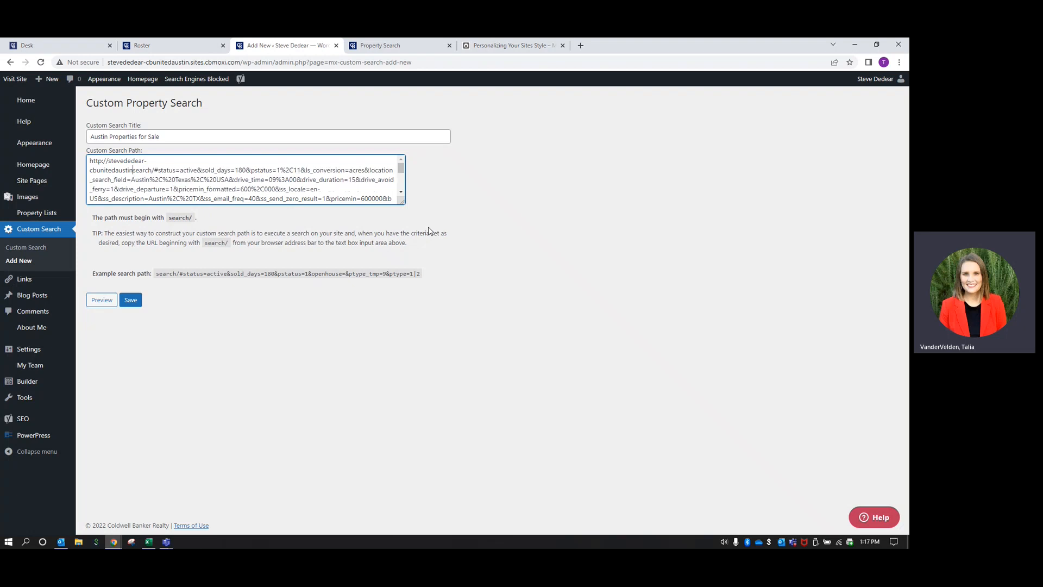
{"action": "key", "text": "BackSpace"}
{"action": "key", "text": "BackSpace"}
{"action": "key", "text": "BackSpace"}
{"action": "key", "text": "BackSpace"}
{"action": "key", "text": "BackSpace"}
{"action": "key", "text": "BackSpace"}
{"action": "key", "text": "BackSpace"}
{"action": "key", "text": "BackSpace"}
{"action": "key", "text": "BackSpace"}
{"action": "key", "text": "BackSpace"}
{"action": "key", "text": "BackSpace"}
{"action": "key", "text": "BackSpace"}
{"action": "key", "text": "BackSpace"}
{"action": "key", "text": "BackSpace"}
{"action": "key", "text": "BackSpace"}
{"action": "key", "text": "BackSpace"}
{"action": "key", "text": "BackSpace"}
{"action": "key", "text": "BackSpace"}
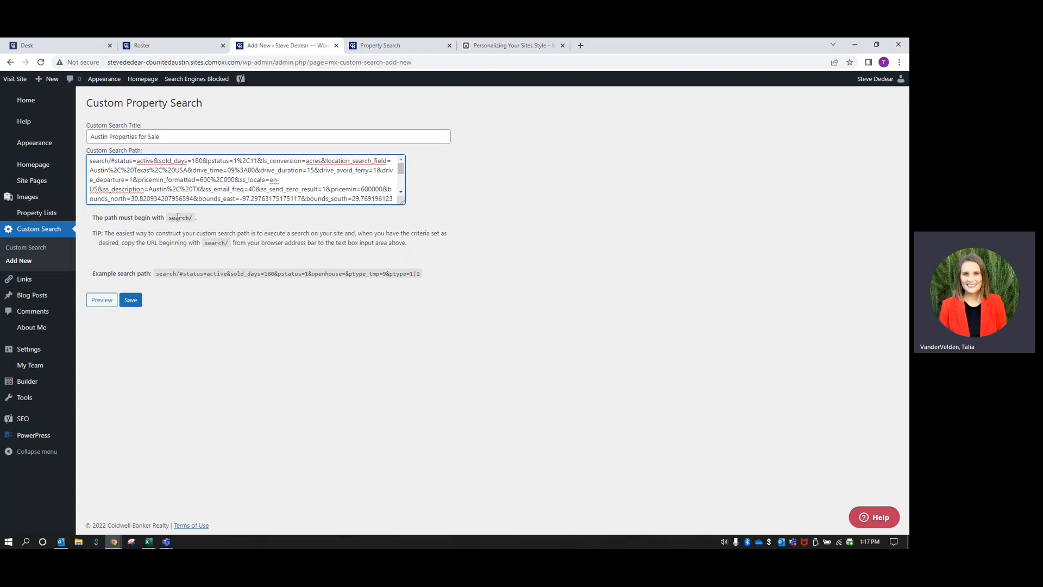
{"action": "left_click", "coordinate": [137, 304]}
{"action": "left_click", "coordinate": [131, 301]}
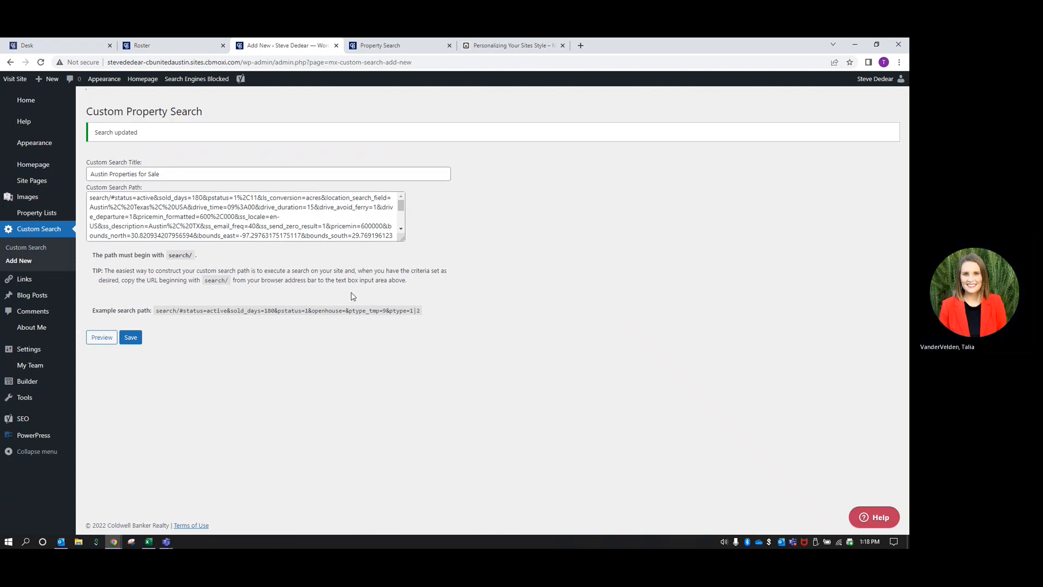
Create a new Custom Page from Site Pages > All Pages > Add New
{"action": "mouse_move", "coordinate": [32, 182]}
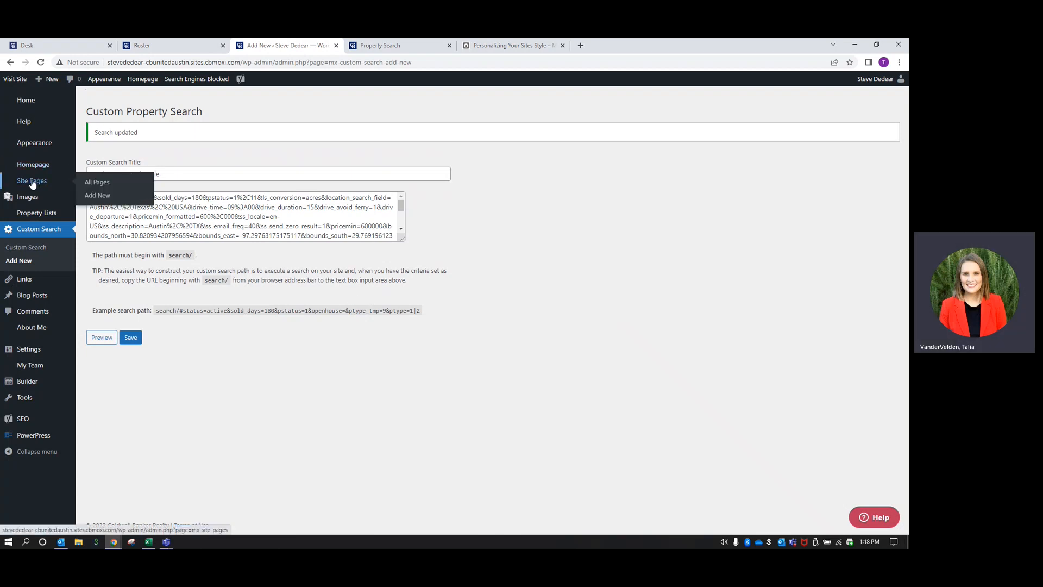
{"action": "left_click", "coordinate": [32, 183]}
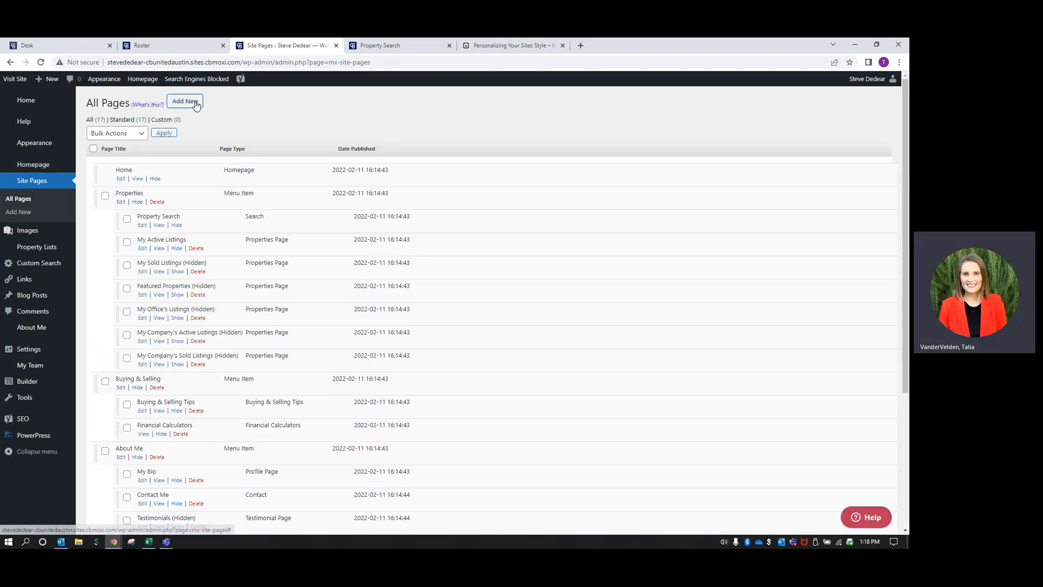
{"action": "left_click", "coordinate": [194, 106]}
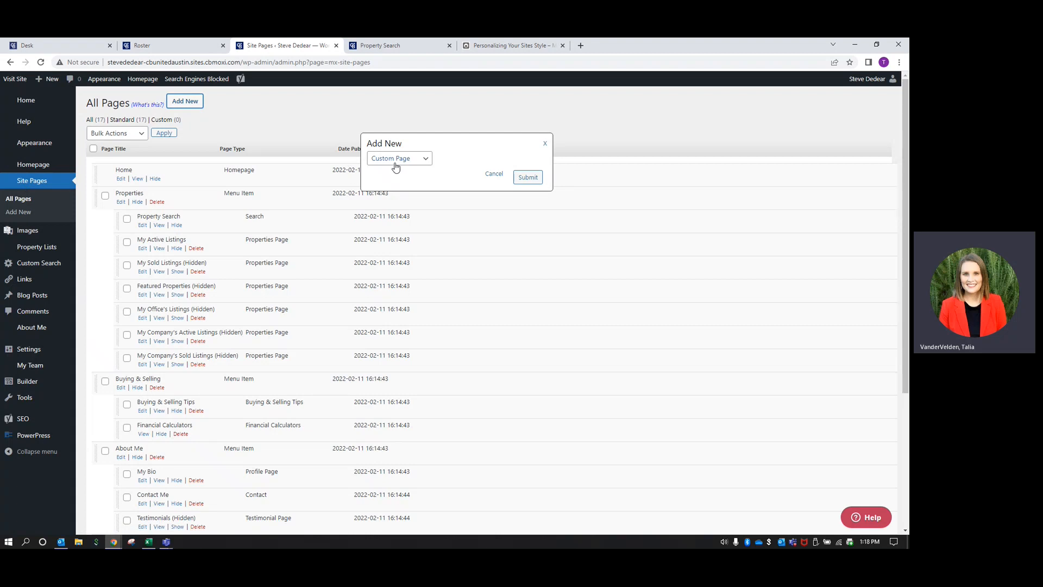
{"action": "left_click", "coordinate": [527, 177]}
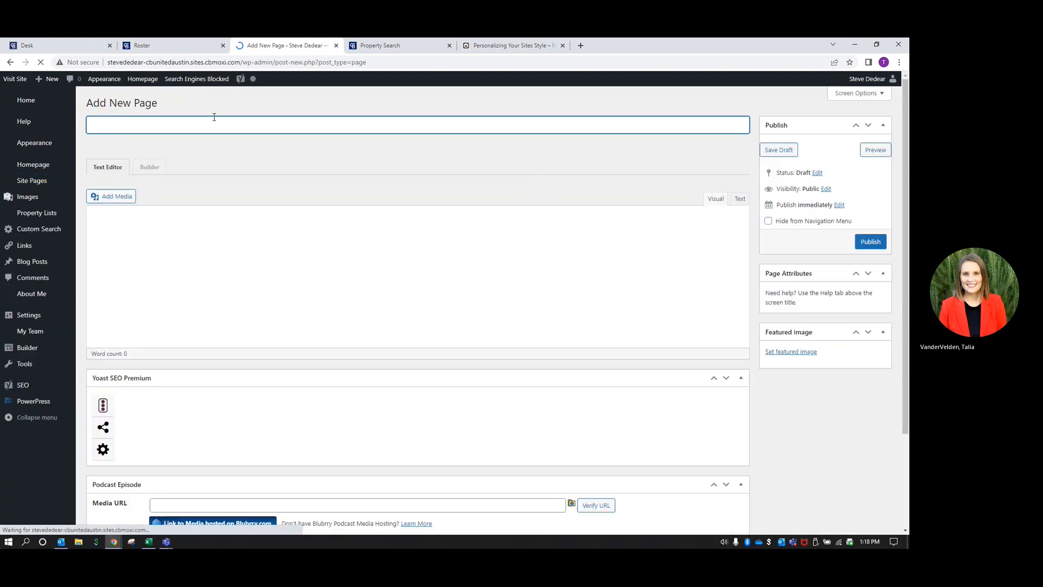
Title the new page 'Austin' and save it as a draft
{"action": "type", "text": "Austin"}
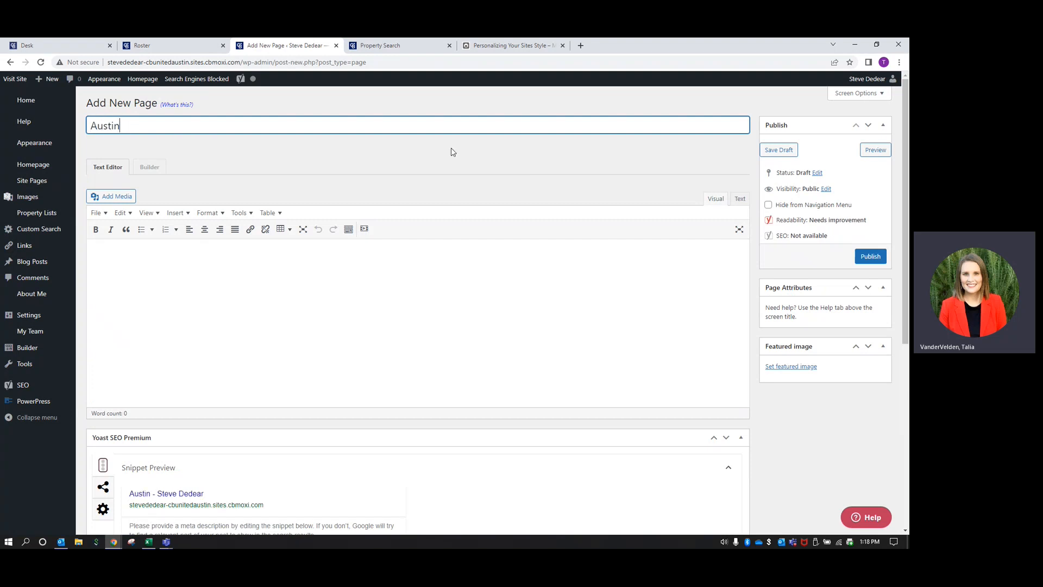
{"action": "left_click", "coordinate": [784, 156]}
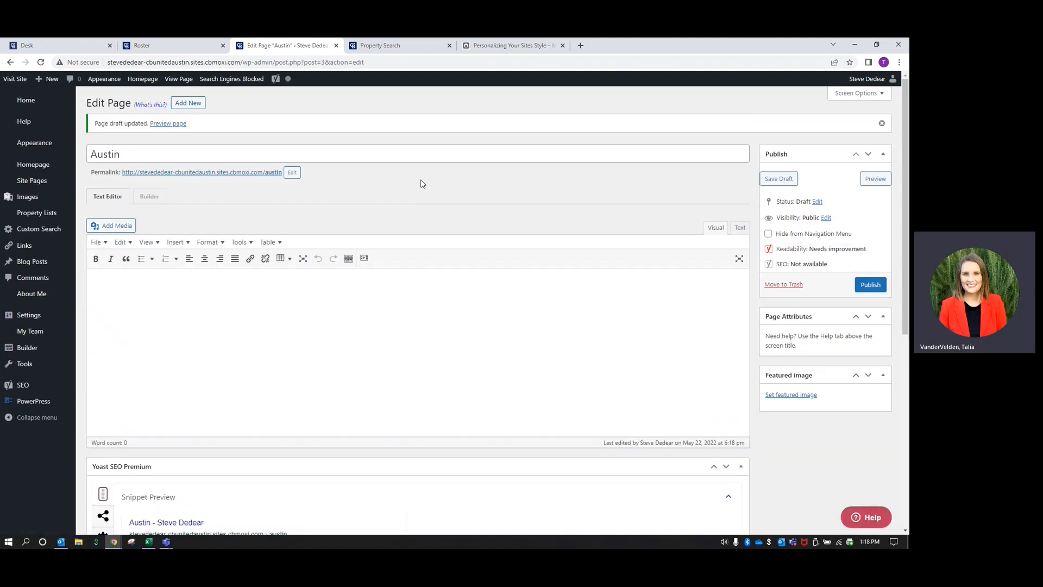
Open the Austin page in Beaver Builder, skip the tour, and apply the Neighborhood - Beaumont template
{"action": "left_click", "coordinate": [148, 197]}
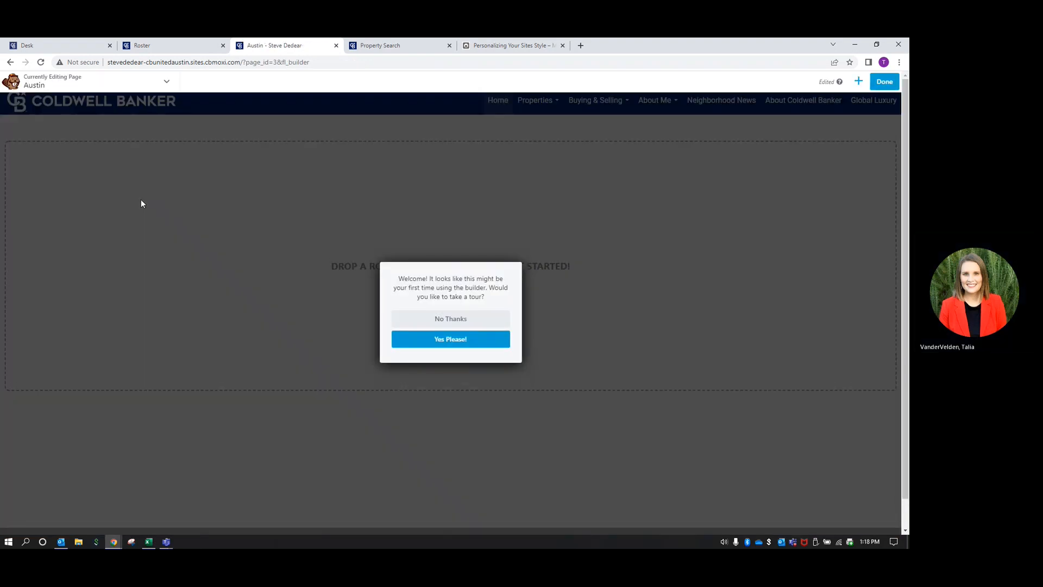
{"action": "left_click", "coordinate": [498, 318]}
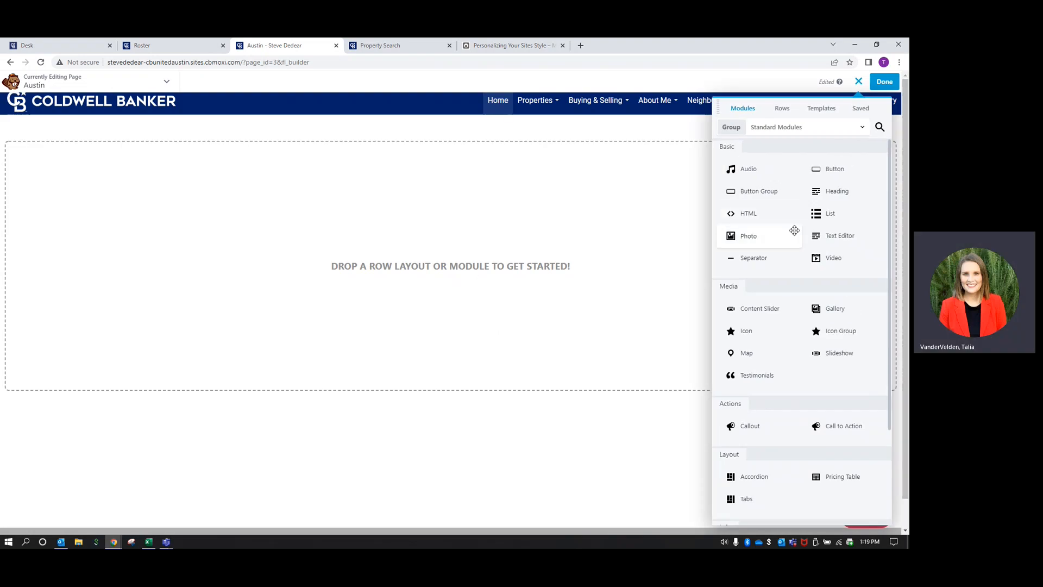
{"action": "left_click", "coordinate": [819, 112]}
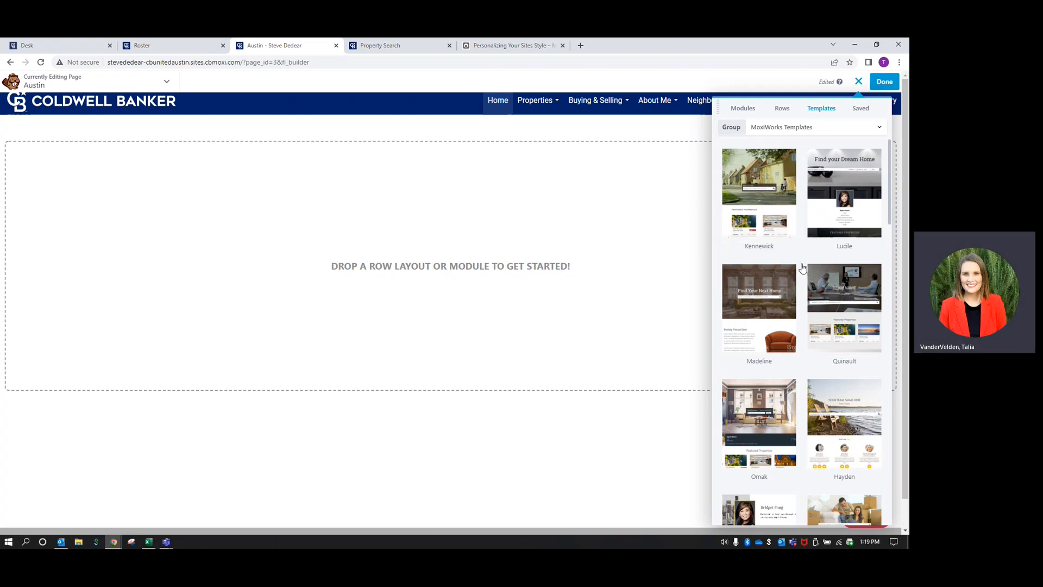
{"action": "scroll", "coordinate": [802, 267], "scroll_direction": "down", "scroll_amount": 10}
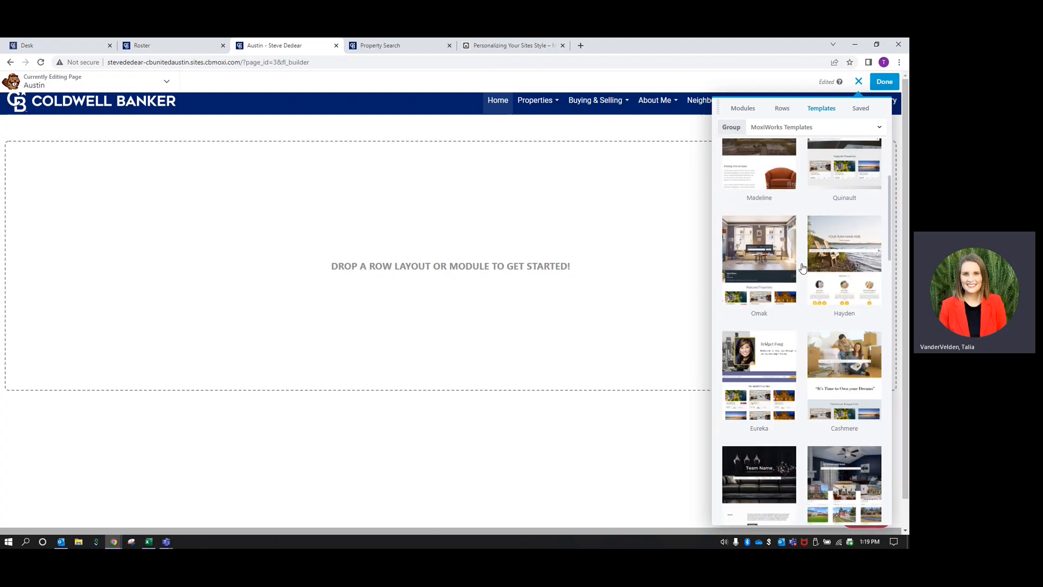
{"action": "scroll", "coordinate": [802, 267], "scroll_direction": "down", "scroll_amount": 8}
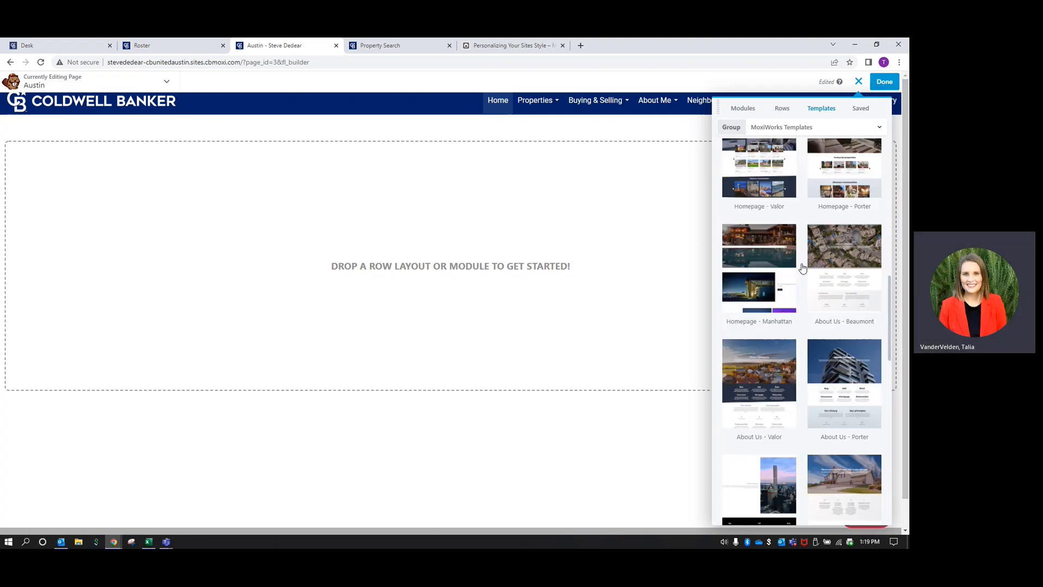
{"action": "scroll", "coordinate": [803, 267], "scroll_direction": "down", "scroll_amount": 5}
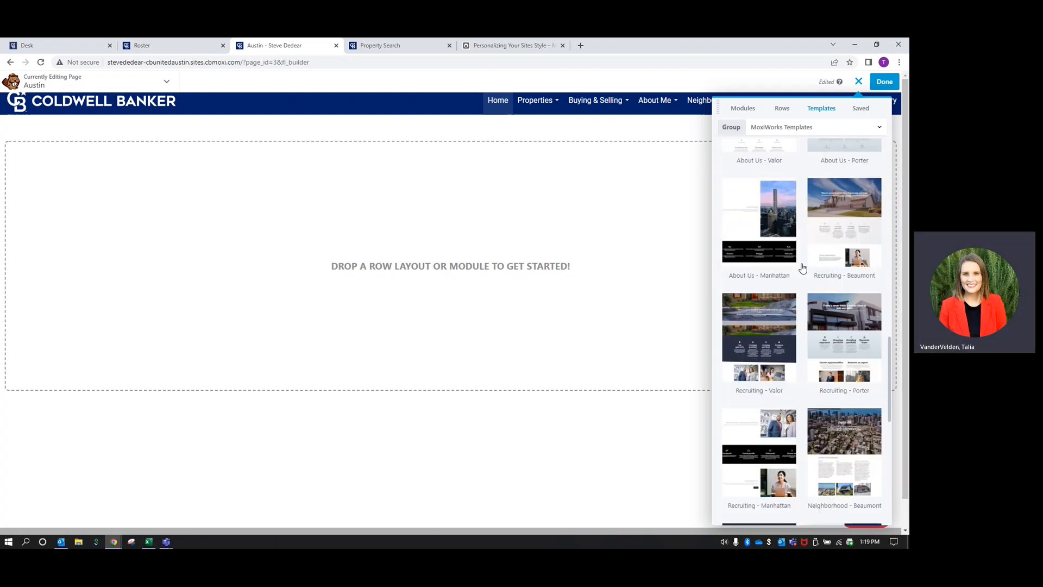
{"action": "scroll", "coordinate": [802, 267], "scroll_direction": "down", "scroll_amount": 3}
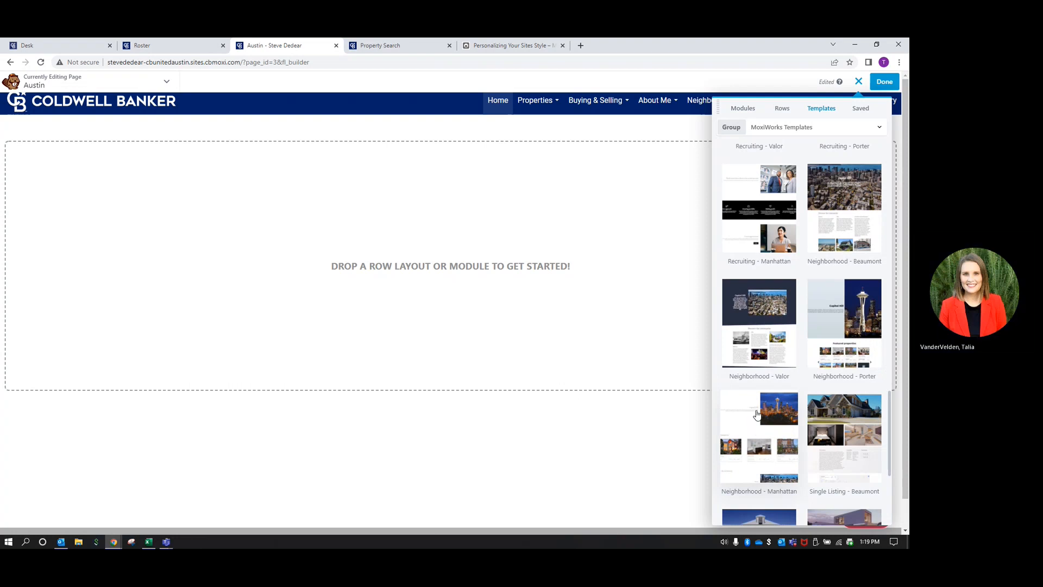
{"action": "left_click", "coordinate": [854, 215]}
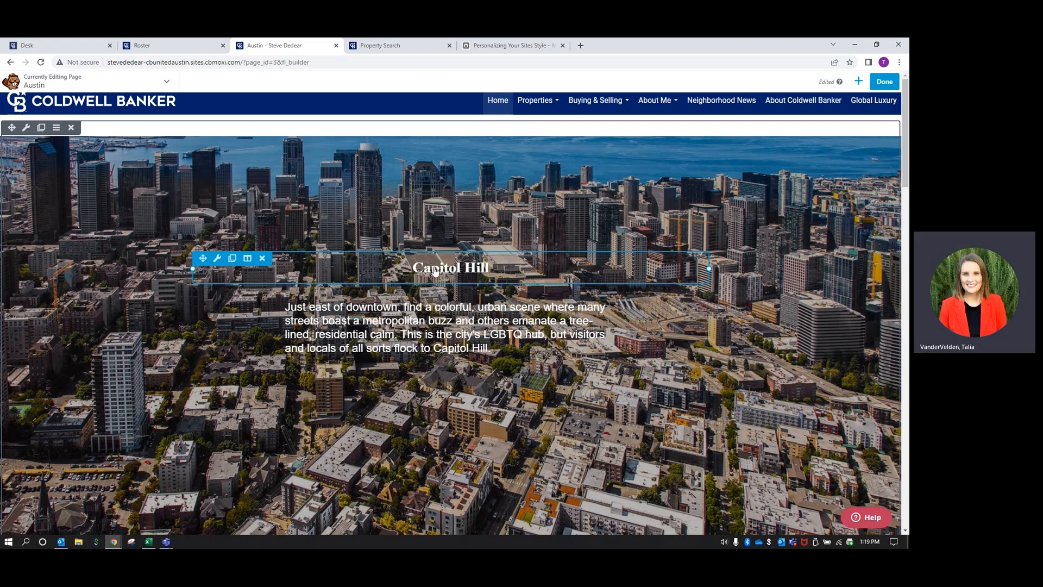
Change the Capitol Hill heading to 'Austin' with a larger font size
{"action": "left_click", "coordinate": [520, 273]}
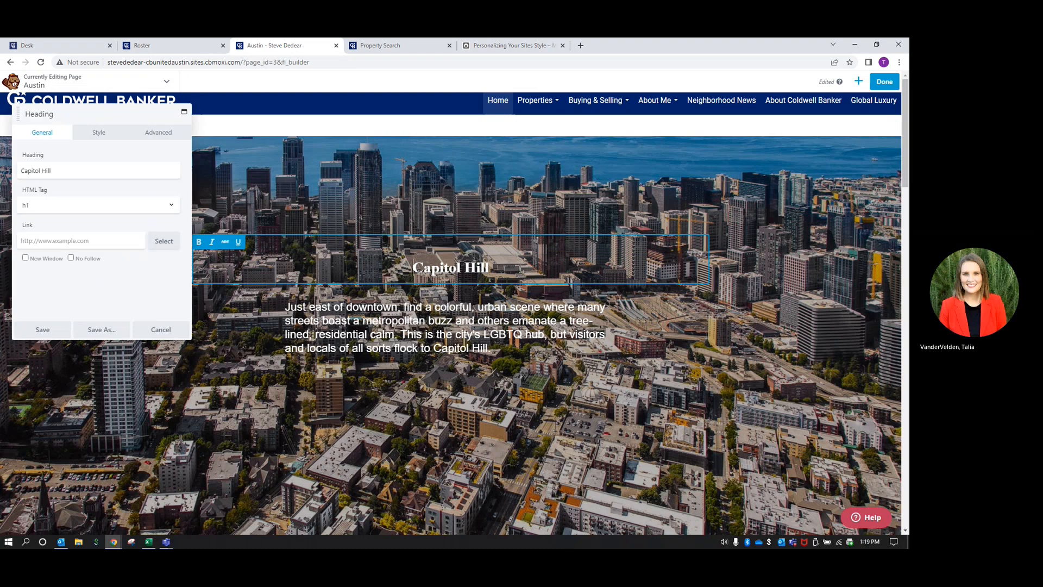
{"action": "left_click_drag", "start_coordinate": [58, 168], "coordinate": [9, 173]}
{"action": "type", "text": "Austin"}
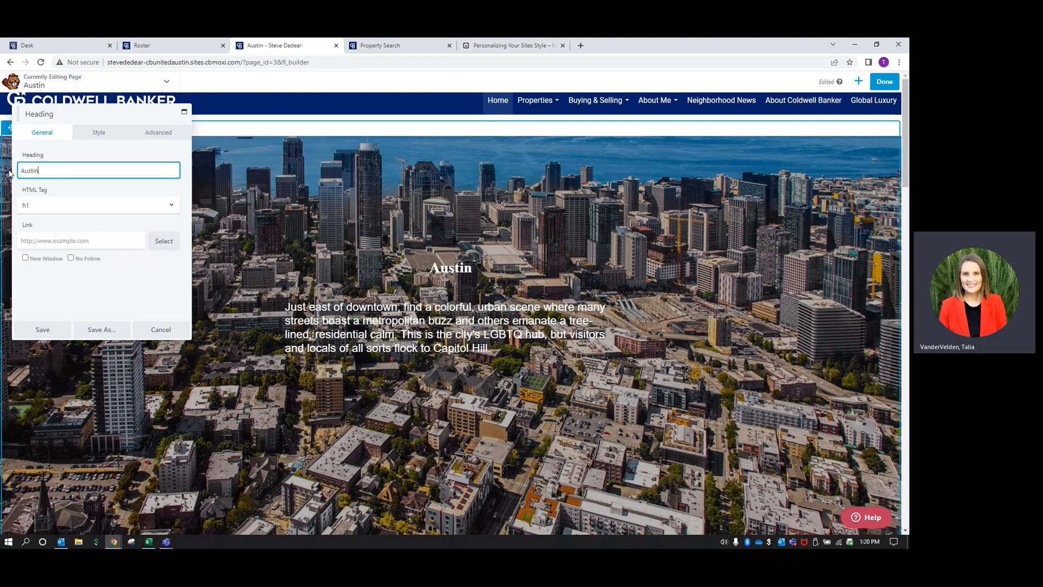
{"action": "left_click", "coordinate": [98, 137]}
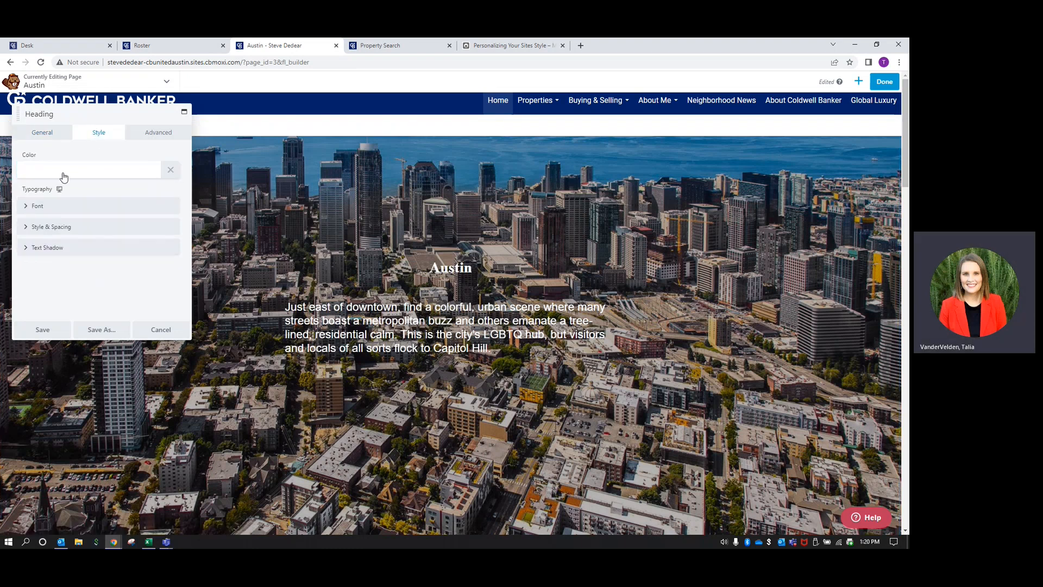
{"action": "left_click", "coordinate": [38, 207]}
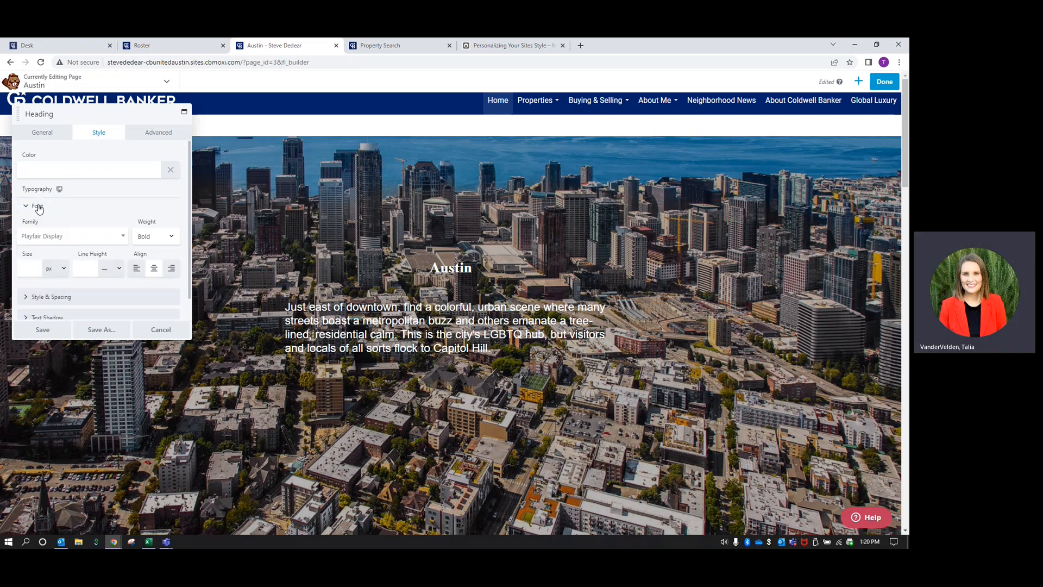
{"action": "left_click", "coordinate": [27, 270]}
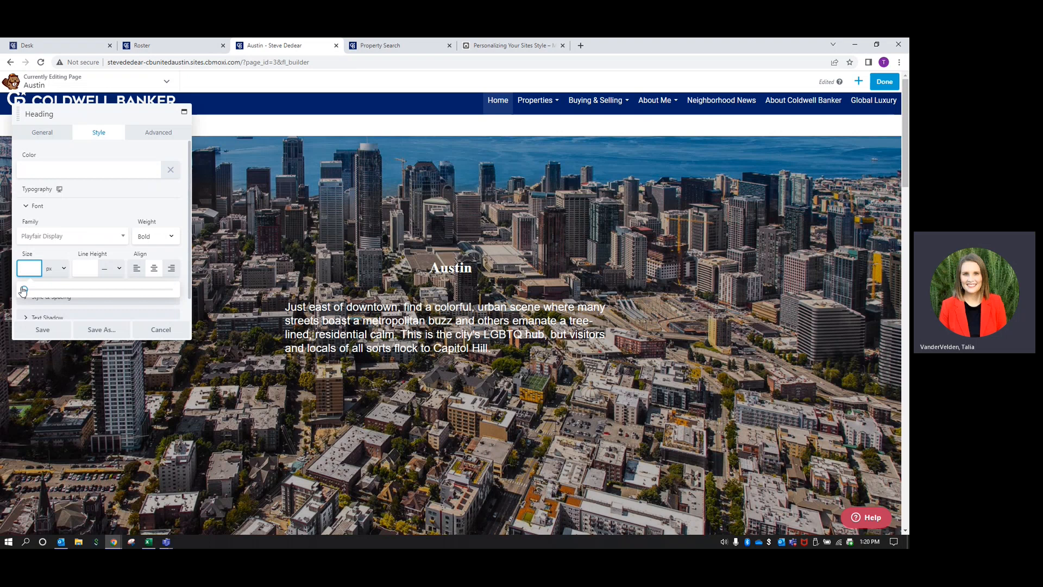
{"action": "left_click_drag", "start_coordinate": [24, 289], "coordinate": [133, 294]}
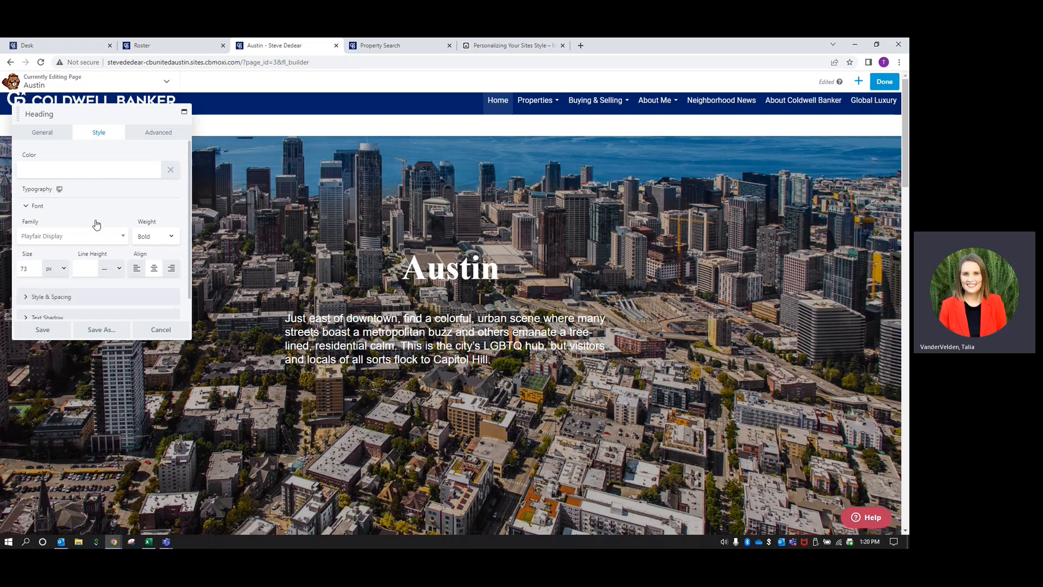
{"action": "left_click", "coordinate": [54, 330]}
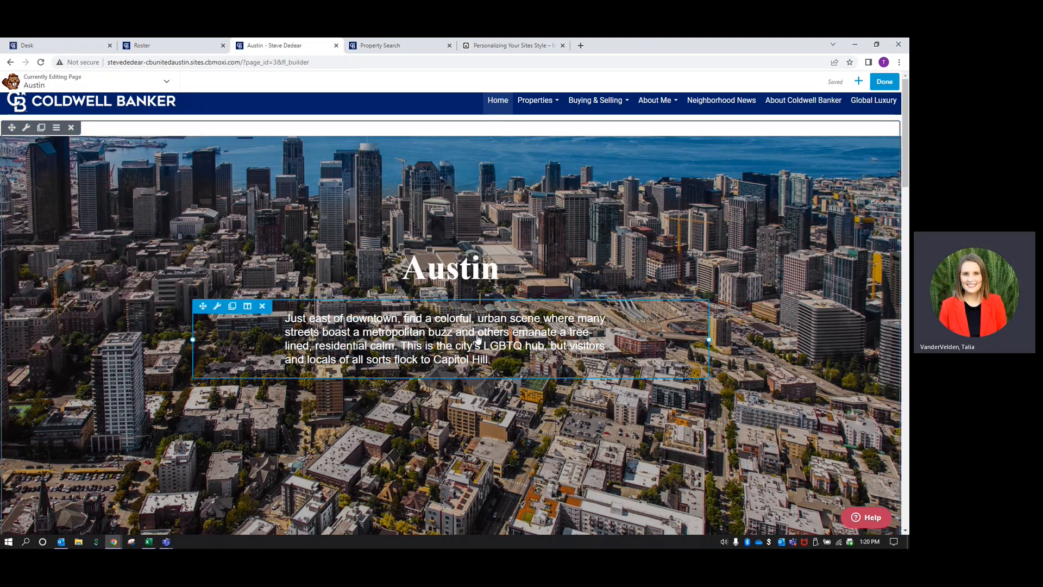
Delete the Capitol Hill description paragraph module
{"action": "scroll", "coordinate": [478, 339], "scroll_direction": "down", "scroll_amount": 2}
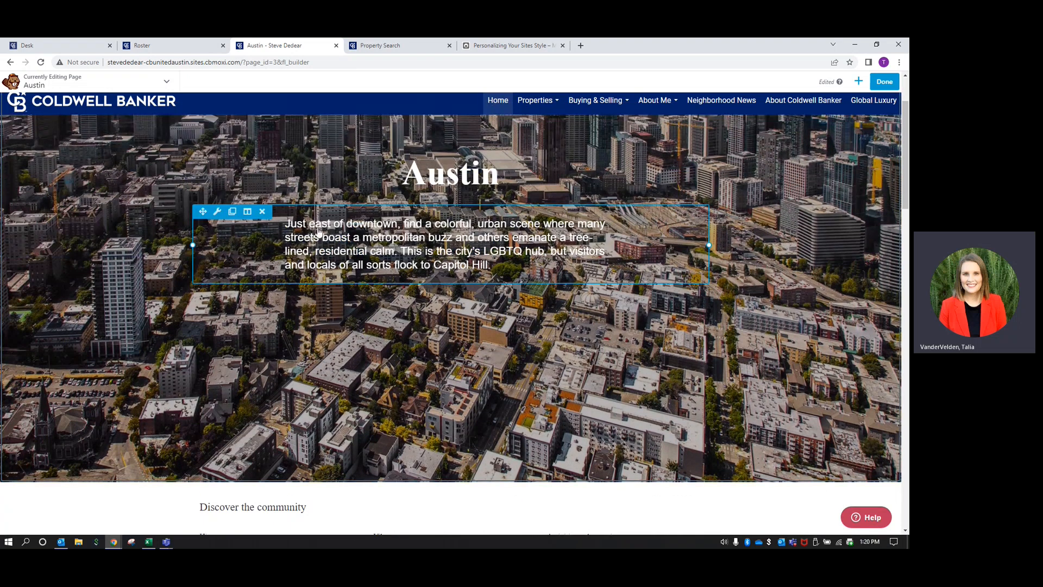
{"action": "left_click", "coordinate": [263, 216]}
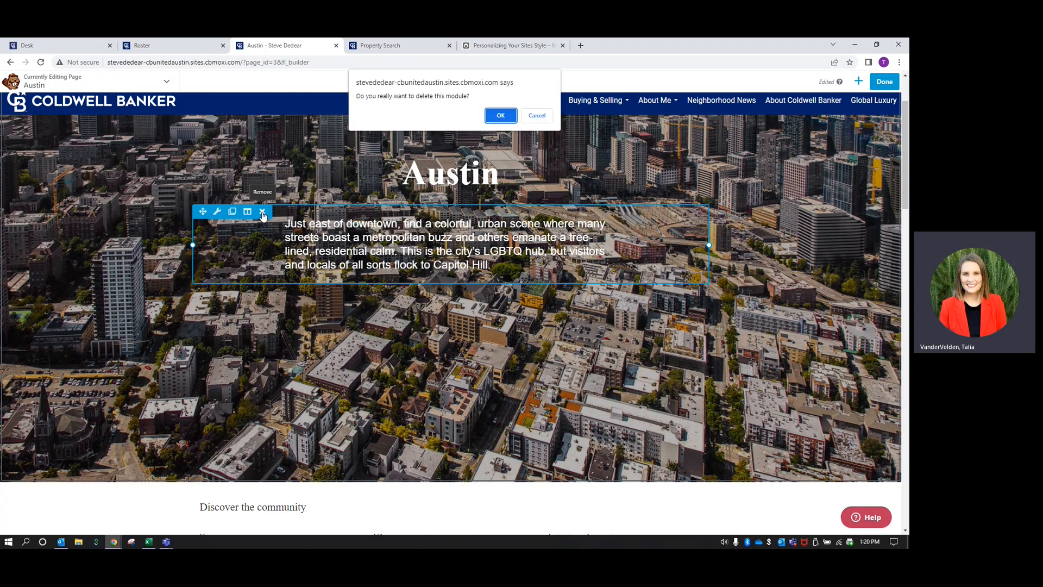
{"action": "left_click", "coordinate": [506, 116]}
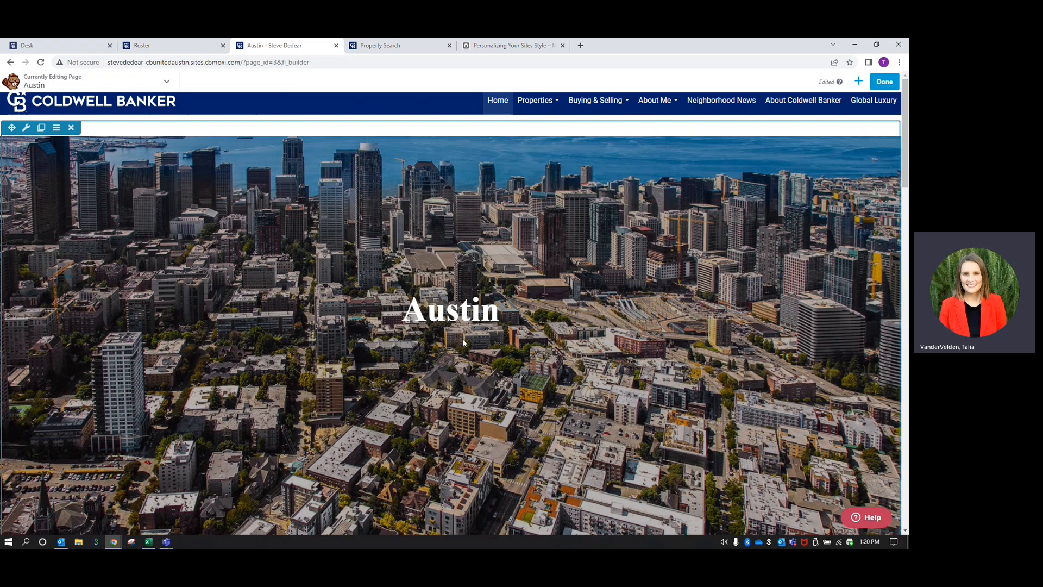
{"action": "mouse_move", "coordinate": [462, 339]}
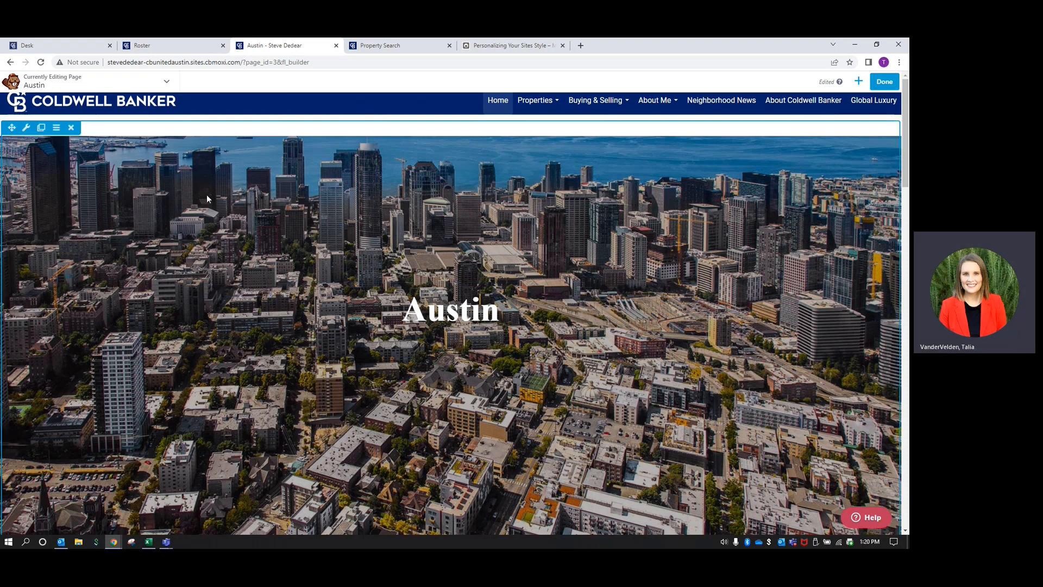
Remove the hero row's Seattle skyline background photo and bring up the photo upload picker
{"action": "left_click", "coordinate": [26, 129]}
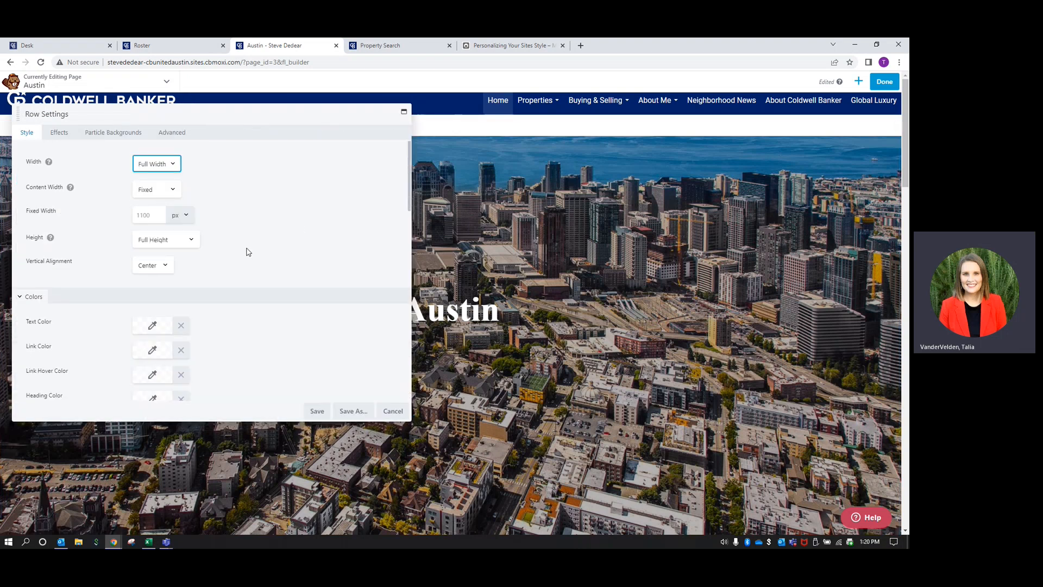
{"action": "scroll", "coordinate": [249, 251], "scroll_direction": "down", "scroll_amount": 6}
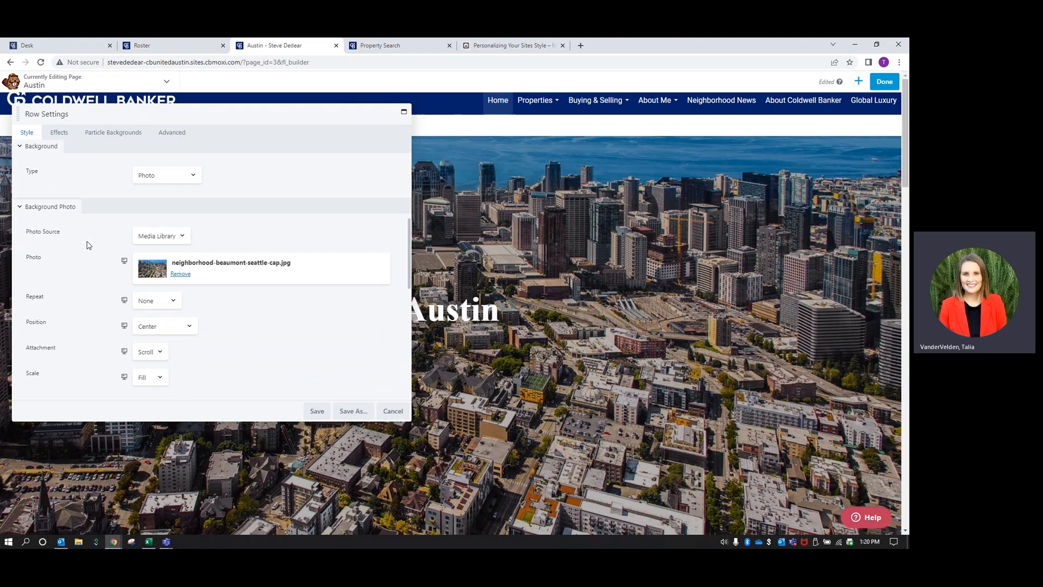
{"action": "left_click", "coordinate": [165, 236]}
{"action": "left_click", "coordinate": [251, 239]}
{"action": "left_click", "coordinate": [181, 274]}
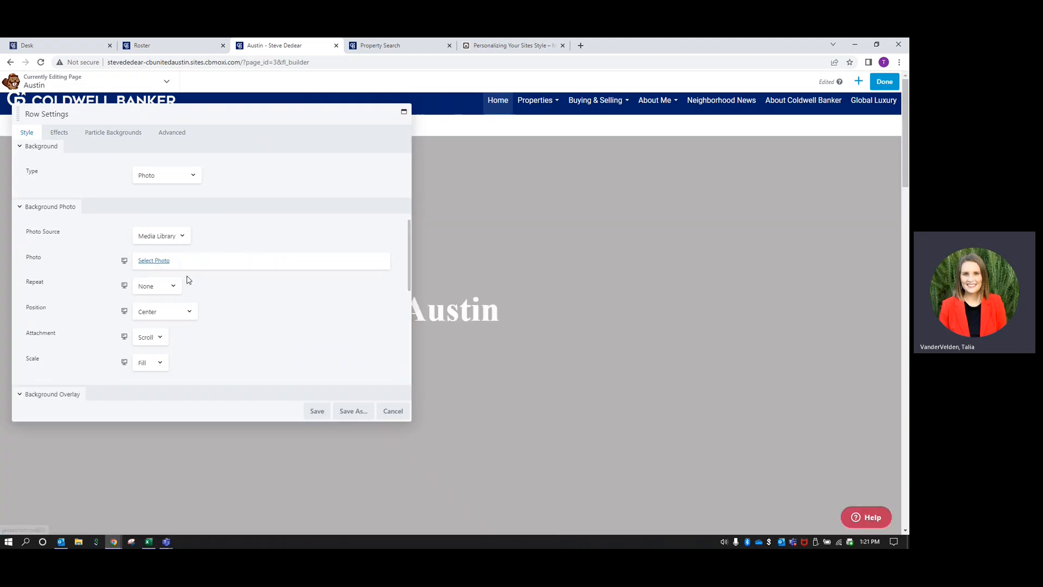
{"action": "left_click", "coordinate": [154, 261]}
{"action": "left_click", "coordinate": [27, 119]}
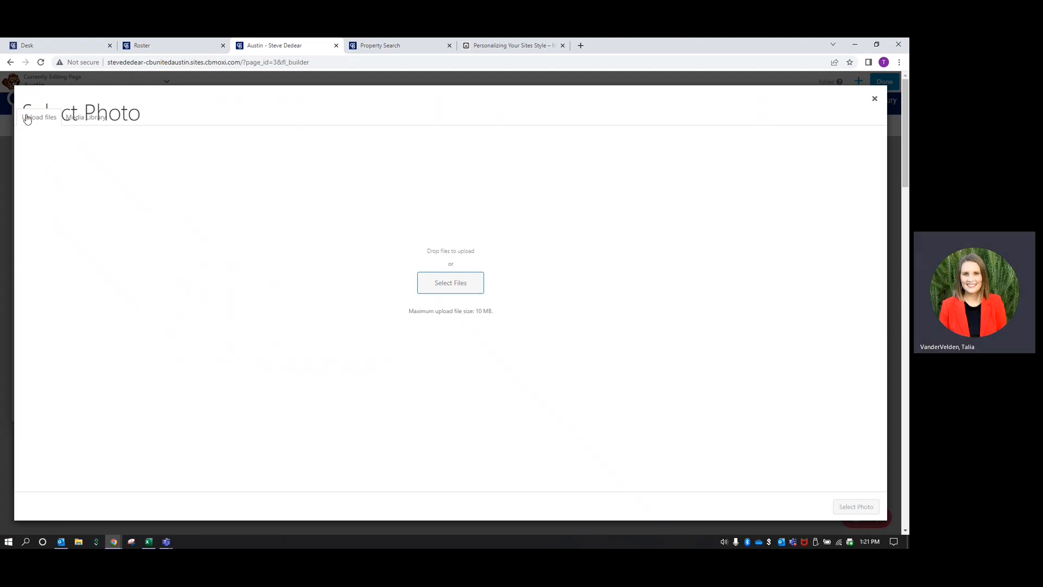
Upload Downtown_22.jpg from Austin Marketing > Local Photos > Areas > Downtown as the hero background
{"action": "left_click", "coordinate": [453, 284]}
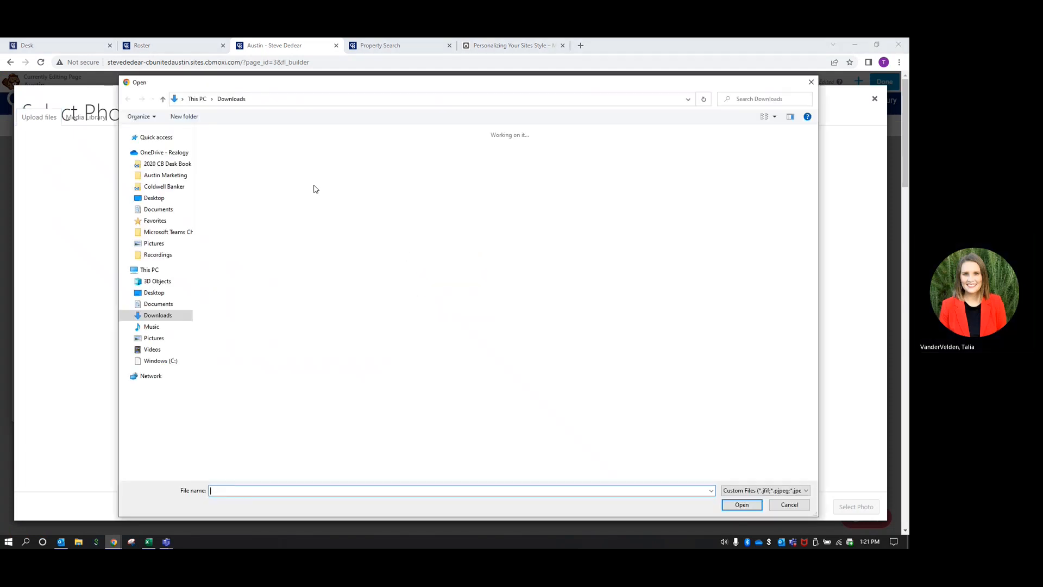
{"action": "left_click", "coordinate": [166, 175]}
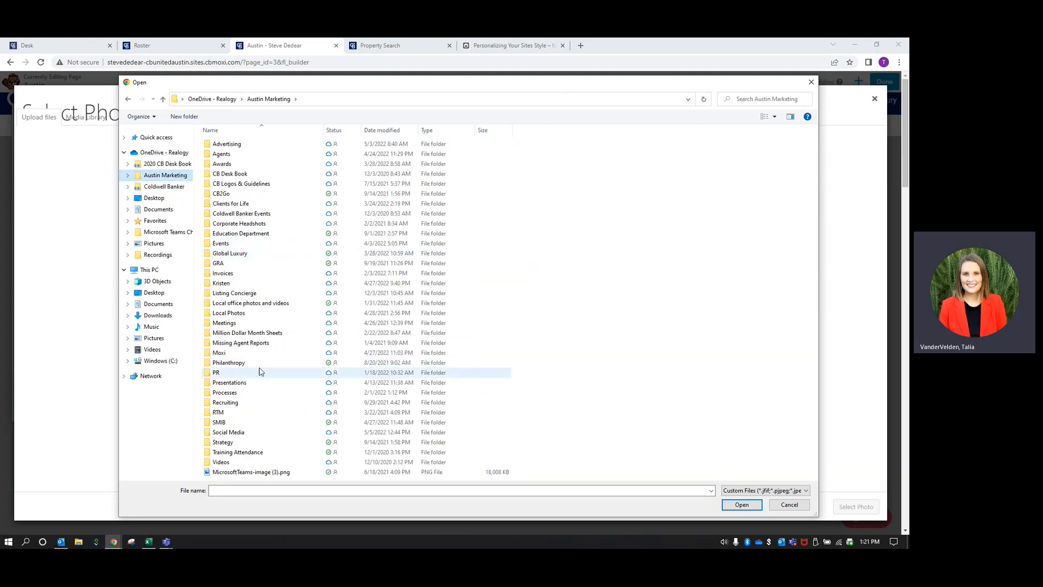
{"action": "double_click", "coordinate": [241, 314]}
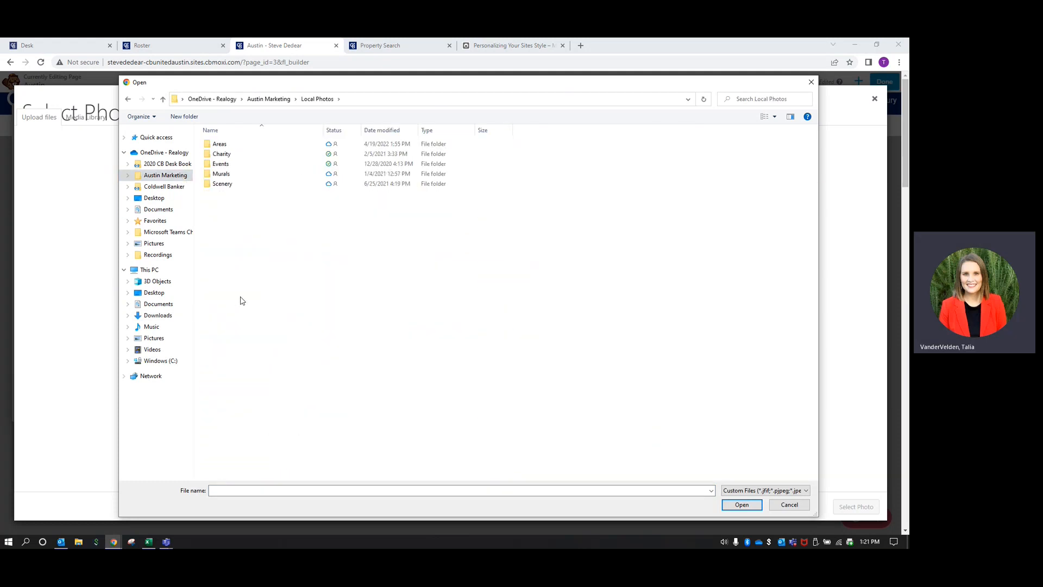
{"action": "double_click", "coordinate": [221, 145]}
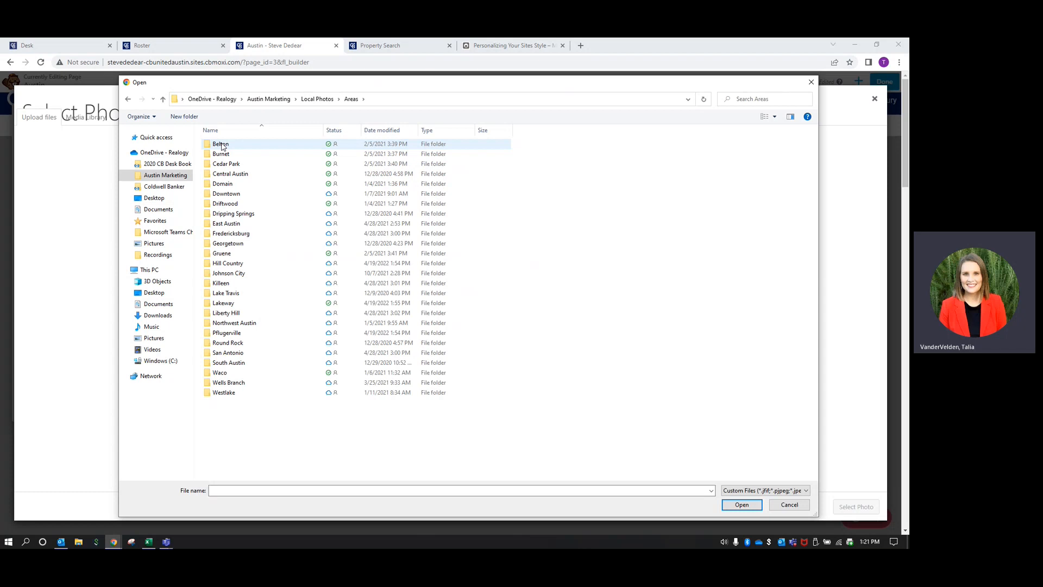
{"action": "double_click", "coordinate": [242, 196]}
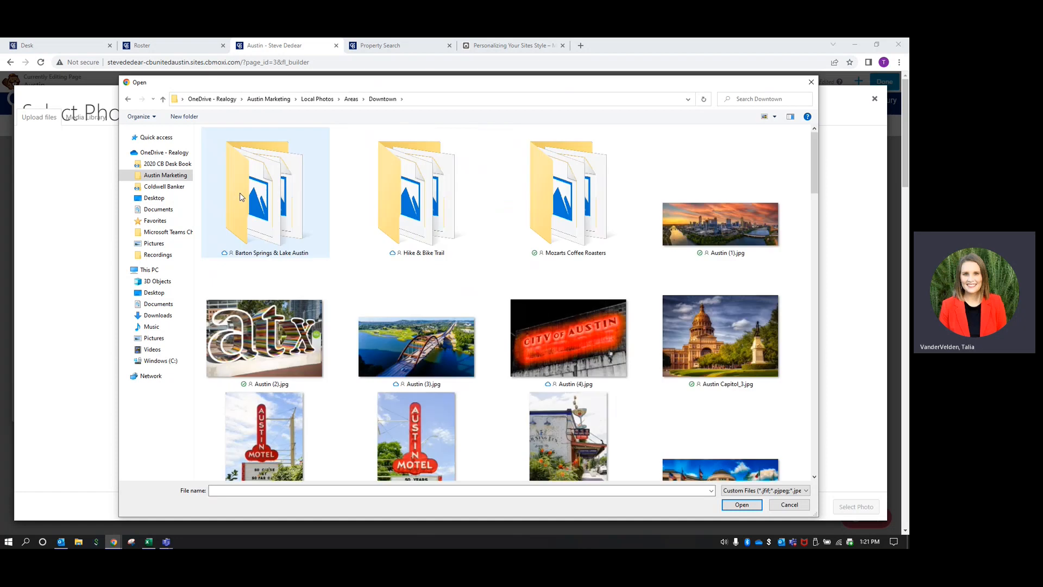
{"action": "scroll", "coordinate": [397, 330], "scroll_direction": "down", "scroll_amount": 1}
{"action": "scroll", "coordinate": [398, 332], "scroll_direction": "down", "scroll_amount": 10}
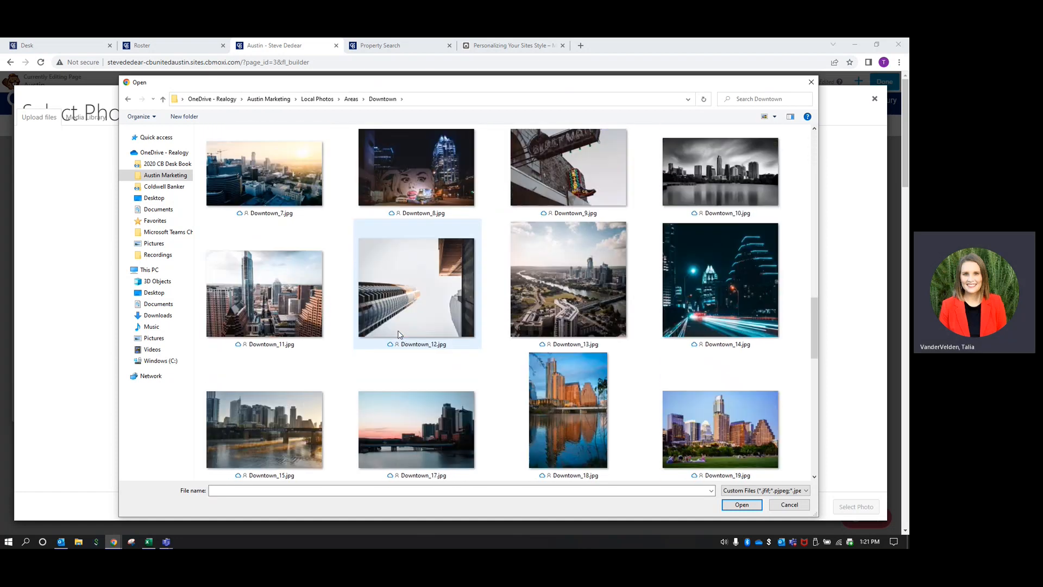
{"action": "scroll", "coordinate": [398, 334], "scroll_direction": "down", "scroll_amount": 2}
{"action": "scroll", "coordinate": [399, 334], "scroll_direction": "down", "scroll_amount": 2}
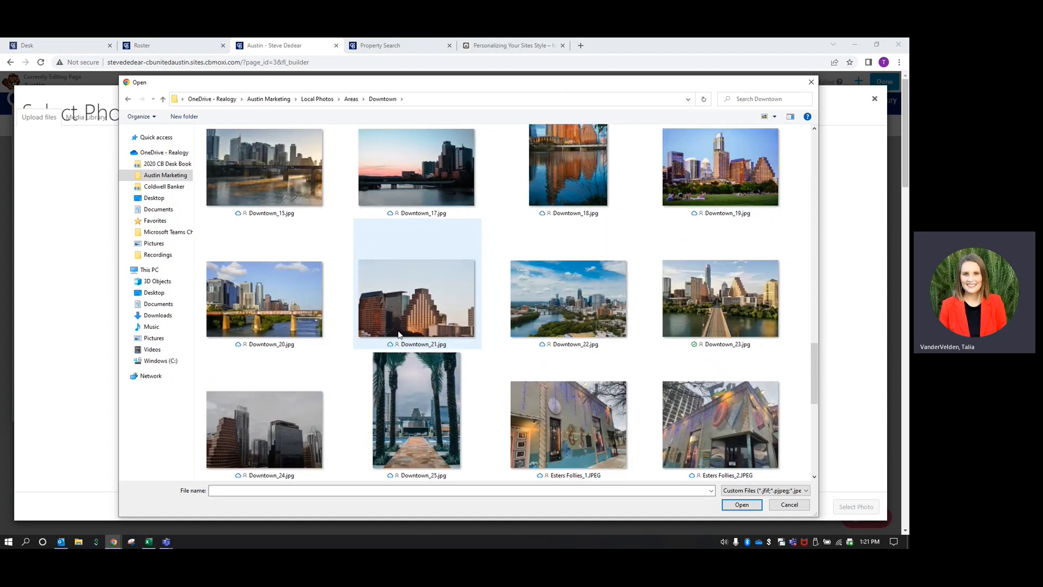
{"action": "left_click", "coordinate": [591, 314]}
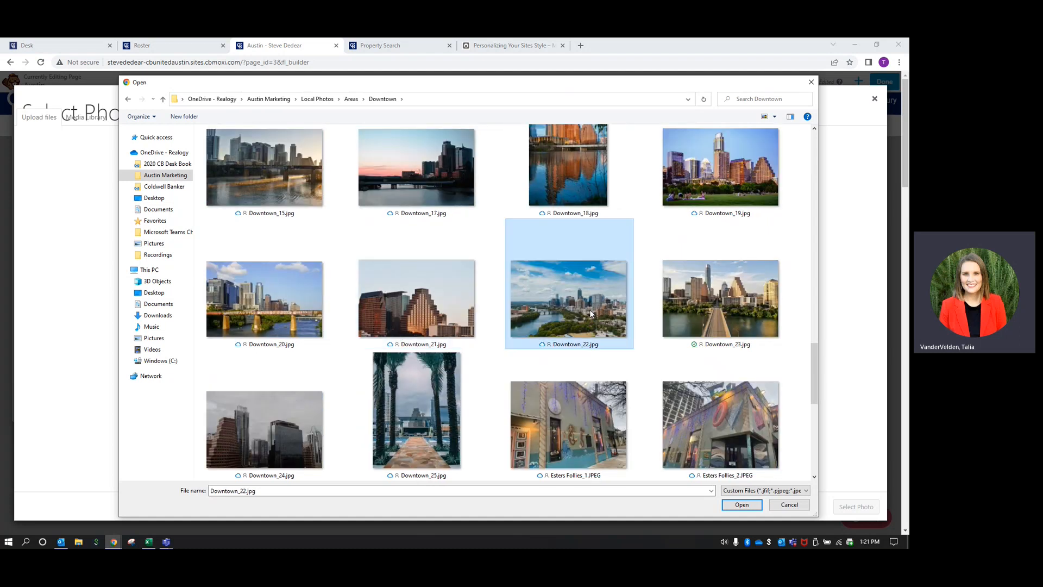
{"action": "left_click", "coordinate": [742, 504]}
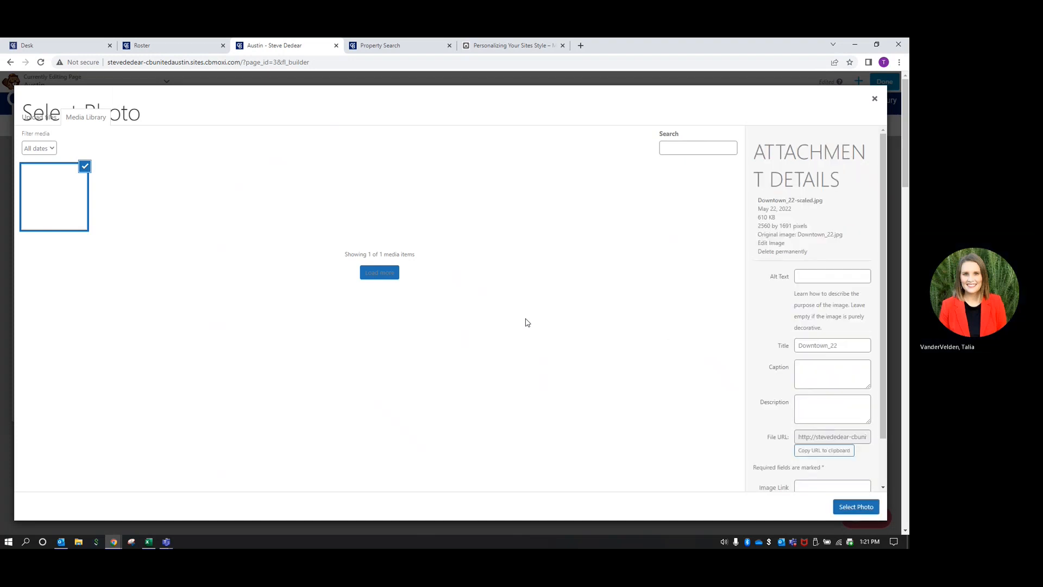
{"action": "left_click", "coordinate": [856, 507]}
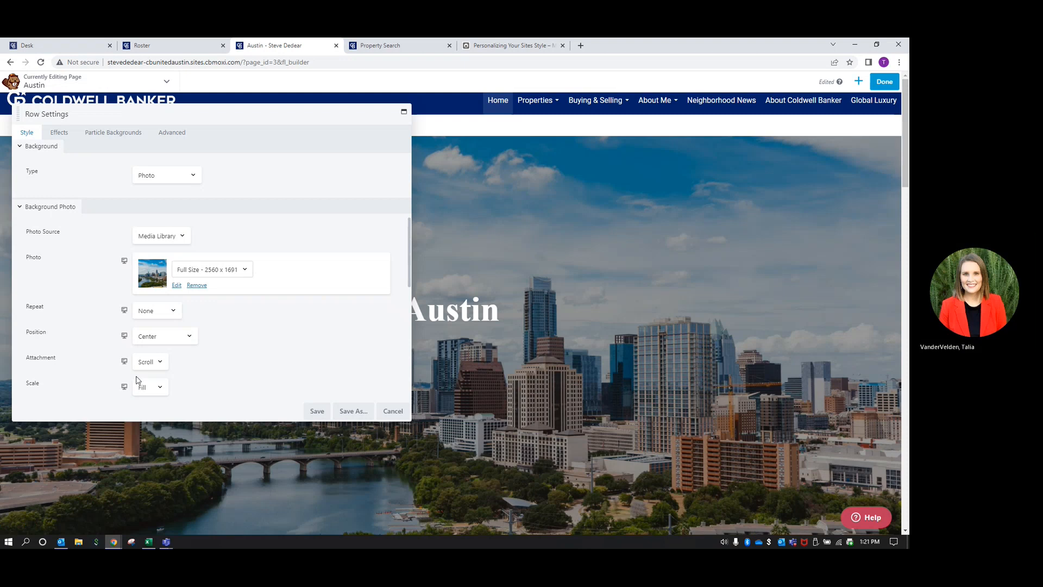
Review the Effects, Particle Backgrounds and Advanced row settings, then save the skyline background
{"action": "left_click", "coordinate": [70, 137]}
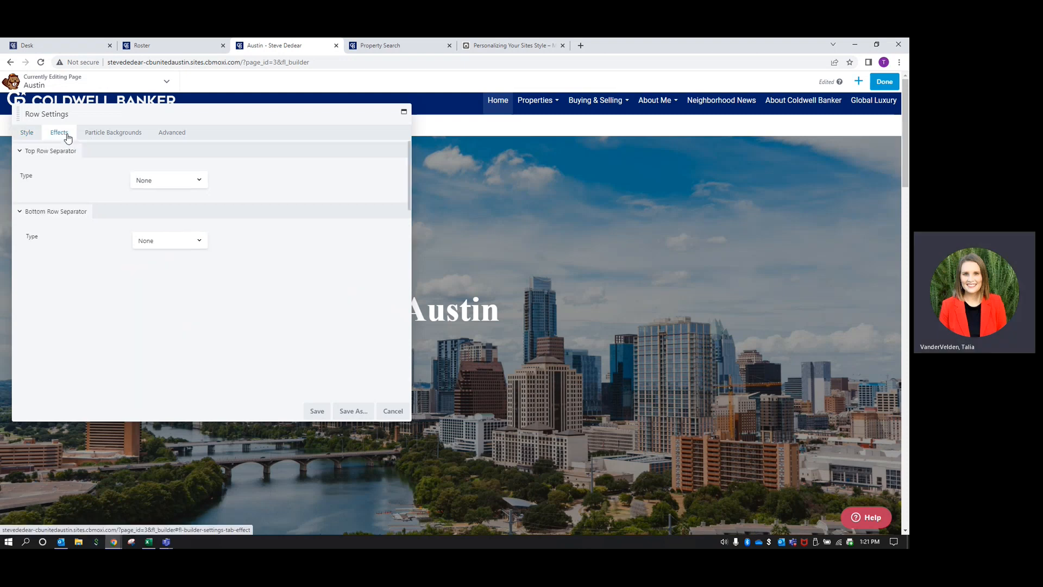
{"action": "left_click", "coordinate": [114, 136]}
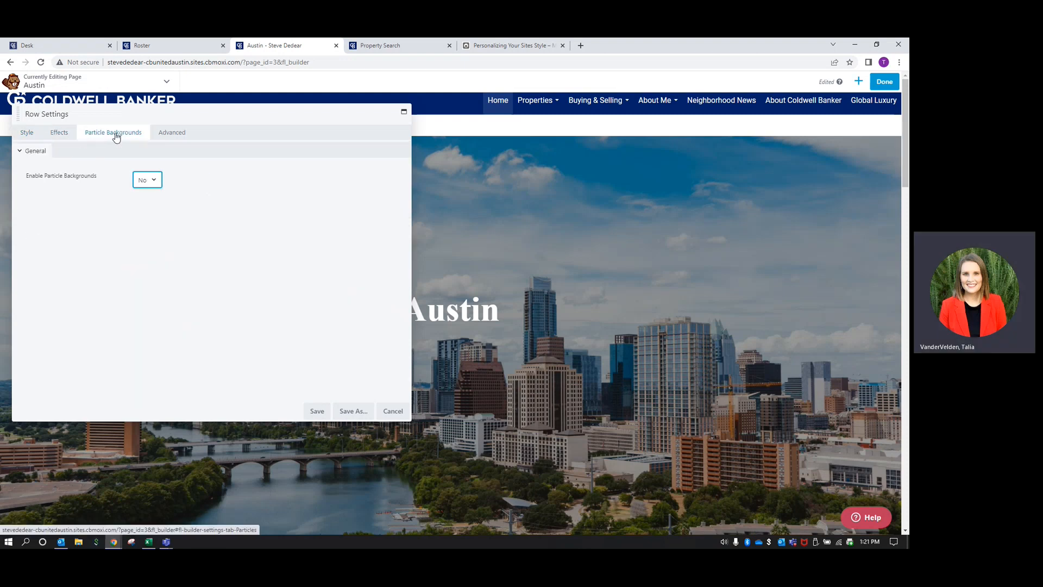
{"action": "left_click", "coordinate": [163, 135]}
{"action": "scroll", "coordinate": [284, 347], "scroll_direction": "down", "scroll_amount": 3}
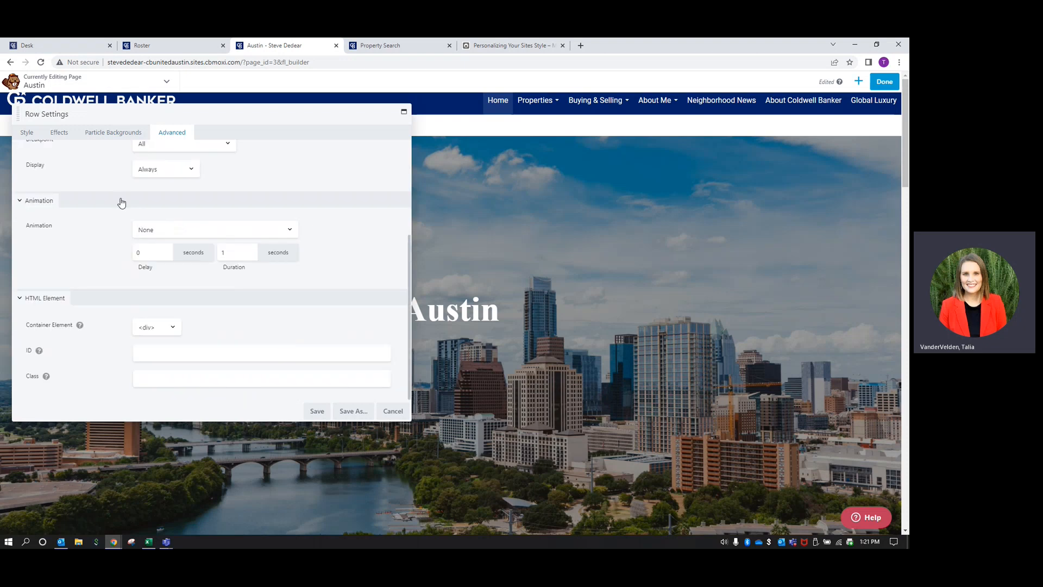
{"action": "left_click", "coordinate": [318, 412]}
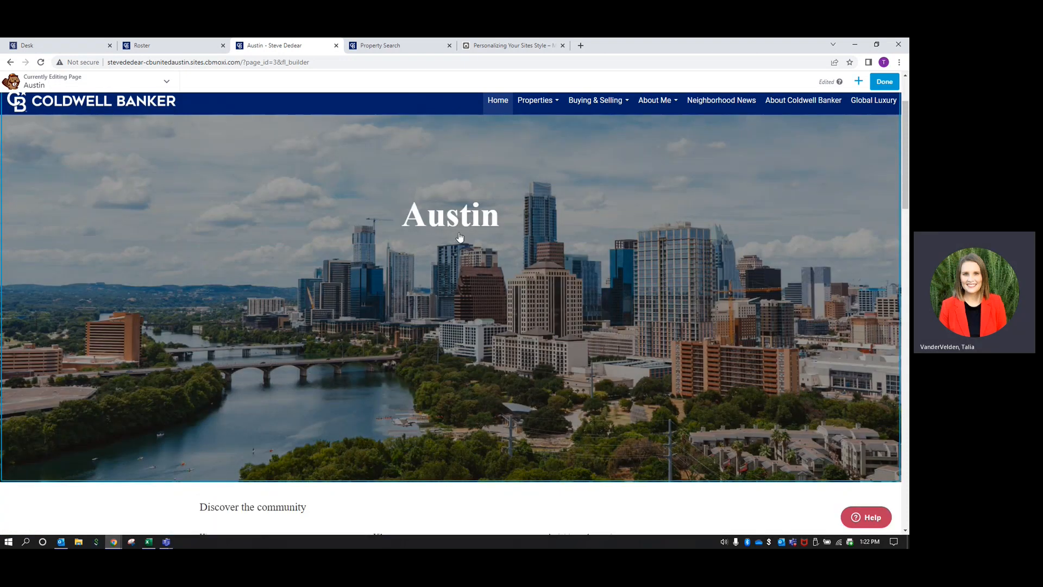
Delete the Activities and attractions text block and remove its empty third column
{"action": "scroll", "coordinate": [380, 301], "scroll_direction": "down", "scroll_amount": 5}
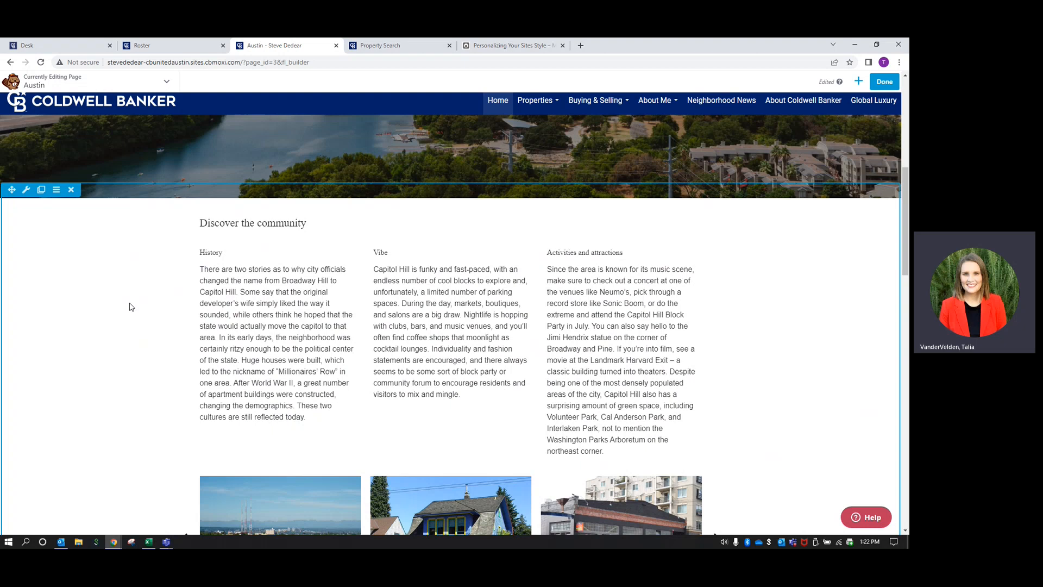
{"action": "scroll", "coordinate": [129, 307], "scroll_direction": "down", "scroll_amount": 1}
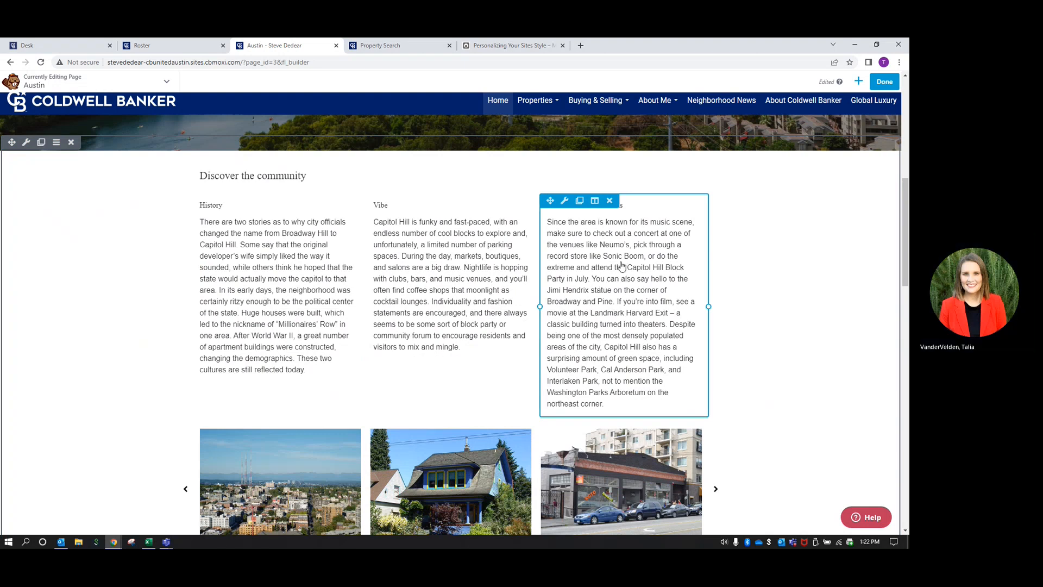
{"action": "left_click", "coordinate": [611, 201]}
{"action": "left_click", "coordinate": [497, 115]}
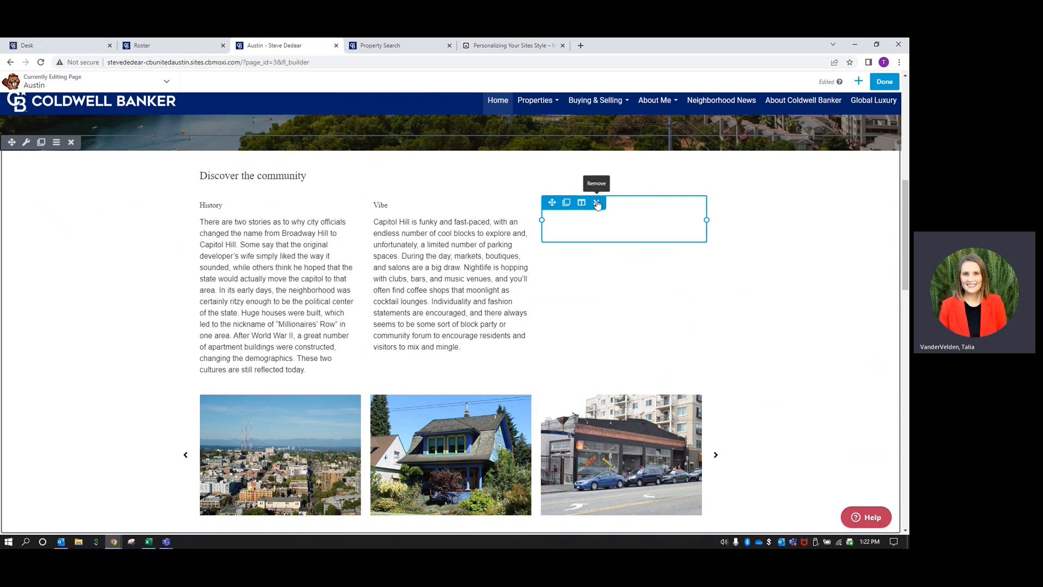
{"action": "left_click", "coordinate": [597, 203]}
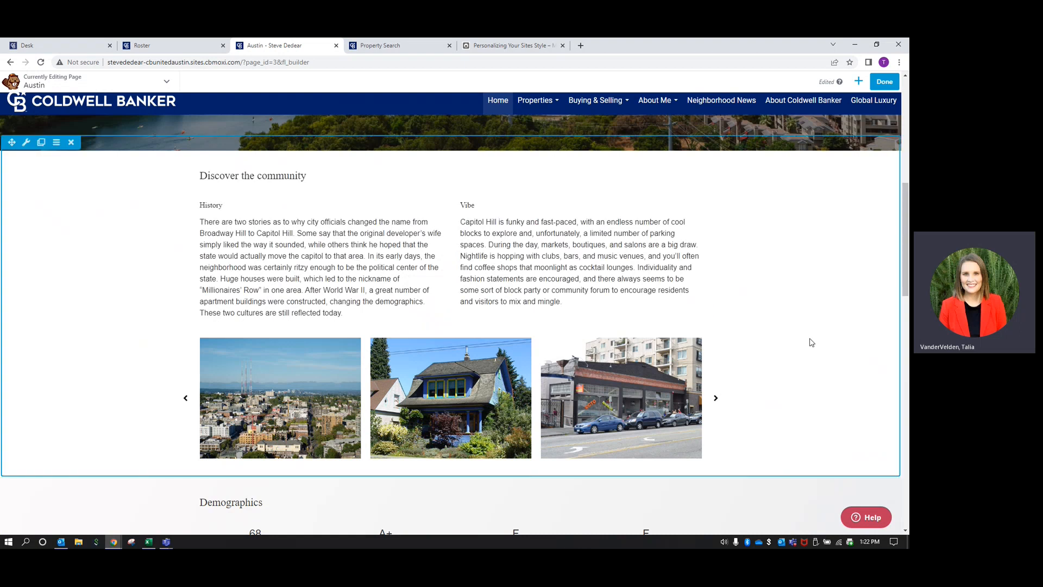
Replace the Capitol Hill History paragraph with 'Austin, Texas is the capital of Texas…' population text
{"action": "left_click", "coordinate": [307, 282]}
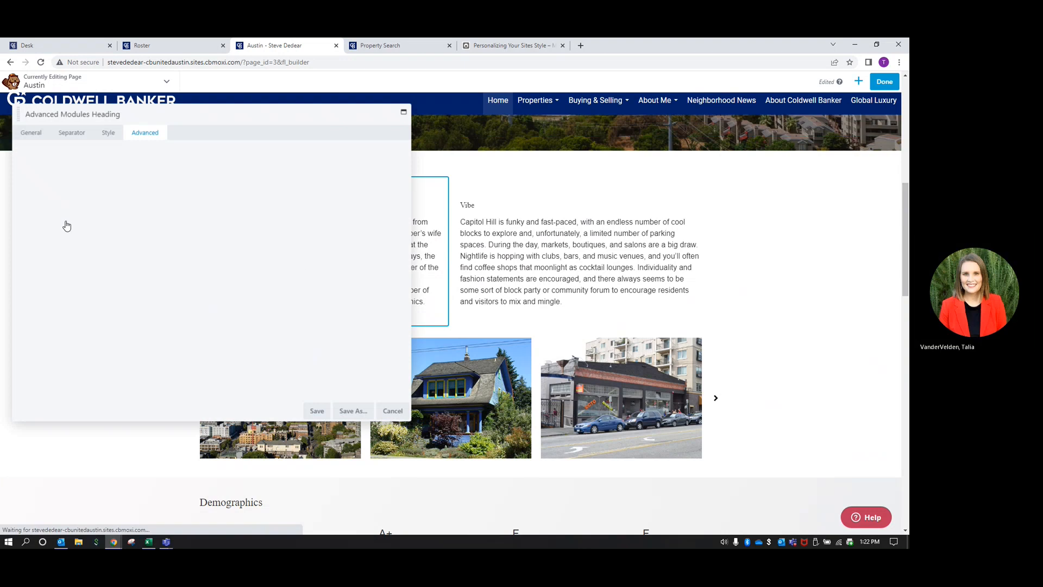
{"action": "left_click", "coordinate": [31, 133]}
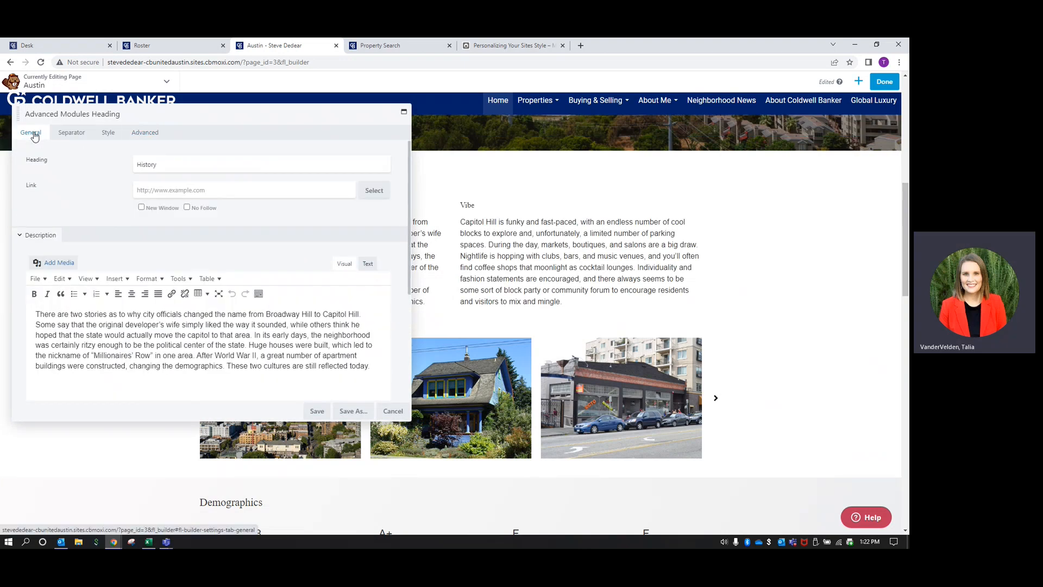
{"action": "double_click", "coordinate": [176, 163]}
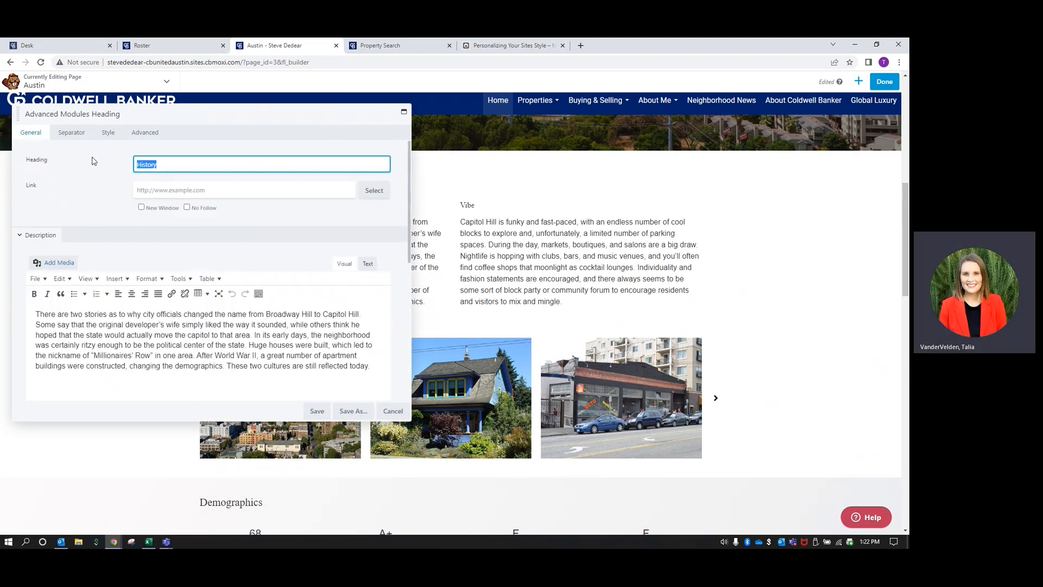
{"action": "left_click", "coordinate": [190, 350]}
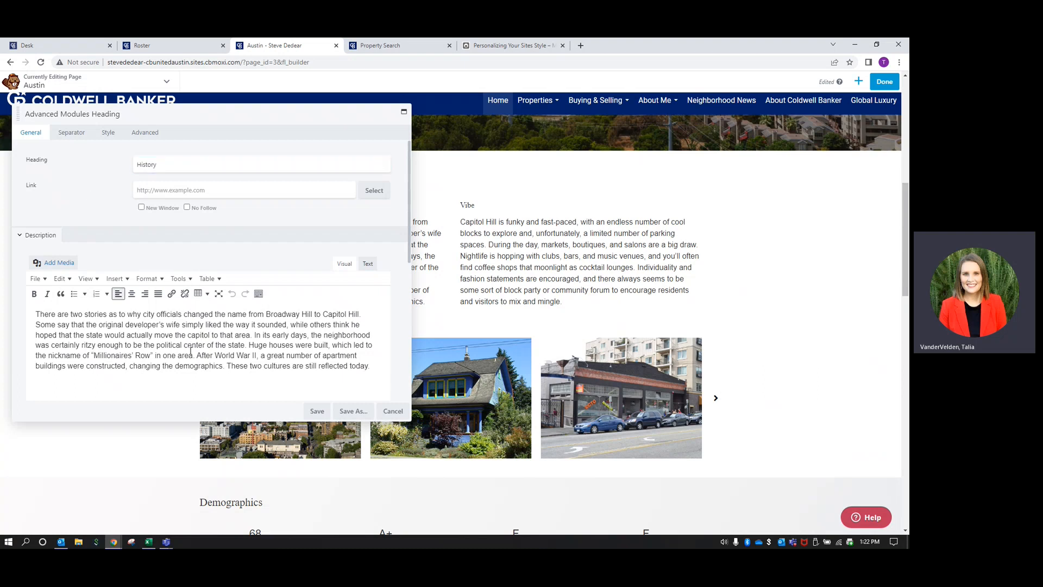
{"action": "left_click_drag", "start_coordinate": [374, 373], "coordinate": [22, 303]}
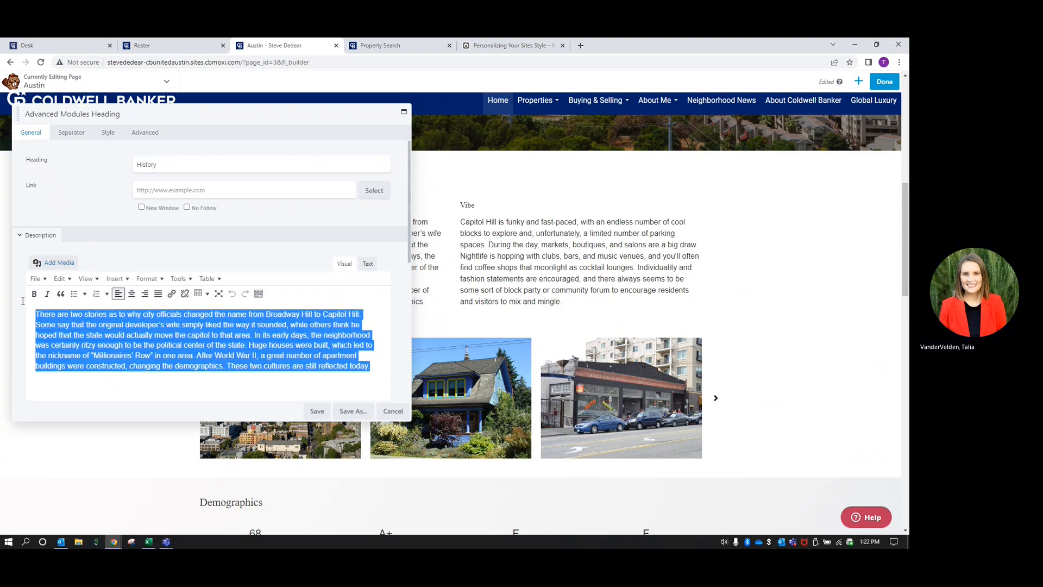
{"action": "type", "text": "Austin"}
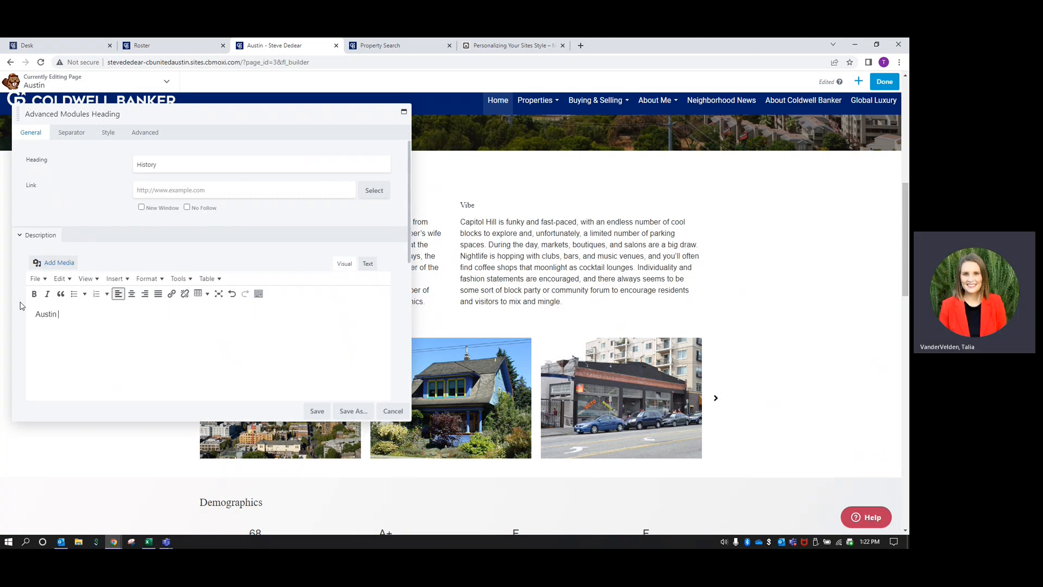
{"action": "type", "text": ", Texas is the capital of "}
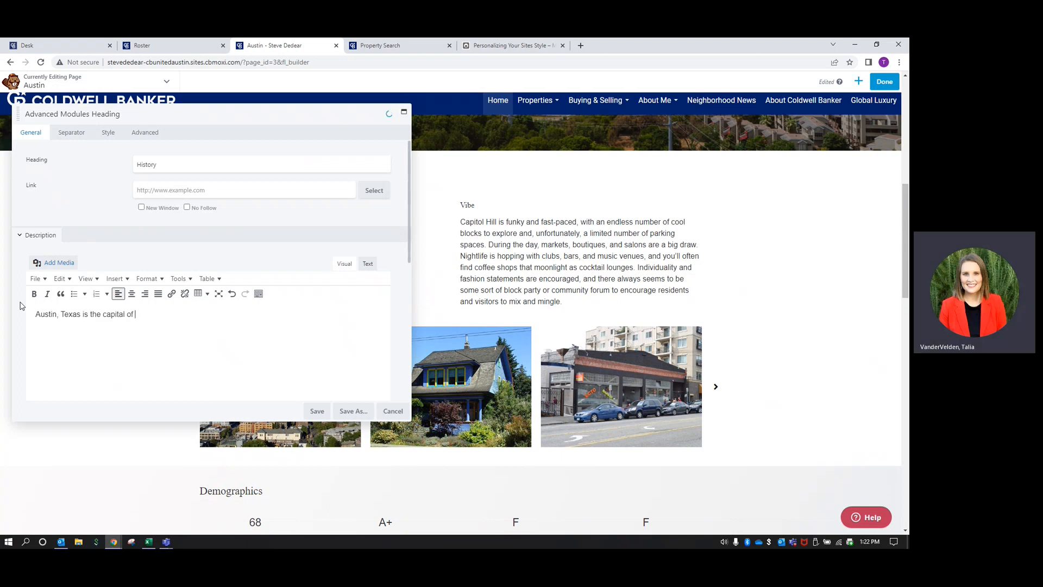
{"action": "type", "text": "Texas"}
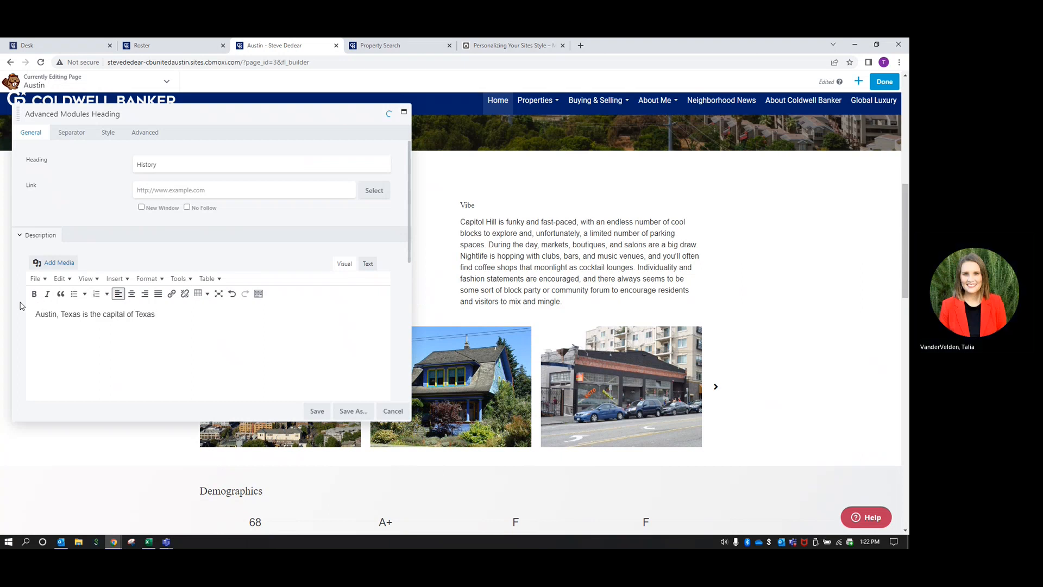
{"action": "type", "text": " and "}
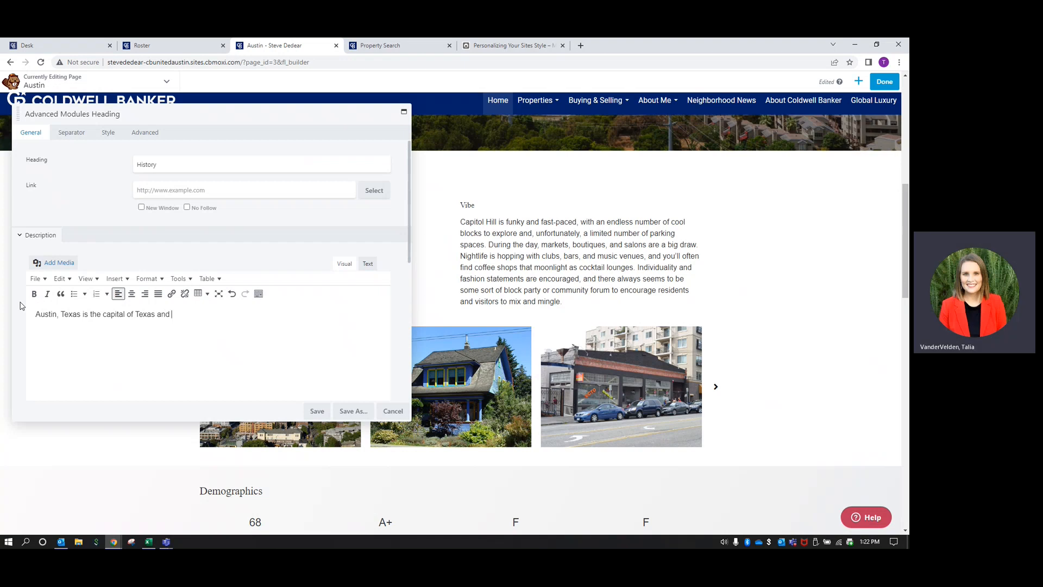
{"action": "type", "text": "has a population just over 2 million people."}
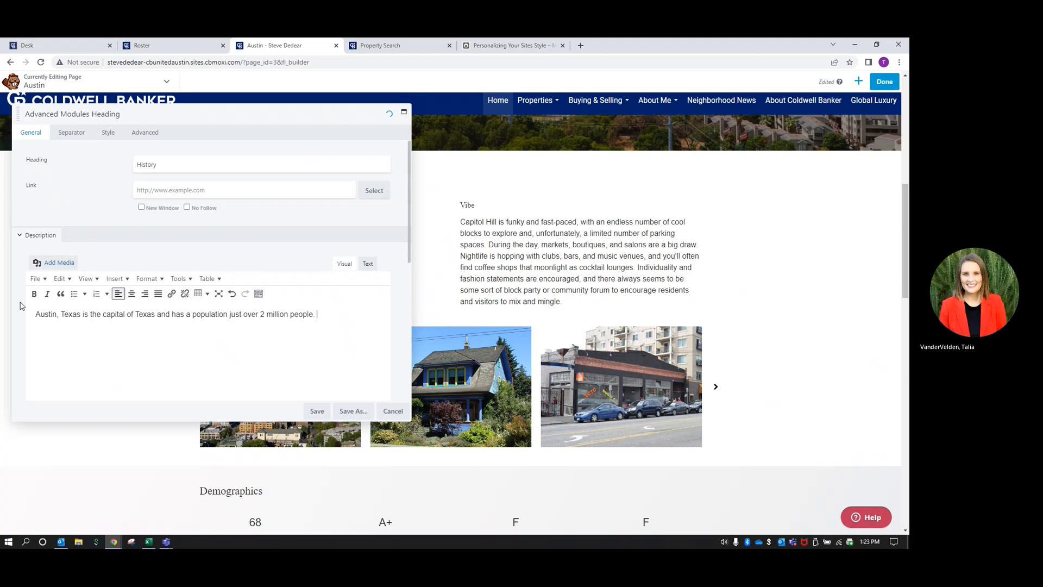
{"action": "left_click", "coordinate": [318, 412]}
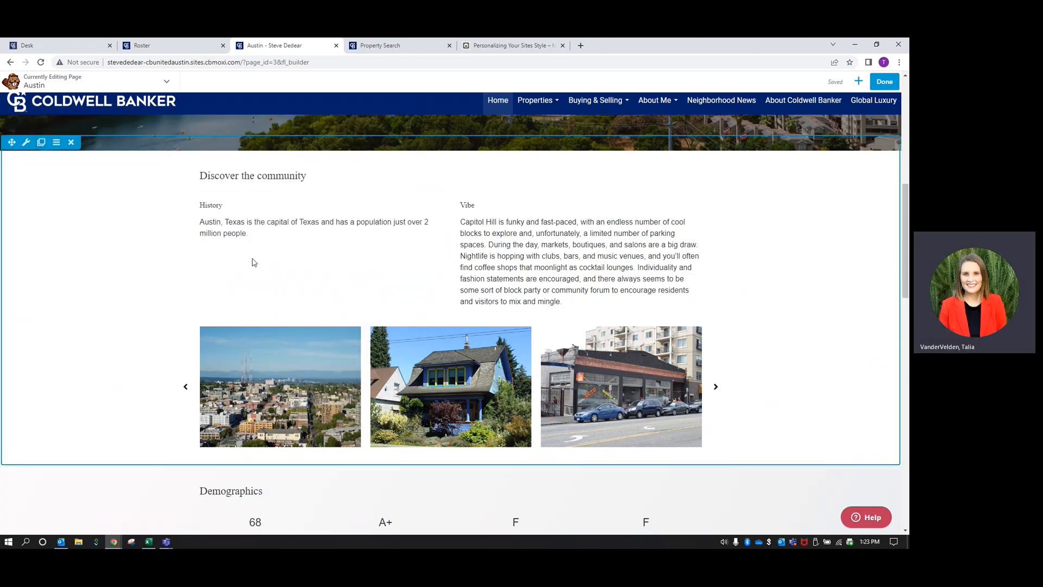
{"action": "scroll", "coordinate": [146, 264], "scroll_direction": "down", "scroll_amount": 1}
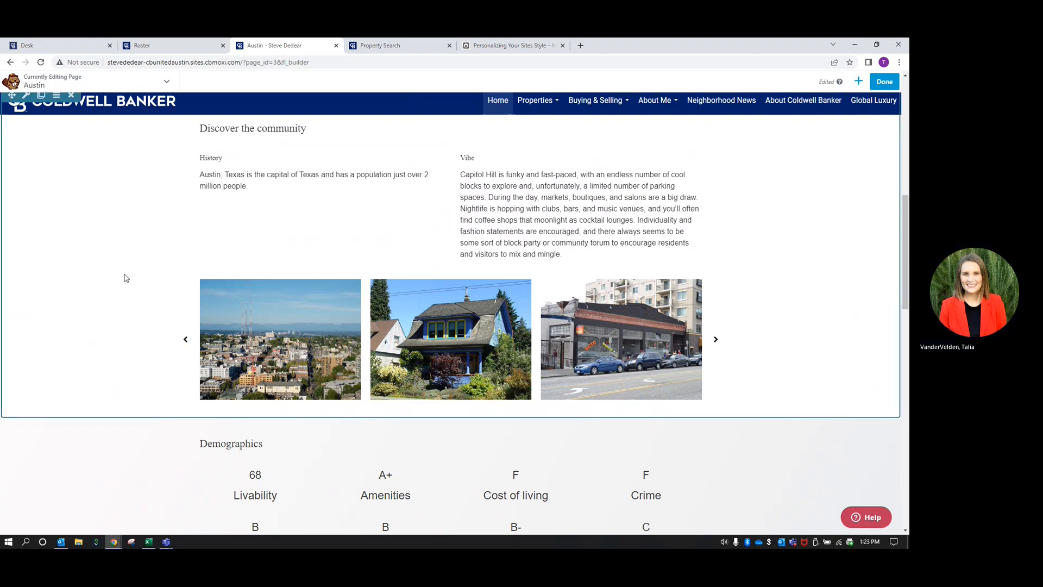
{"action": "scroll", "coordinate": [124, 276], "scroll_direction": "down", "scroll_amount": 3}
{"action": "scroll", "coordinate": [123, 277], "scroll_direction": "down", "scroll_amount": 2}
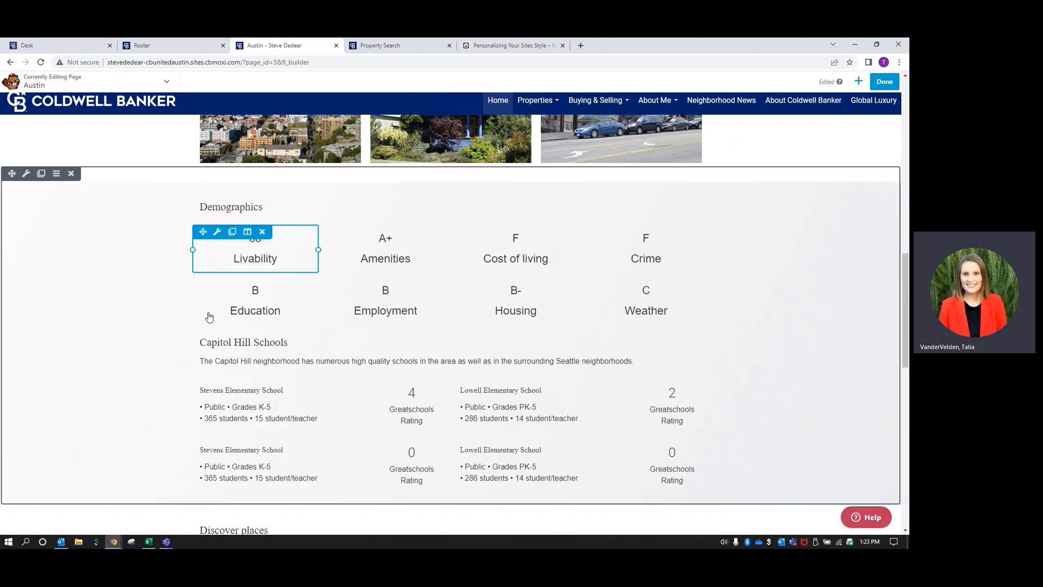
{"action": "scroll", "coordinate": [195, 391], "scroll_direction": "down", "scroll_amount": 1}
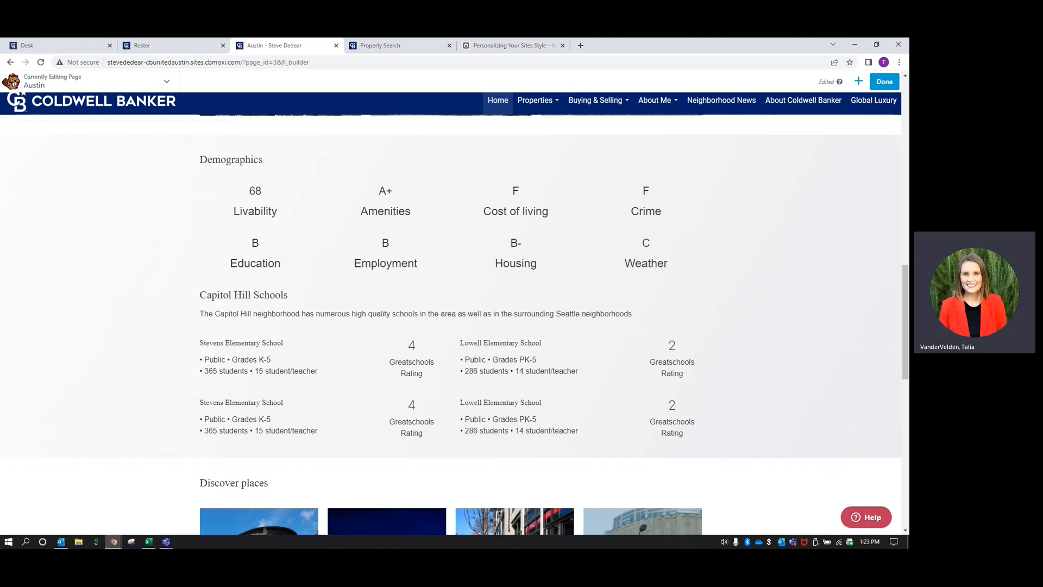
{"action": "scroll", "coordinate": [249, 207], "scroll_direction": "up", "scroll_amount": 1}
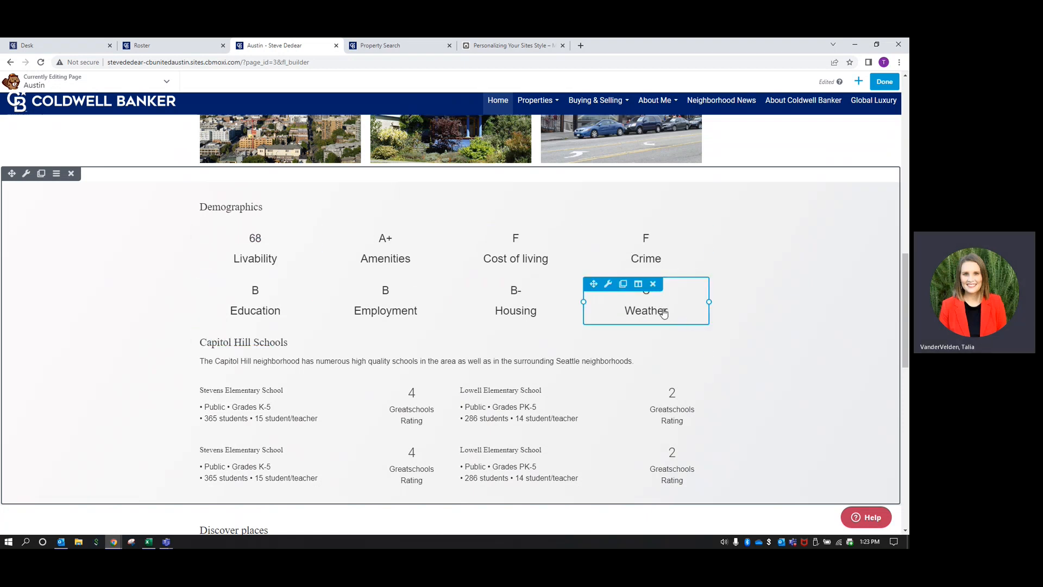
{"action": "scroll", "coordinate": [109, 352], "scroll_direction": "down", "scroll_amount": 1}
{"action": "scroll", "coordinate": [109, 352], "scroll_direction": "down", "scroll_amount": 2}
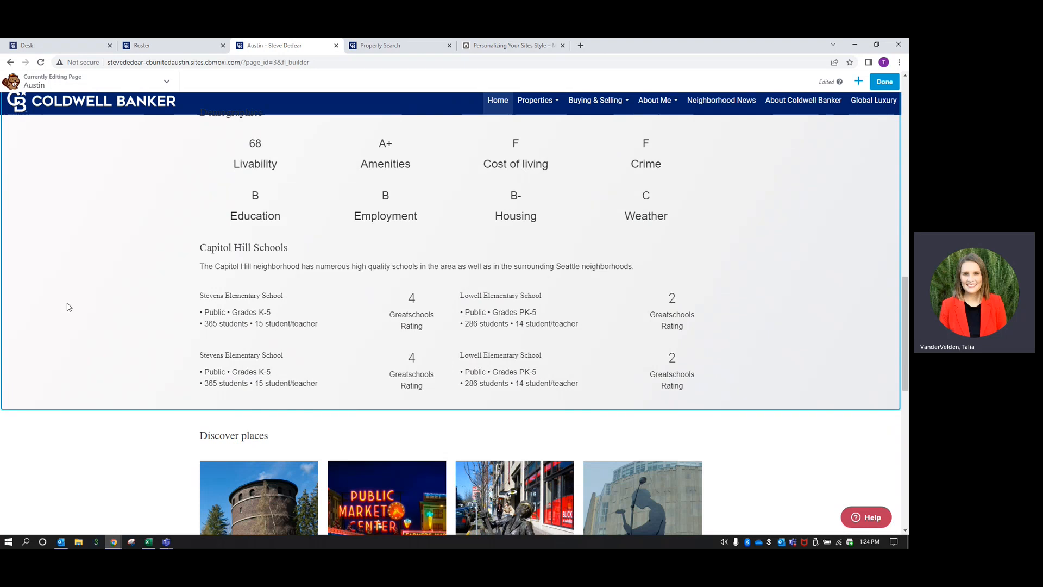
{"action": "scroll", "coordinate": [68, 307], "scroll_direction": "down", "scroll_amount": 1}
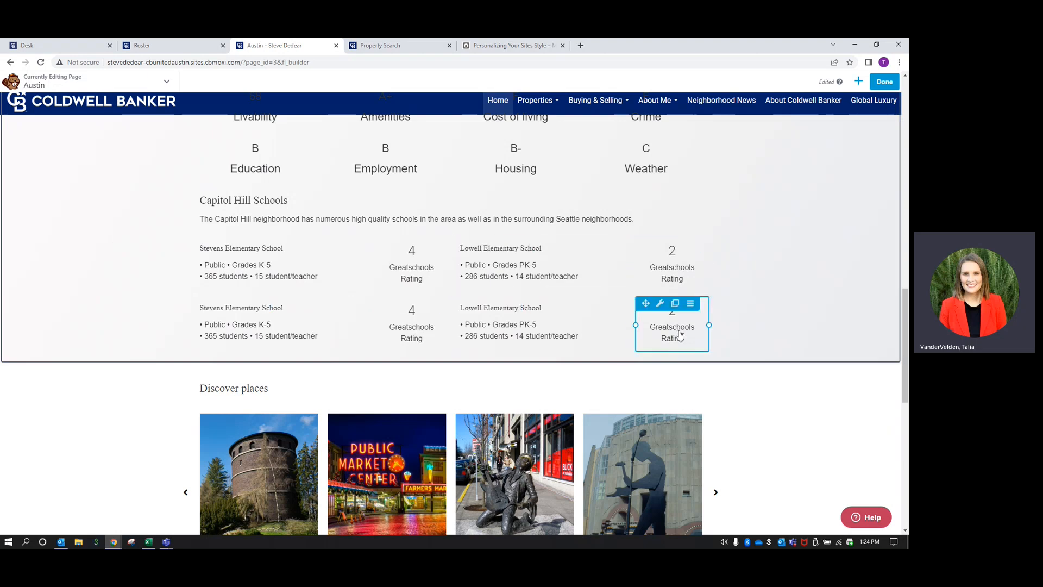
{"action": "scroll", "coordinate": [95, 375], "scroll_direction": "down", "scroll_amount": 3}
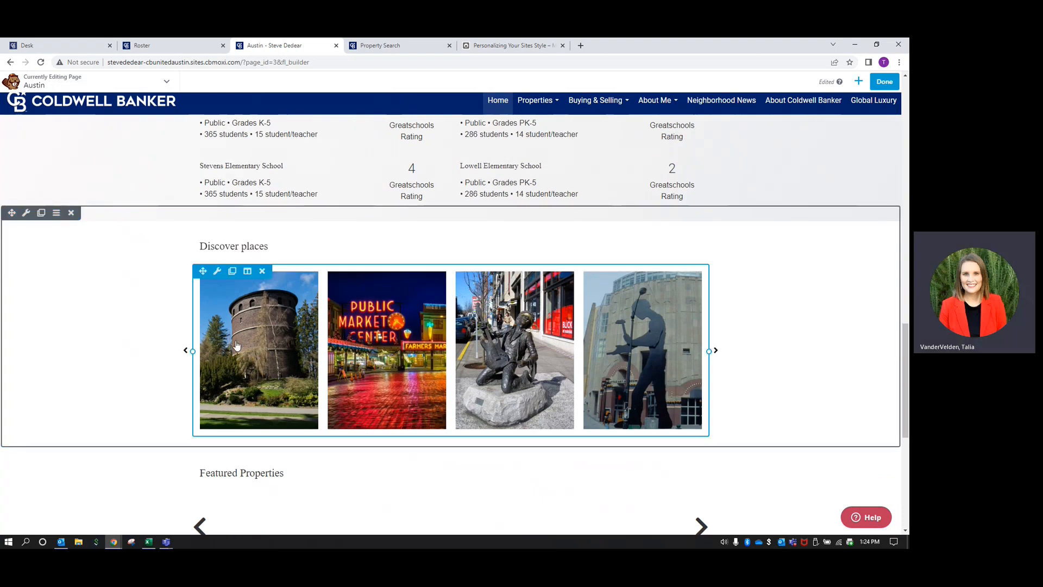
{"action": "scroll", "coordinate": [237, 348], "scroll_direction": "down", "scroll_amount": 1}
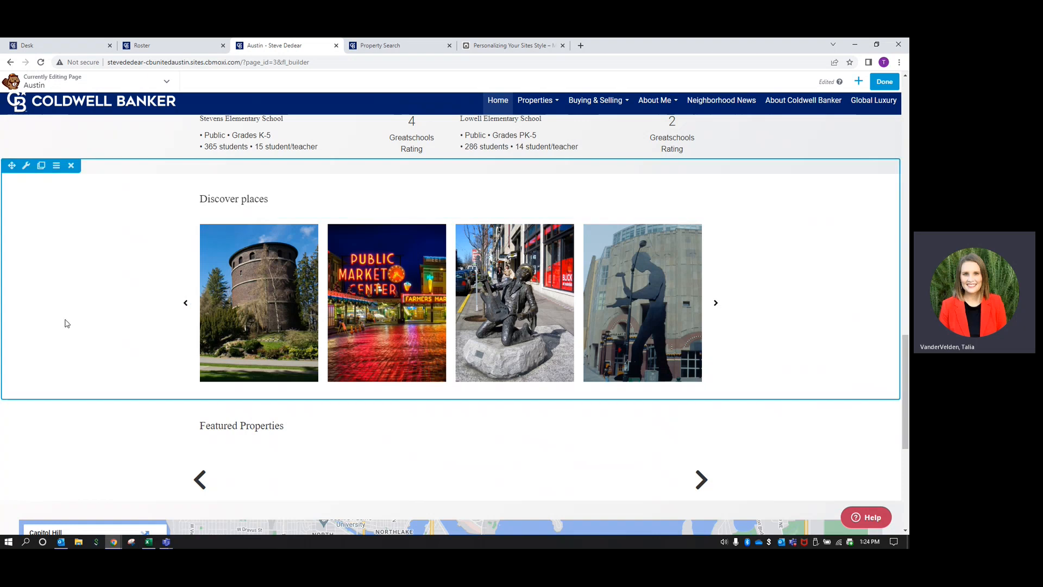
{"action": "scroll", "coordinate": [65, 323], "scroll_direction": "up", "scroll_amount": 8}
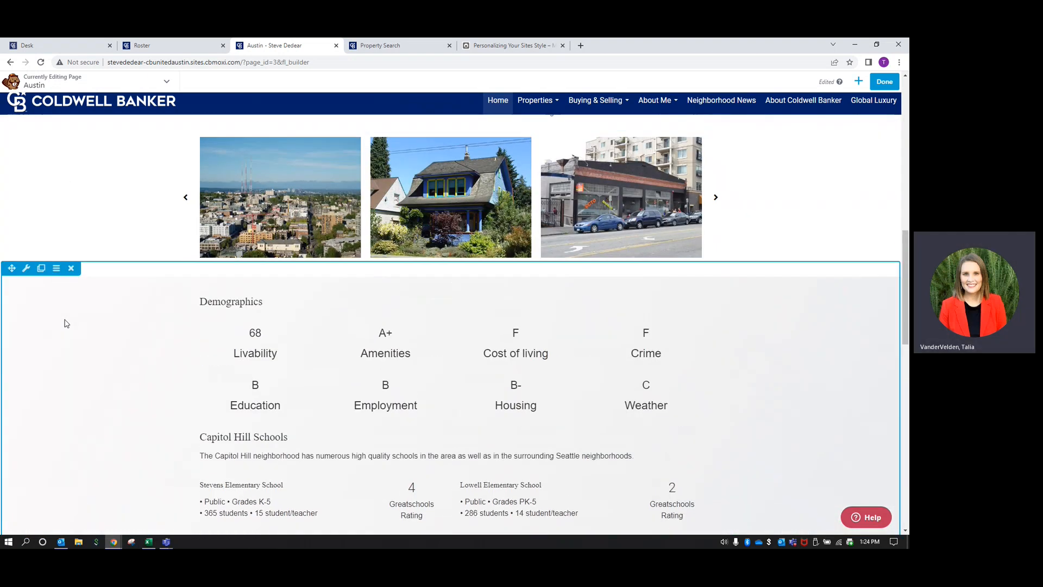
{"action": "scroll", "coordinate": [65, 323], "scroll_direction": "up", "scroll_amount": 2}
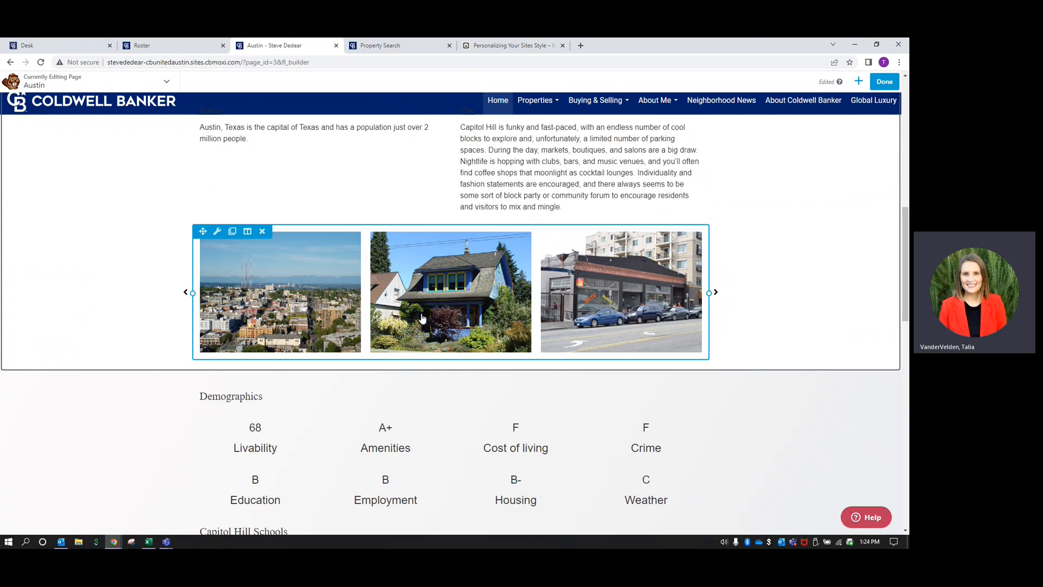
{"action": "scroll", "coordinate": [299, 339], "scroll_direction": "up", "scroll_amount": 3}
{"action": "scroll", "coordinate": [131, 307], "scroll_direction": "down", "scroll_amount": 3}
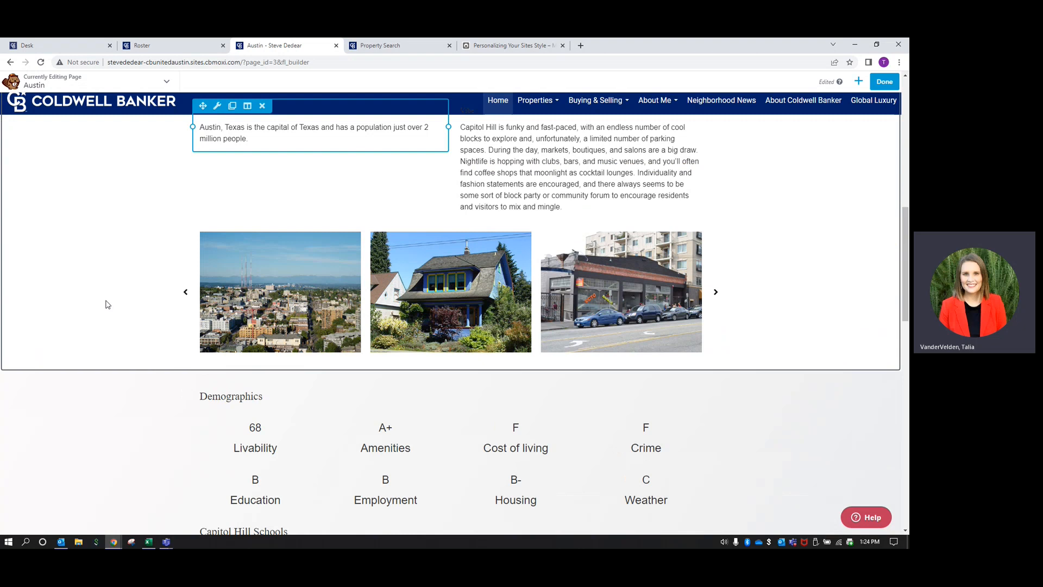
Delete the Seattle photo carousel and its leftover empty row under Discover the community
{"action": "mouse_move", "coordinate": [251, 246]}
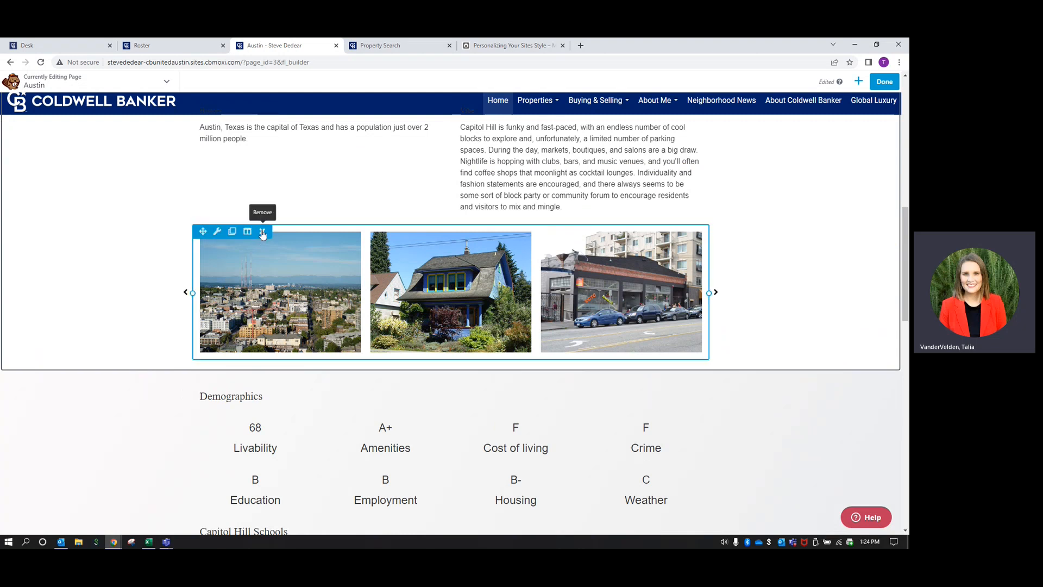
{"action": "left_click", "coordinate": [262, 233]}
{"action": "left_click", "coordinate": [500, 115]}
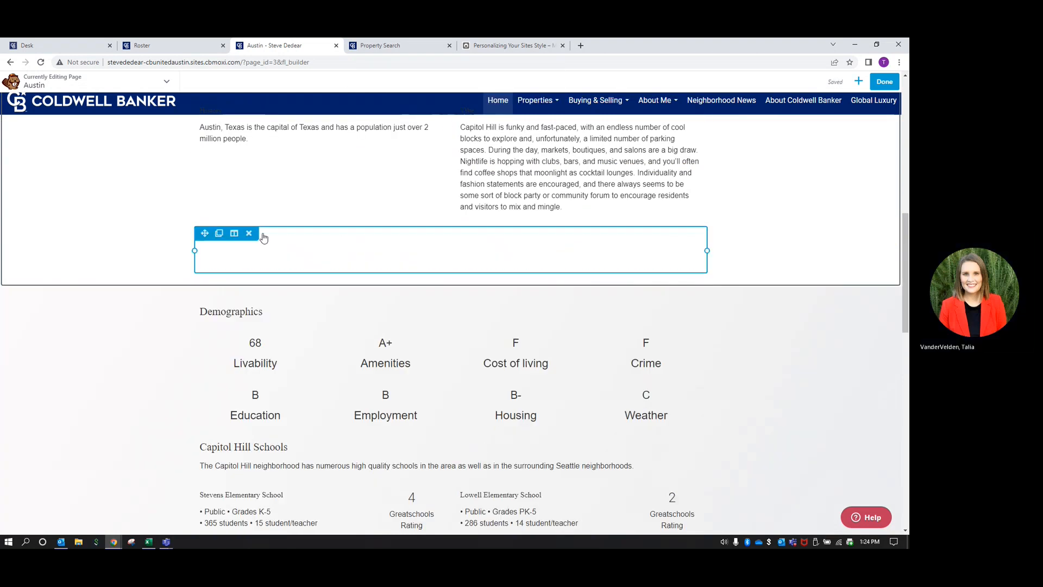
{"action": "left_click", "coordinate": [249, 233]}
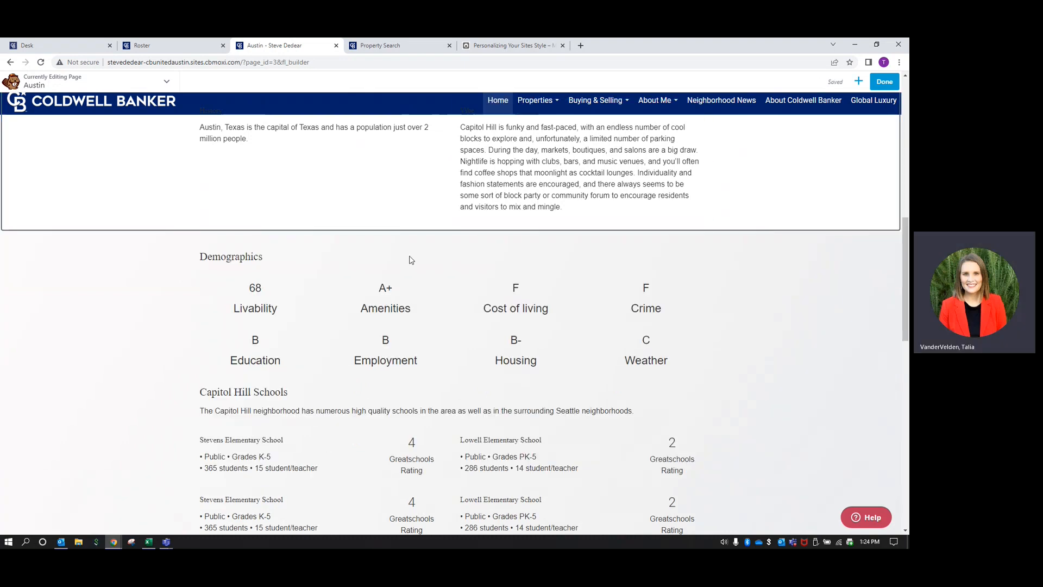
{"action": "scroll", "coordinate": [149, 366], "scroll_direction": "up", "scroll_amount": 2}
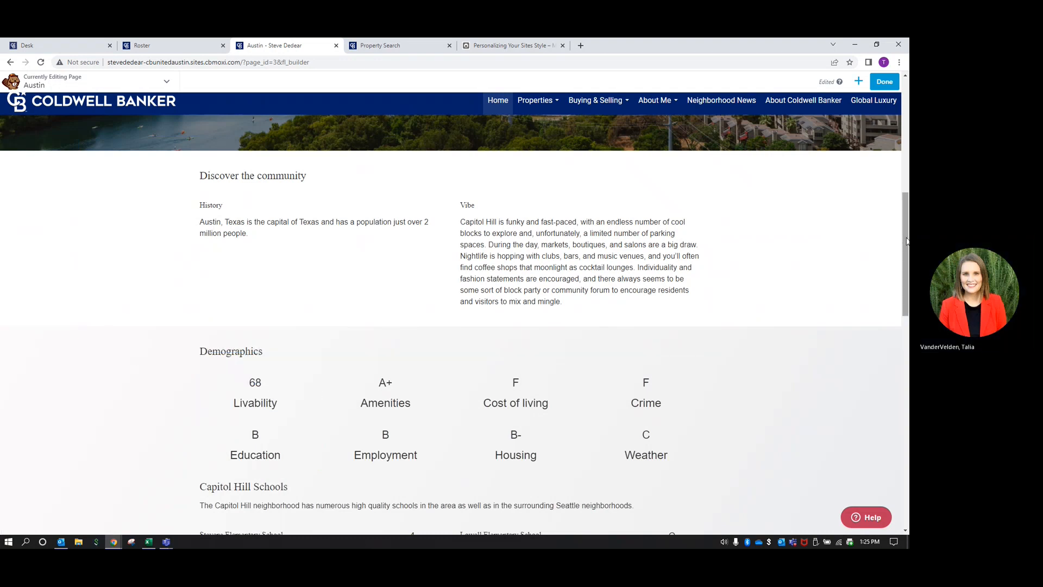
Drag the Custom Searches Module from the Widgets group below the community text
{"action": "left_click", "coordinate": [859, 83]}
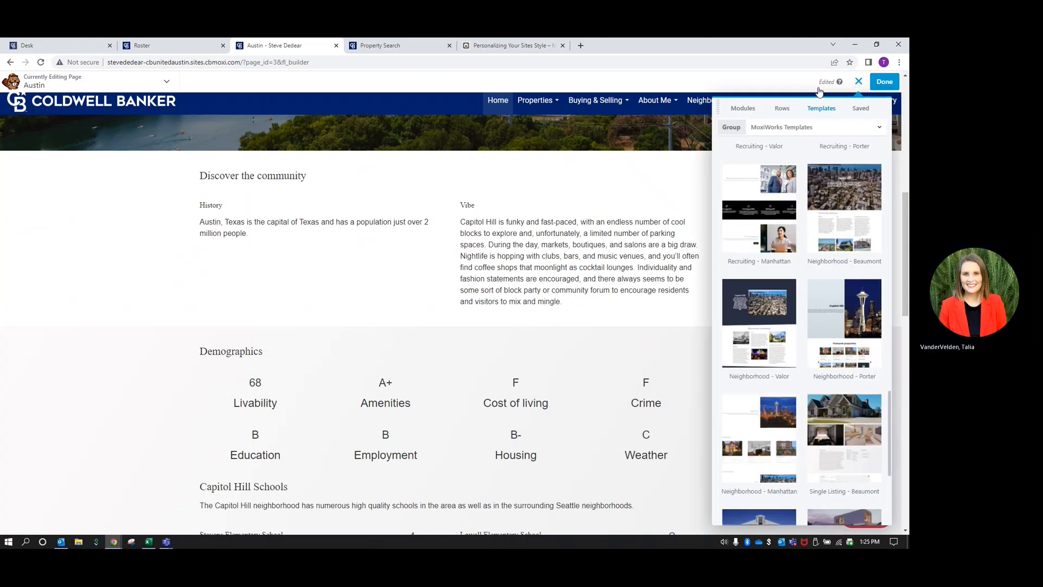
{"action": "left_click", "coordinate": [748, 112]}
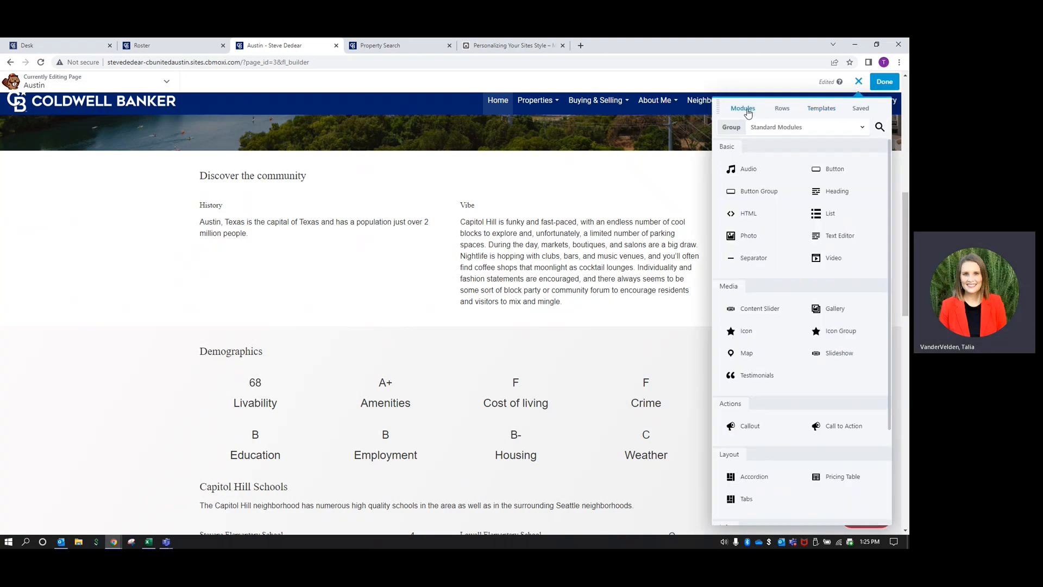
{"action": "left_click", "coordinate": [831, 129]}
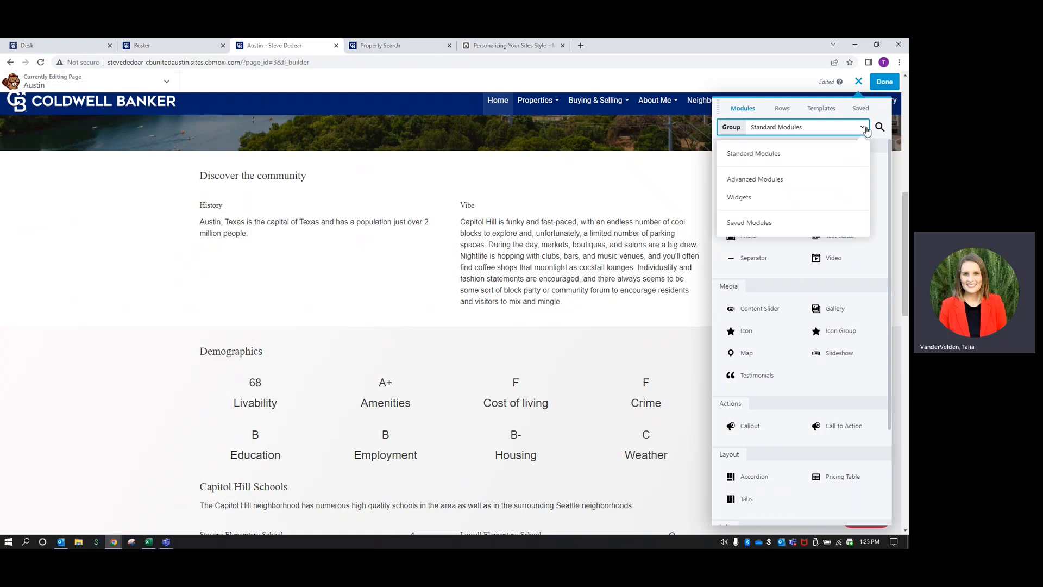
{"action": "left_click", "coordinate": [746, 199]}
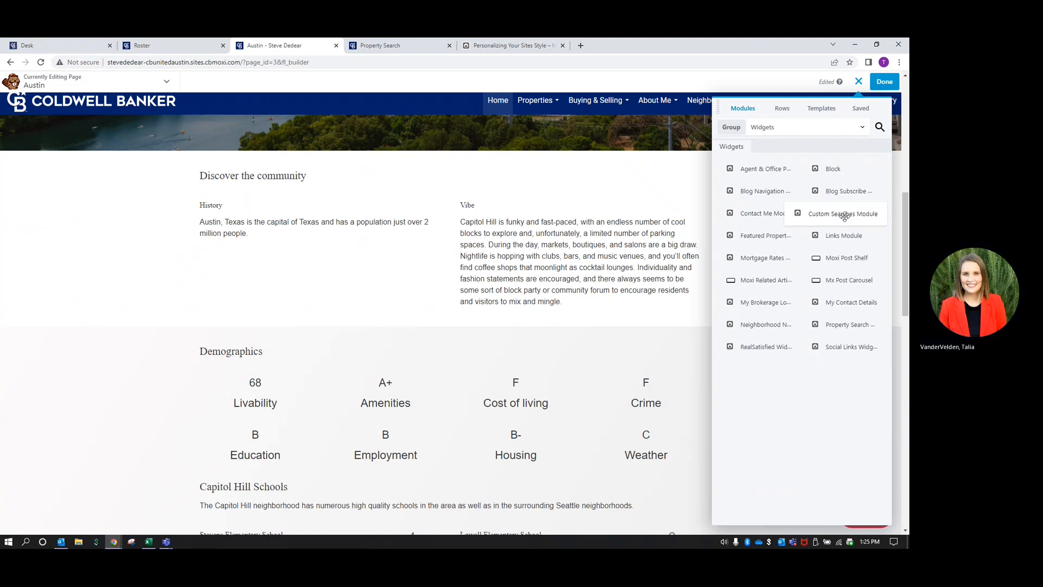
{"action": "left_click_drag", "start_coordinate": [846, 210], "coordinate": [476, 404]}
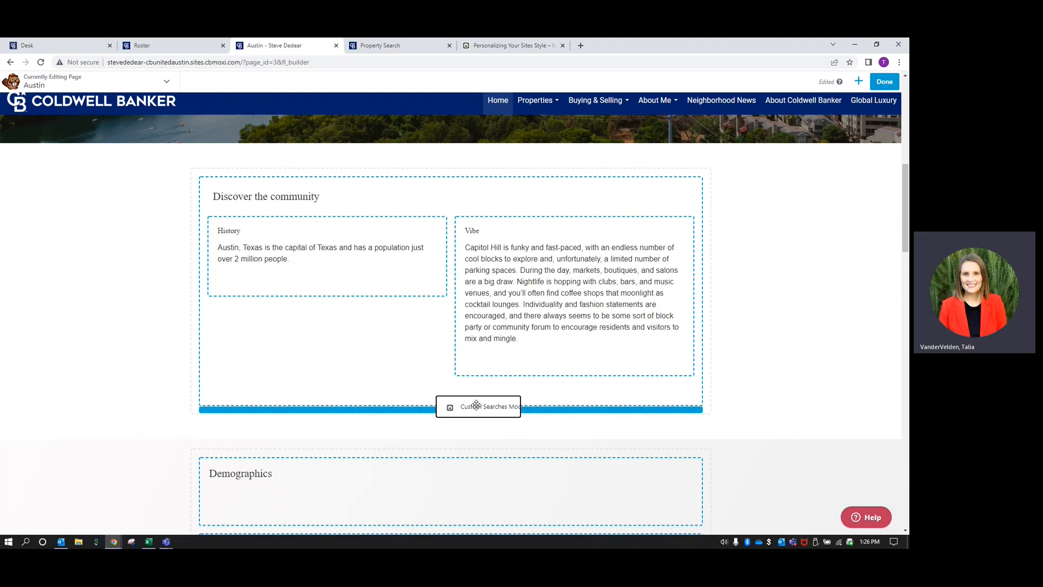
{"action": "left_click_drag", "start_coordinate": [476, 406], "coordinate": [476, 406]}
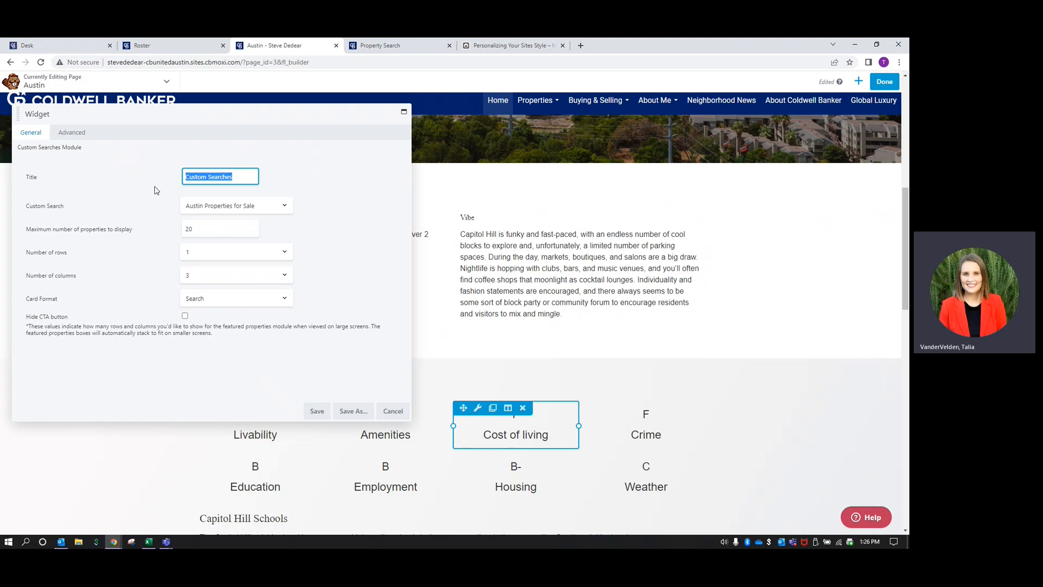
Set the widget title and search to 'Austin Properties for Sale', 2 rows, 3 columns, and save
{"action": "left_click_drag", "start_coordinate": [245, 174], "coordinate": [173, 180]}
{"action": "type", "text": "Austin Properties for Sale"}
{"action": "left_click", "coordinate": [285, 206]}
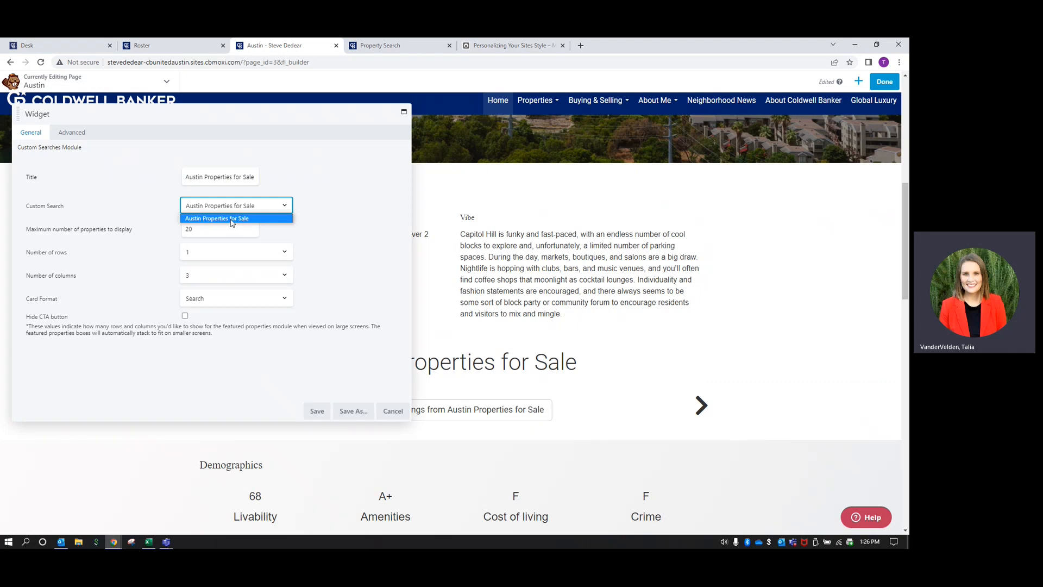
{"action": "left_click", "coordinate": [232, 220]}
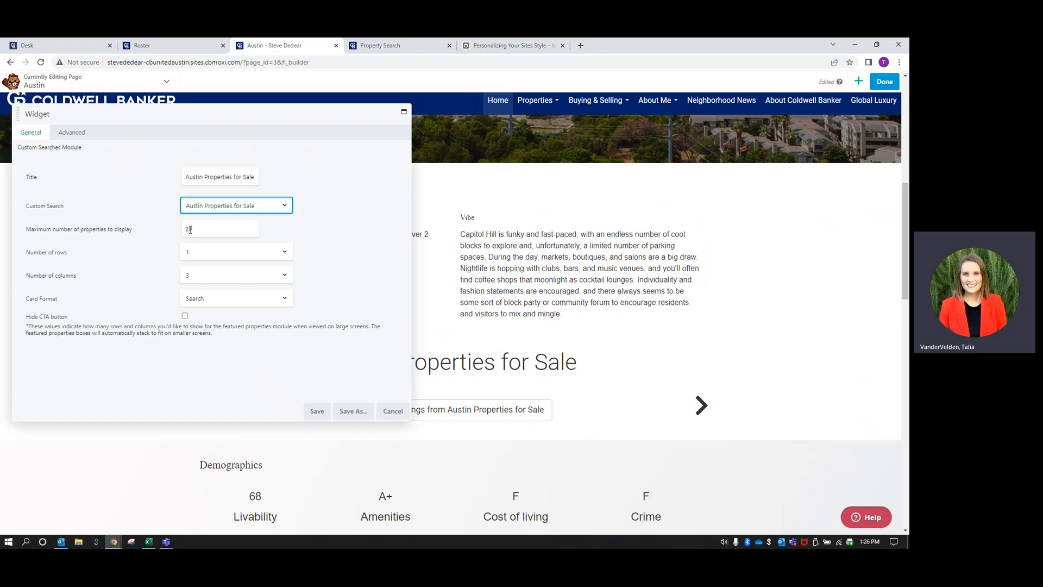
{"action": "left_click", "coordinate": [284, 255]}
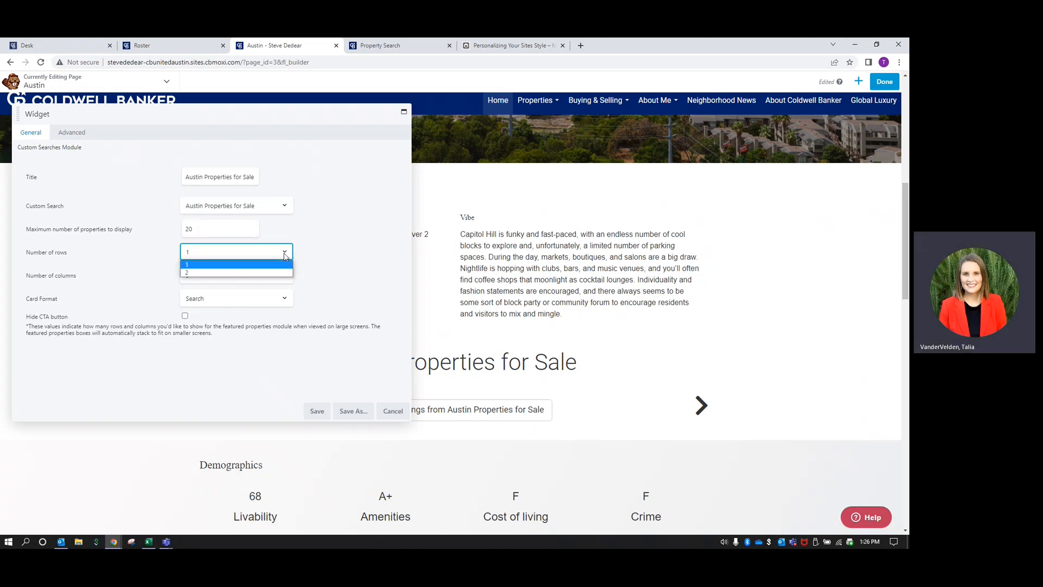
{"action": "left_click", "coordinate": [278, 276]}
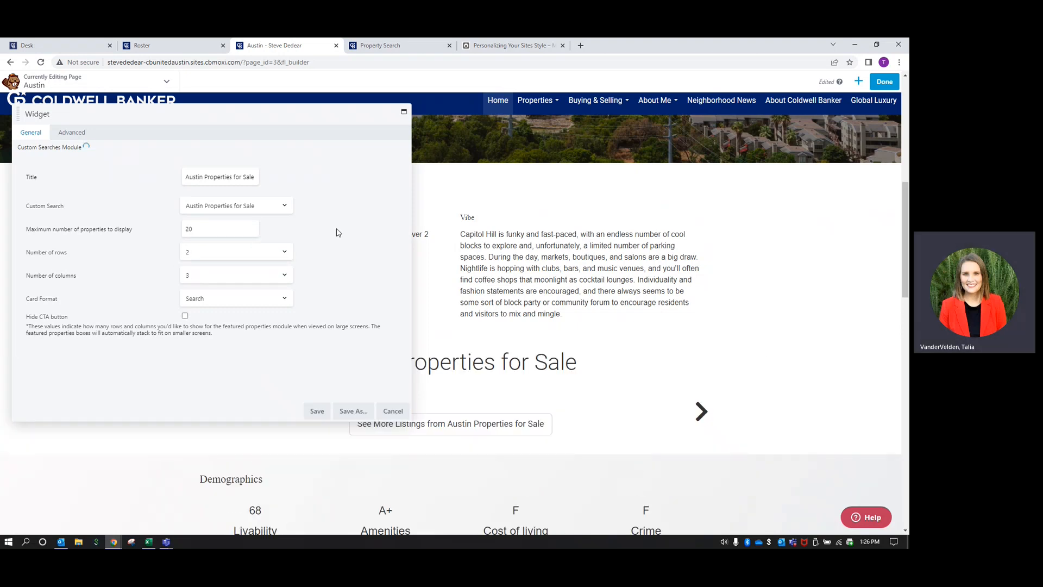
{"action": "left_click", "coordinate": [271, 275]}
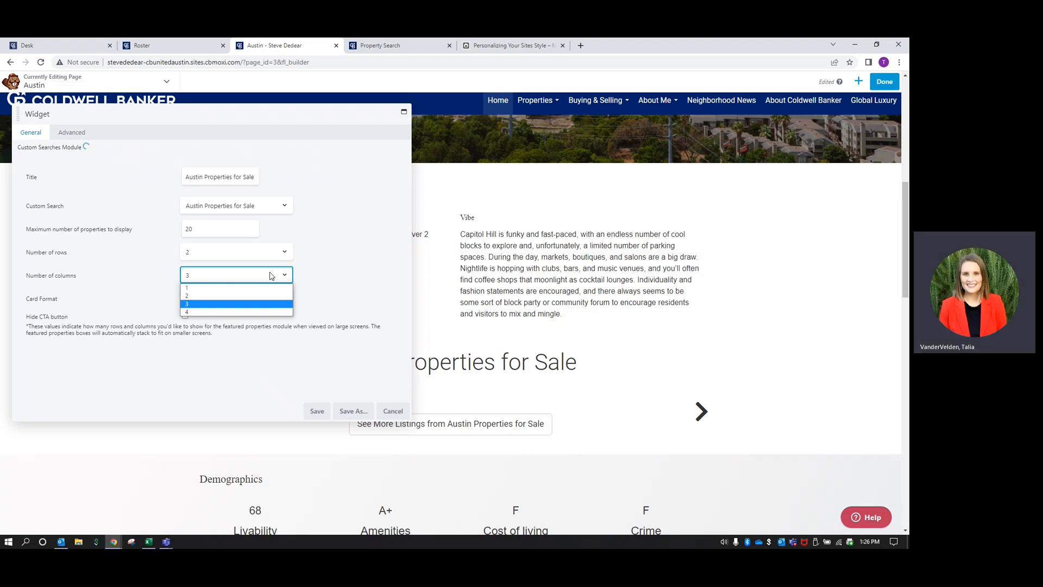
{"action": "left_click", "coordinate": [340, 271]}
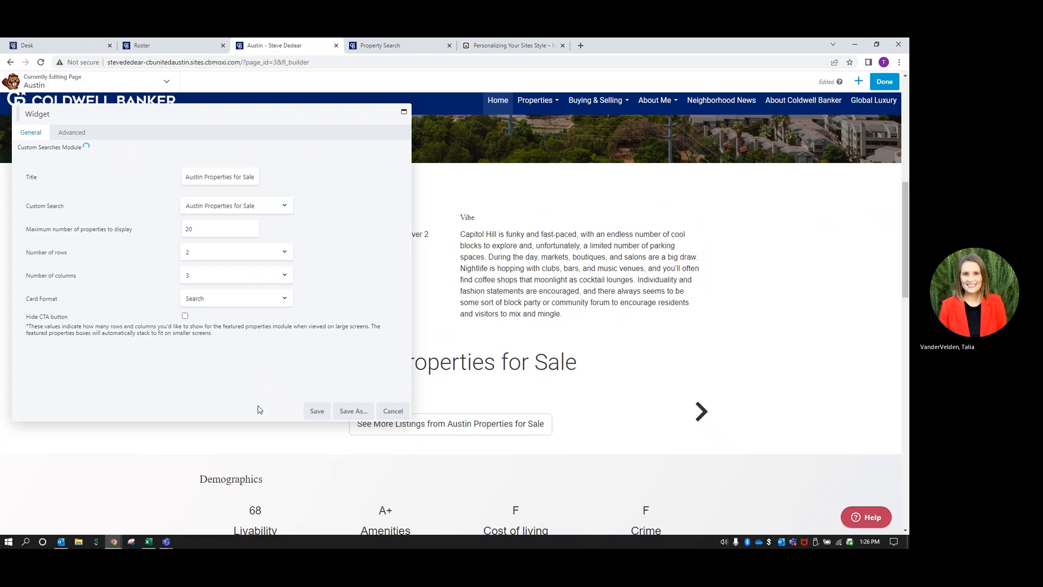
{"action": "left_click", "coordinate": [324, 412]}
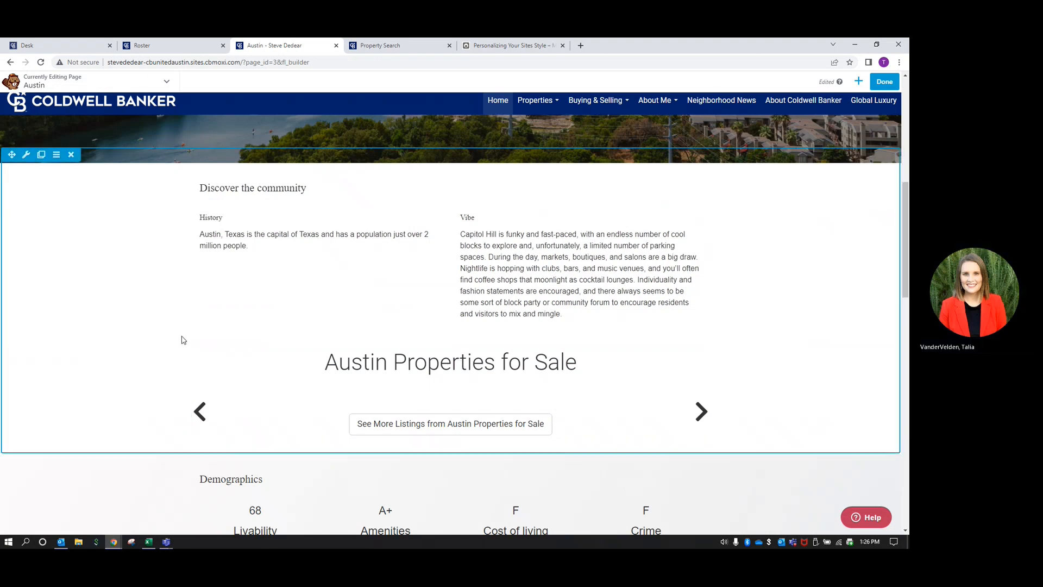
Delete the empty Featured Properties row that sits above the Capitol Hill map
{"action": "scroll", "coordinate": [170, 341], "scroll_direction": "down", "scroll_amount": 5}
{"action": "scroll", "coordinate": [161, 324], "scroll_direction": "down", "scroll_amount": 10}
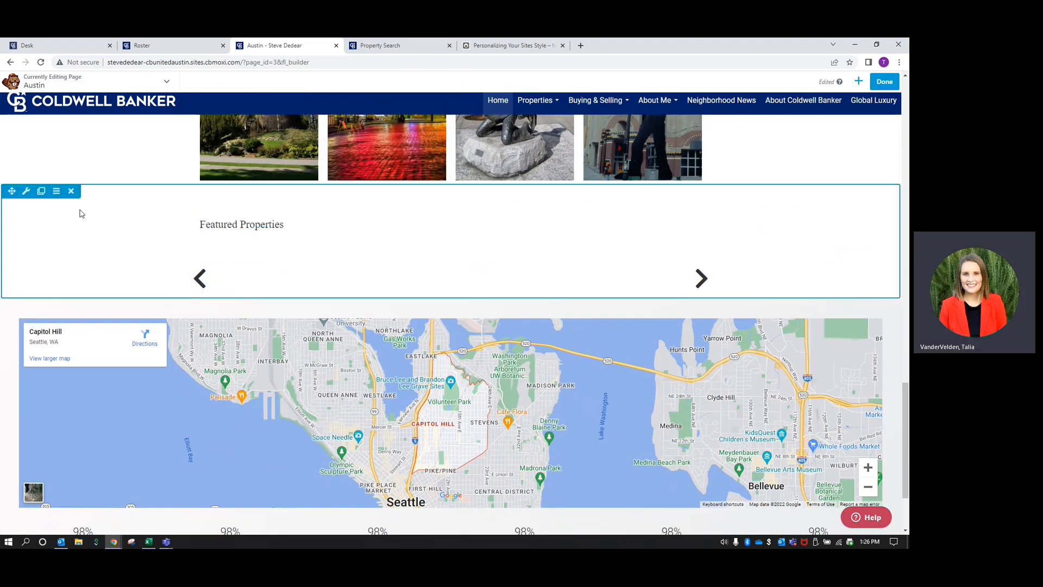
{"action": "left_click", "coordinate": [71, 193]}
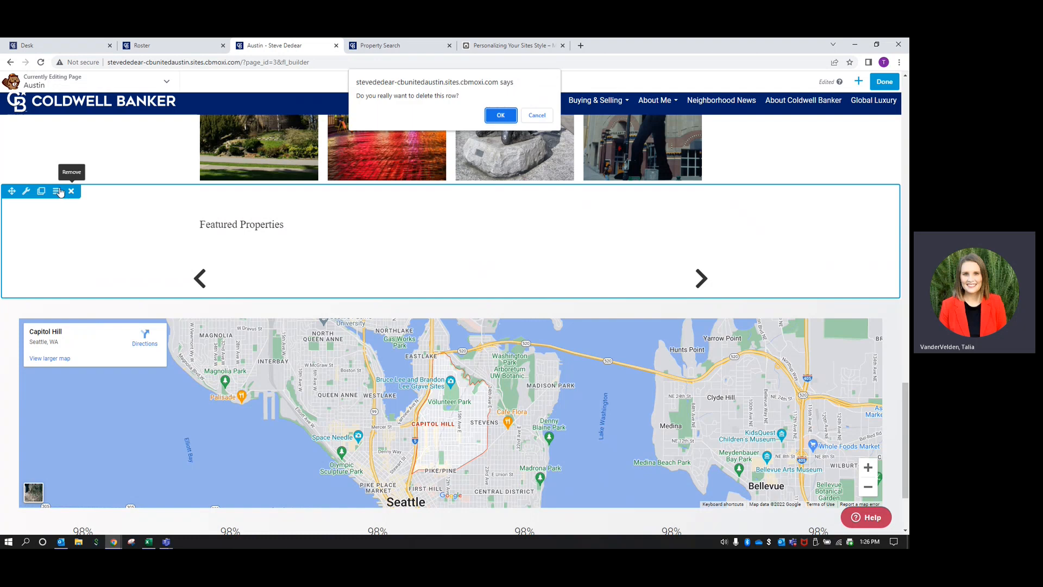
{"action": "left_click", "coordinate": [500, 115]}
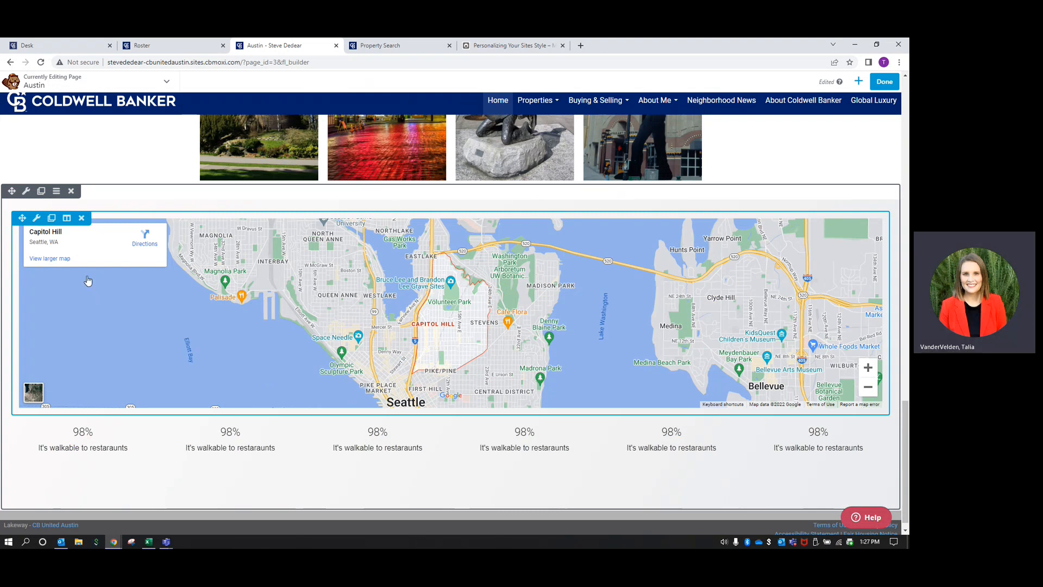
Change the Map module's address to 'Austin, Texas' and save it
{"action": "left_click", "coordinate": [37, 220]}
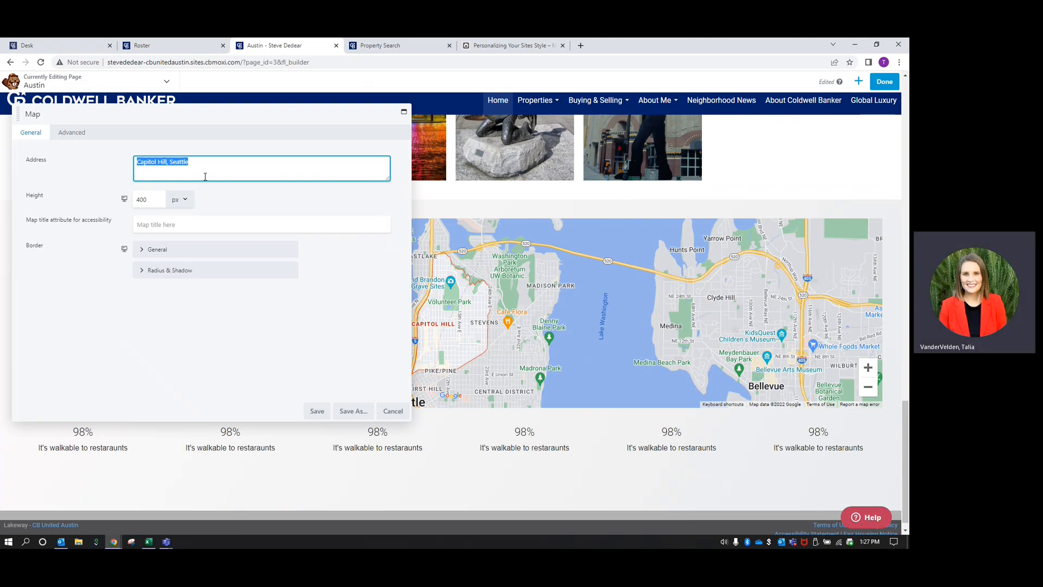
{"action": "type", "text": "Austin, Texas"}
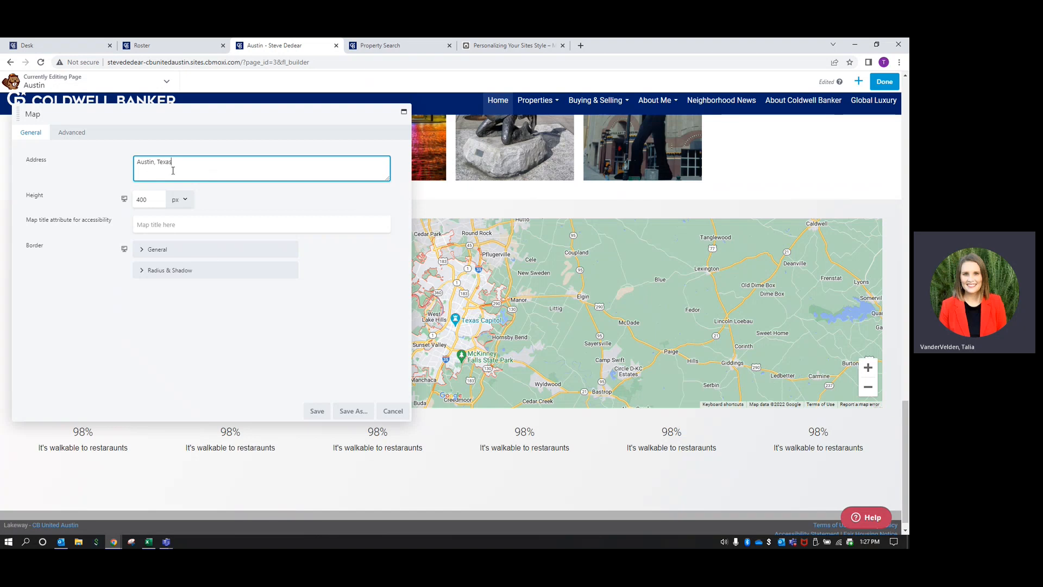
{"action": "left_click", "coordinate": [317, 410]}
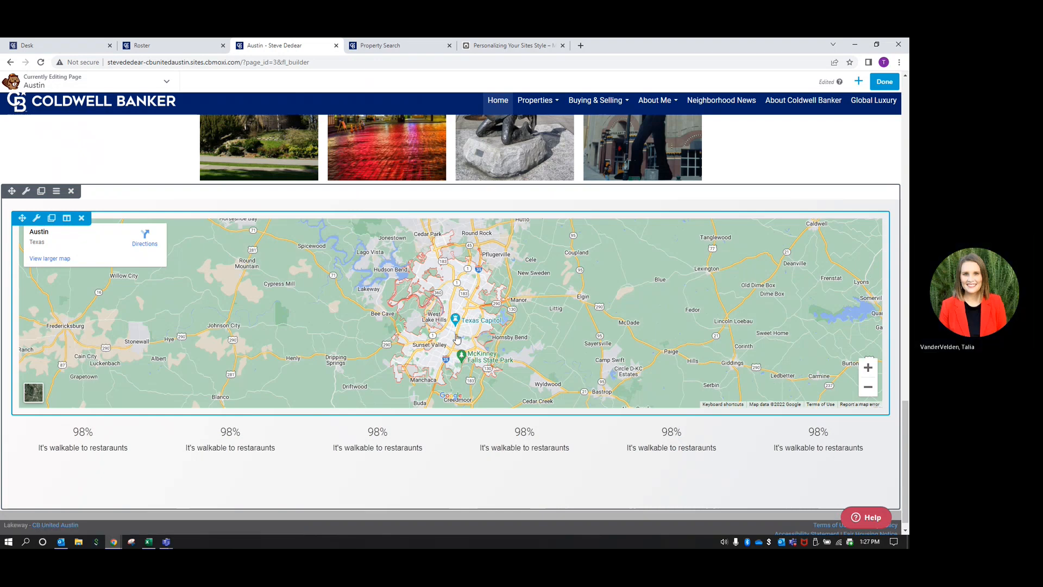
{"action": "scroll", "coordinate": [225, 417], "scroll_direction": "down", "scroll_amount": 1}
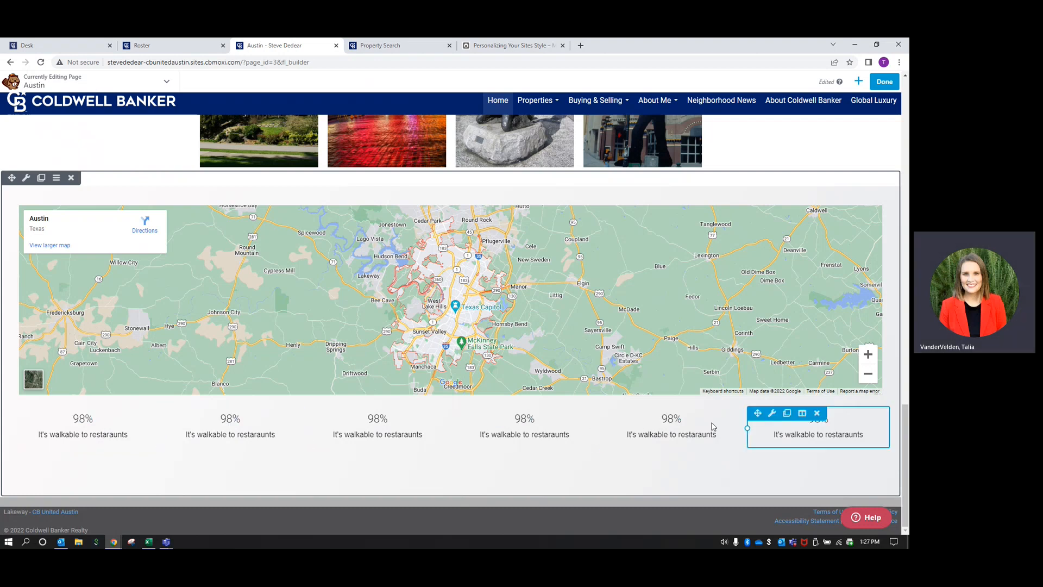
Give the first counter a custom range of 2000000 with the caption 'Population of Austin area' and save
{"action": "left_click", "coordinate": [123, 428]}
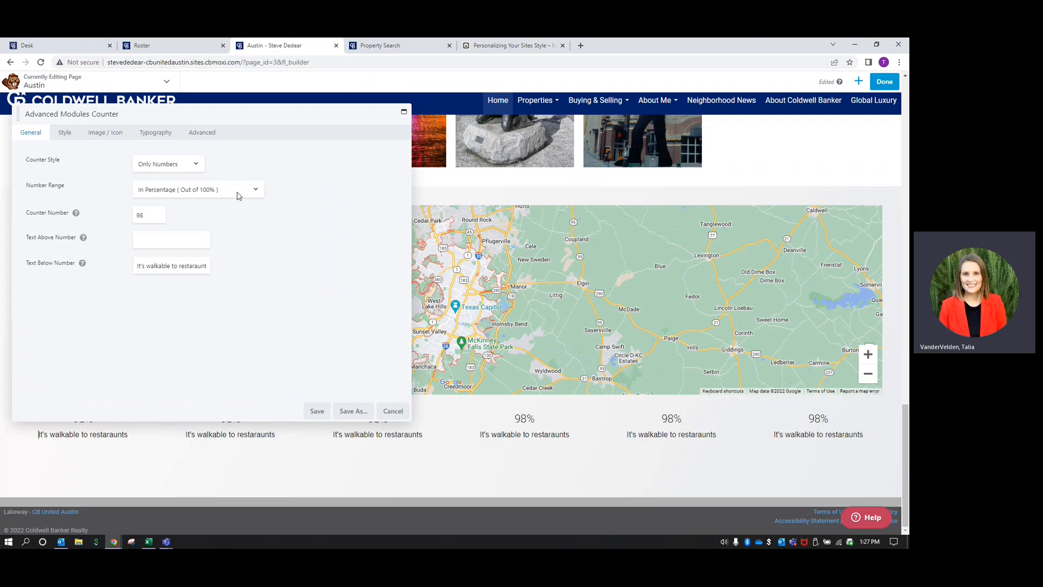
{"action": "left_click", "coordinate": [238, 194]}
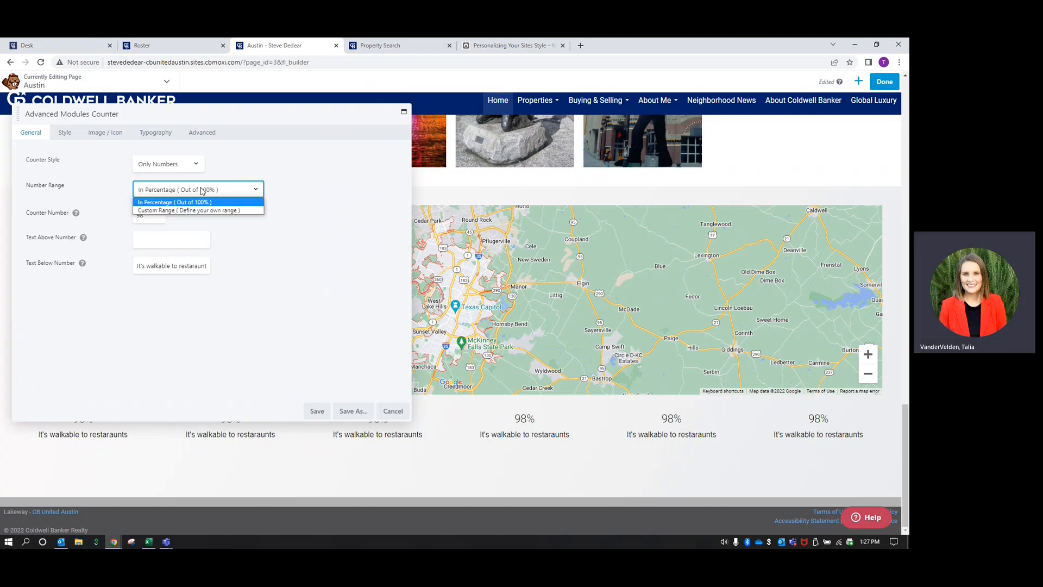
{"action": "left_click", "coordinate": [241, 210]}
{"action": "double_click", "coordinate": [148, 215]}
{"action": "type", "text": "2000"}
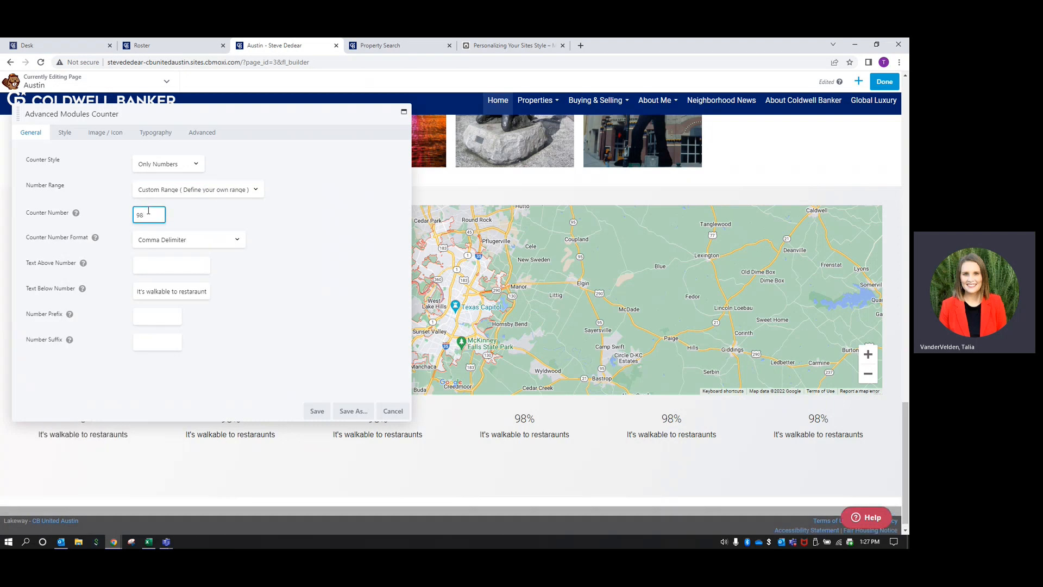
{"action": "type", "text": "000"}
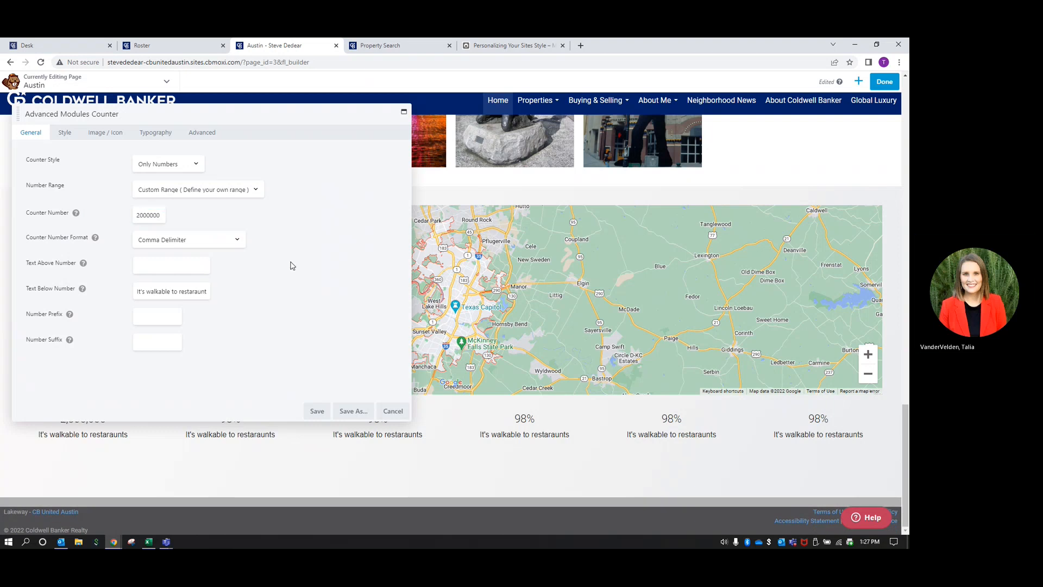
{"action": "triple_click", "coordinate": [180, 289]}
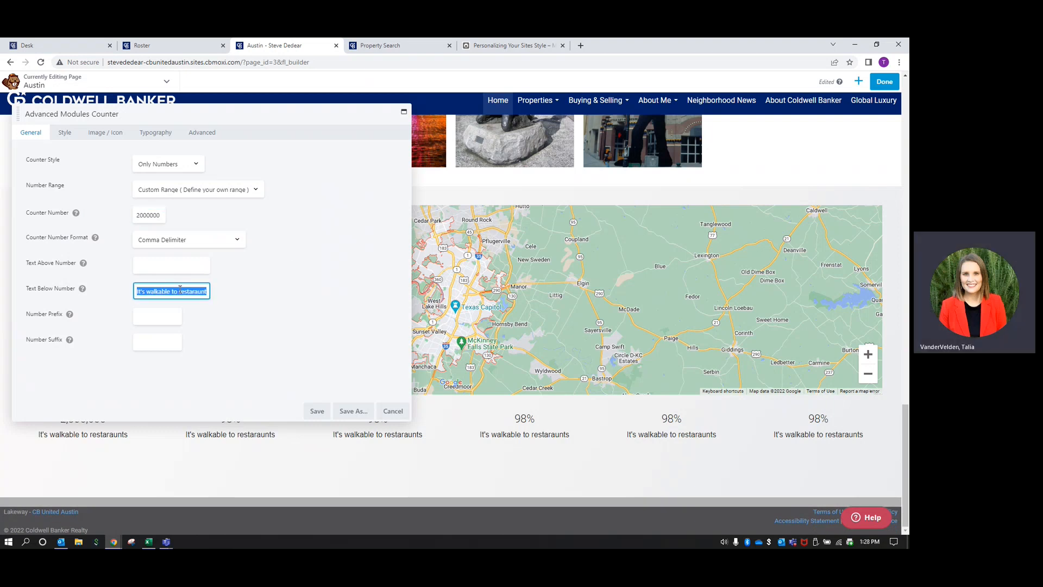
{"action": "type", "text": "Populatio"}
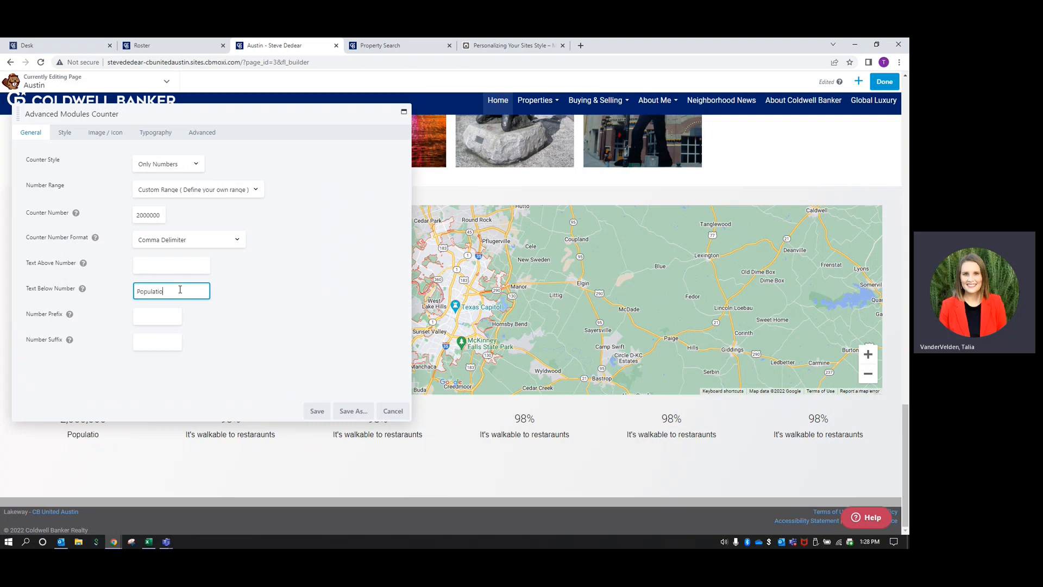
{"action": "type", "text": "n of Aust"}
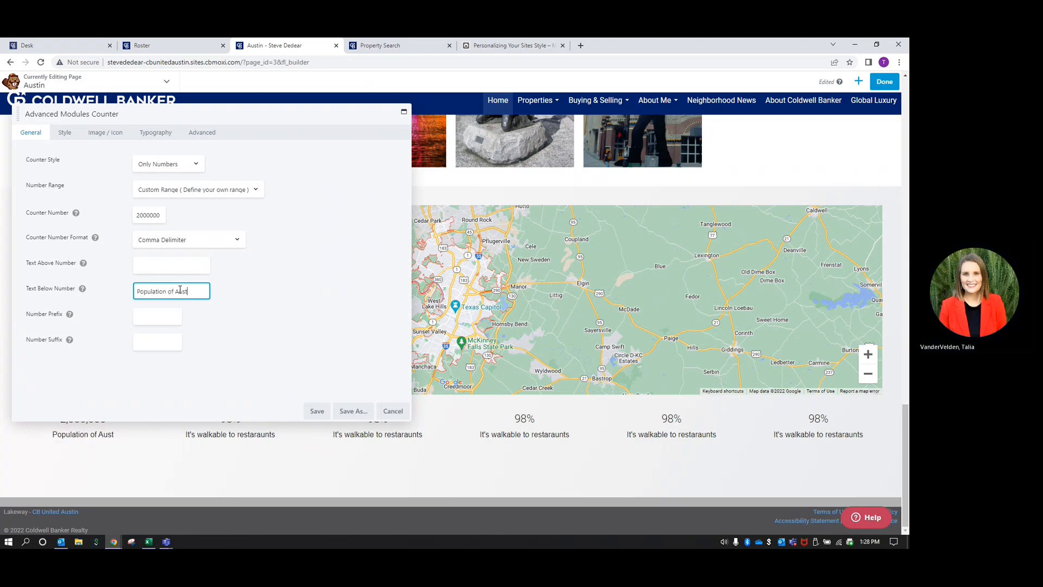
{"action": "type", "text": "in area"}
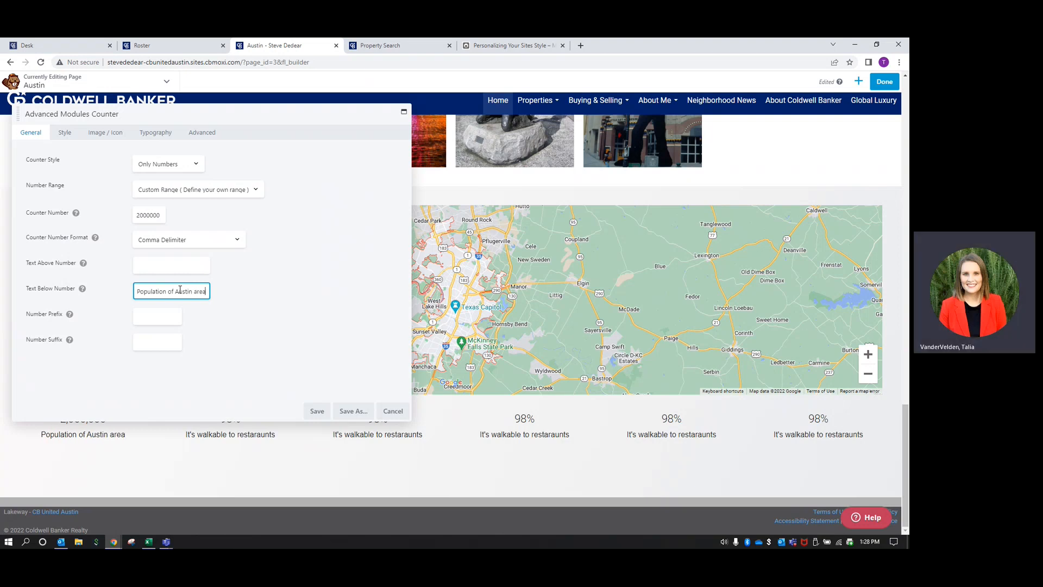
{"action": "left_click", "coordinate": [317, 412]}
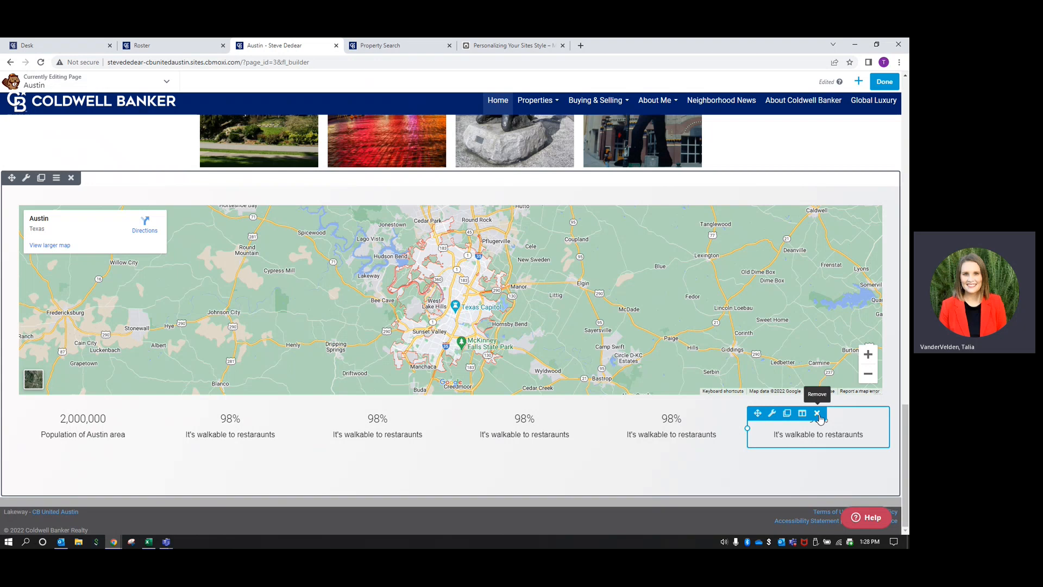
{"action": "left_click", "coordinate": [817, 413]}
Confirm deleting the sixth counter module and remove its empty column
{"action": "left_click", "coordinate": [500, 112]}
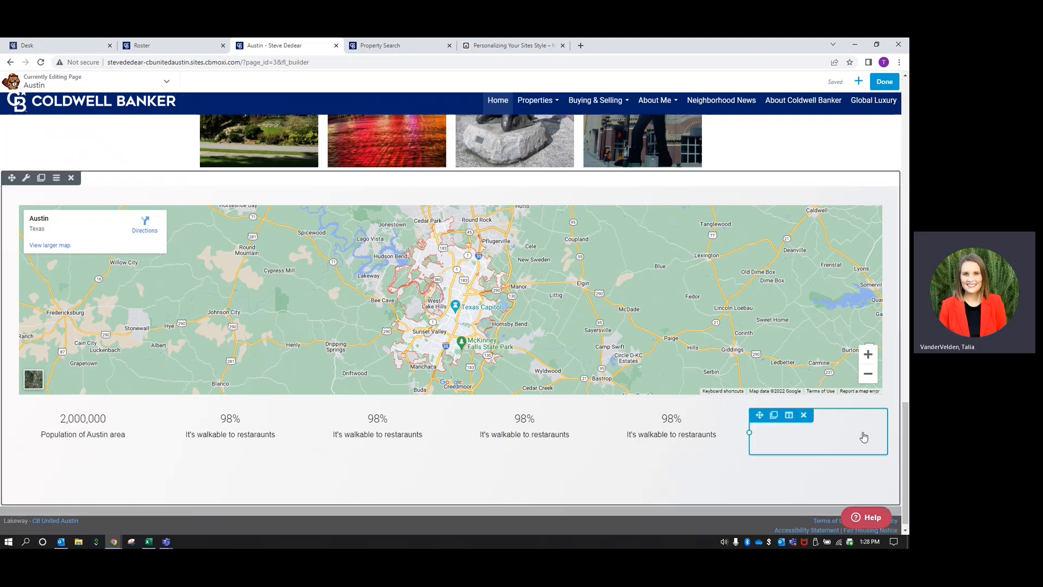
{"action": "left_click", "coordinate": [806, 417]}
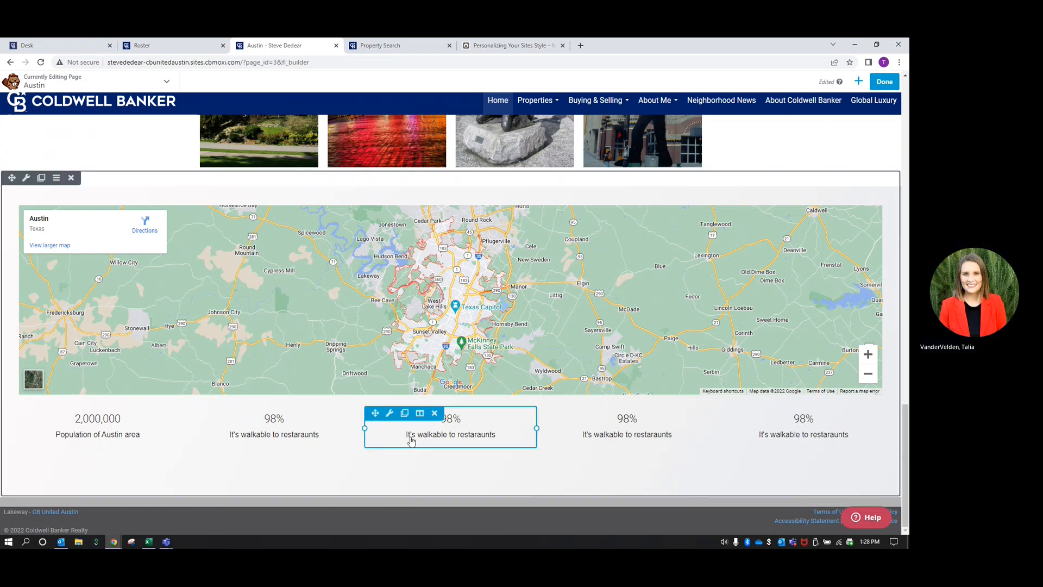
{"action": "scroll", "coordinate": [407, 437], "scroll_direction": "up", "scroll_amount": 10}
{"action": "scroll", "coordinate": [407, 437], "scroll_direction": "up", "scroll_amount": 5}
{"action": "scroll", "coordinate": [407, 438], "scroll_direction": "up", "scroll_amount": 6}
{"action": "scroll", "coordinate": [407, 439], "scroll_direction": "down", "scroll_amount": 8}
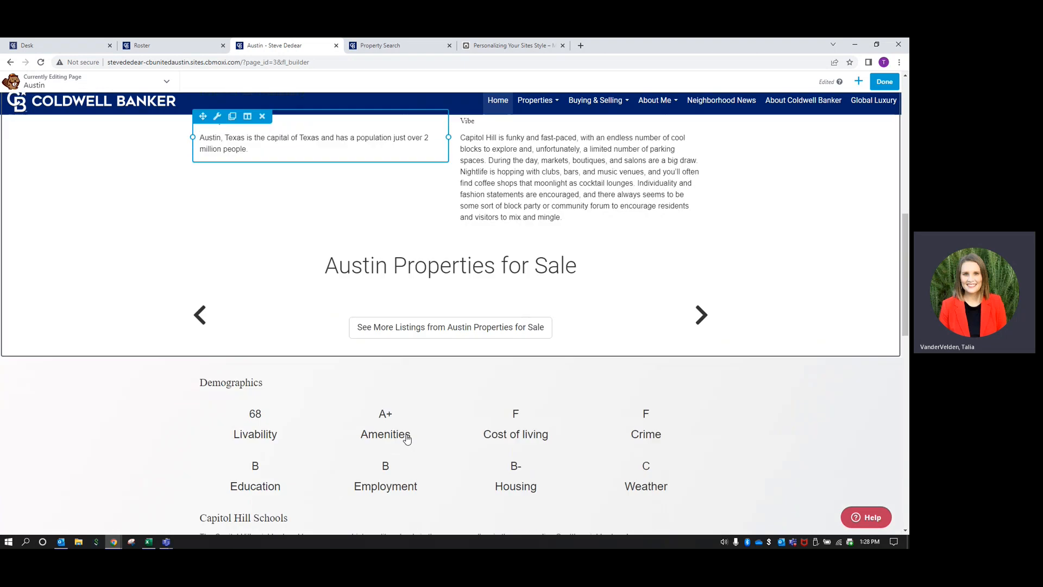
{"action": "scroll", "coordinate": [407, 439], "scroll_direction": "down", "scroll_amount": 12}
{"action": "scroll", "coordinate": [407, 439], "scroll_direction": "up", "scroll_amount": 3}
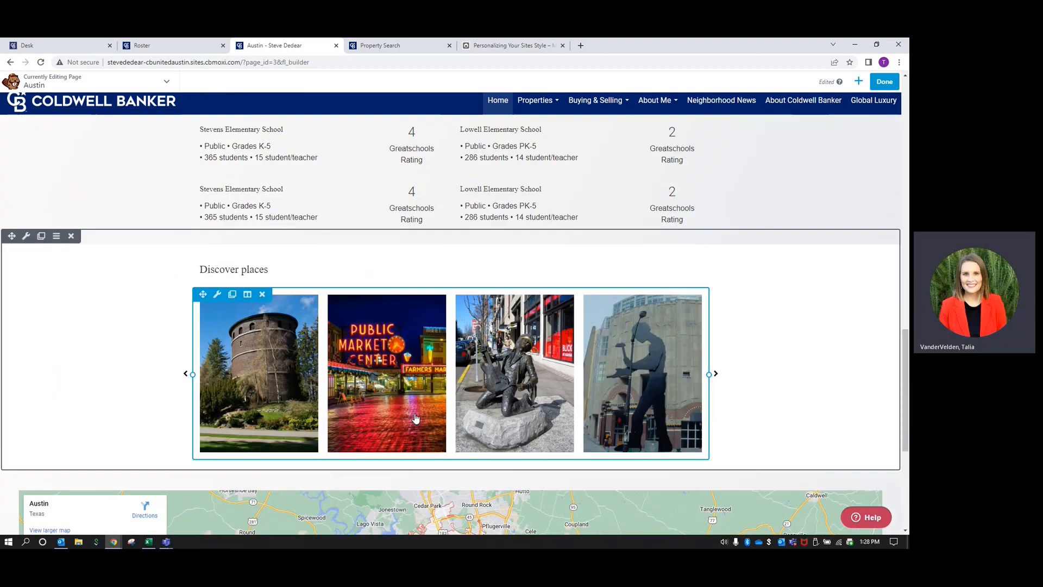
In the add-modules panel, switch the group from Advanced Modules to Widgets to find Contact Me Module
{"action": "left_click", "coordinate": [859, 82]}
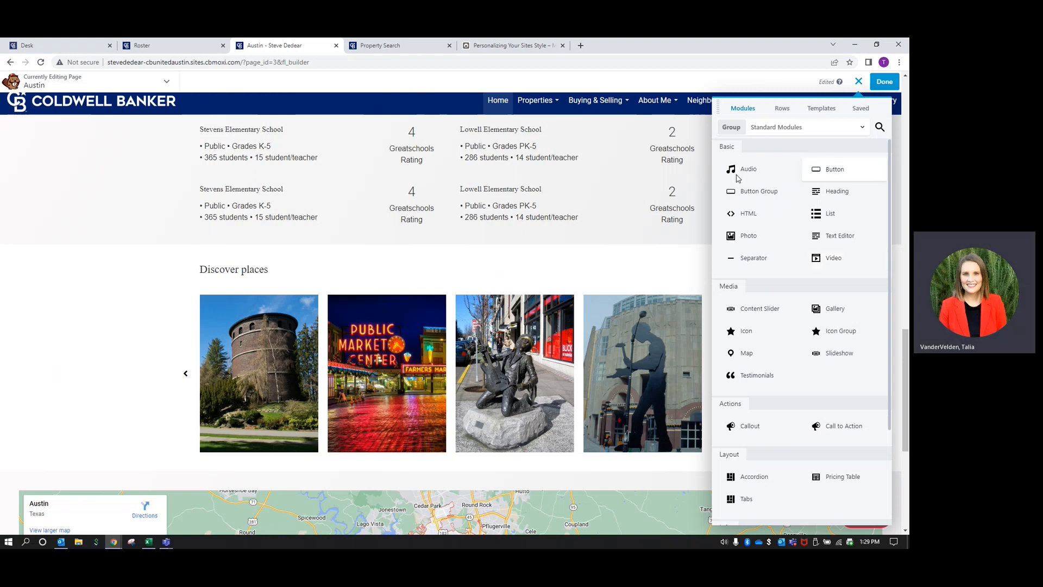
{"action": "scroll", "coordinate": [460, 485], "scroll_direction": "down", "scroll_amount": 5}
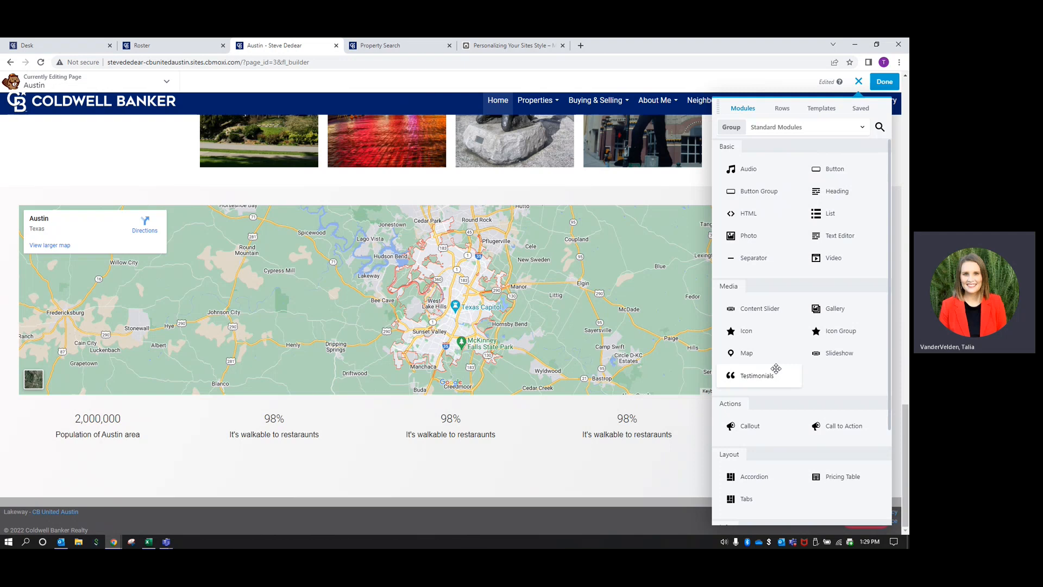
{"action": "left_click", "coordinate": [839, 128]}
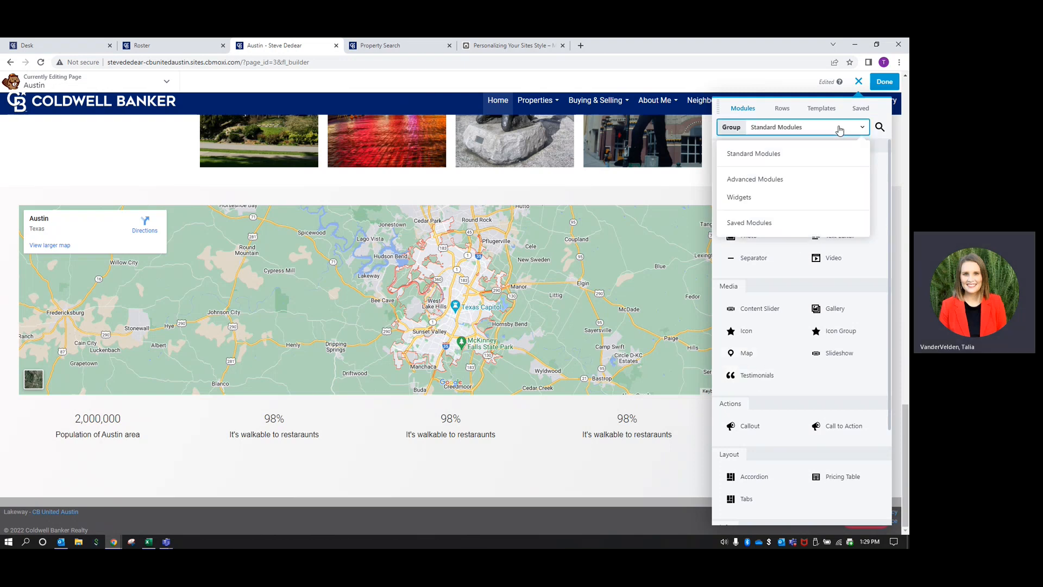
{"action": "left_click", "coordinate": [755, 180]}
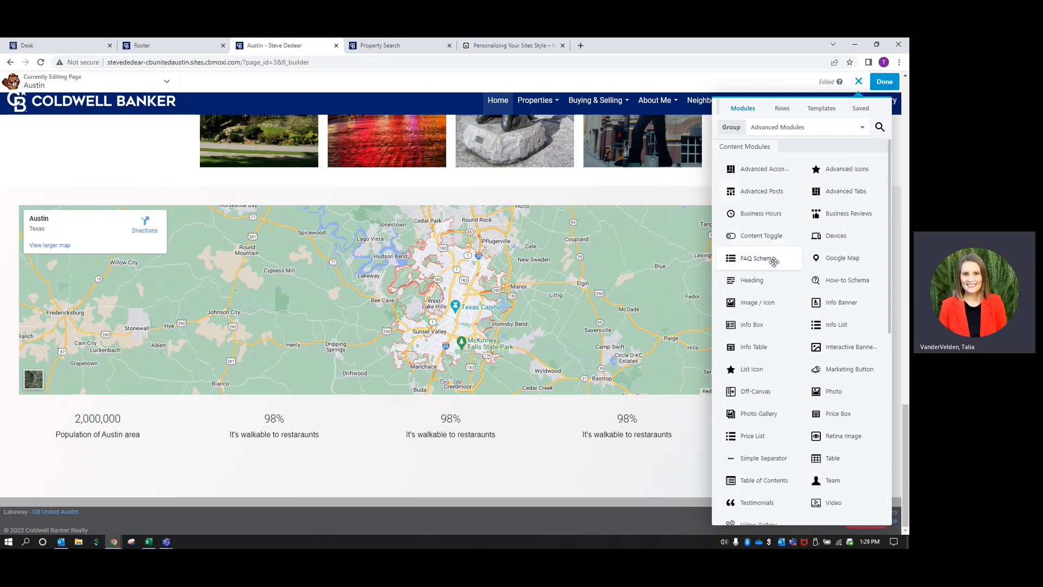
{"action": "scroll", "coordinate": [814, 369], "scroll_direction": "down", "scroll_amount": 3}
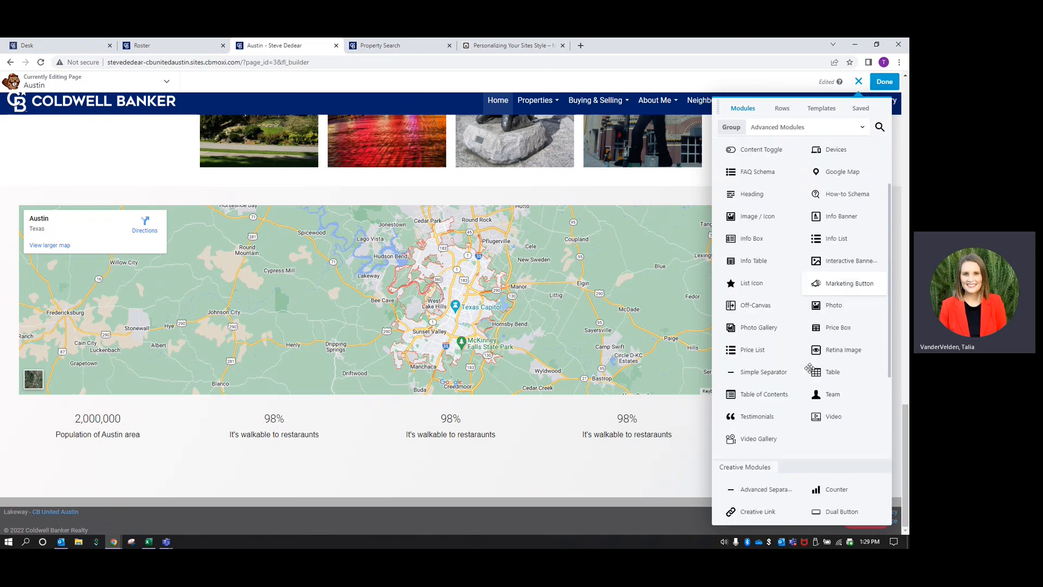
{"action": "scroll", "coordinate": [809, 368], "scroll_direction": "down", "scroll_amount": 3}
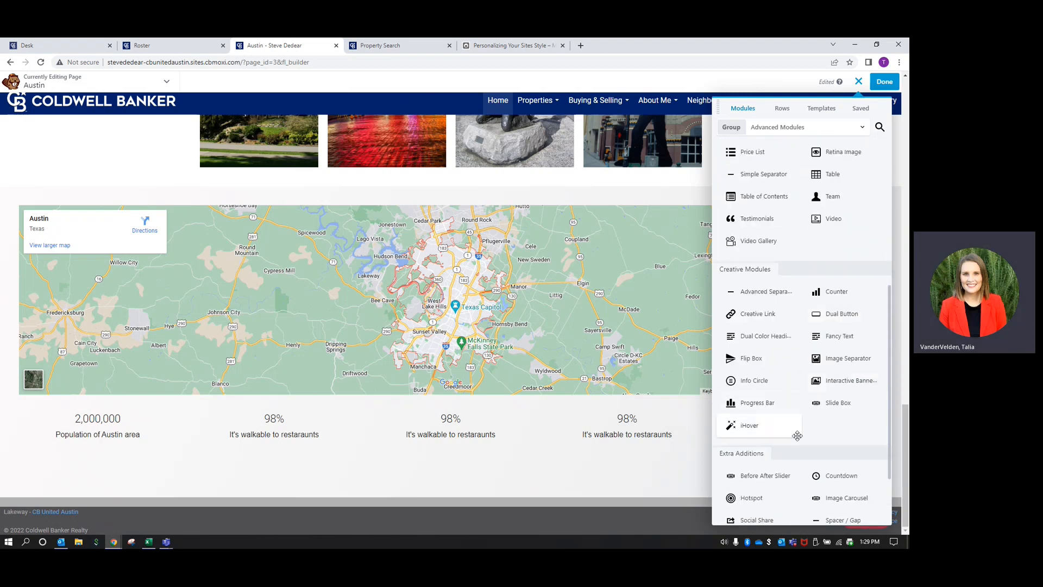
{"action": "scroll", "coordinate": [797, 435], "scroll_direction": "down", "scroll_amount": 2}
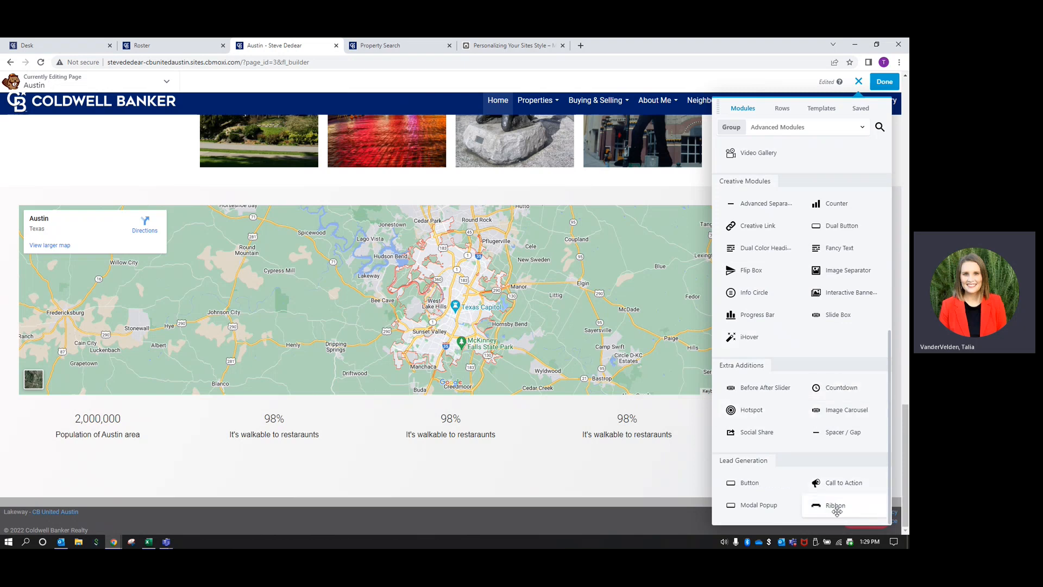
{"action": "left_click", "coordinate": [808, 128]}
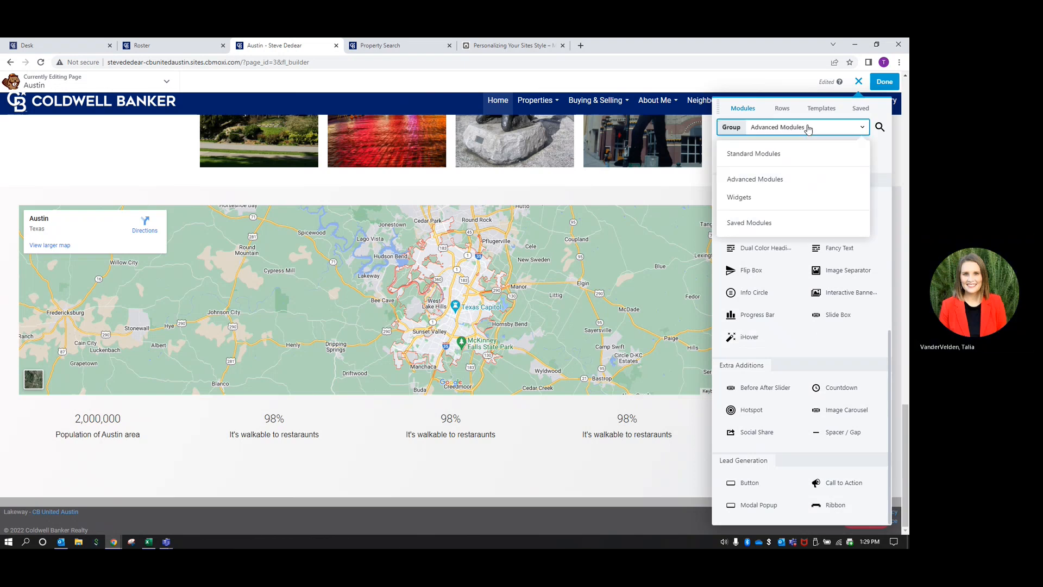
{"action": "left_click", "coordinate": [742, 198]}
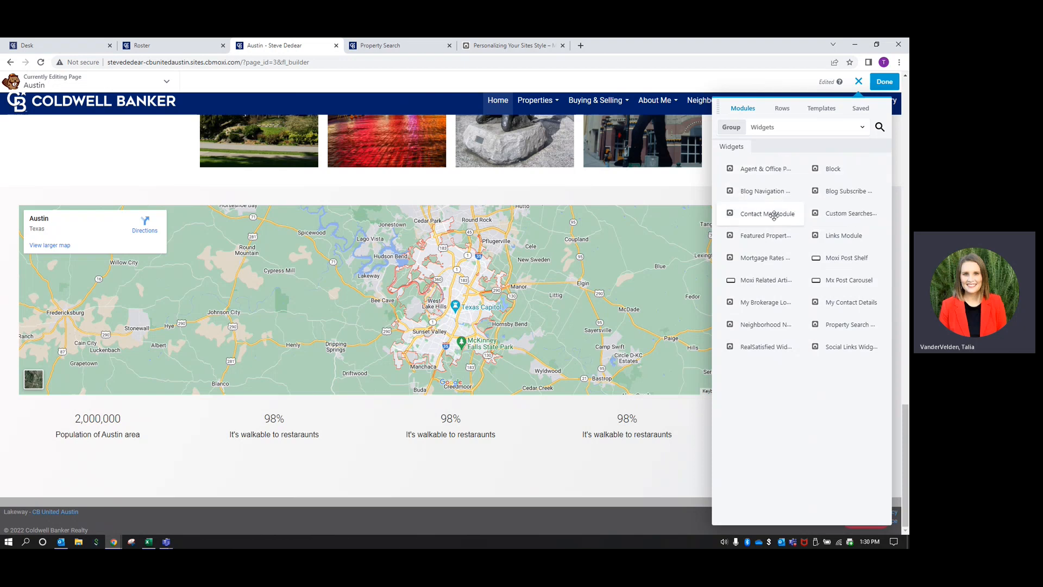
Place Contact Me Module below the stats row with header 'Looking to buy or sell in Austin? Contact me today!' and save
{"action": "left_click_drag", "start_coordinate": [775, 215], "coordinate": [464, 498]}
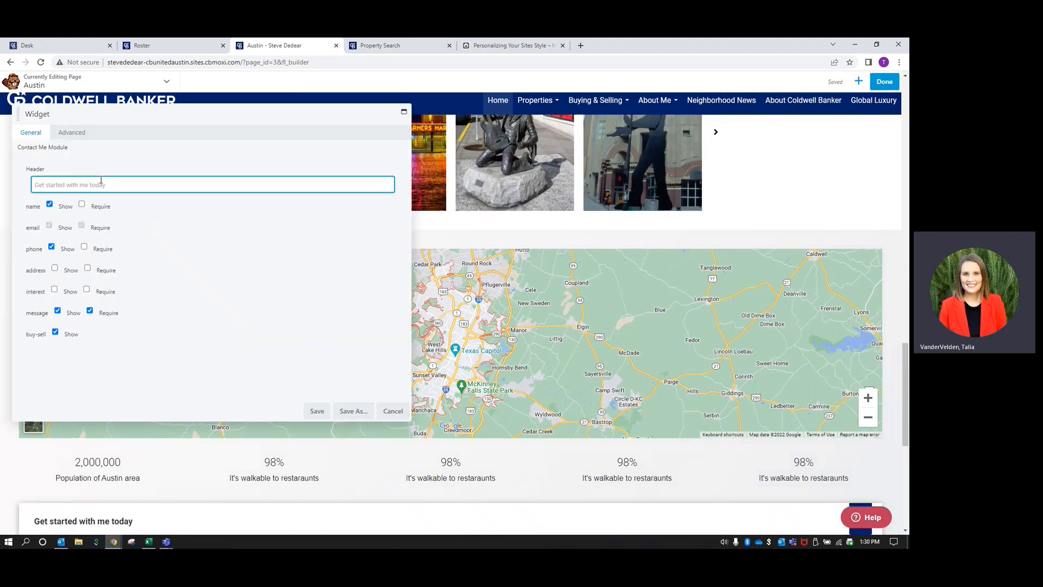
{"action": "type", "text": "Buy or sell i"}
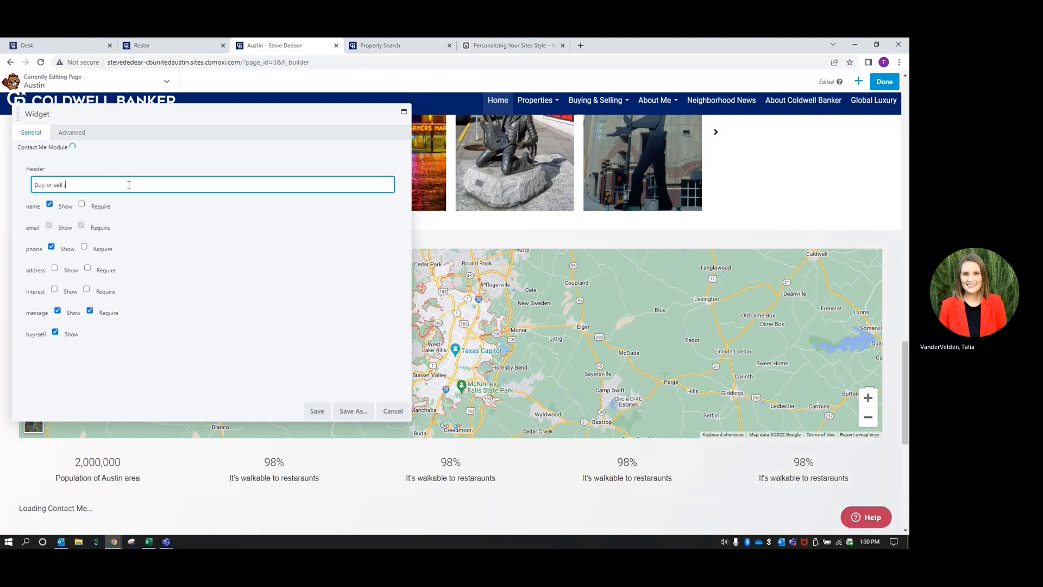
{"action": "type", "text": "n Austin"}
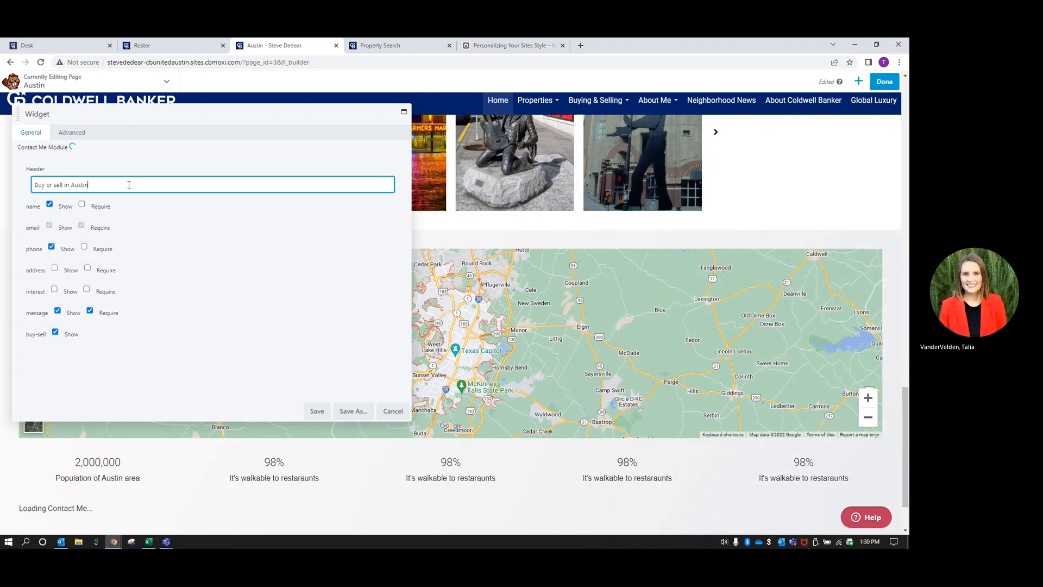
{"action": "type", "text": "? Contact "}
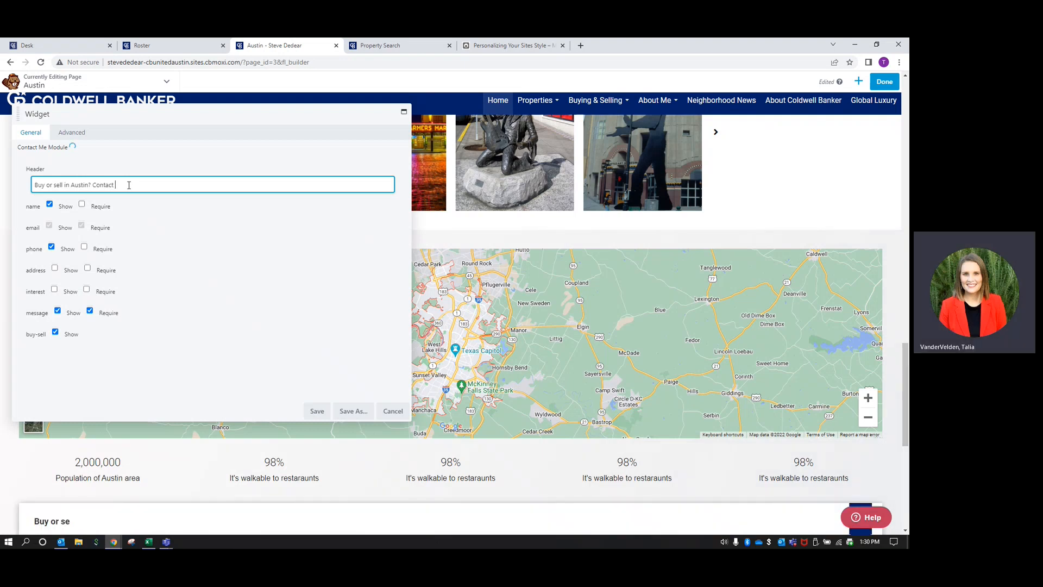
{"action": "type", "text": "me today"}
{"action": "type", "text": "!"}
{"action": "type", "text": "Looking"}
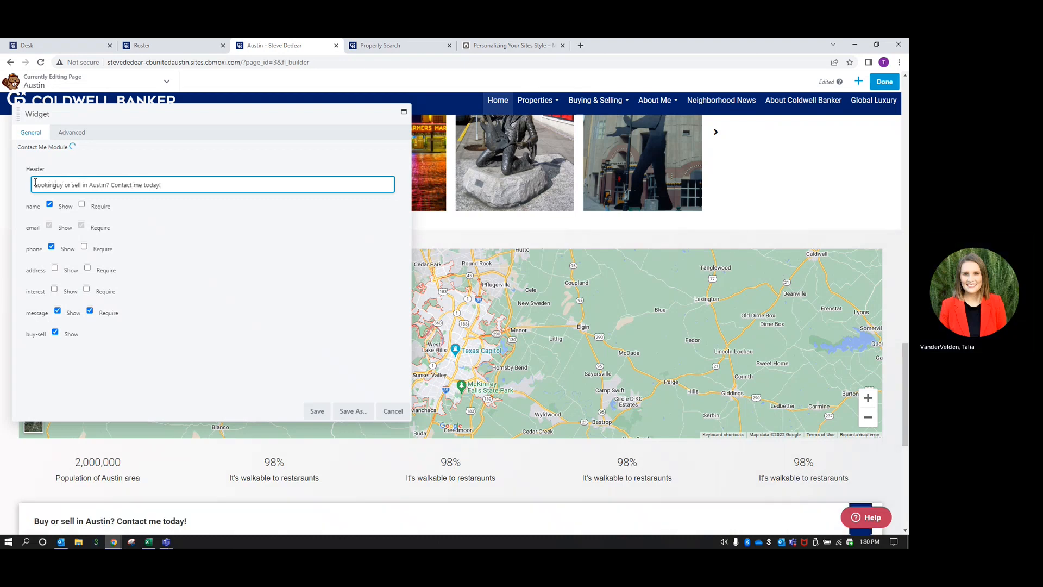
{"action": "type", "text": " to b"}
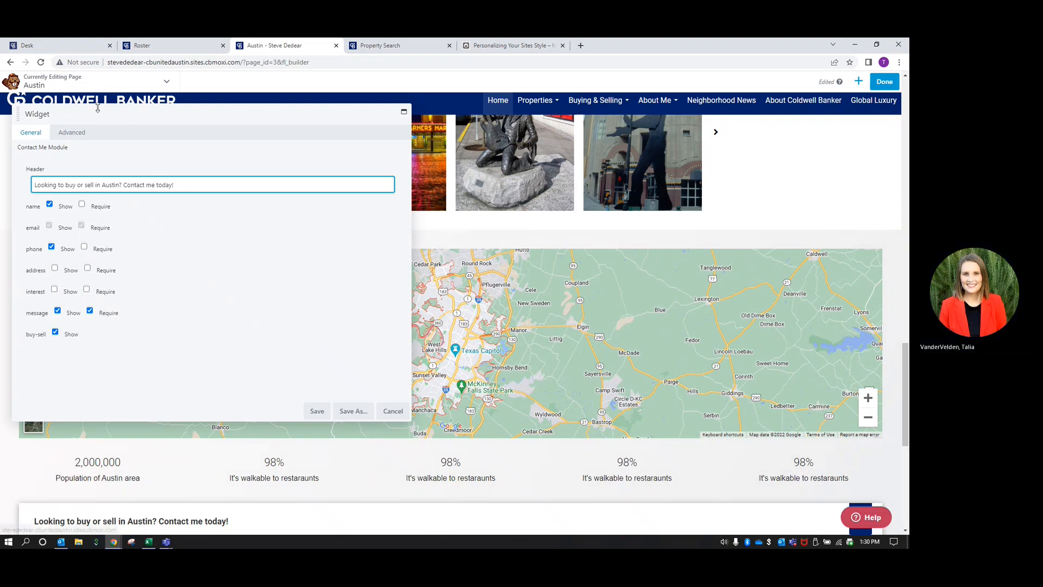
{"action": "left_click", "coordinate": [79, 133]}
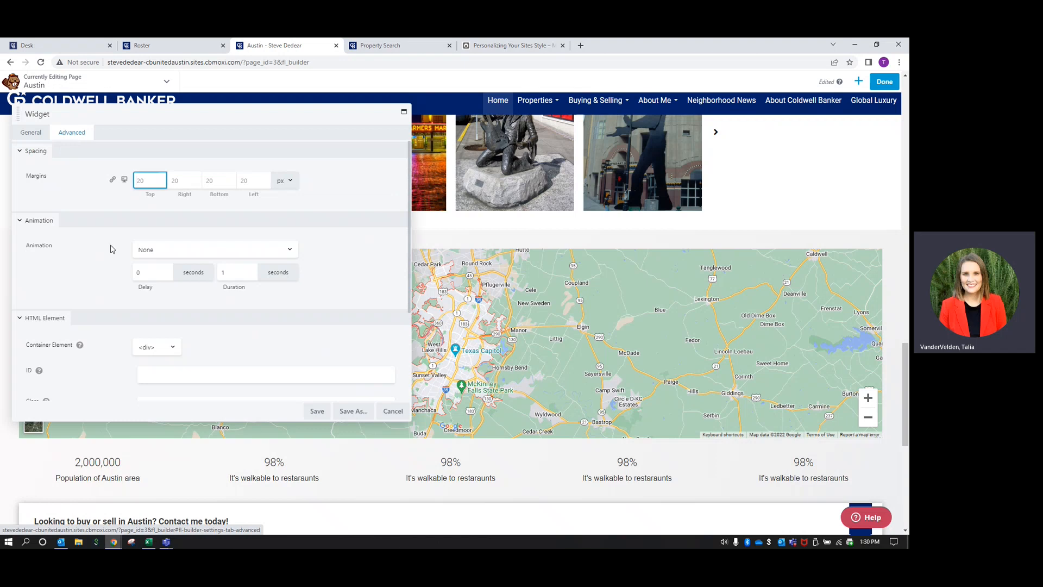
{"action": "scroll", "coordinate": [103, 247], "scroll_direction": "down", "scroll_amount": 2}
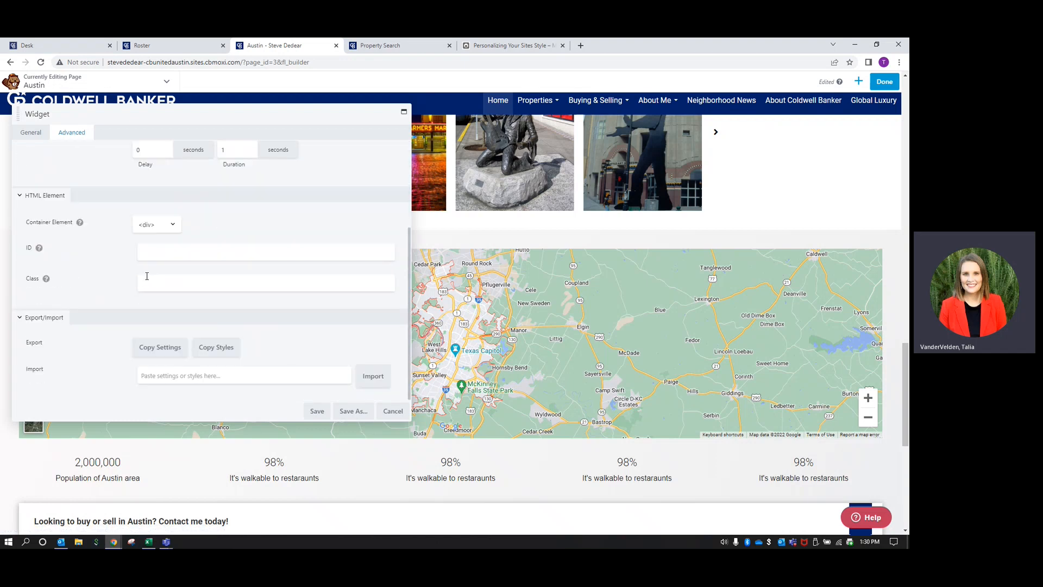
{"action": "left_click", "coordinate": [315, 410]}
{"action": "scroll", "coordinate": [439, 393], "scroll_direction": "down", "scroll_amount": 3}
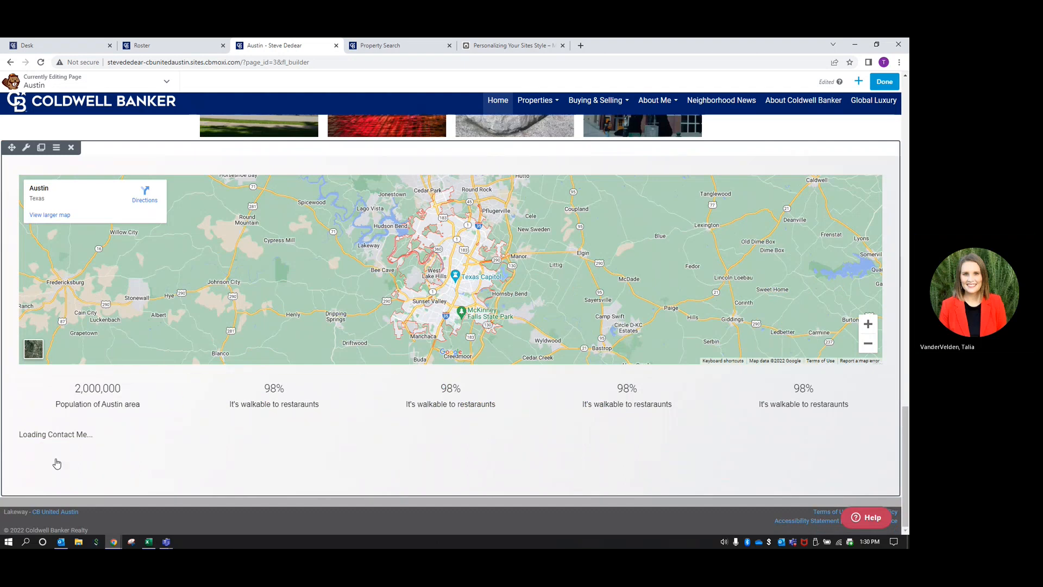
{"action": "scroll", "coordinate": [304, 412], "scroll_direction": "down", "scroll_amount": 5}
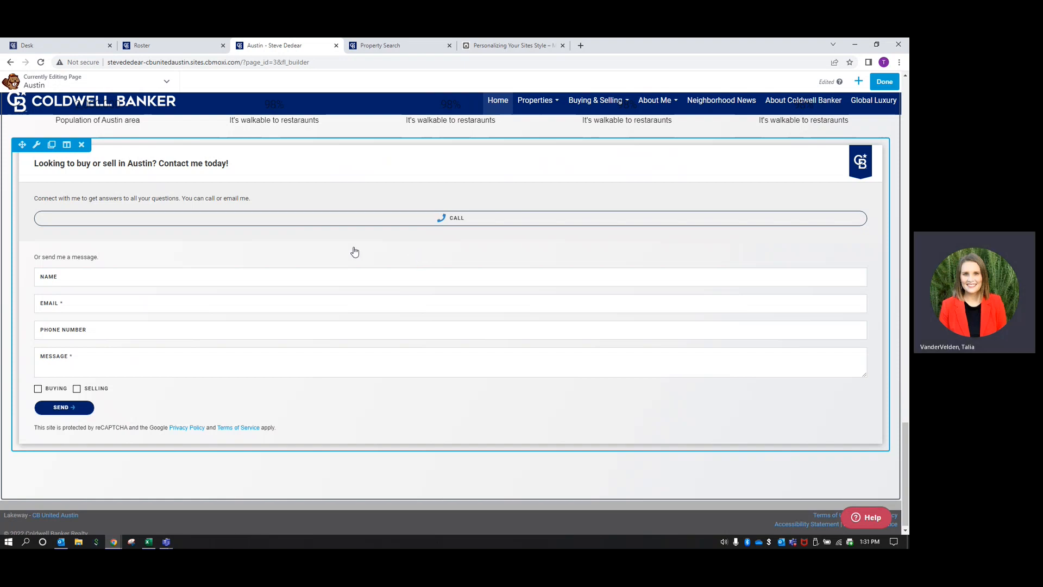
{"action": "scroll", "coordinate": [354, 252], "scroll_direction": "up", "scroll_amount": 5}
{"action": "scroll", "coordinate": [354, 253], "scroll_direction": "up", "scroll_amount": 15}
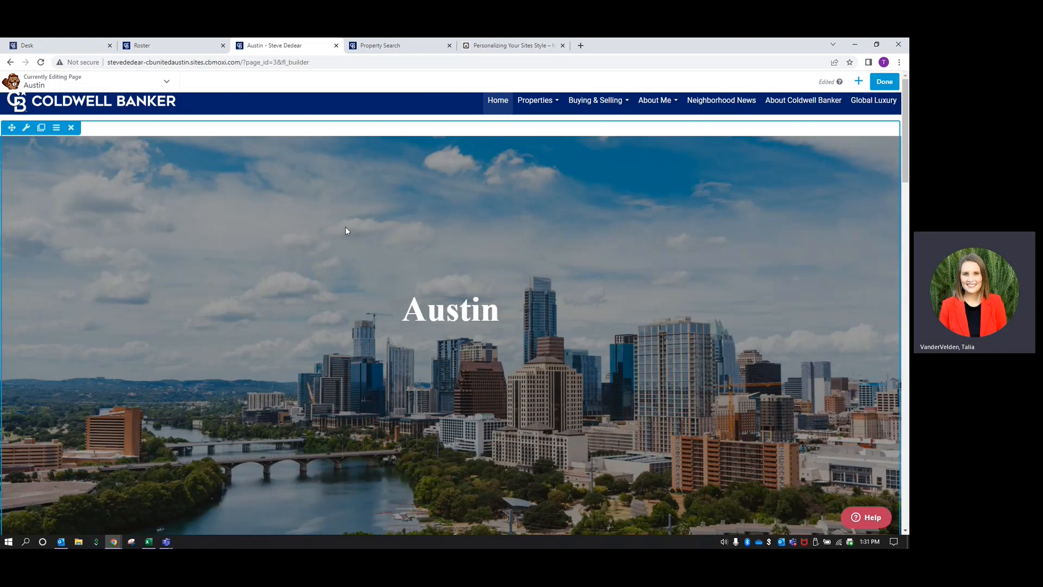
Publish the Austin page and scroll through the live page to review it
{"action": "left_click", "coordinate": [880, 83]}
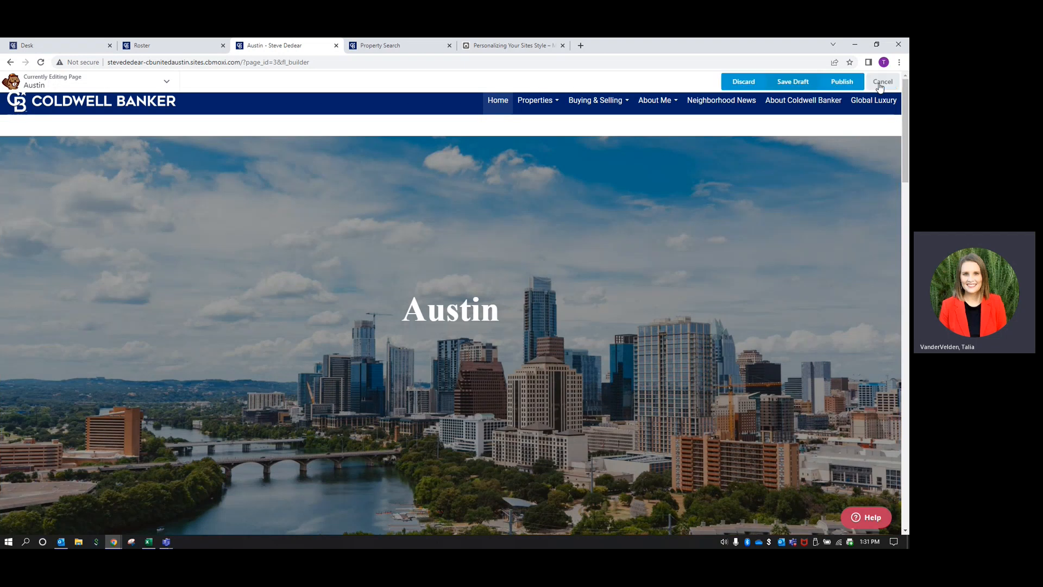
{"action": "left_click", "coordinate": [846, 83]}
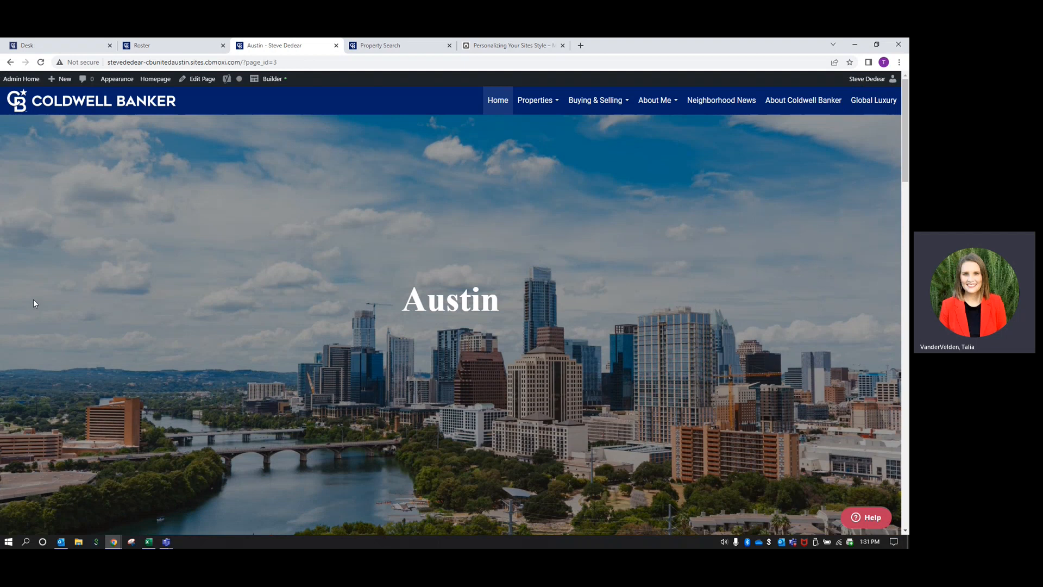
{"action": "scroll", "coordinate": [246, 410], "scroll_direction": "down", "scroll_amount": 1}
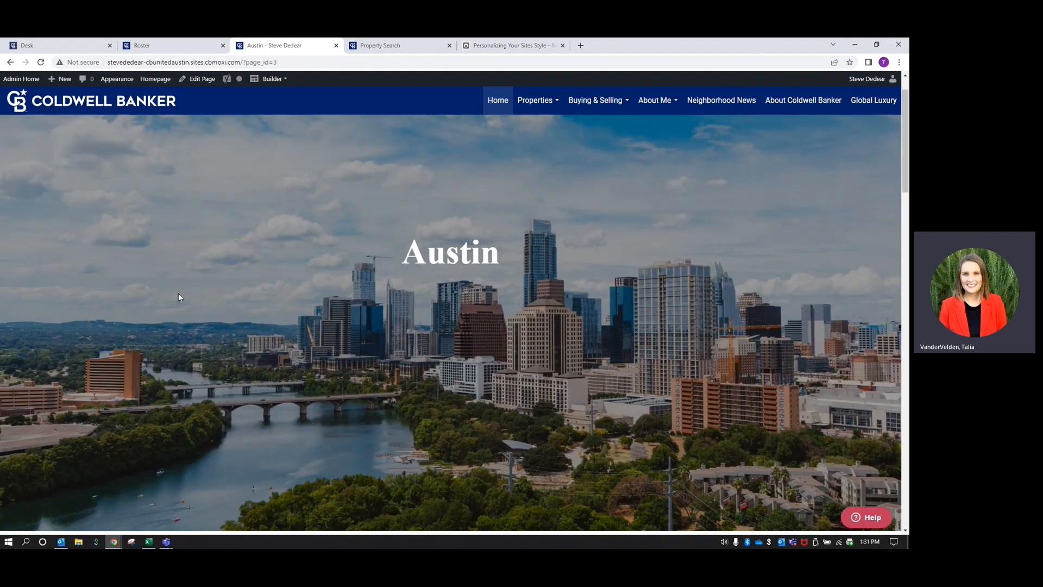
{"action": "scroll", "coordinate": [179, 297], "scroll_direction": "down", "scroll_amount": 10}
{"action": "scroll", "coordinate": [169, 282], "scroll_direction": "down", "scroll_amount": 2}
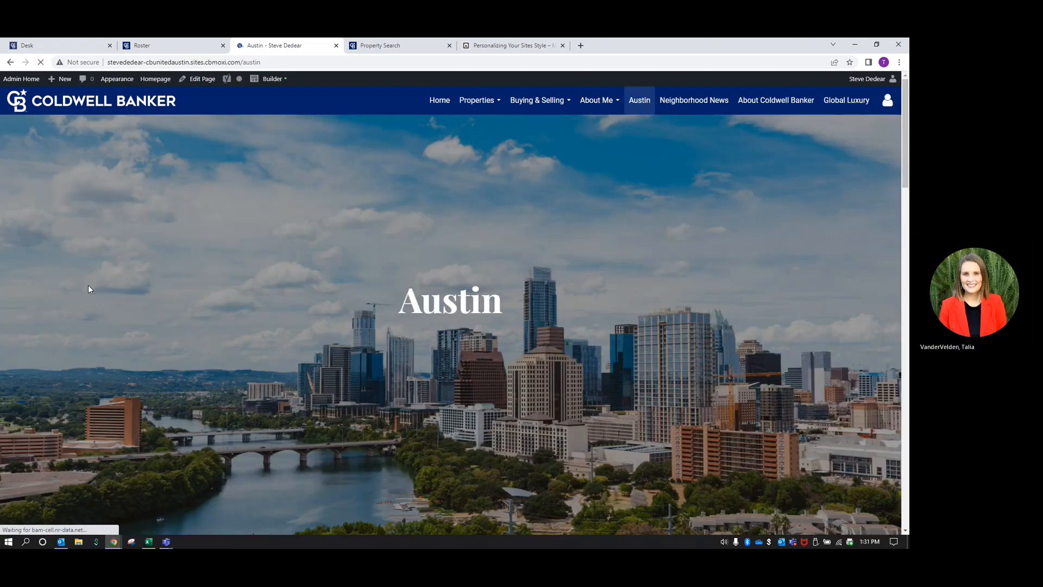
{"action": "scroll", "coordinate": [119, 288], "scroll_direction": "down", "scroll_amount": 12}
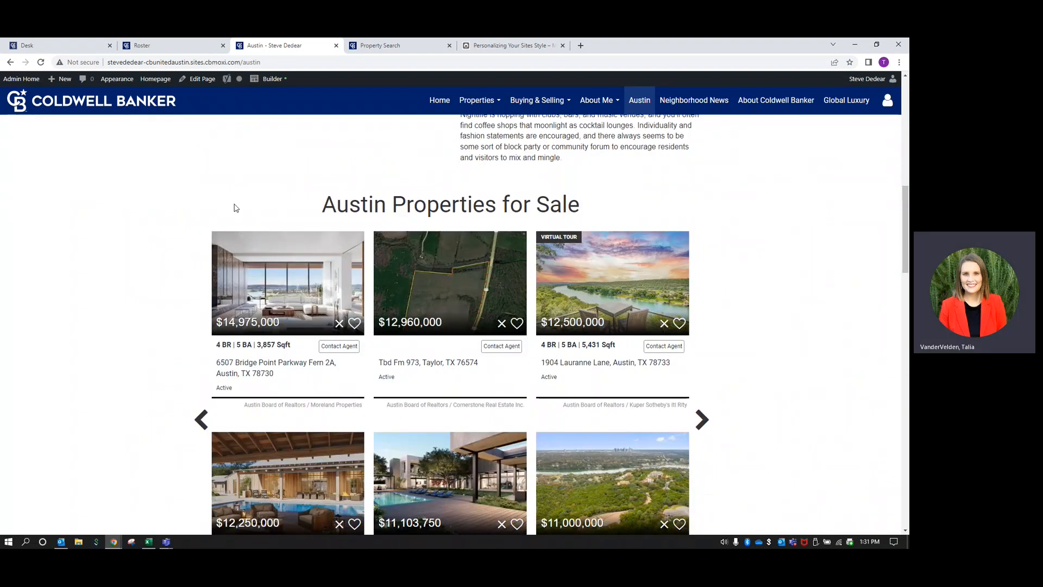
{"action": "scroll", "coordinate": [539, 215], "scroll_direction": "down", "scroll_amount": 2}
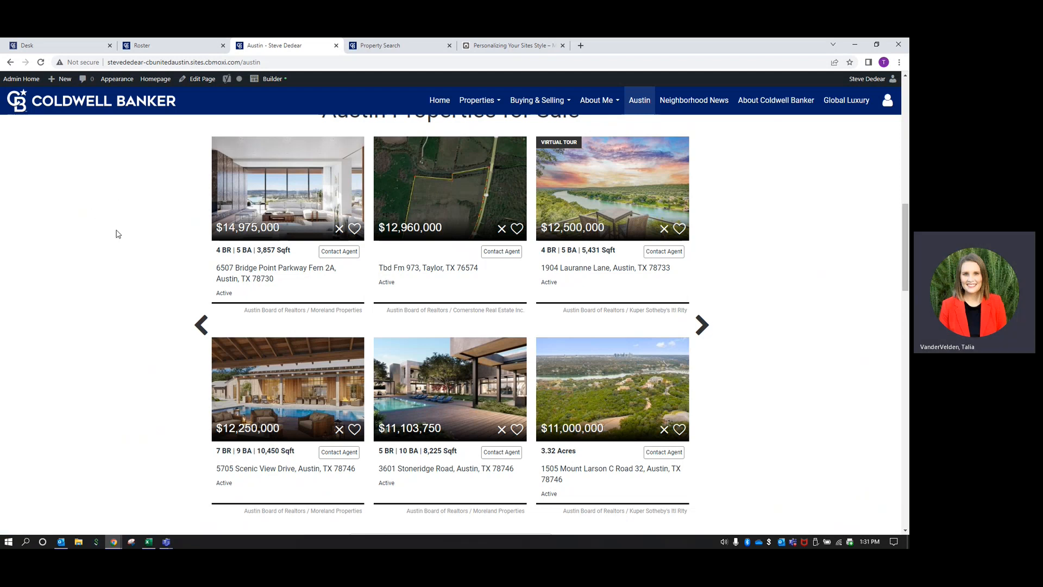
{"action": "scroll", "coordinate": [116, 234], "scroll_direction": "down", "scroll_amount": 7}
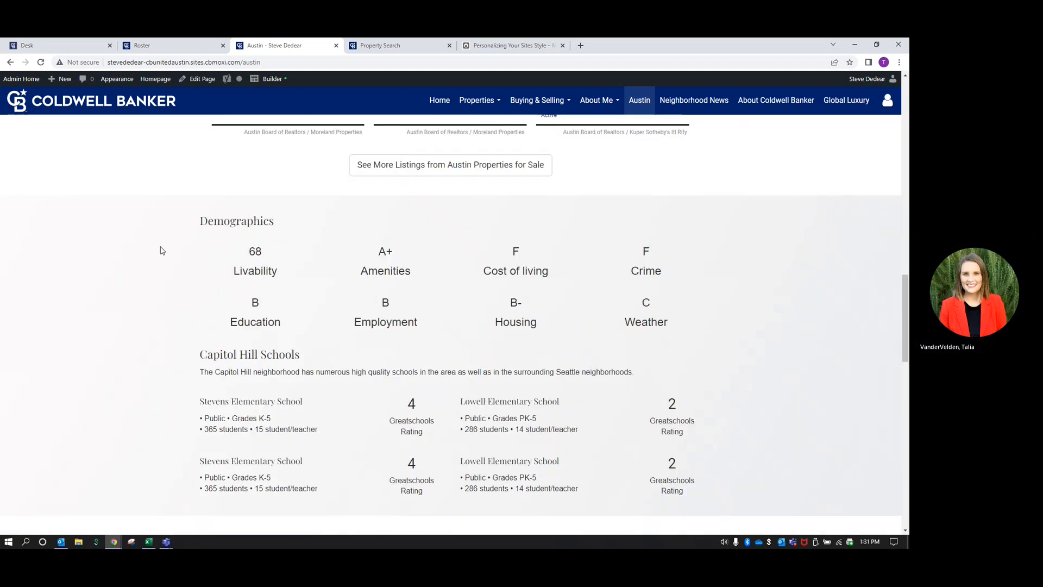
{"action": "scroll", "coordinate": [365, 220], "scroll_direction": "down", "scroll_amount": 1}
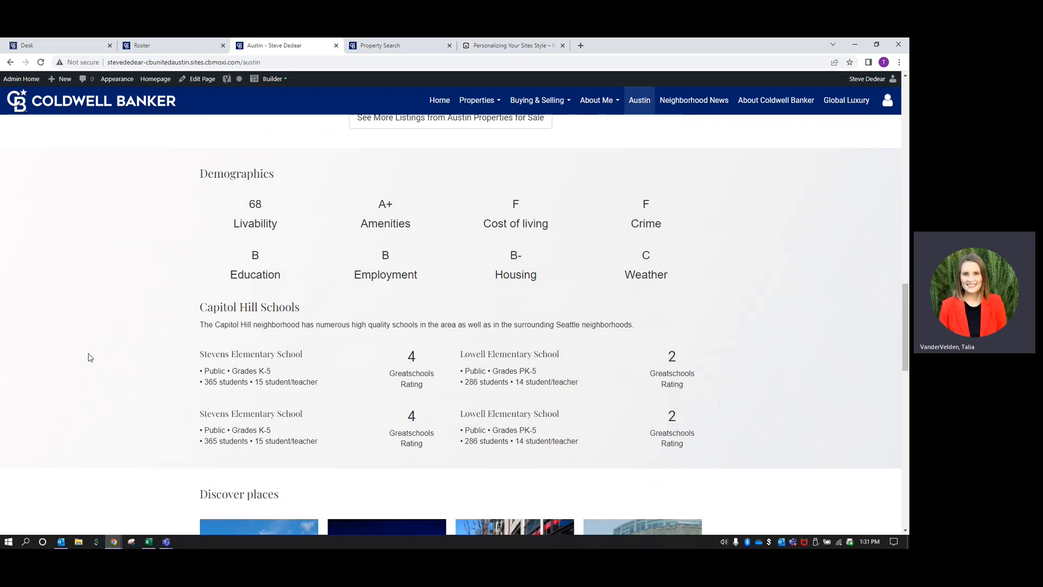
{"action": "scroll", "coordinate": [89, 357], "scroll_direction": "down", "scroll_amount": 6}
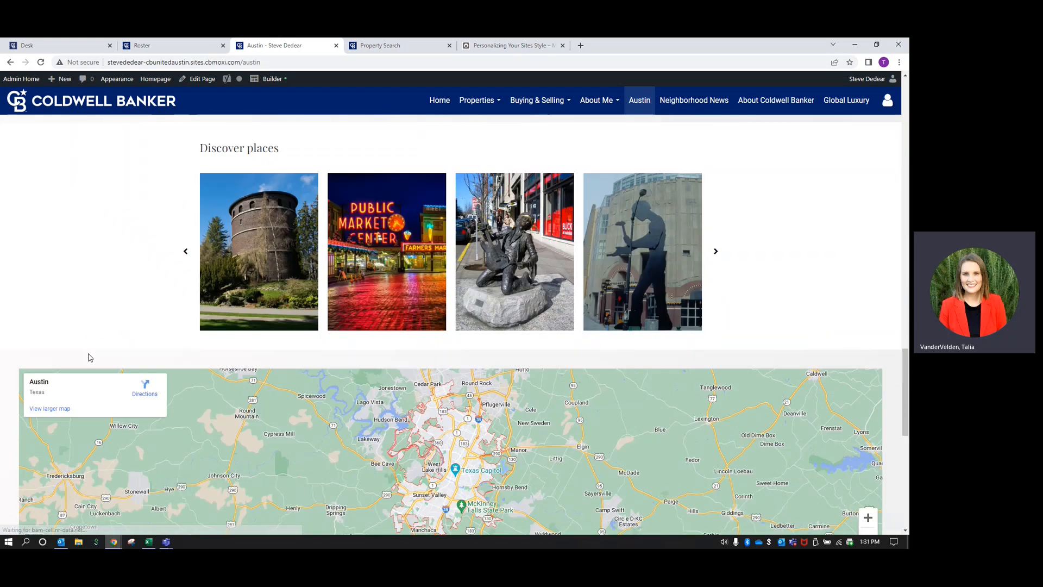
{"action": "scroll", "coordinate": [91, 353], "scroll_direction": "down", "scroll_amount": 2}
{"action": "scroll", "coordinate": [90, 327], "scroll_direction": "down", "scroll_amount": 1}
{"action": "scroll", "coordinate": [99, 342], "scroll_direction": "down", "scroll_amount": 1}
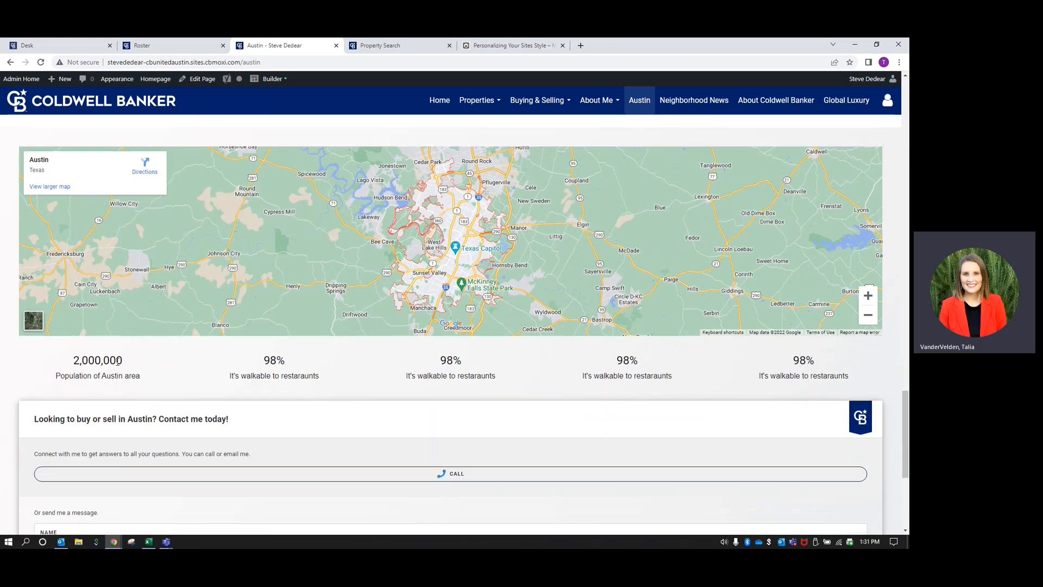
{"action": "scroll", "coordinate": [336, 351], "scroll_direction": "down", "scroll_amount": 3}
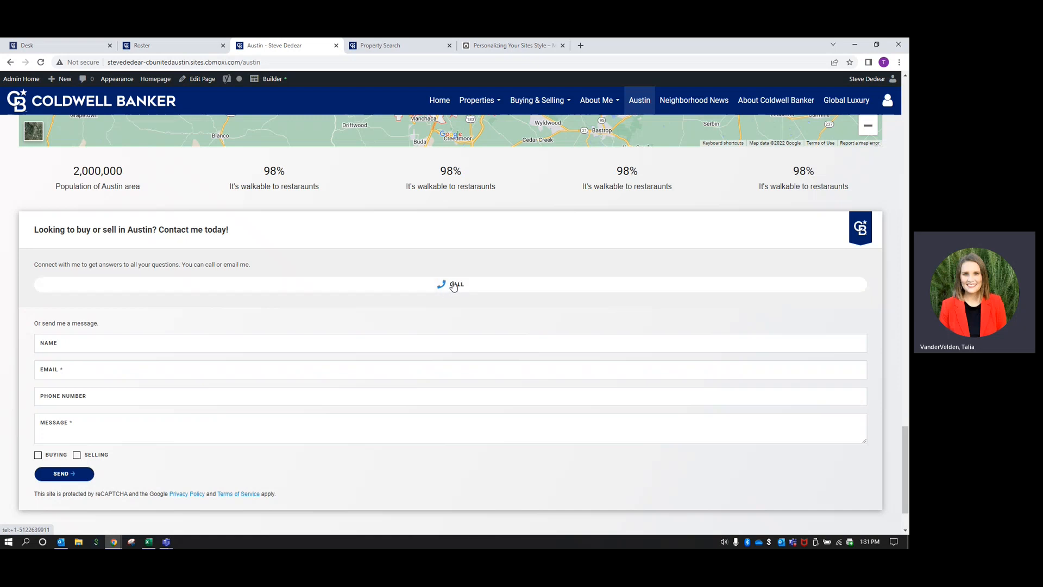
{"action": "scroll", "coordinate": [466, 289], "scroll_direction": "up", "scroll_amount": 20}
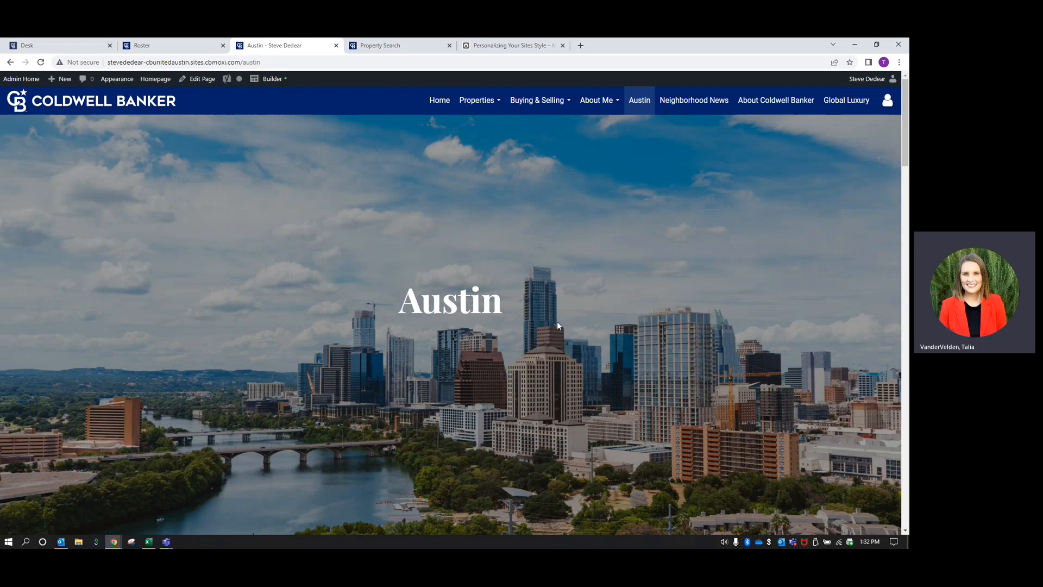
{"action": "scroll", "coordinate": [556, 325], "scroll_direction": "down", "scroll_amount": 6}
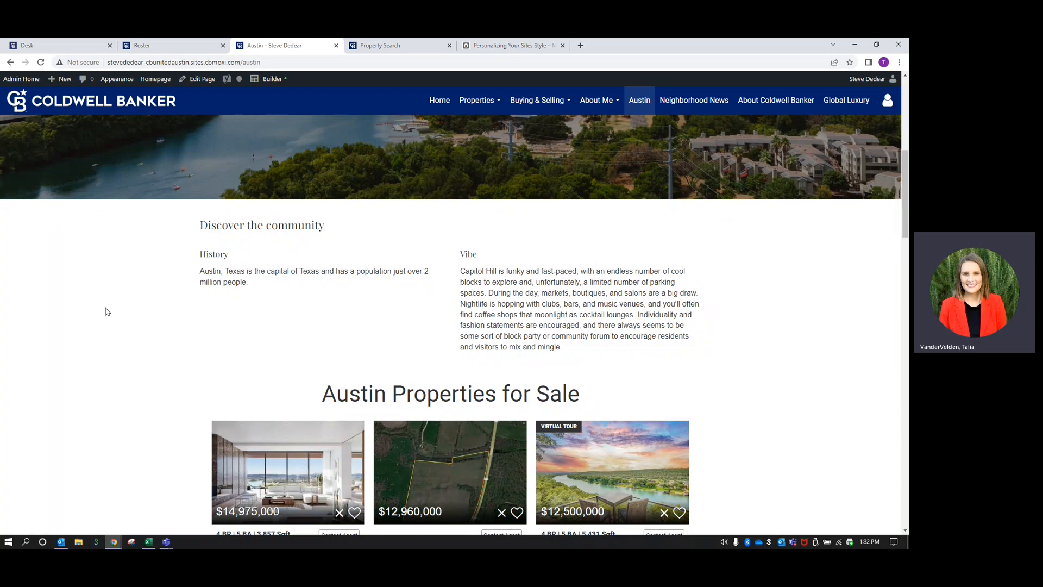
{"action": "scroll", "coordinate": [105, 307], "scroll_direction": "up", "scroll_amount": 6}
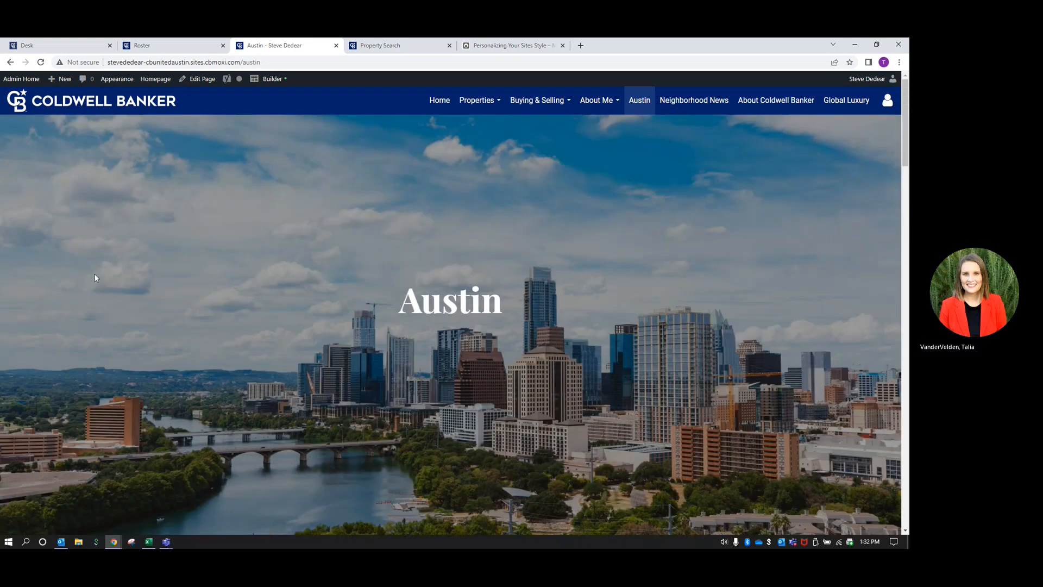
From Site Pages > All Pages, add a Custom Page titled 'Home' and save it as a draft
{"action": "left_click", "coordinate": [25, 80]}
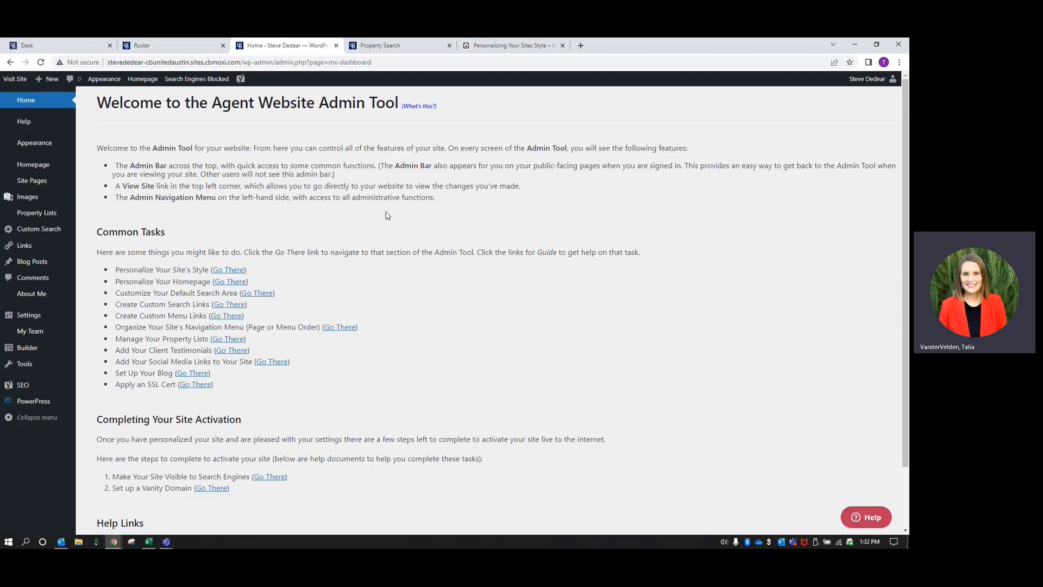
{"action": "mouse_move", "coordinate": [35, 181]}
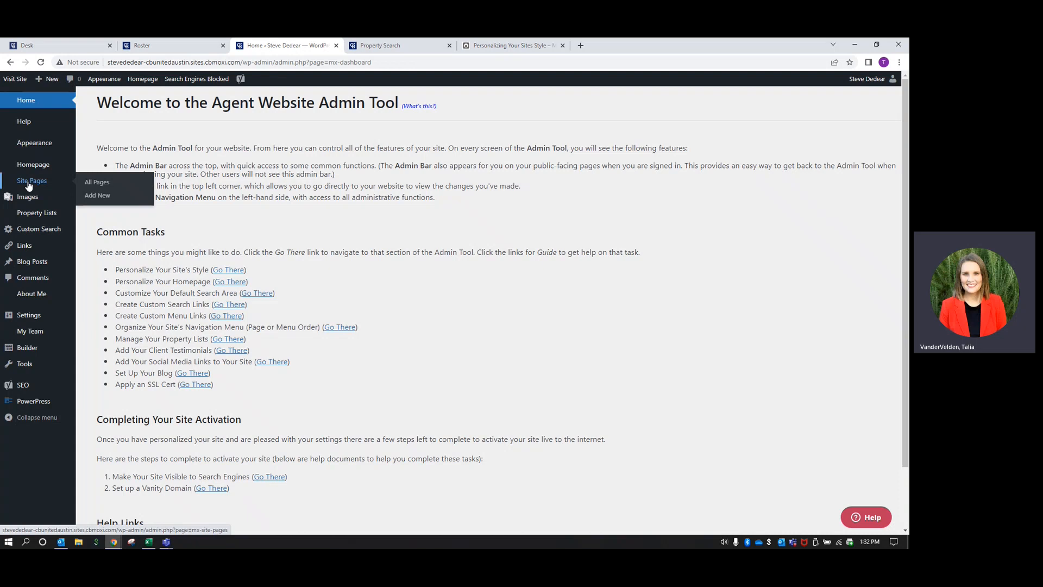
{"action": "left_click", "coordinate": [28, 185]}
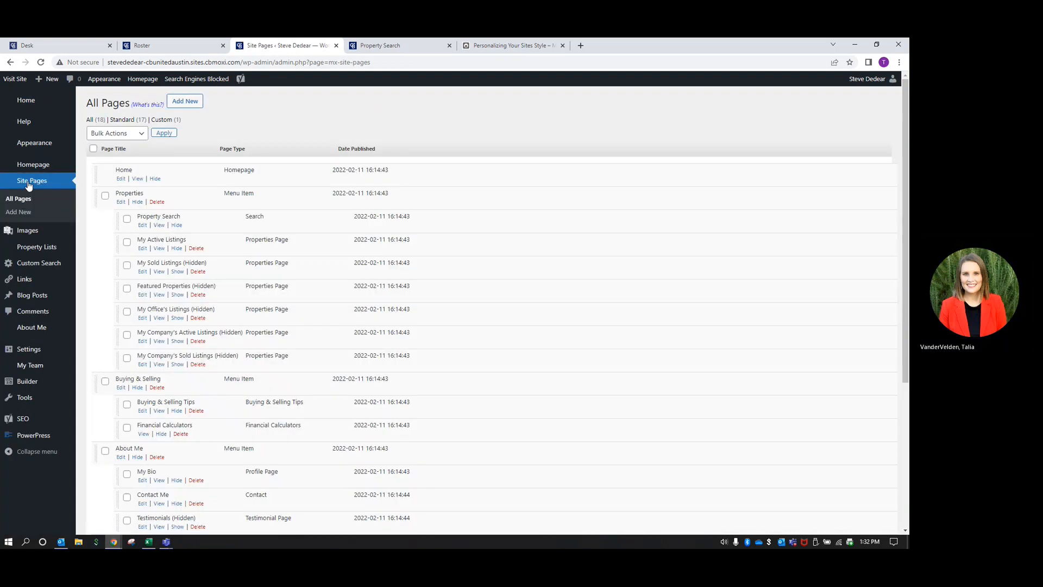
{"action": "left_click", "coordinate": [190, 103]}
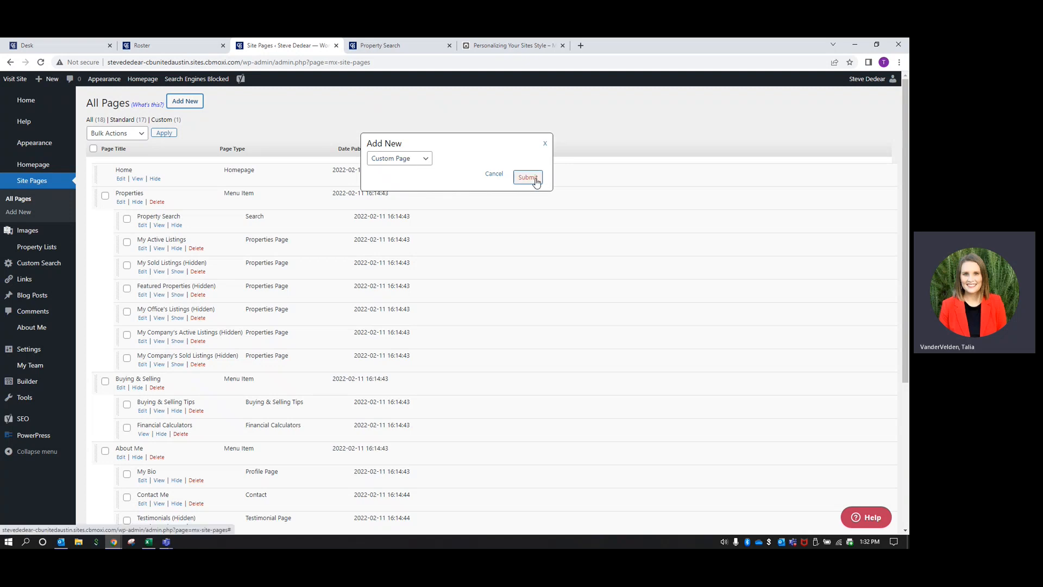
{"action": "left_click", "coordinate": [528, 178]}
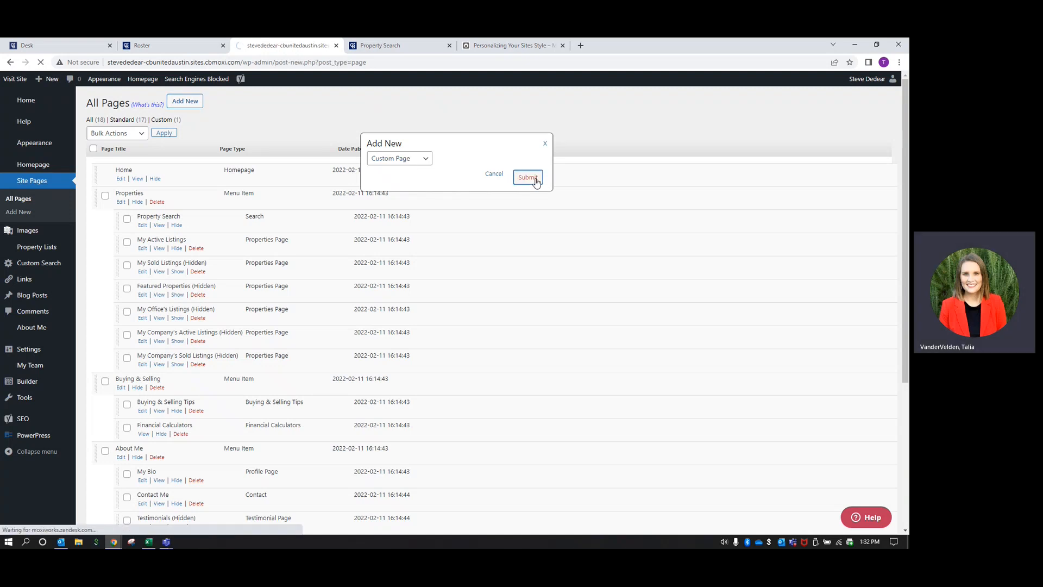
{"action": "type", "text": "Home"}
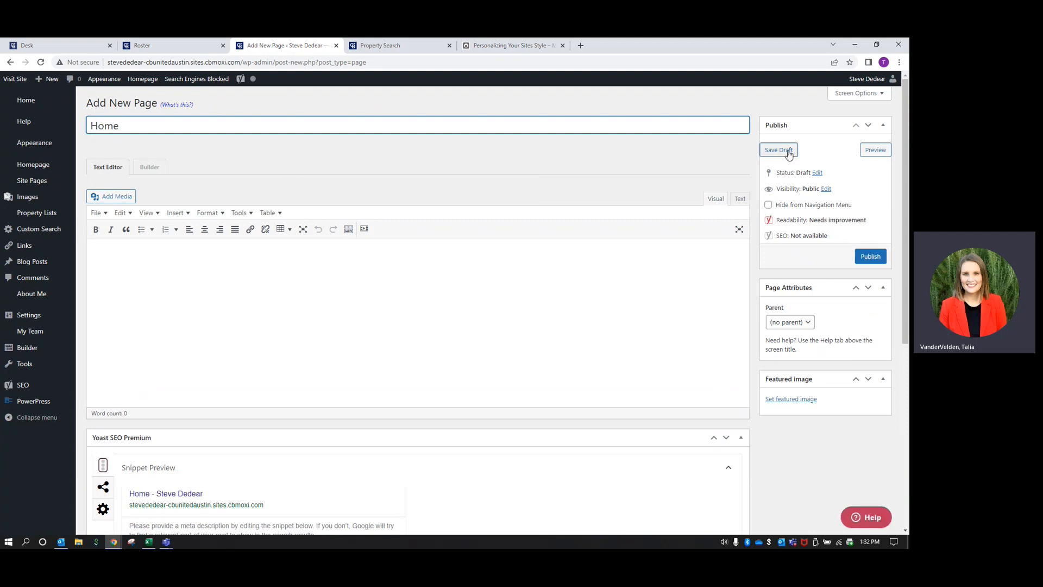
{"action": "left_click", "coordinate": [787, 151]}
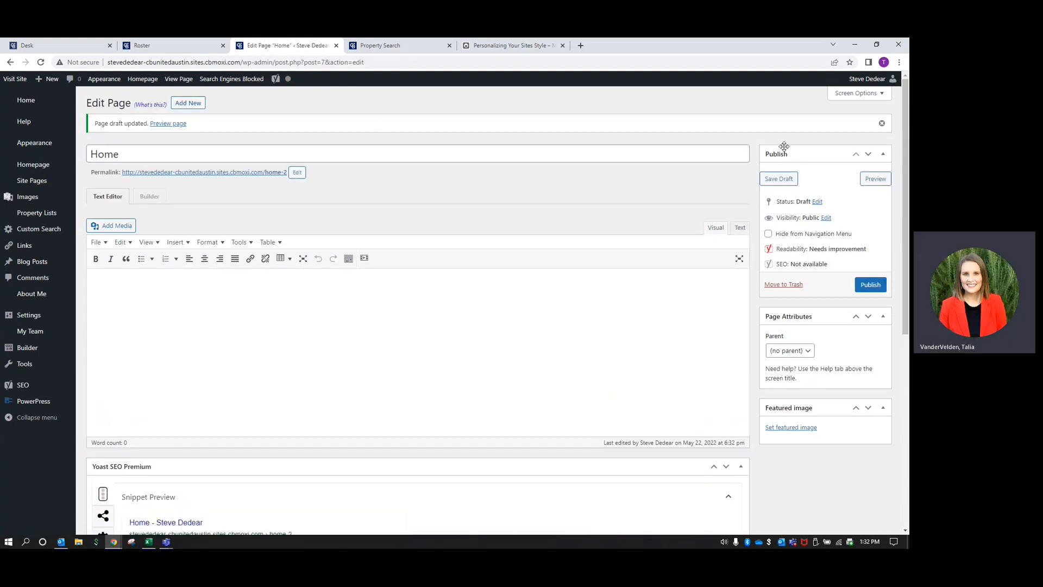
Launch the page builder on the Home draft and show the MoxiWorks Templates gallery
{"action": "left_click", "coordinate": [150, 198]}
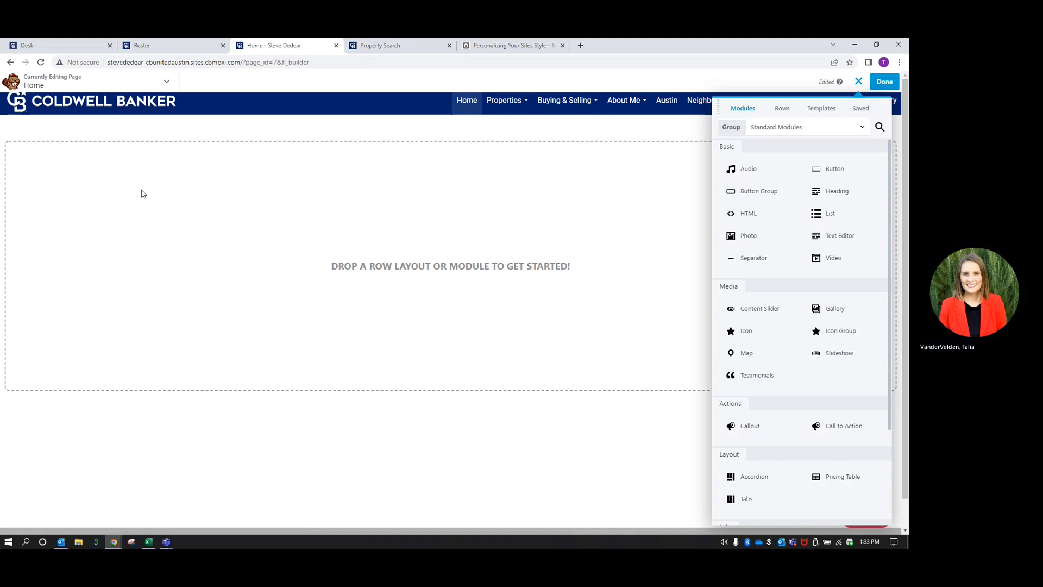
{"action": "left_click", "coordinate": [824, 110]}
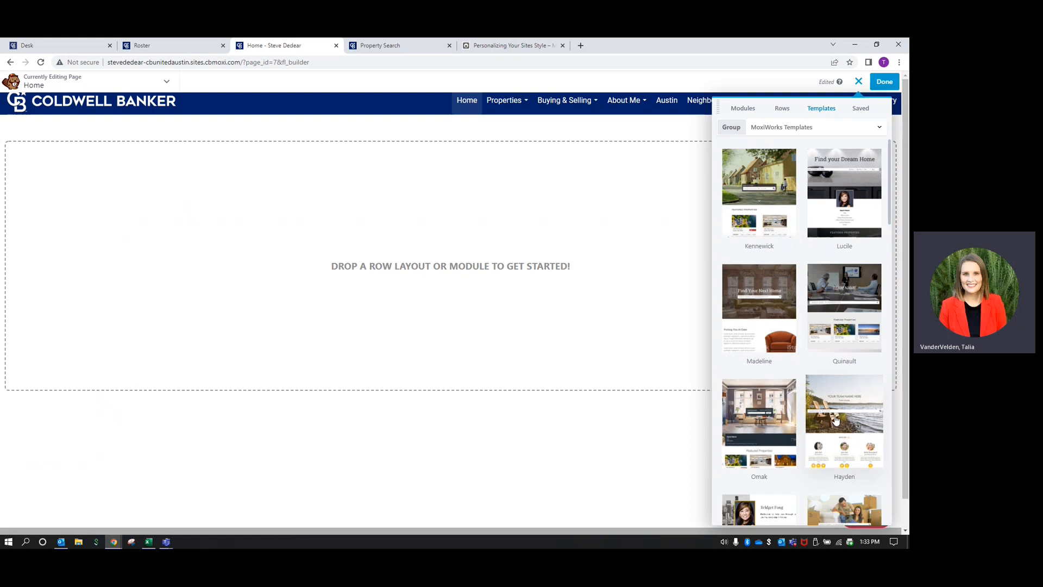
Browse the MoxiWorks templates and apply Homepage - Beaumont to the Home page
{"action": "scroll", "coordinate": [771, 380], "scroll_direction": "down", "scroll_amount": 4}
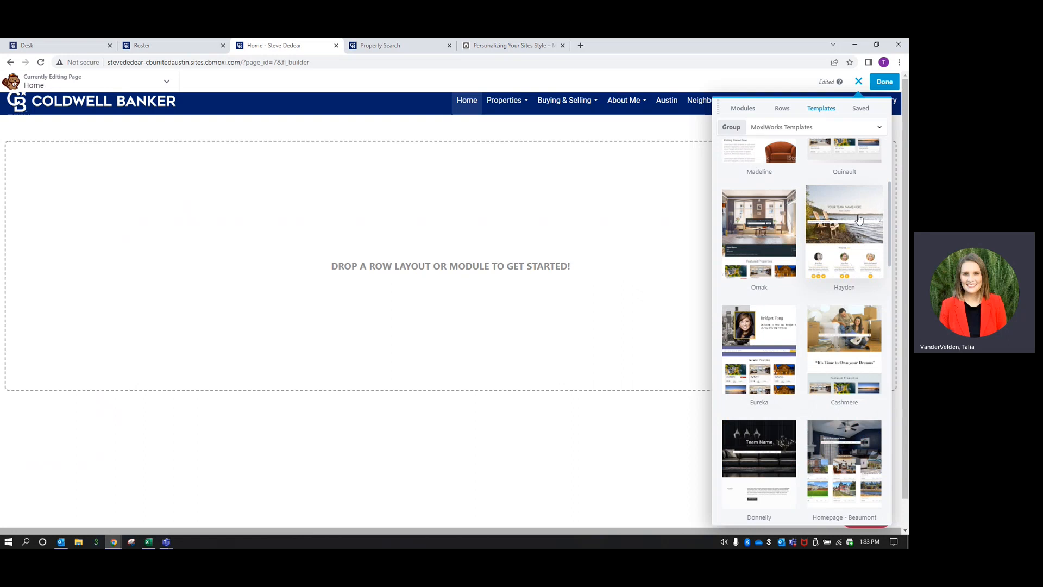
{"action": "scroll", "coordinate": [858, 219], "scroll_direction": "down", "scroll_amount": 4}
{"action": "scroll", "coordinate": [806, 241], "scroll_direction": "down", "scroll_amount": 2}
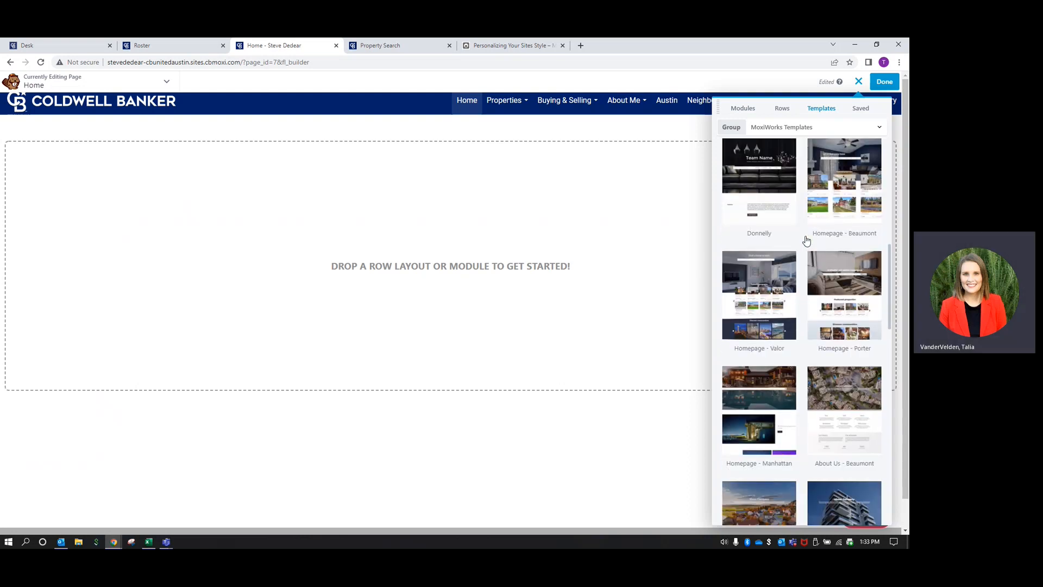
{"action": "scroll", "coordinate": [806, 240], "scroll_direction": "down", "scroll_amount": 1}
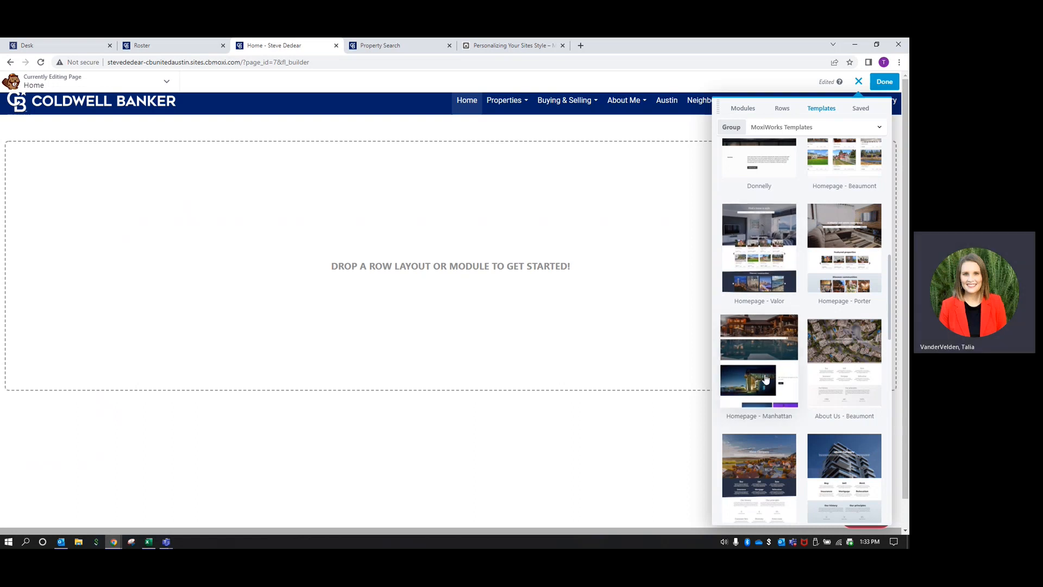
{"action": "scroll", "coordinate": [775, 256], "scroll_direction": "up", "scroll_amount": 4}
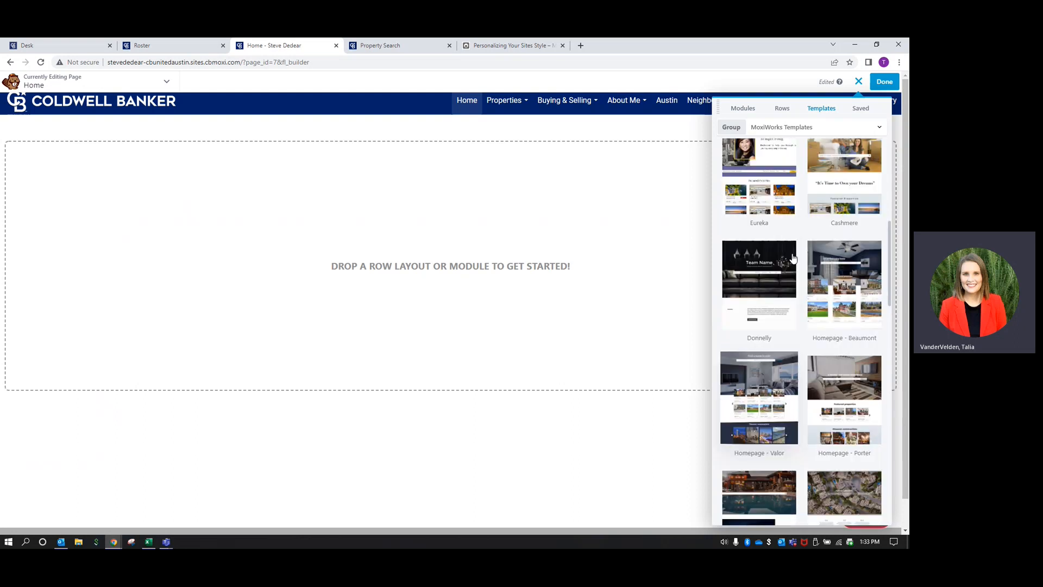
{"action": "scroll", "coordinate": [743, 286], "scroll_direction": "up", "scroll_amount": 5}
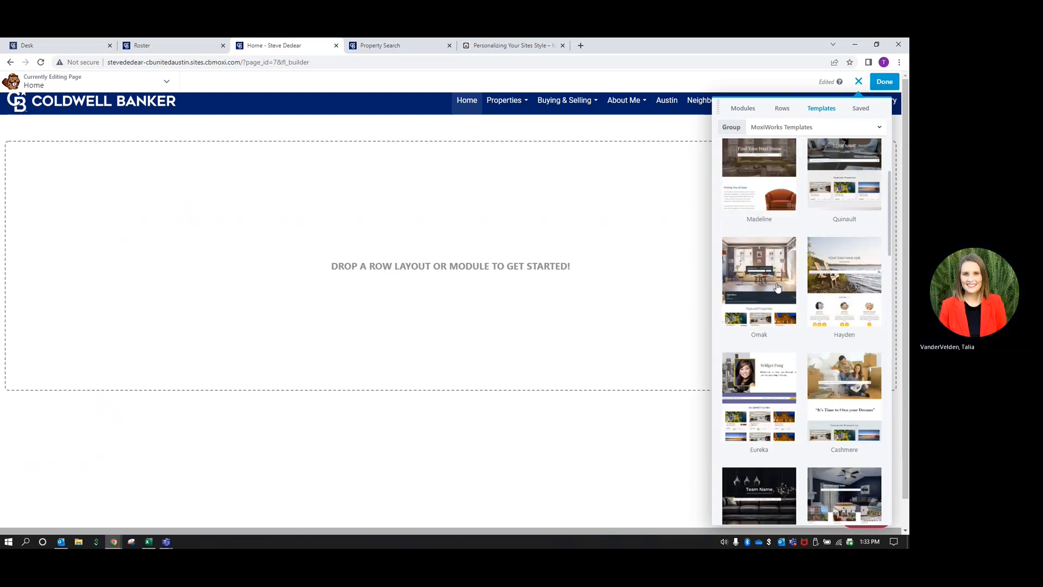
{"action": "scroll", "coordinate": [789, 293], "scroll_direction": "up", "scroll_amount": 1}
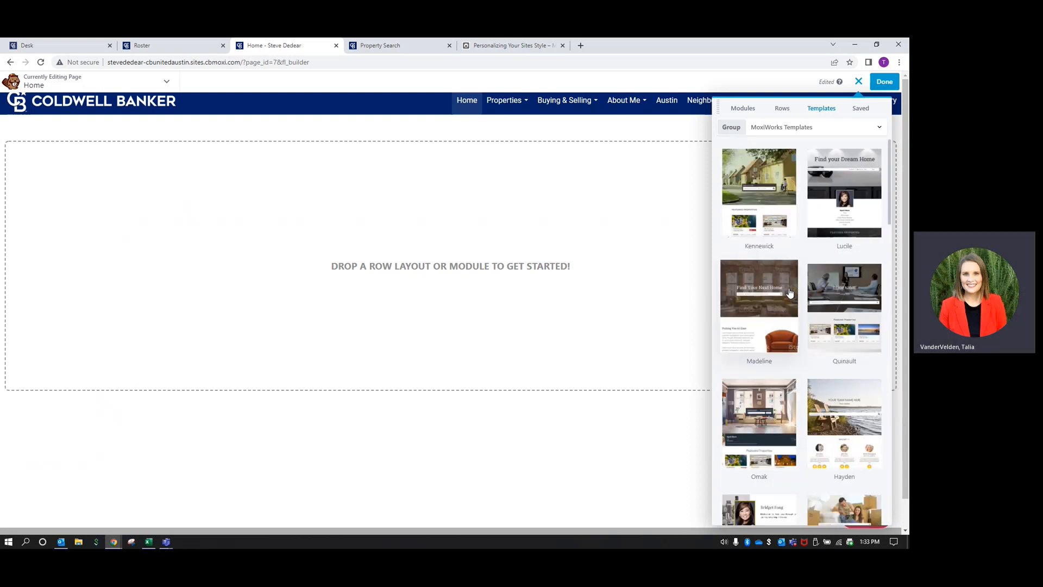
{"action": "scroll", "coordinate": [790, 293], "scroll_direction": "down", "scroll_amount": 5}
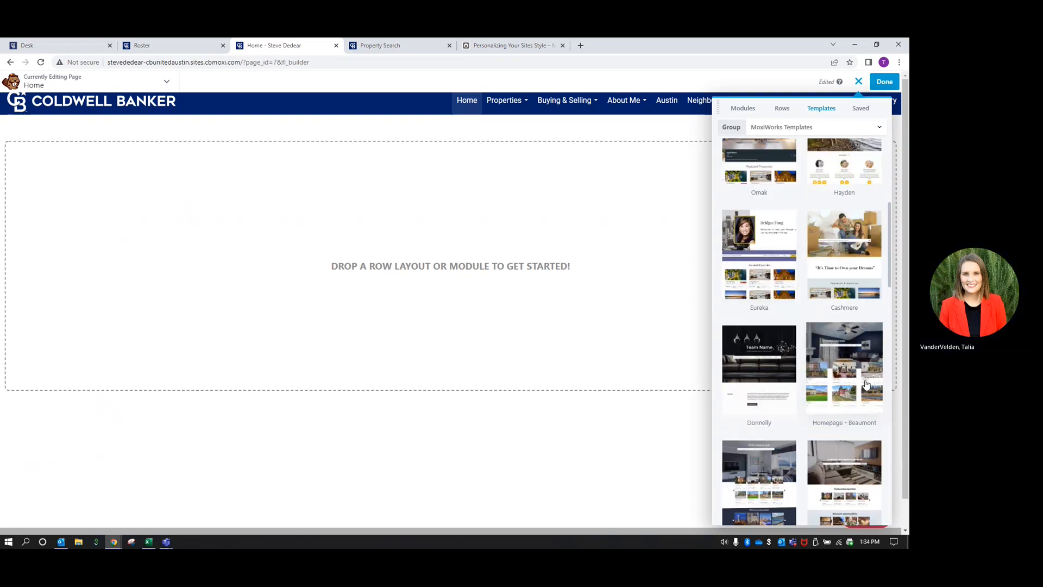
{"action": "left_click", "coordinate": [860, 348]}
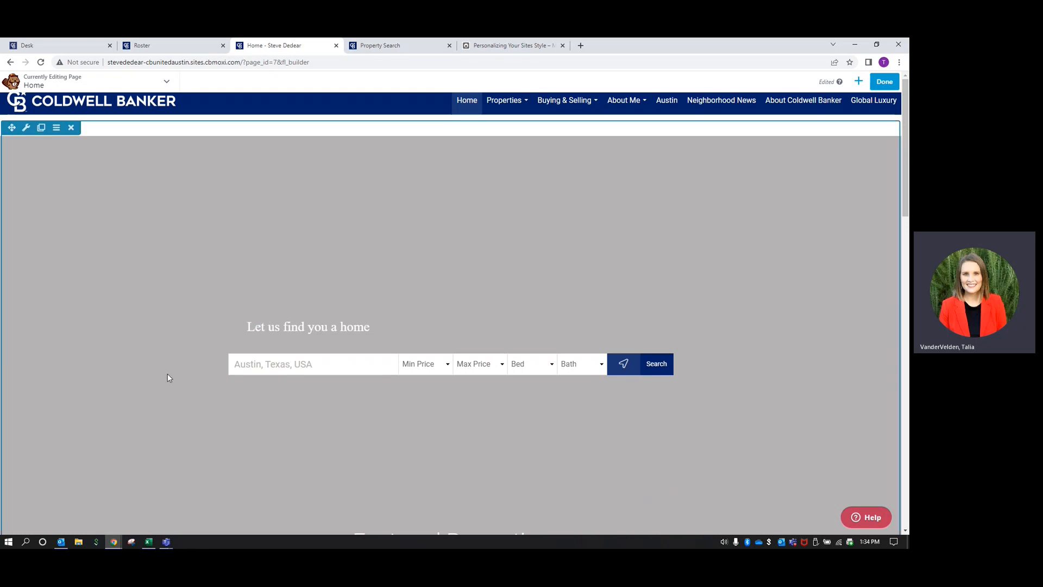
{"action": "scroll", "coordinate": [157, 261], "scroll_direction": "down", "scroll_amount": 6}
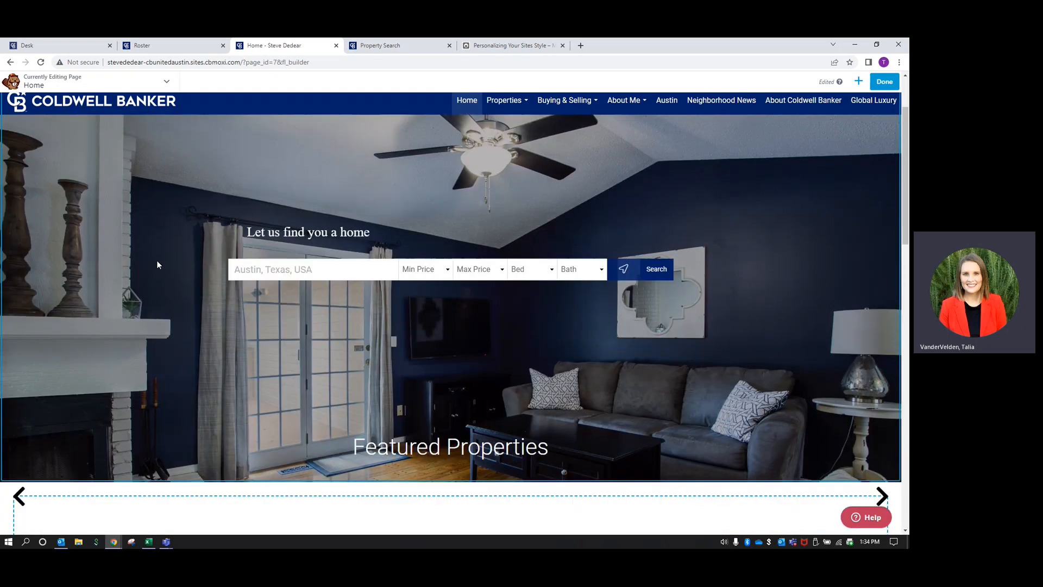
{"action": "scroll", "coordinate": [157, 262], "scroll_direction": "down", "scroll_amount": 3}
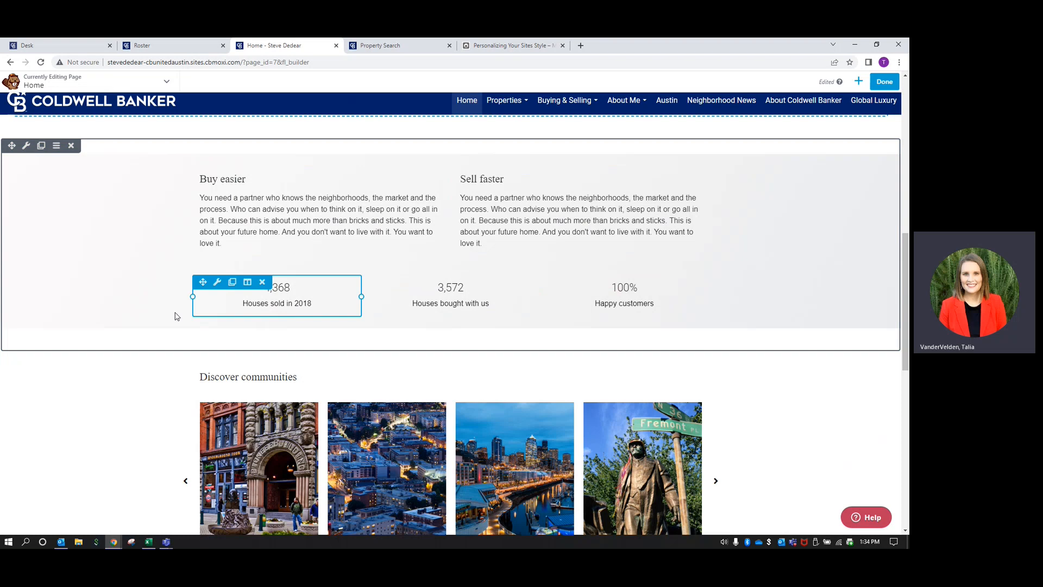
{"action": "scroll", "coordinate": [174, 314], "scroll_direction": "down", "scroll_amount": 3}
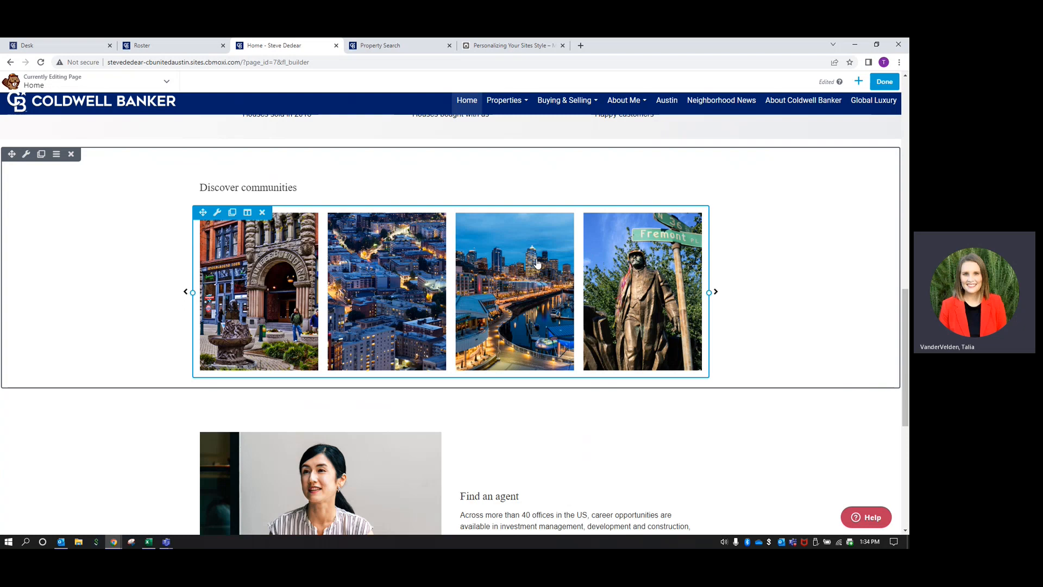
{"action": "scroll", "coordinate": [447, 277], "scroll_direction": "down", "scroll_amount": 6}
{"action": "scroll", "coordinate": [453, 279], "scroll_direction": "up", "scroll_amount": 2}
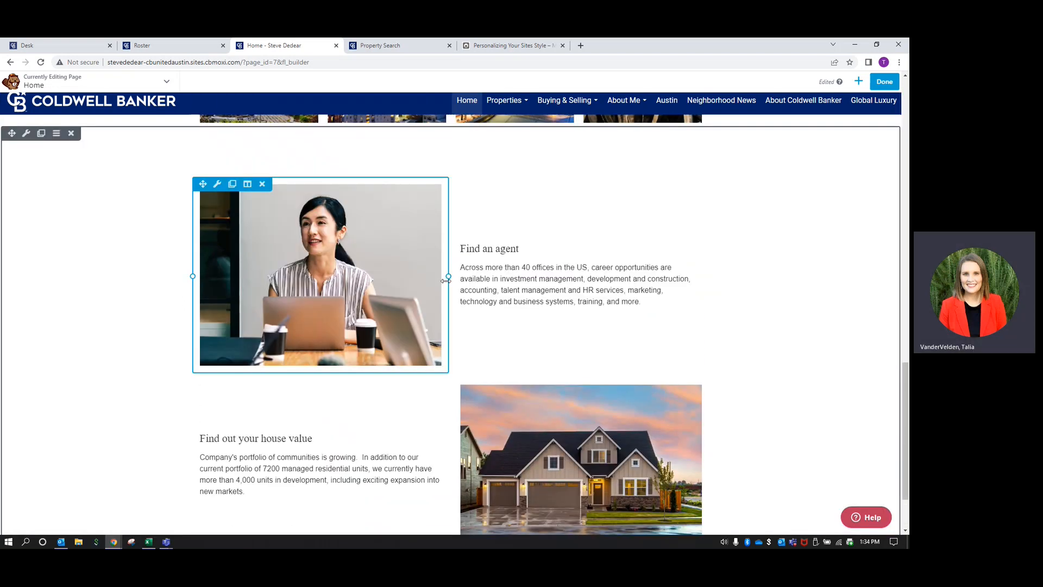
{"action": "mouse_move", "coordinate": [304, 300]}
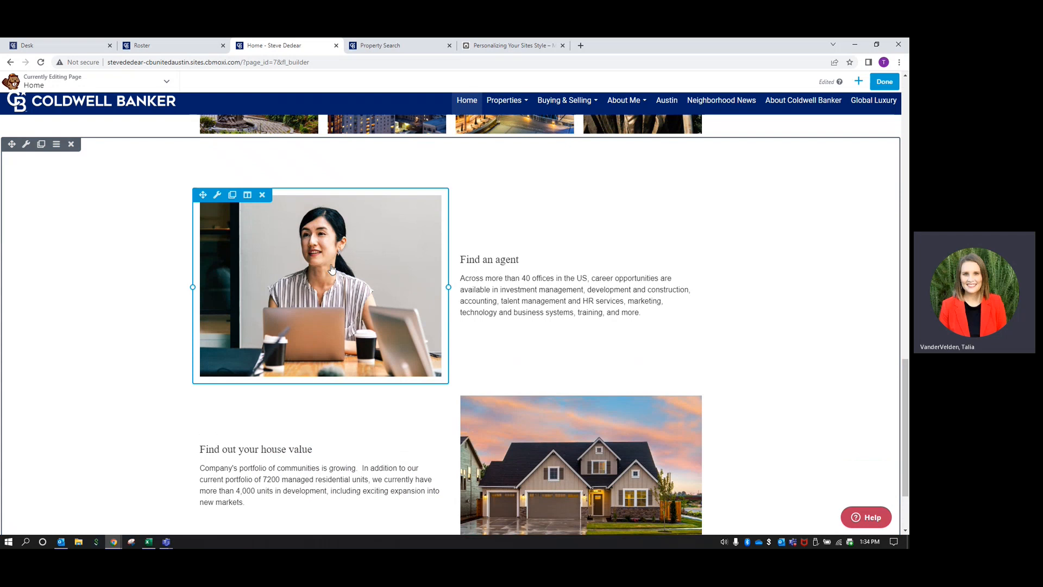
{"action": "scroll", "coordinate": [332, 269], "scroll_direction": "down", "scroll_amount": 1}
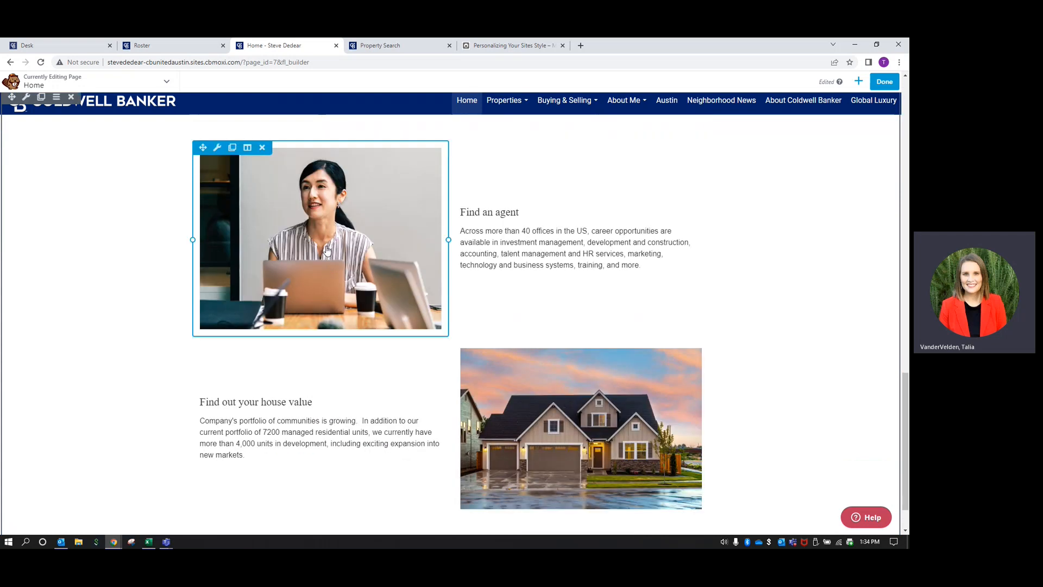
{"action": "mouse_move", "coordinate": [511, 214]}
{"action": "scroll", "coordinate": [405, 321], "scroll_direction": "down", "scroll_amount": 1}
{"action": "scroll", "coordinate": [405, 321], "scroll_direction": "up", "scroll_amount": 2}
{"action": "scroll", "coordinate": [404, 321], "scroll_direction": "up", "scroll_amount": 15}
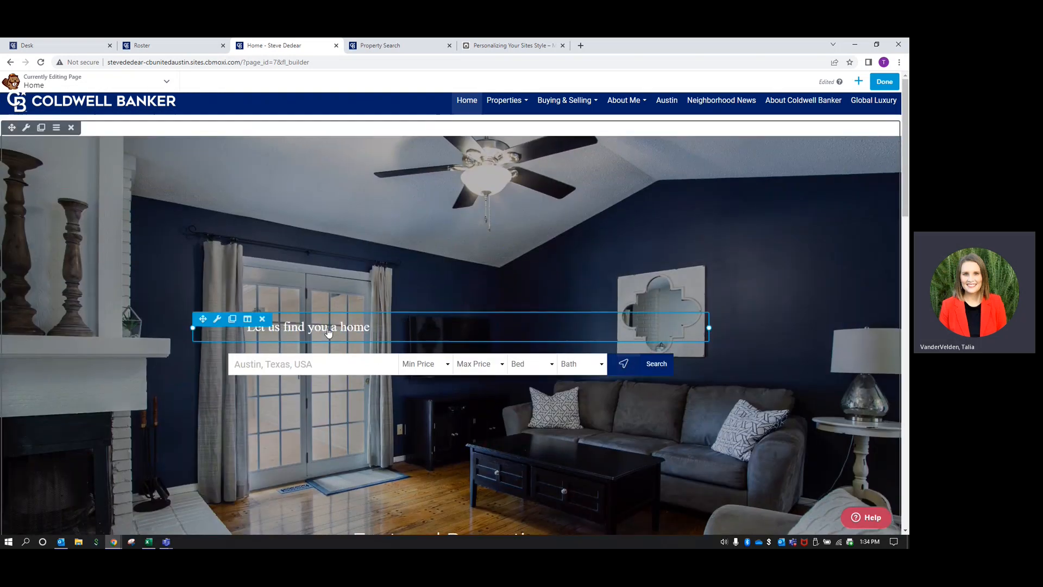
Change the hero heading text to 'Find your dream home in Central Texas' and save
{"action": "left_click", "coordinate": [405, 322]}
{"action": "triple_click", "coordinate": [220, 167]}
{"action": "type", "text": "Find yo"}
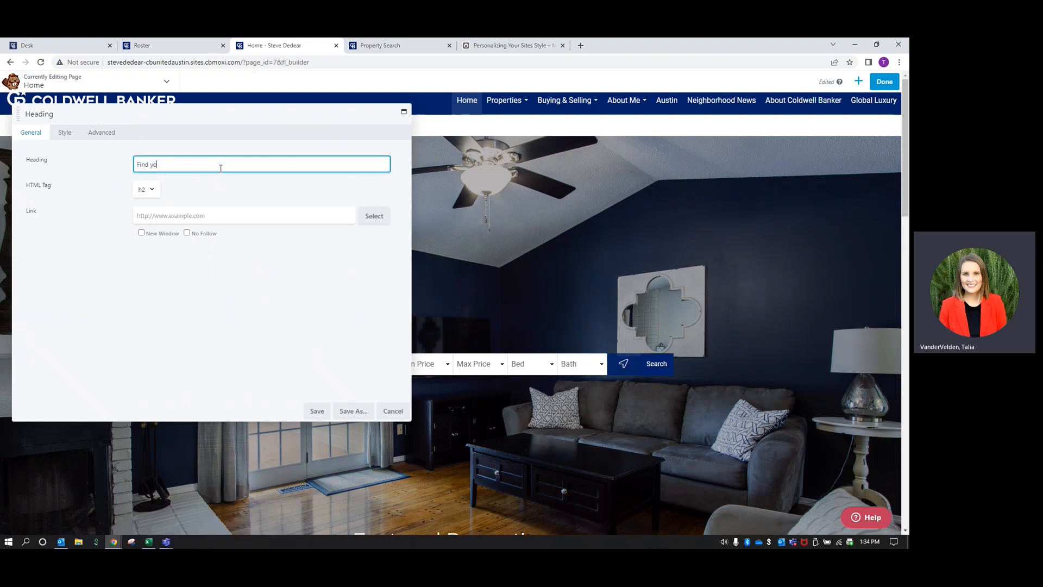
{"action": "type", "text": "ur dream home in Central Texas"}
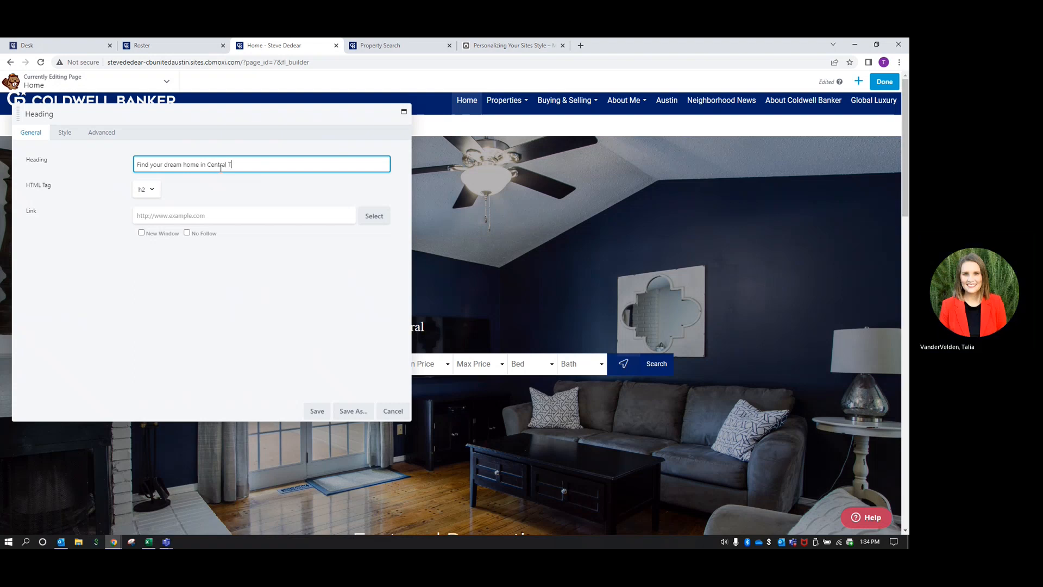
{"action": "left_click", "coordinate": [313, 414]}
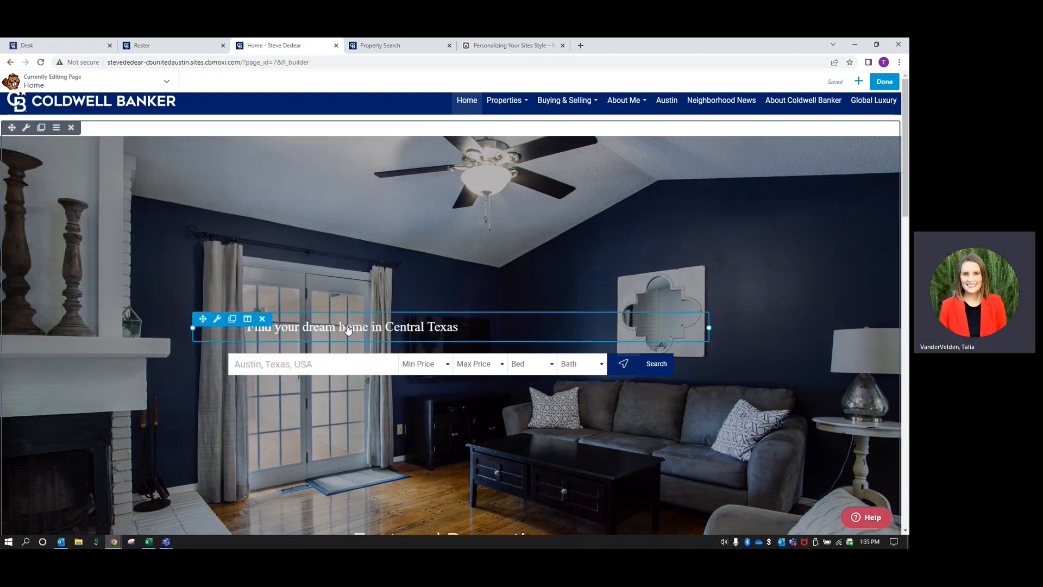
Center the hero heading and enlarge its font size to 37 px, then save
{"action": "left_click", "coordinate": [323, 329]}
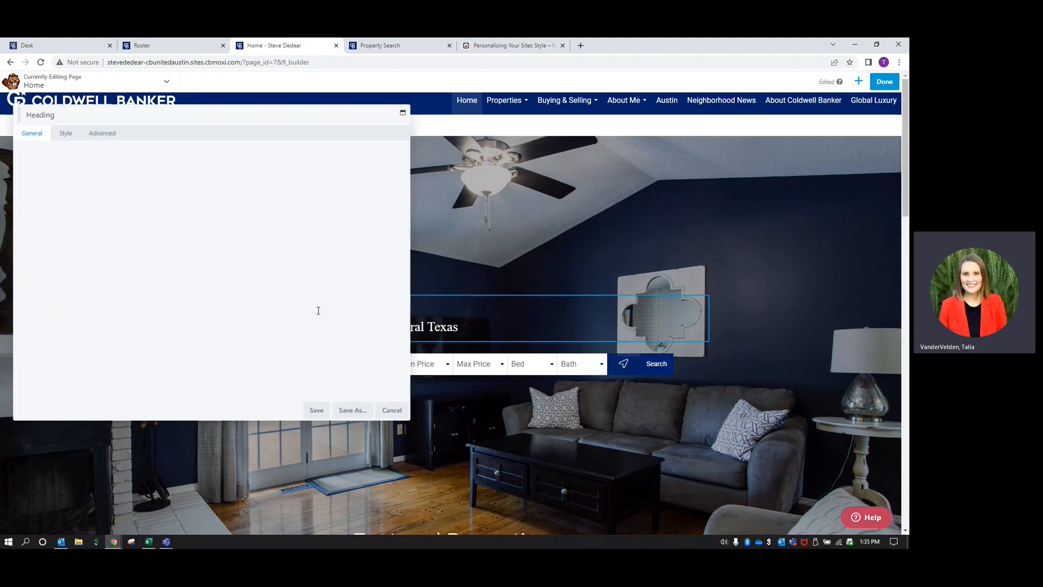
{"action": "left_click", "coordinate": [64, 132]}
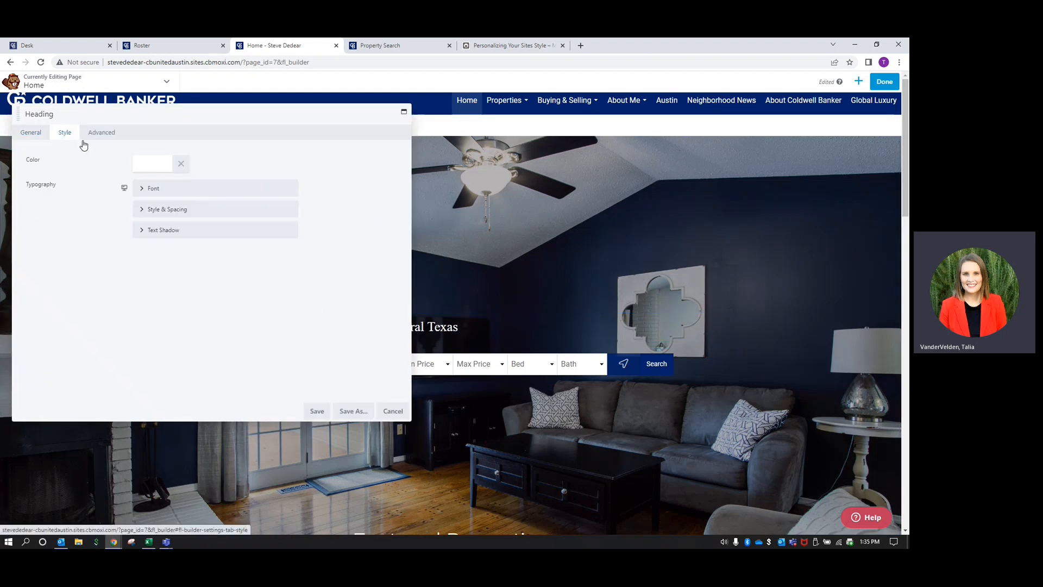
{"action": "left_click", "coordinate": [158, 211]}
{"action": "left_click", "coordinate": [151, 191]}
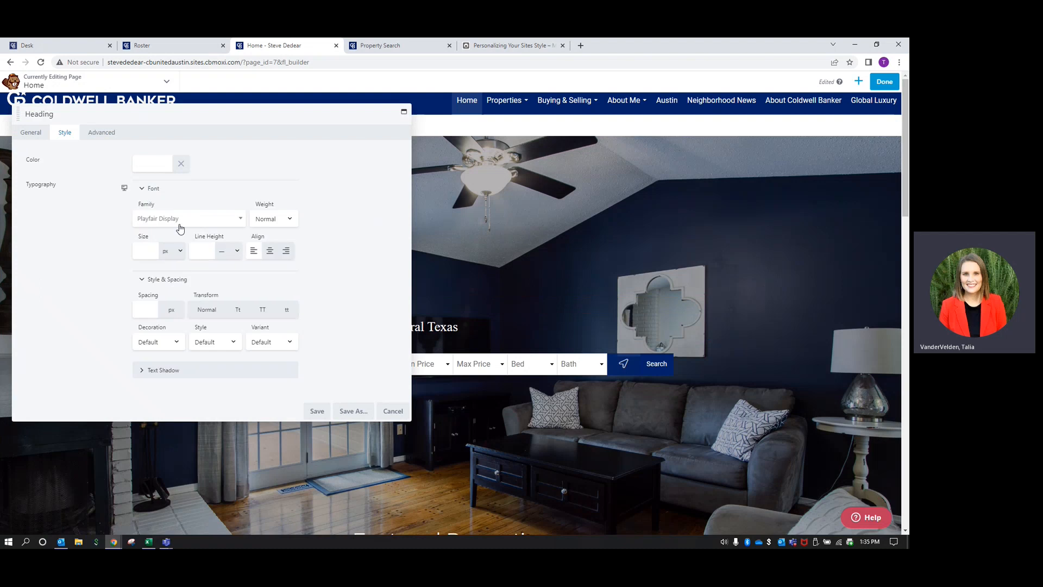
{"action": "left_click", "coordinate": [270, 252]}
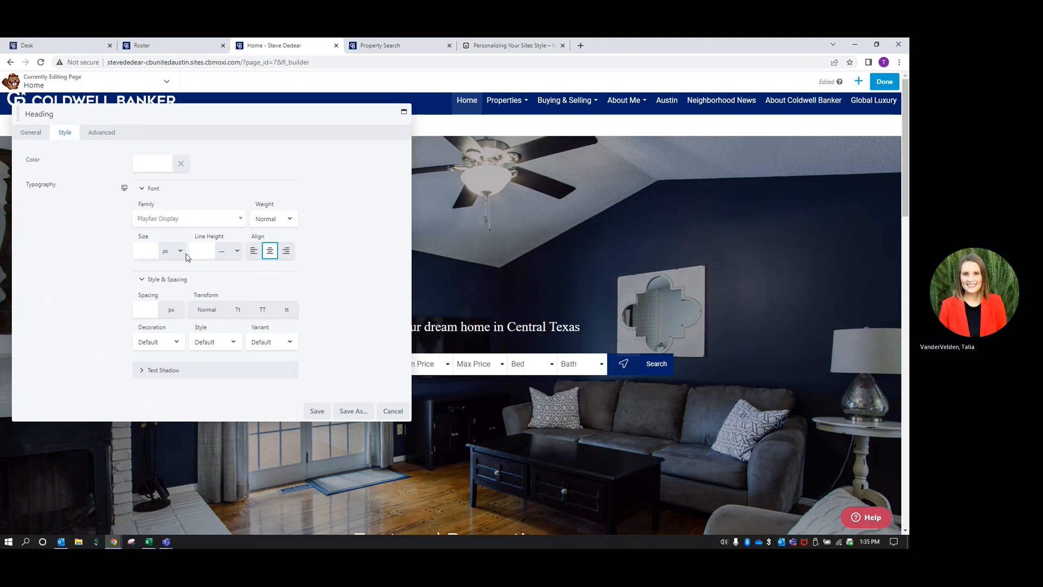
{"action": "left_click", "coordinate": [146, 251]}
{"action": "left_click_drag", "start_coordinate": [150, 275], "coordinate": [232, 277]}
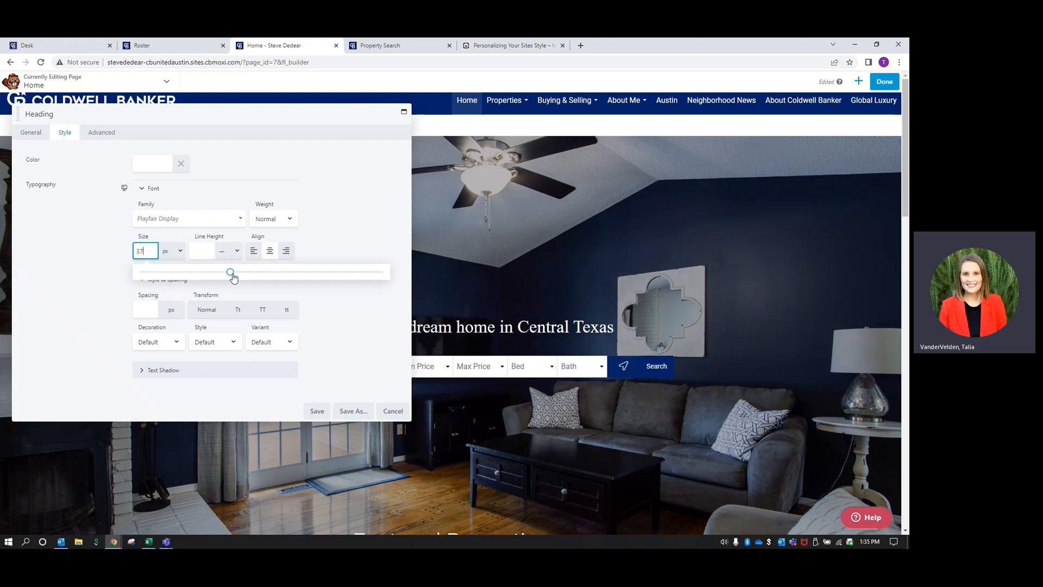
{"action": "left_click", "coordinate": [316, 412]}
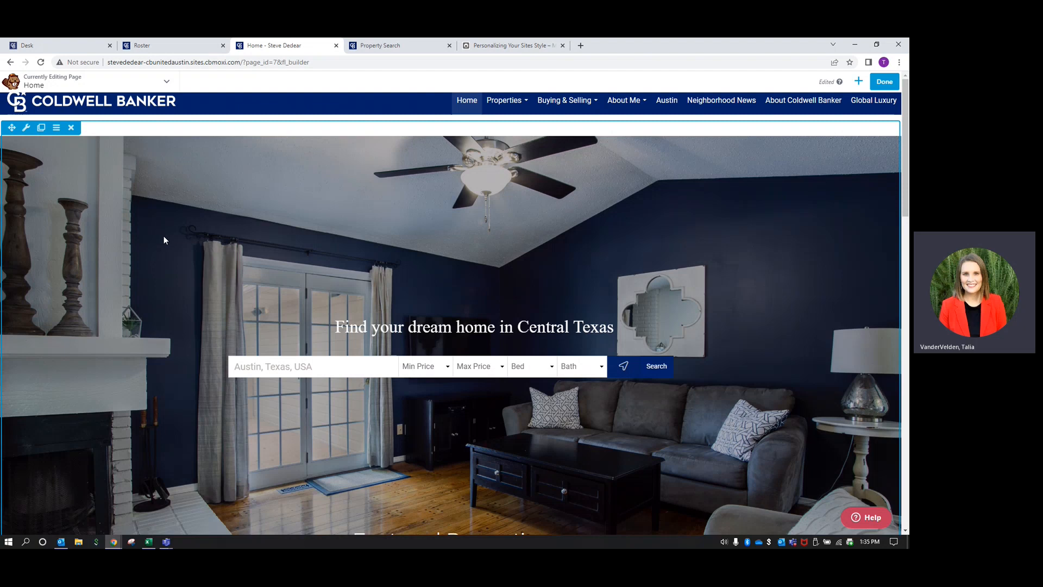
Remove the hero row's current background photo and start choosing a new one
{"action": "left_click", "coordinate": [26, 129]}
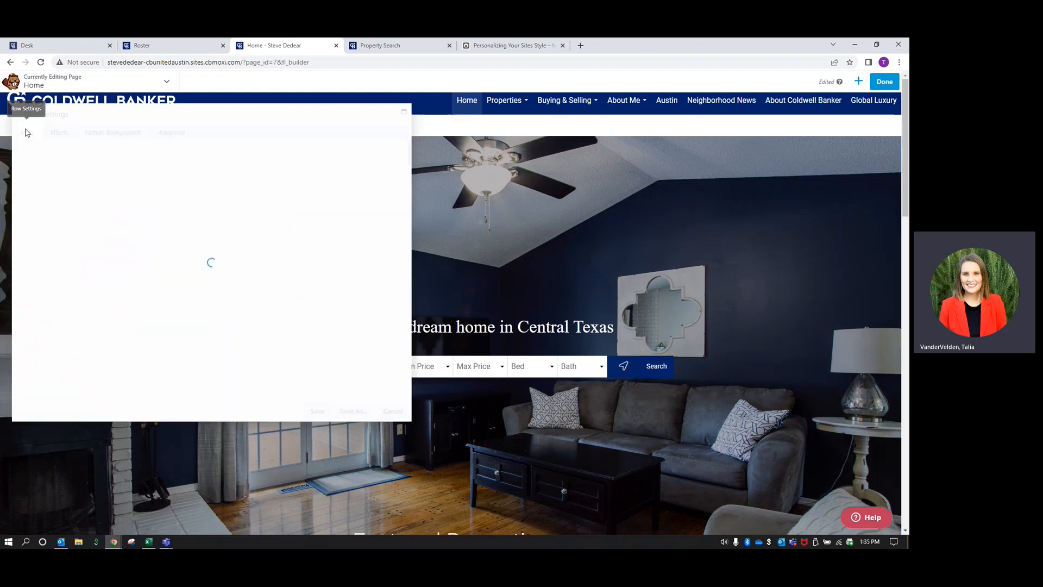
{"action": "scroll", "coordinate": [271, 234], "scroll_direction": "down", "scroll_amount": 4}
{"action": "scroll", "coordinate": [271, 234], "scroll_direction": "down", "scroll_amount": 3}
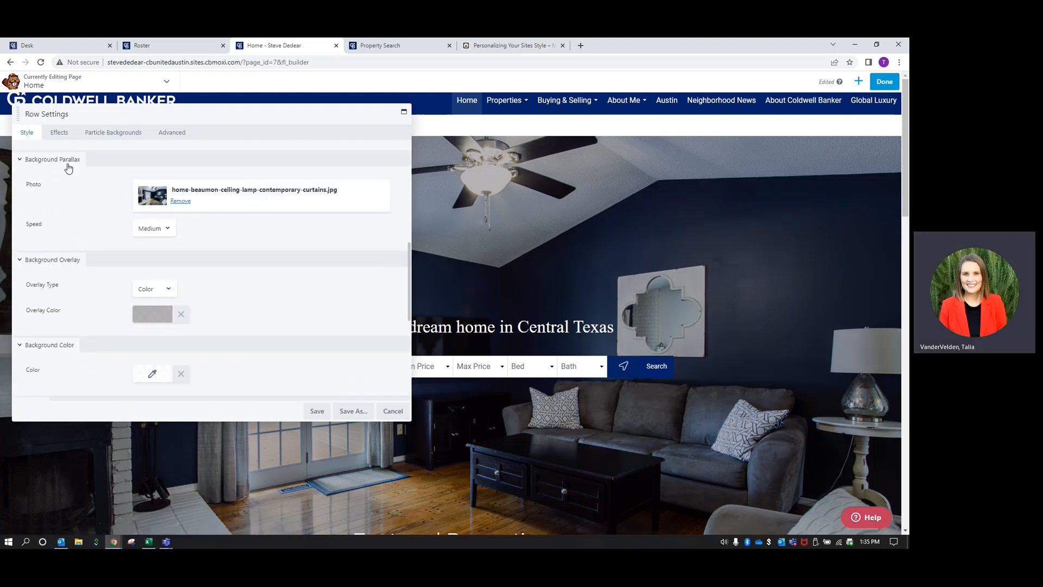
{"action": "left_click", "coordinate": [183, 202]}
{"action": "scroll", "coordinate": [179, 223], "scroll_direction": "up", "scroll_amount": 1}
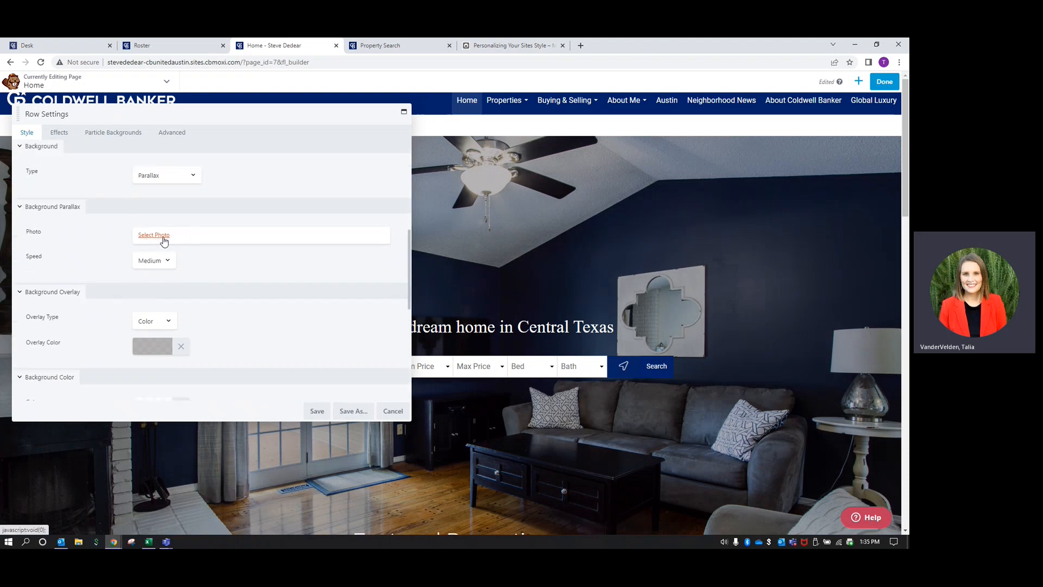
{"action": "left_click", "coordinate": [164, 237]}
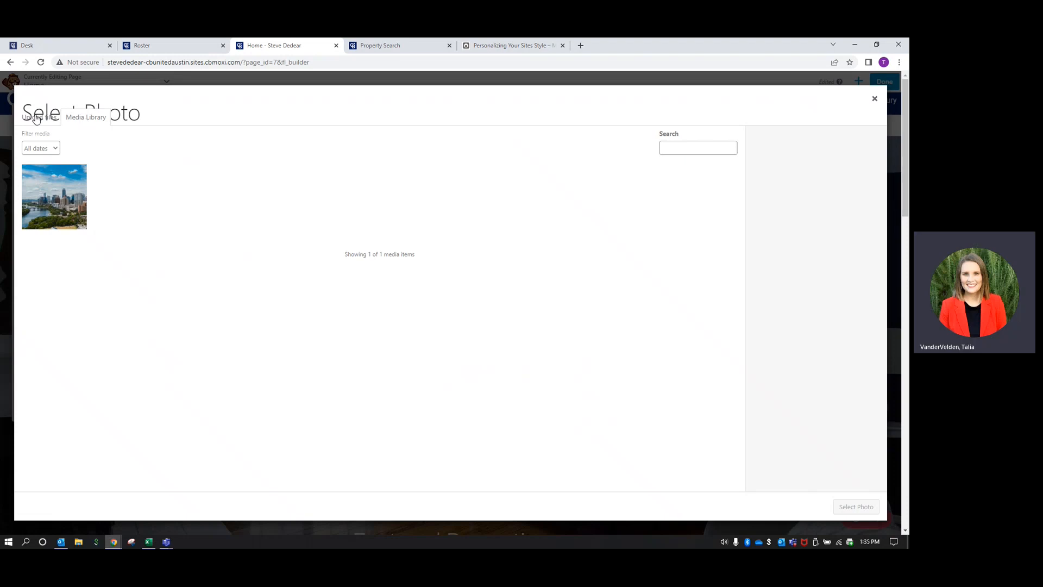
Upload the Austin (2).jpg and Austin (1) skyline photos to the media library
{"action": "left_click", "coordinate": [35, 118]}
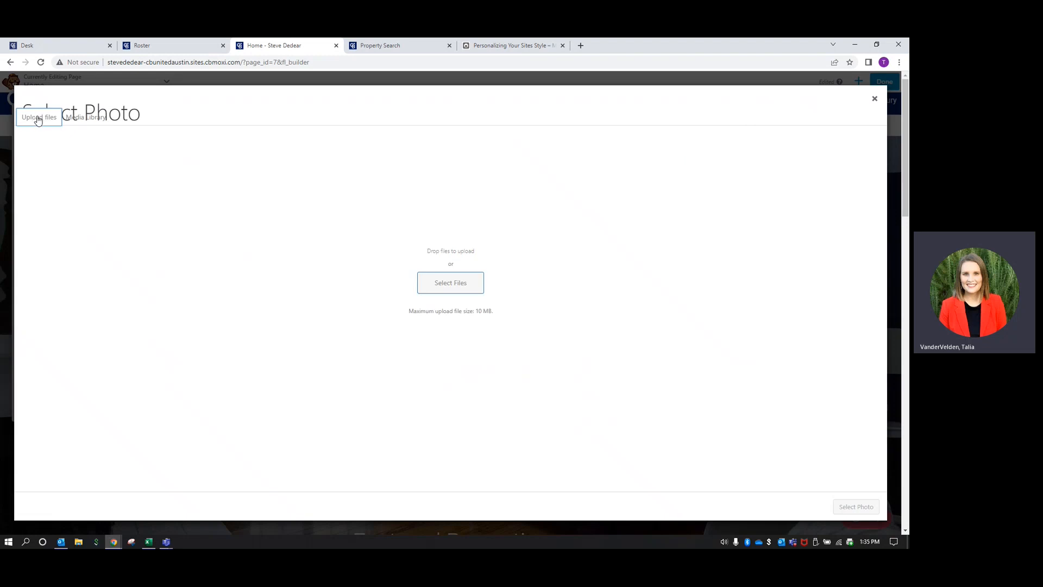
{"action": "left_click", "coordinate": [441, 284]}
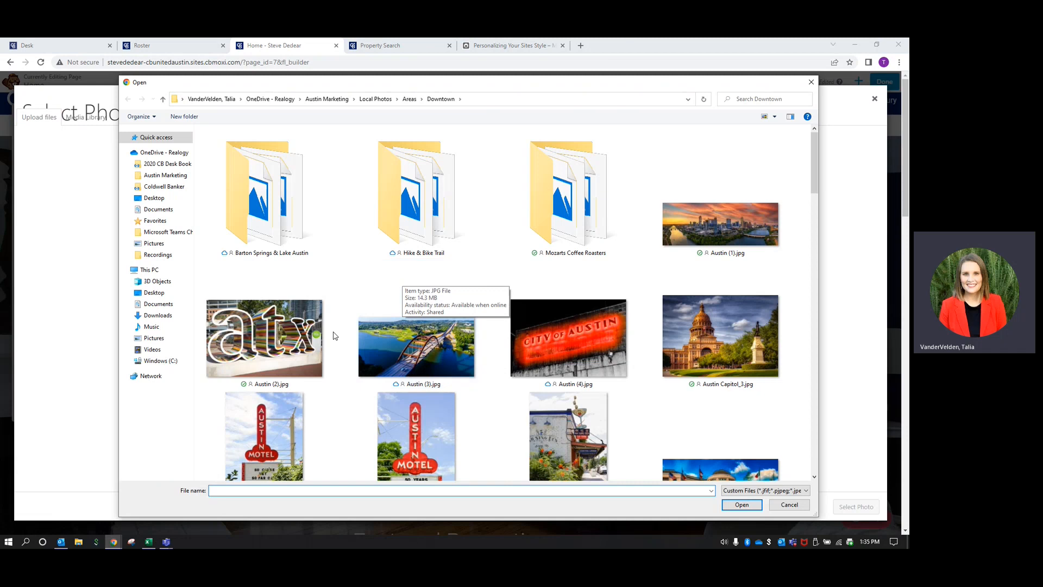
{"action": "left_click", "coordinate": [264, 337]}
{"action": "double_click", "coordinate": [264, 338]}
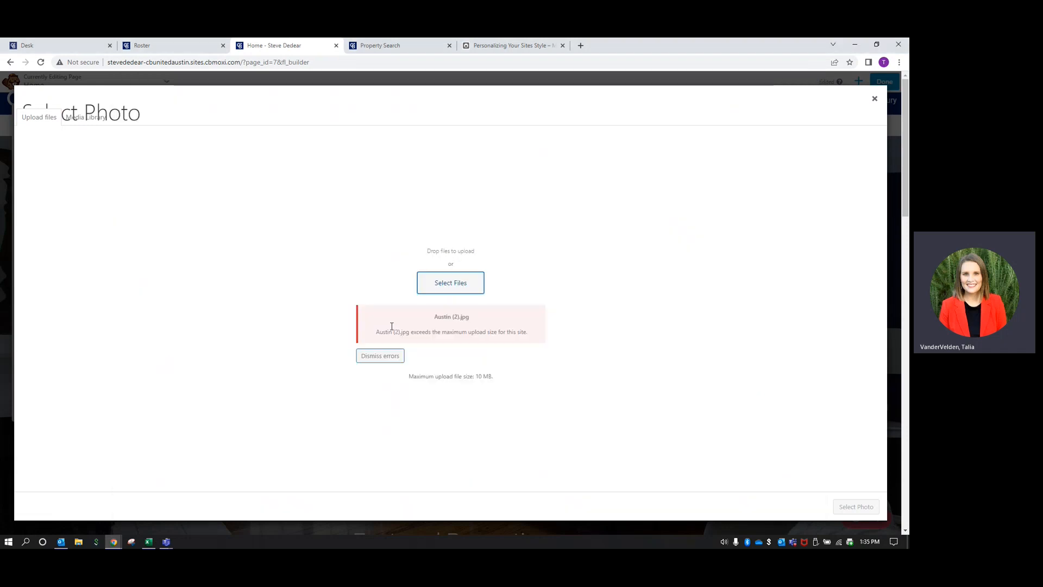
{"action": "left_click", "coordinate": [366, 356]}
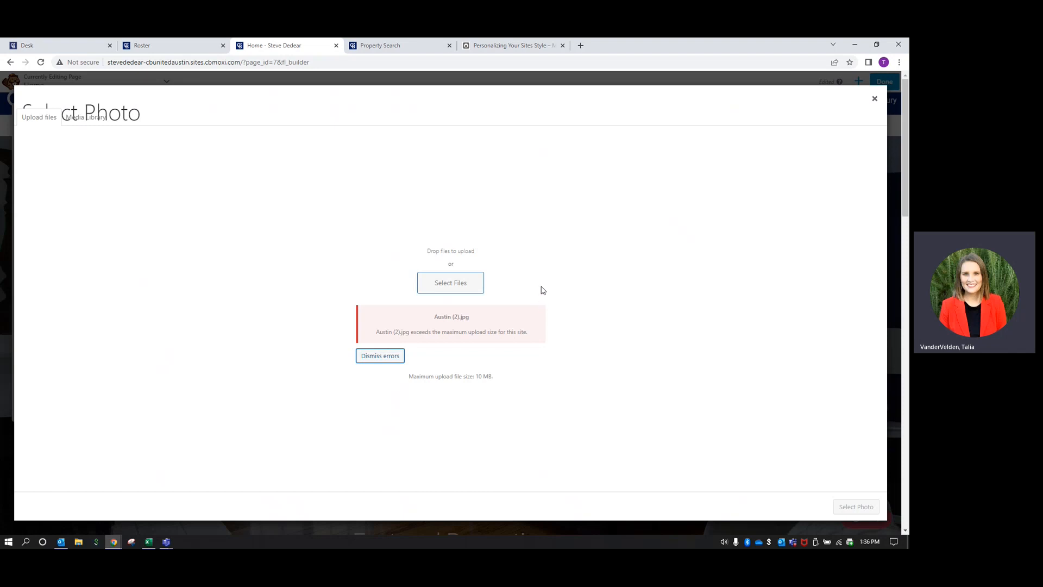
{"action": "left_click", "coordinate": [464, 291]}
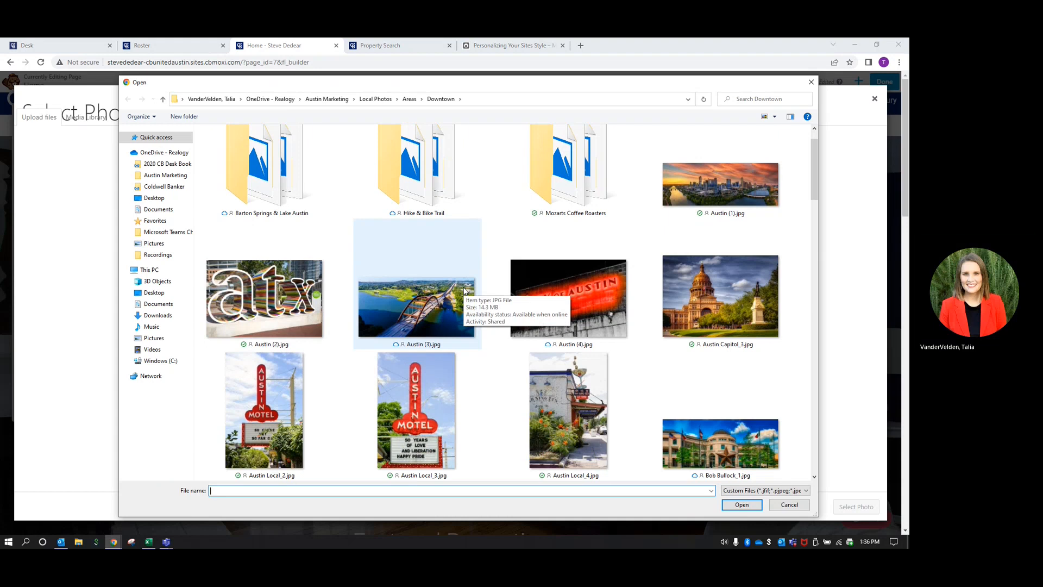
{"action": "left_click", "coordinate": [680, 188]}
{"action": "left_click", "coordinate": [742, 504]}
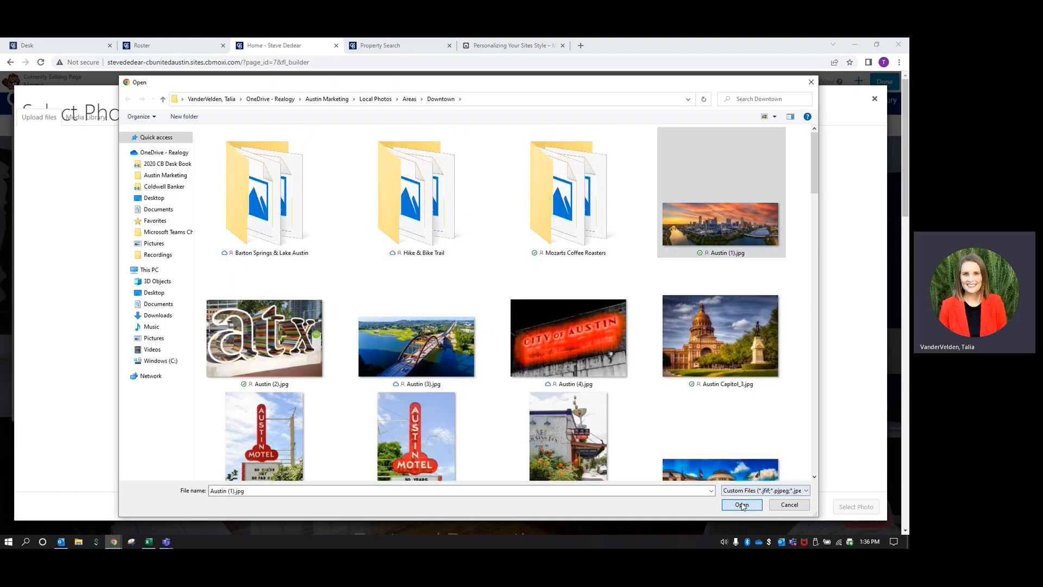
Upload the black-and-white Downtown_10 photo and set it as the hero row's parallax background
{"action": "left_click", "coordinate": [450, 287]}
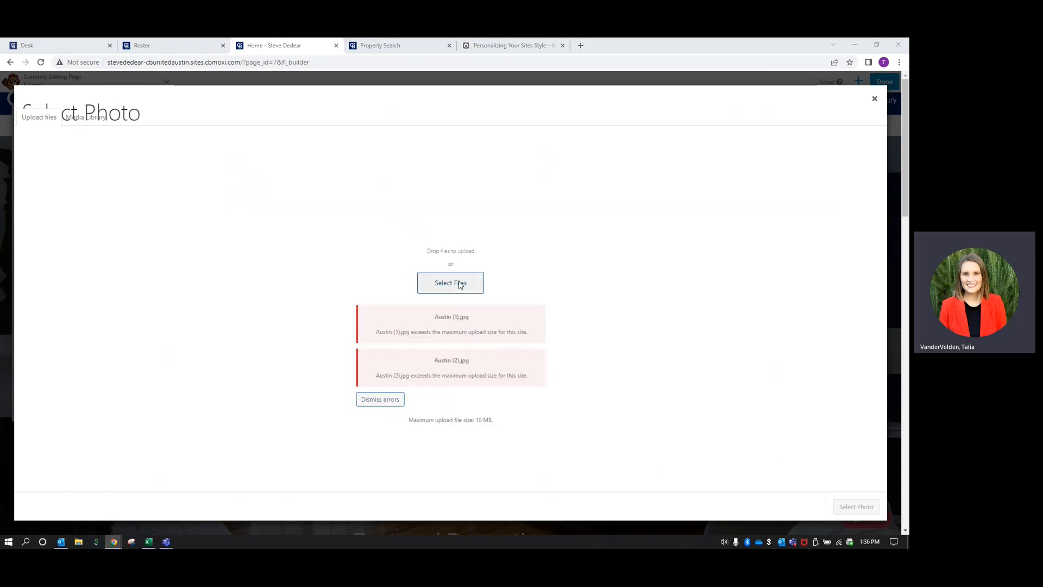
{"action": "scroll", "coordinate": [526, 338], "scroll_direction": "down", "scroll_amount": 5}
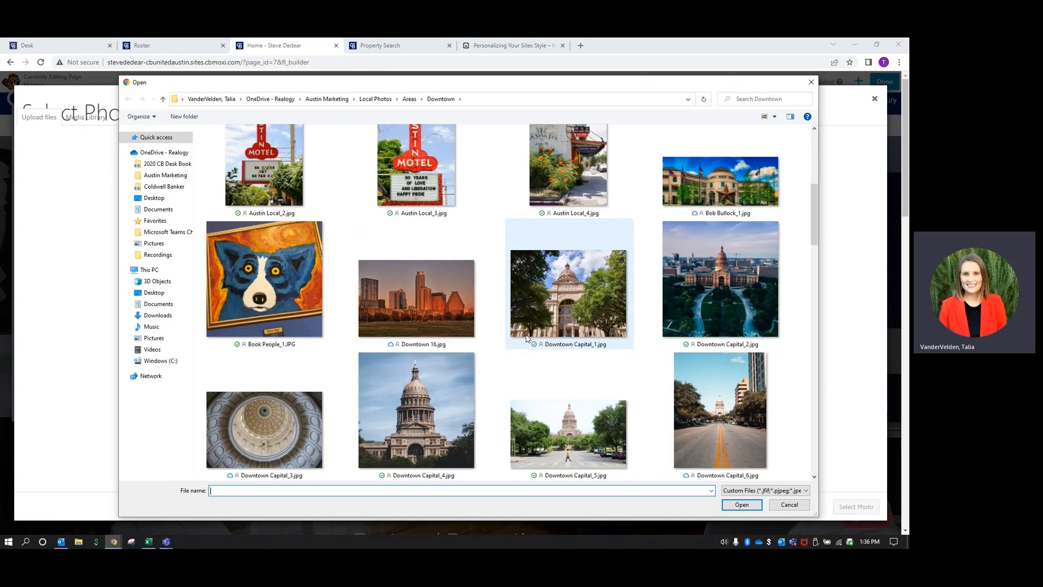
{"action": "scroll", "coordinate": [526, 337], "scroll_direction": "down", "scroll_amount": 6}
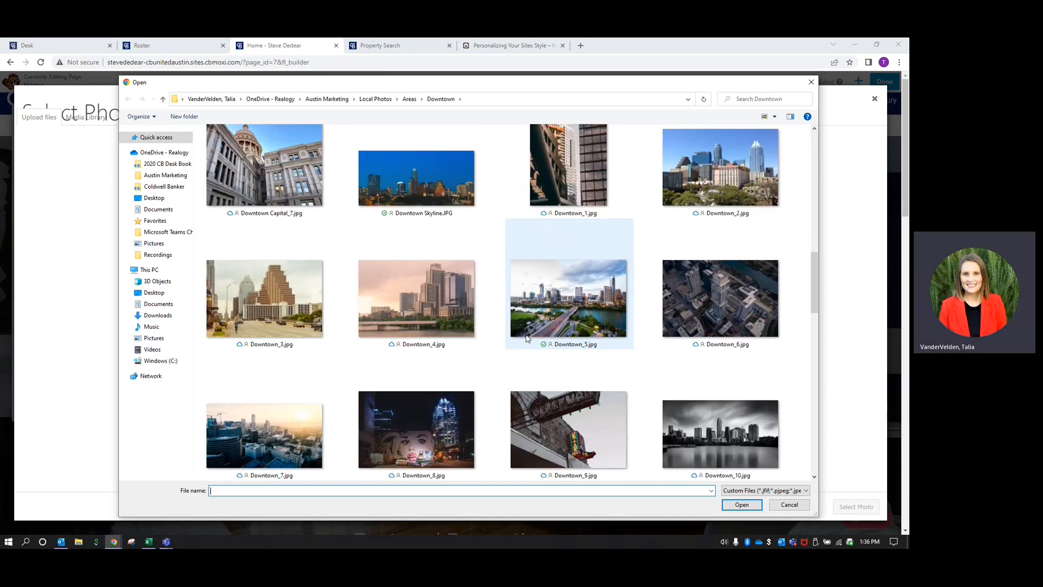
{"action": "scroll", "coordinate": [527, 338], "scroll_direction": "down", "scroll_amount": 2}
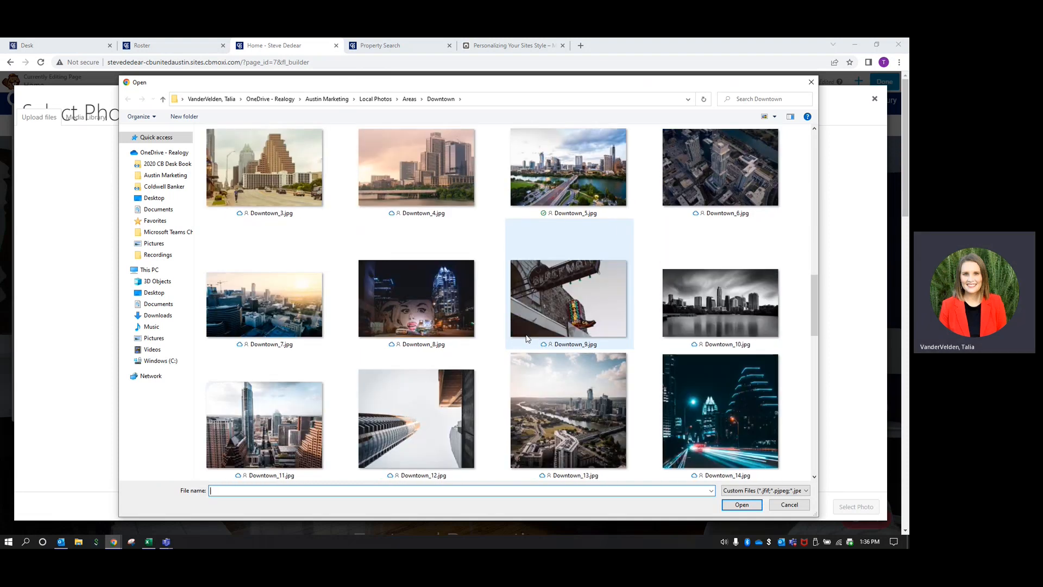
{"action": "left_click", "coordinate": [714, 303]}
{"action": "key", "text": "Return"}
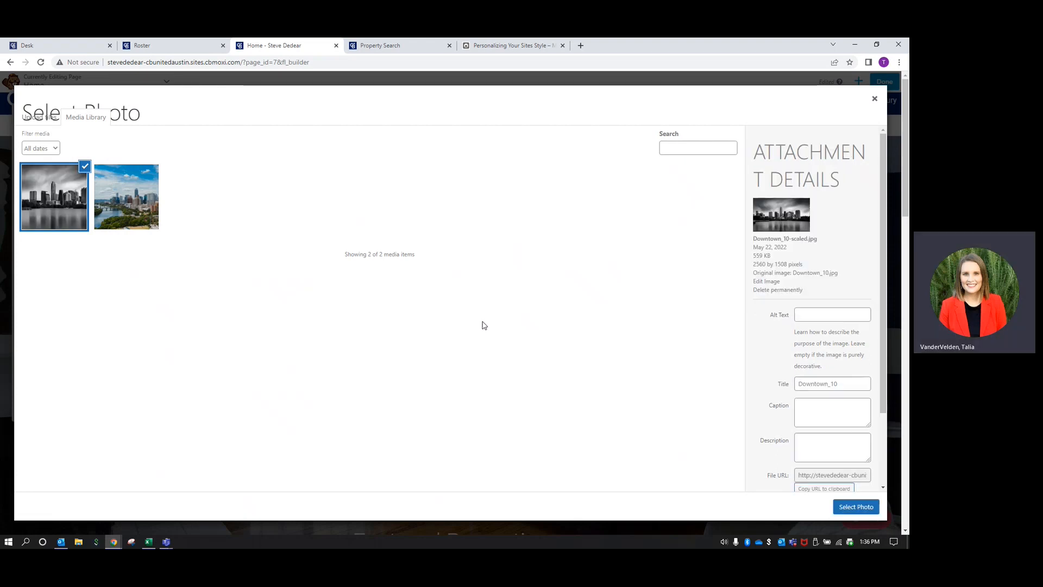
{"action": "left_click", "coordinate": [855, 506]}
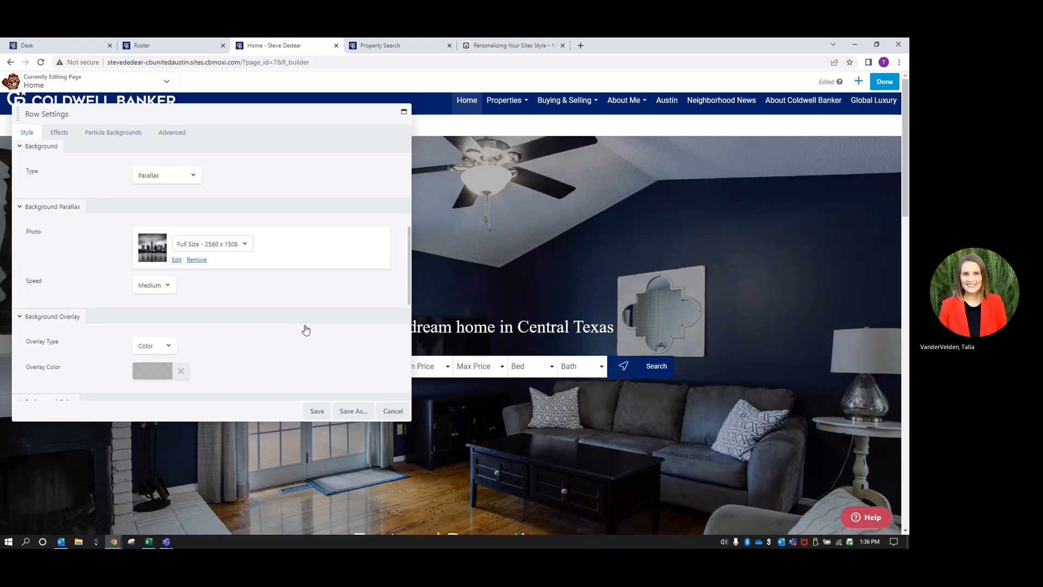
Save the hero row's new skyline background
{"action": "left_click", "coordinate": [308, 407]}
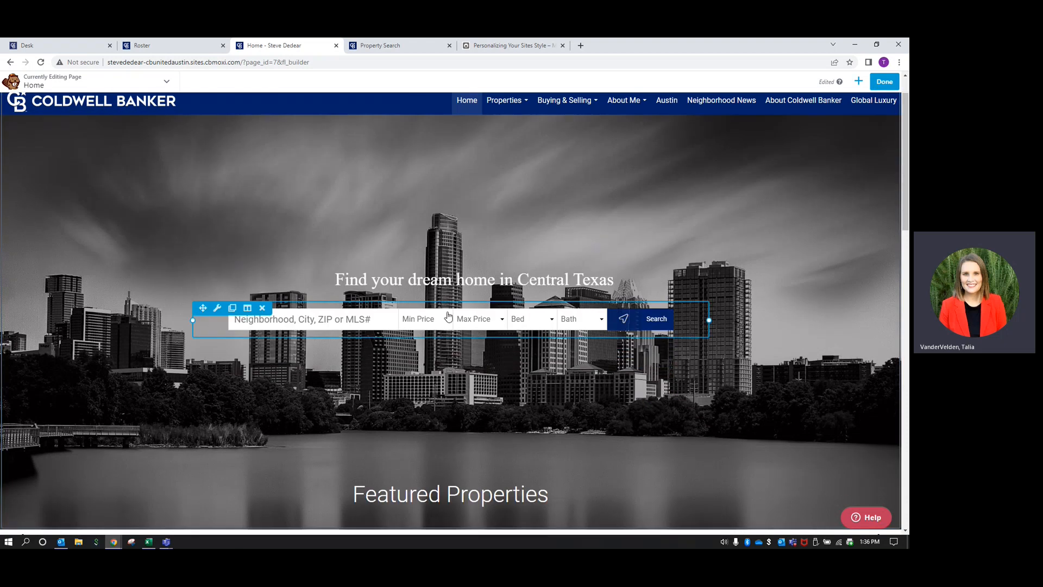
{"action": "scroll", "coordinate": [443, 313], "scroll_direction": "down", "scroll_amount": 3}
{"action": "scroll", "coordinate": [438, 436], "scroll_direction": "down", "scroll_amount": 2}
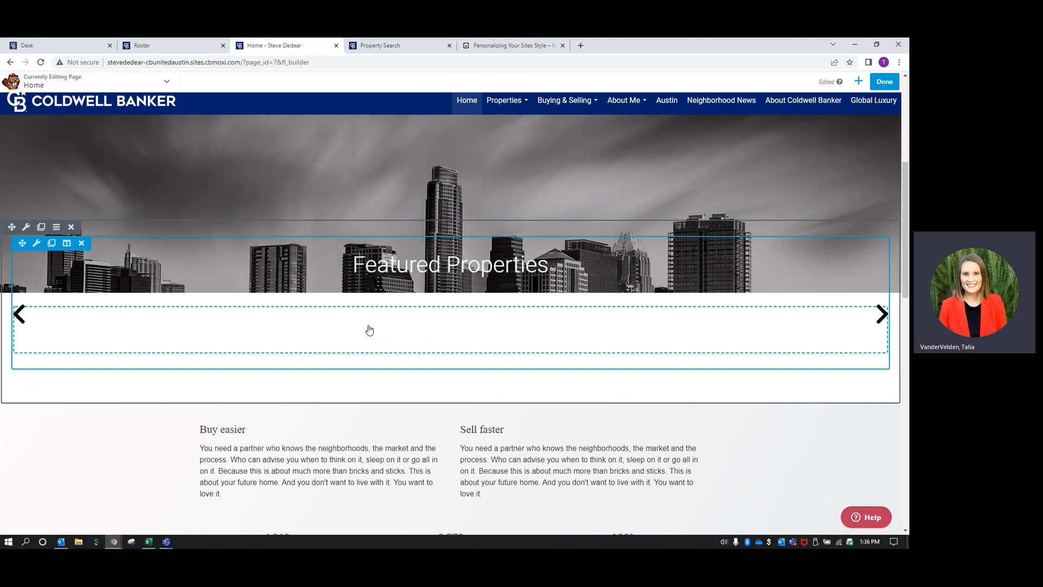
Delete the empty Featured Properties row and bring up the list of available modules
{"action": "left_click", "coordinate": [71, 226]}
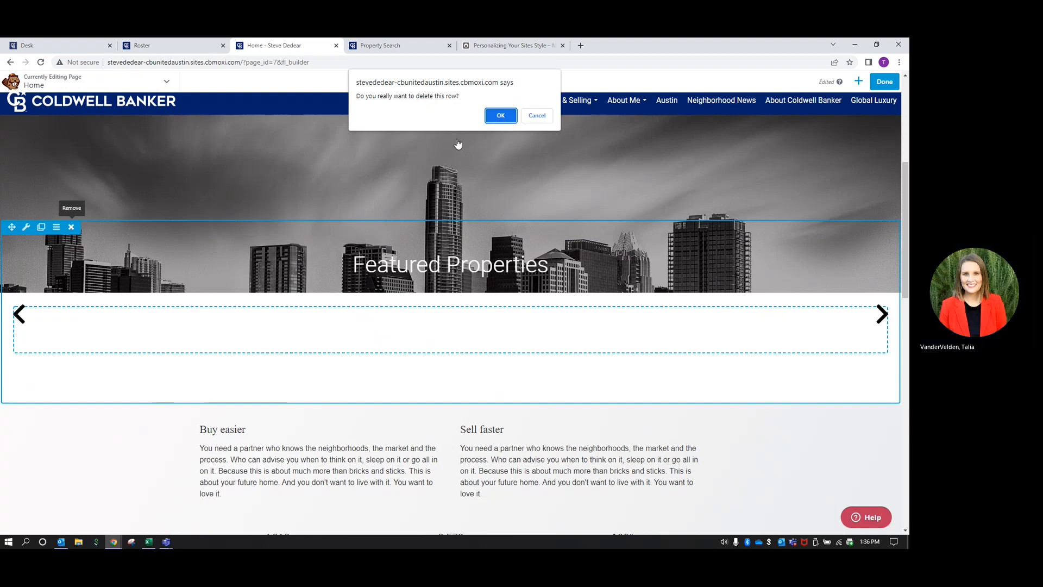
{"action": "left_click", "coordinate": [499, 116]}
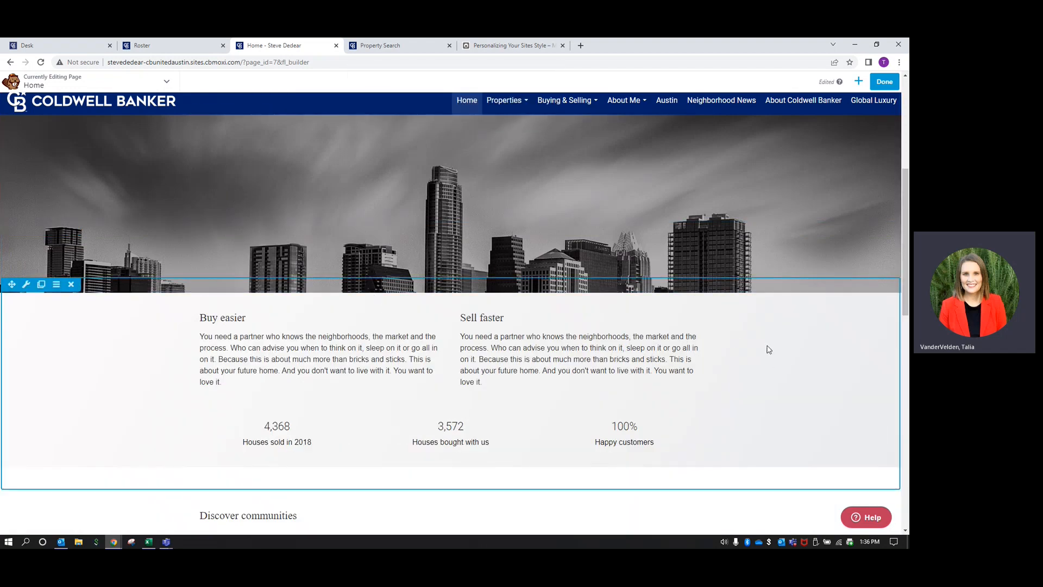
{"action": "left_click", "coordinate": [859, 81]}
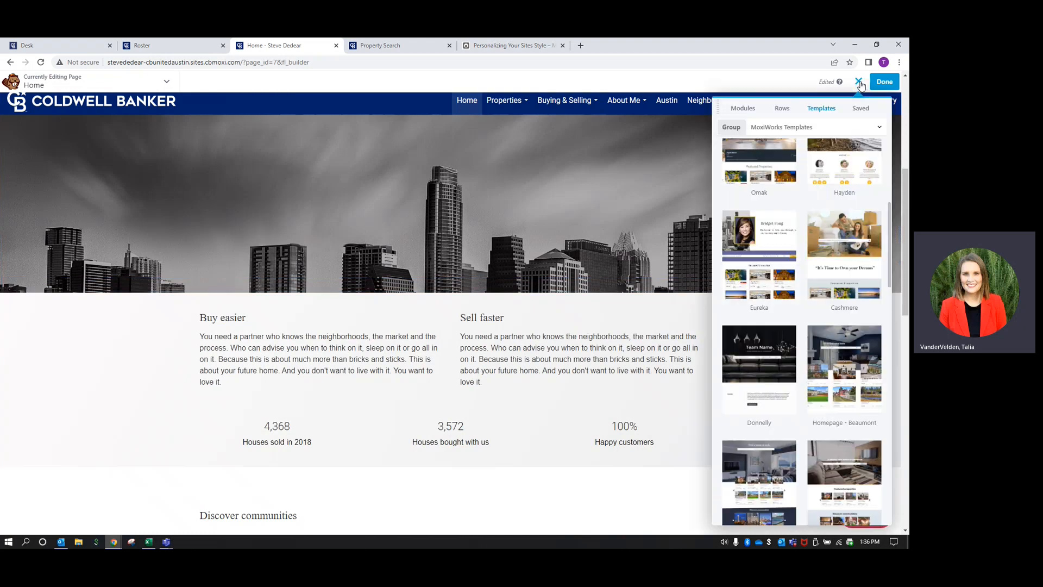
{"action": "left_click", "coordinate": [749, 110]}
Drag a Custom Searches widget below the hero and title it 'Austin Properties for Sale'
{"action": "left_click", "coordinate": [772, 127]}
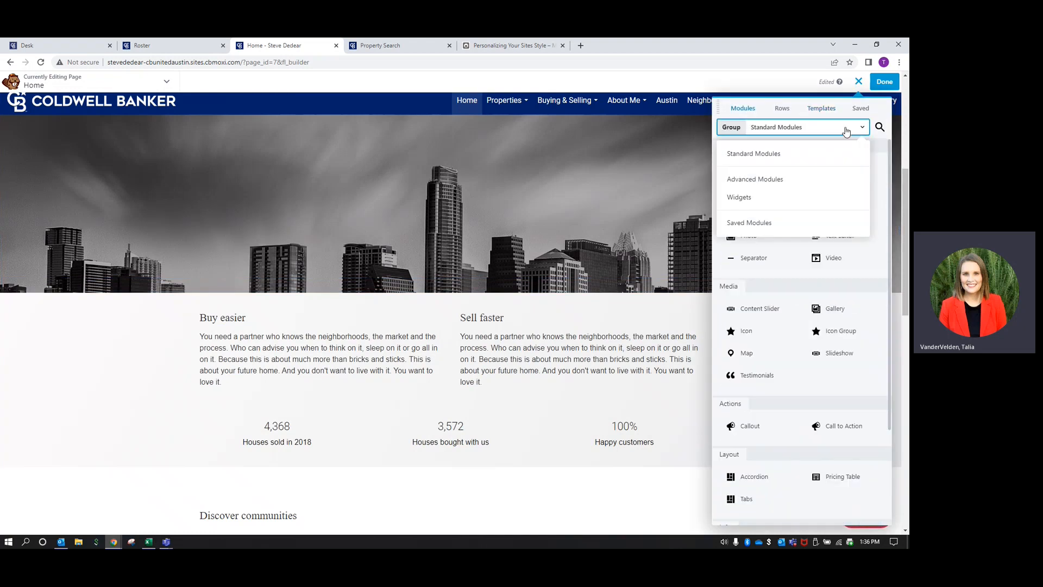
{"action": "left_click", "coordinate": [757, 197]}
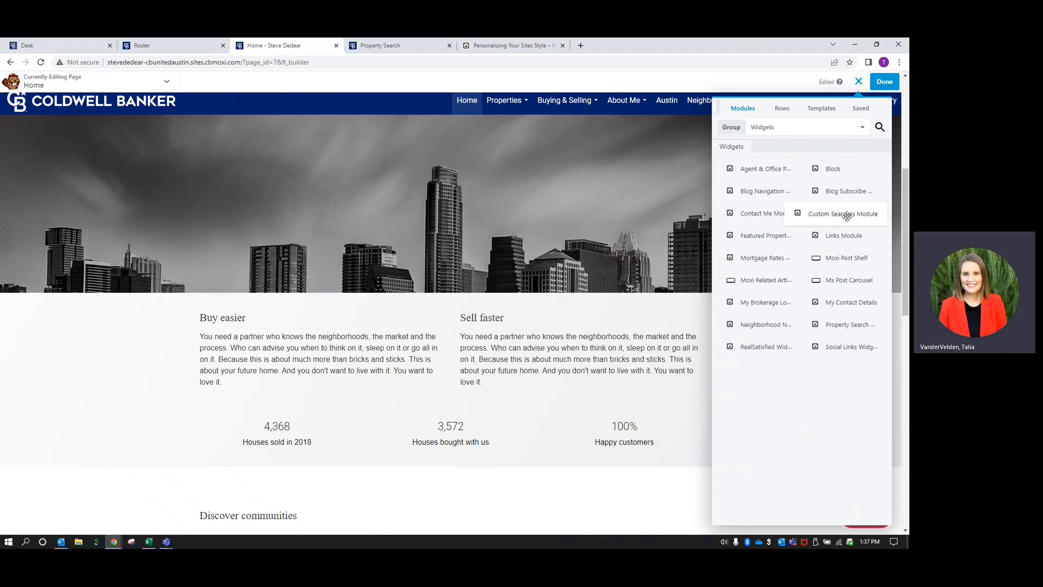
{"action": "left_click_drag", "start_coordinate": [848, 219], "coordinate": [522, 292]}
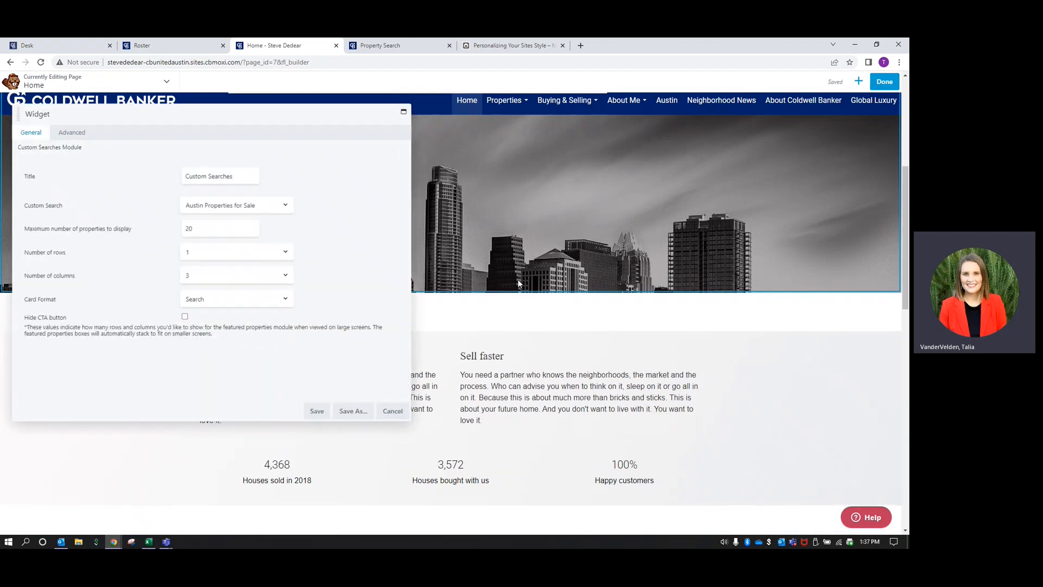
{"action": "key", "text": "BackSpace"}
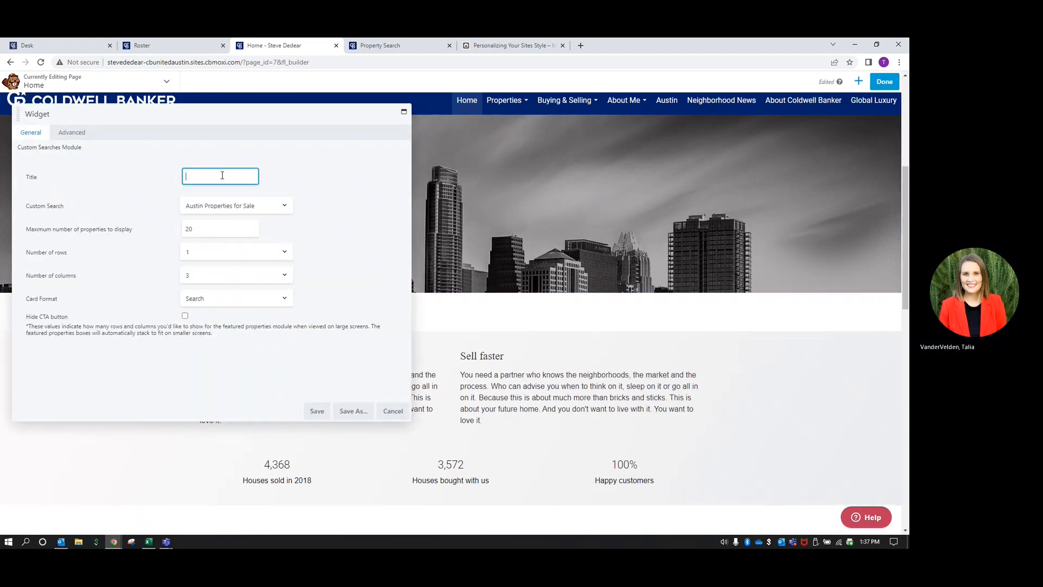
{"action": "type", "text": "Austin prope"}
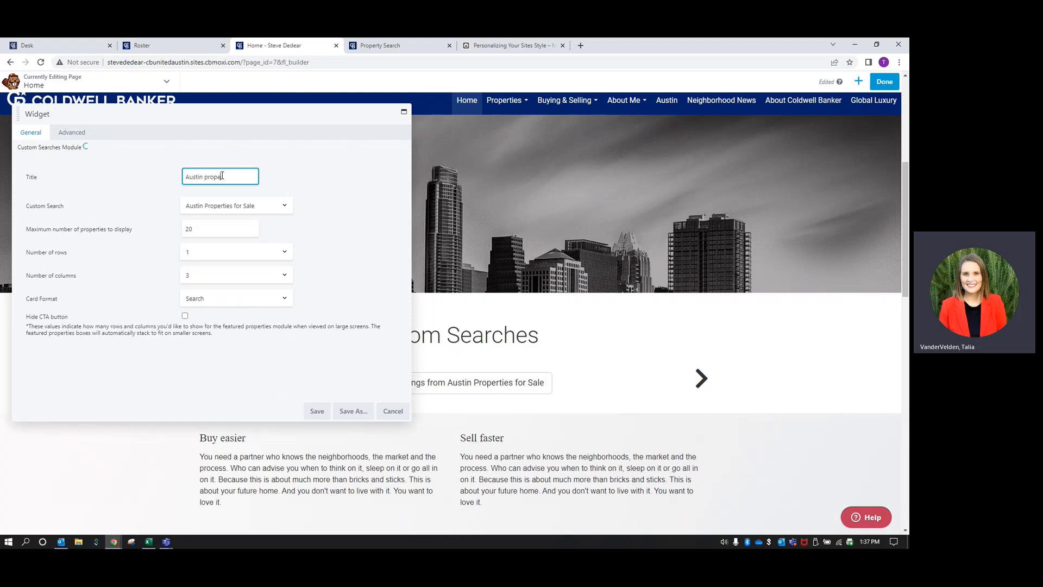
{"action": "type", "text": "rties for Sale"}
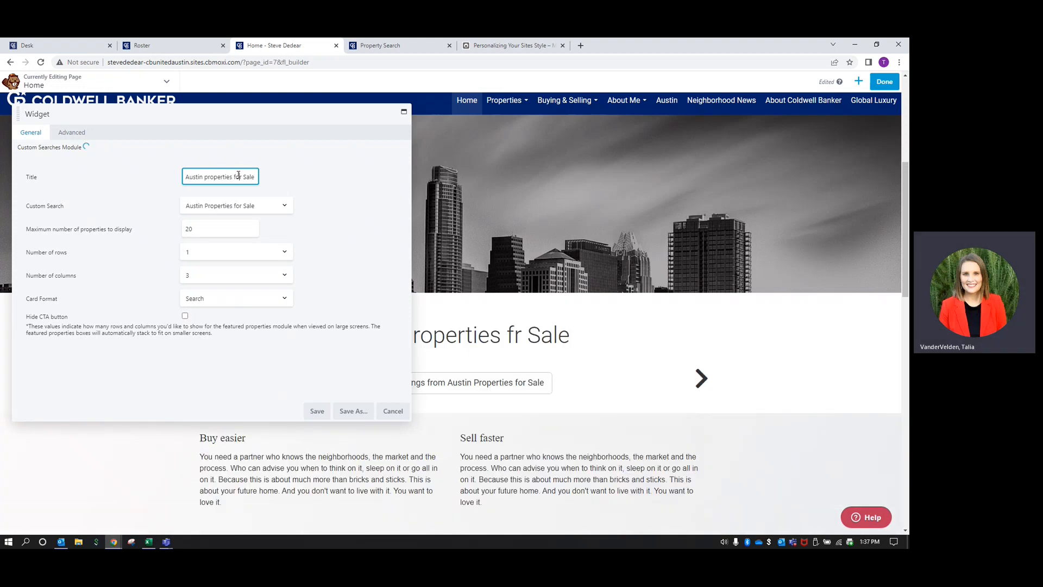
{"action": "left_click", "coordinate": [208, 175]}
{"action": "key", "text": "BackSpace"}
{"action": "type", "text": "P"}
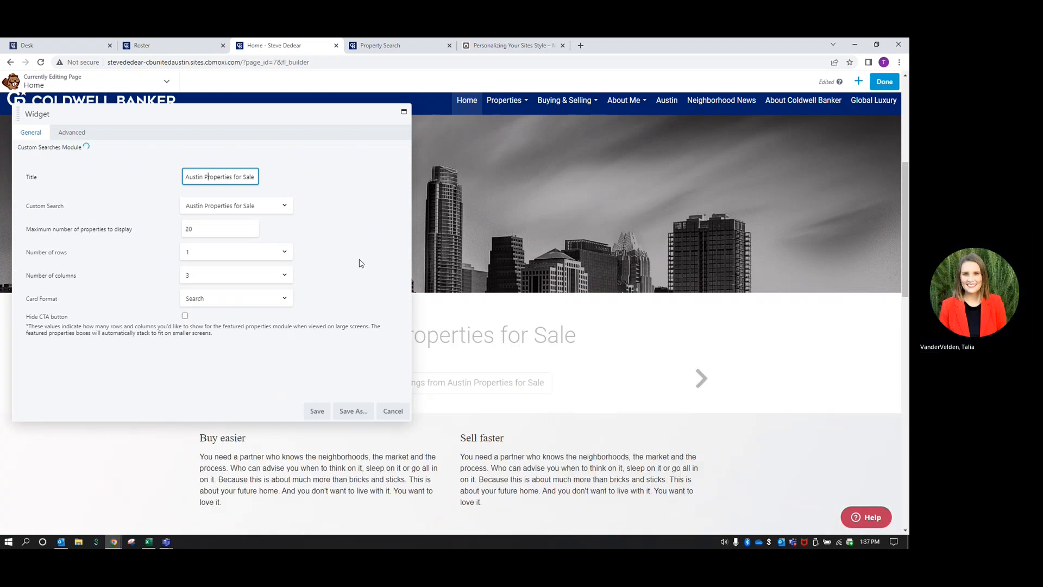
Save the Austin Properties for Sale module and scroll to the page bottom
{"action": "left_click", "coordinate": [320, 418]}
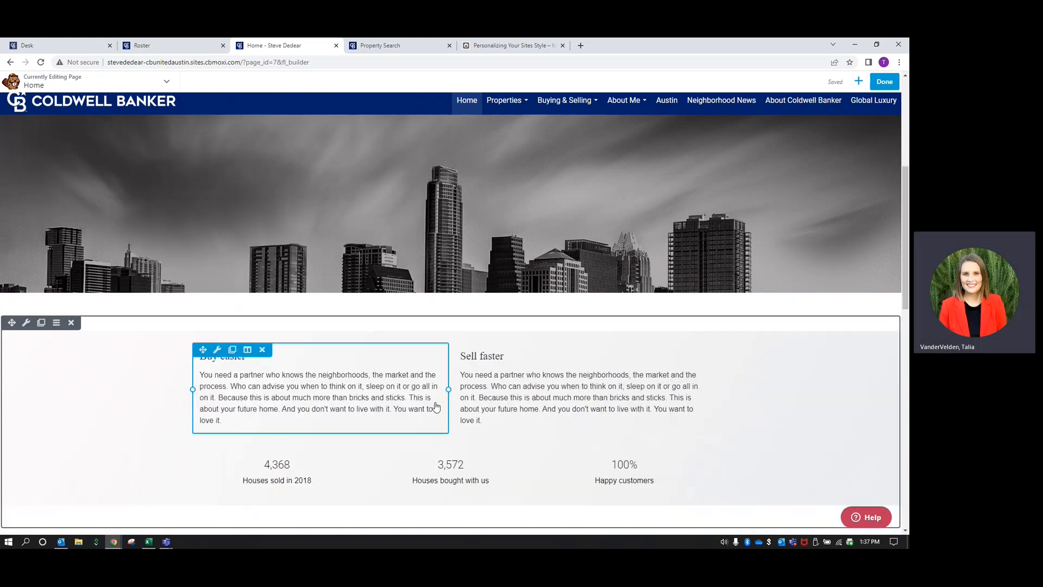
{"action": "scroll", "coordinate": [626, 339], "scroll_direction": "down", "scroll_amount": 2}
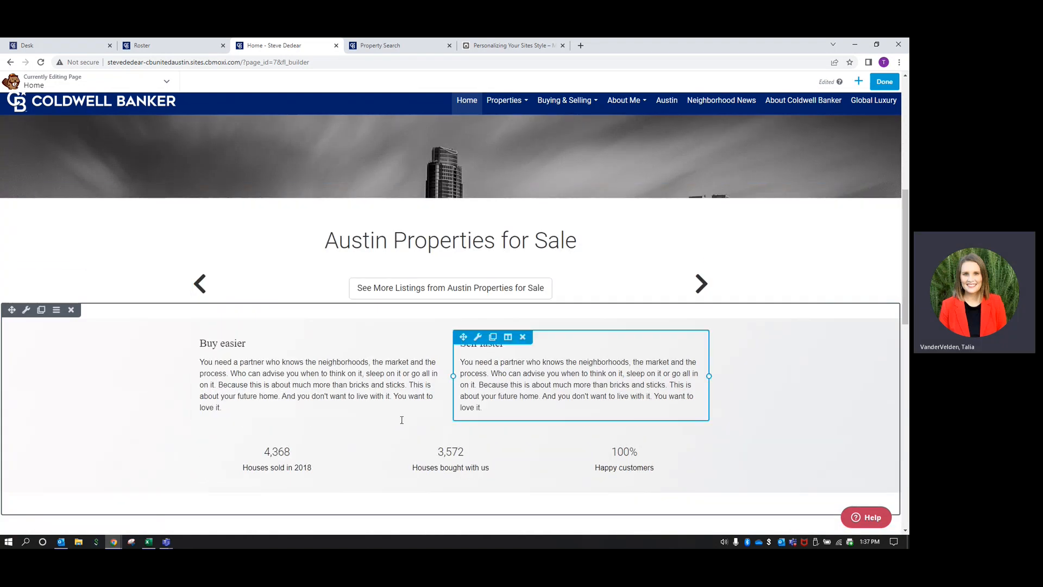
{"action": "scroll", "coordinate": [356, 378], "scroll_direction": "down", "scroll_amount": 3}
{"action": "scroll", "coordinate": [356, 376], "scroll_direction": "down", "scroll_amount": 6}
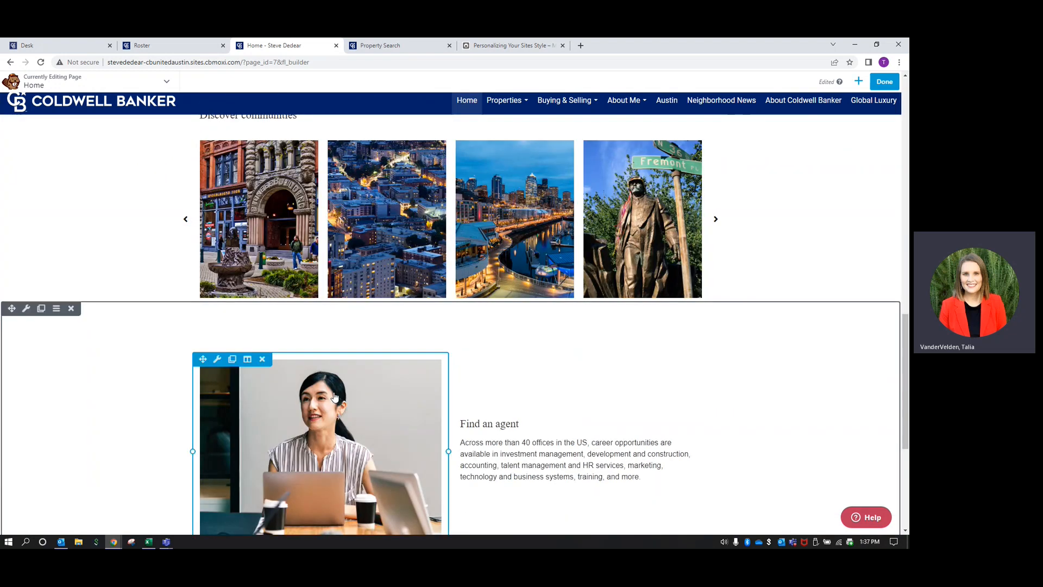
{"action": "scroll", "coordinate": [335, 396], "scroll_direction": "down", "scroll_amount": 2}
{"action": "scroll", "coordinate": [335, 331], "scroll_direction": "down", "scroll_amount": 2}
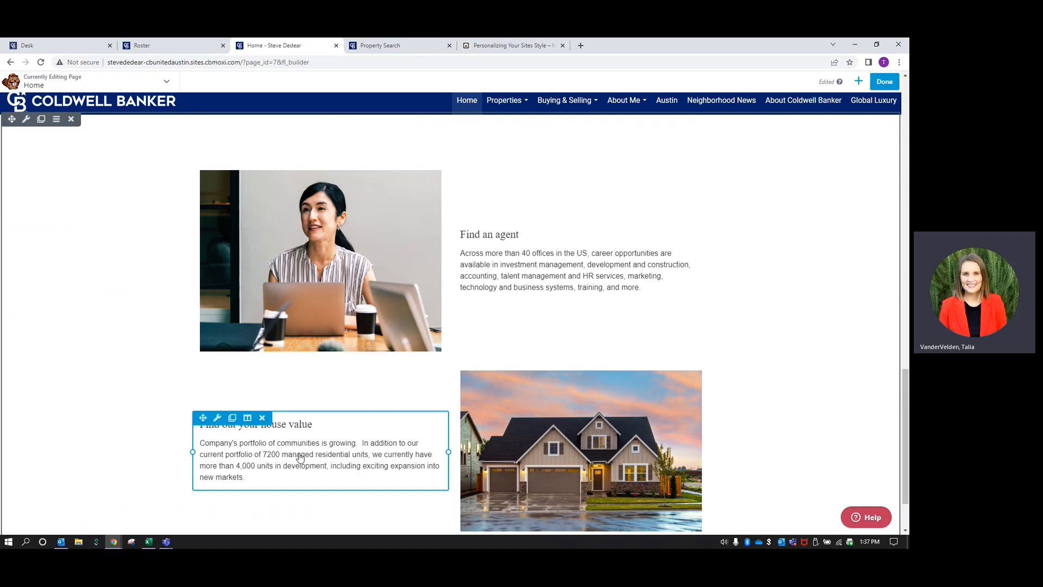
{"action": "scroll", "coordinate": [297, 457], "scroll_direction": "down", "scroll_amount": 1}
{"action": "scroll", "coordinate": [568, 412], "scroll_direction": "down", "scroll_amount": 1}
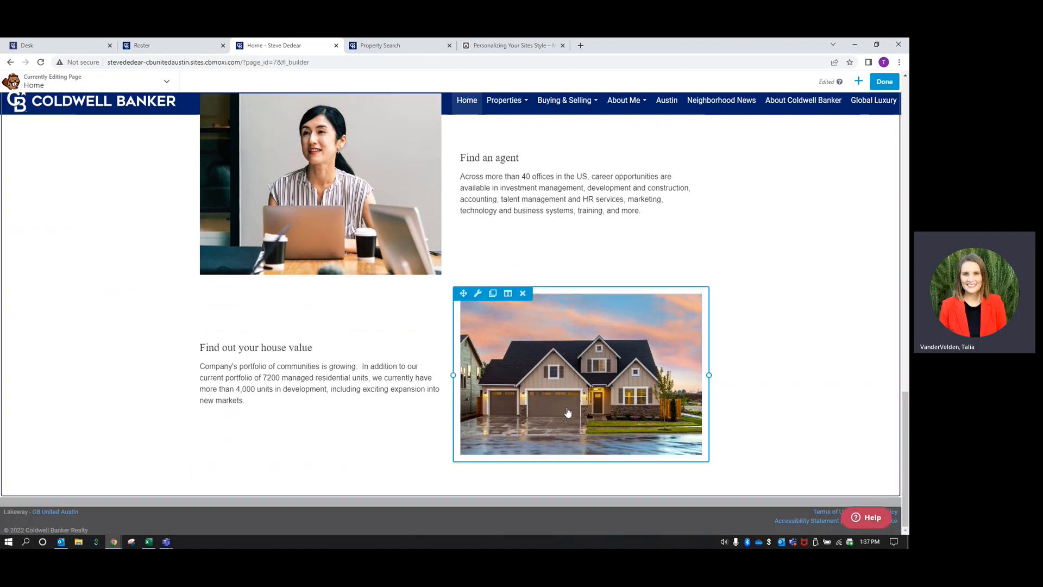
Add a Contact Me form headed 'Get started on your home search today!' and save it
{"action": "left_click", "coordinate": [859, 82]}
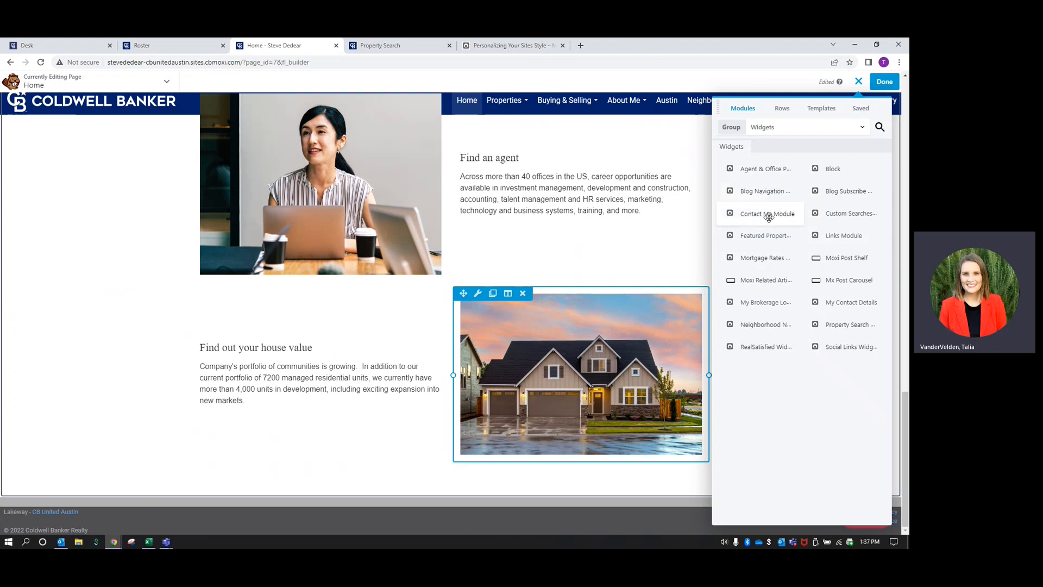
{"action": "left_click_drag", "start_coordinate": [769, 217], "coordinate": [444, 488]}
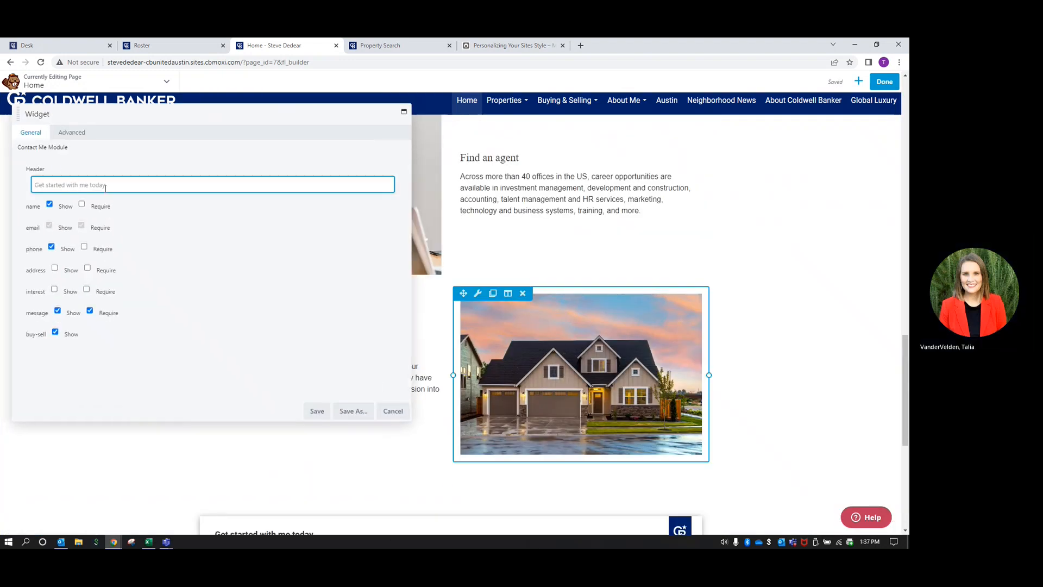
{"action": "type", "text": "G"}
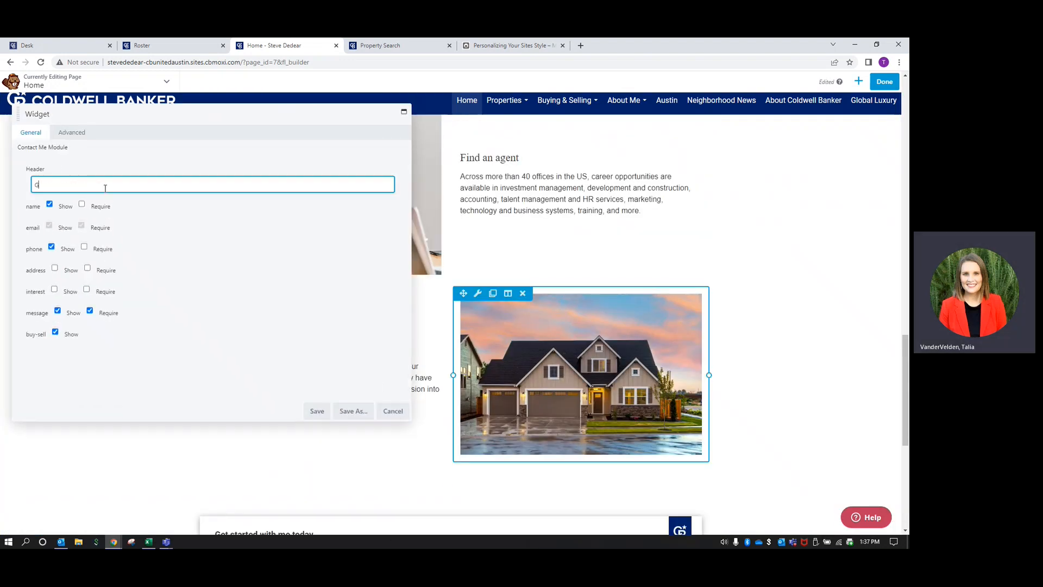
{"action": "type", "text": "et started on yo"}
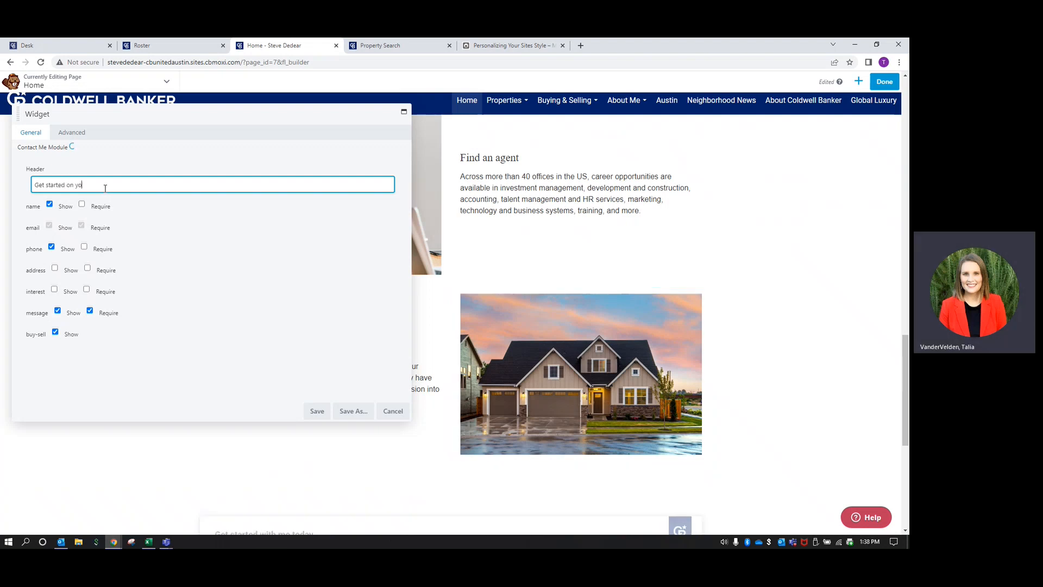
{"action": "type", "text": "ur home search"}
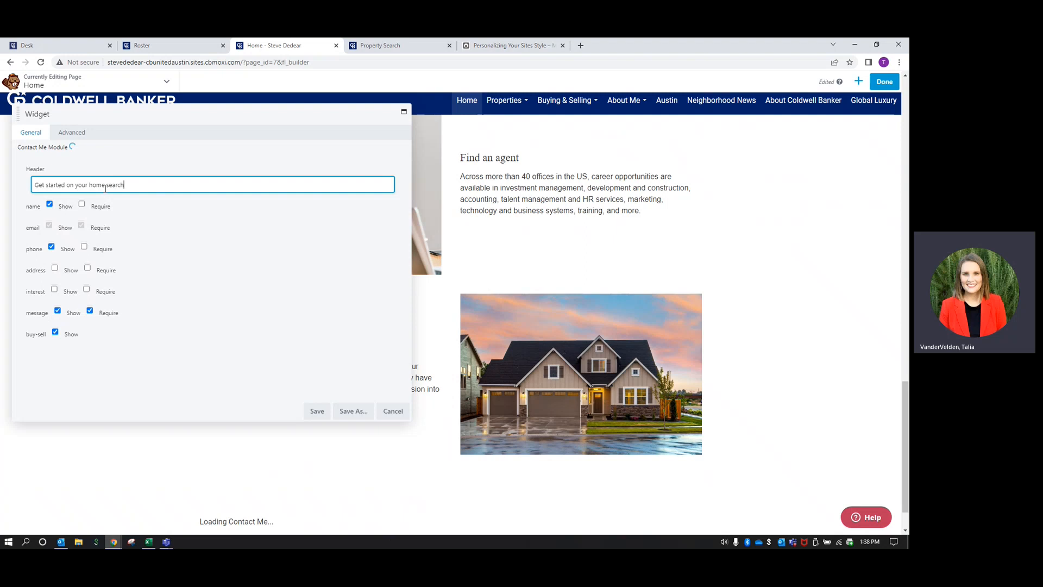
{"action": "type", "text": " today!"}
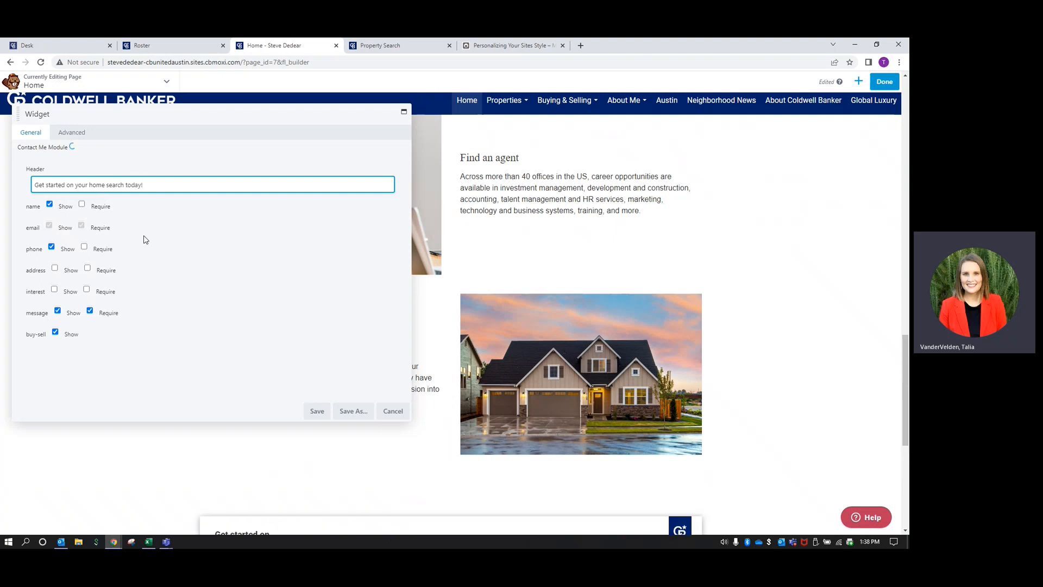
{"action": "left_click", "coordinate": [317, 412]}
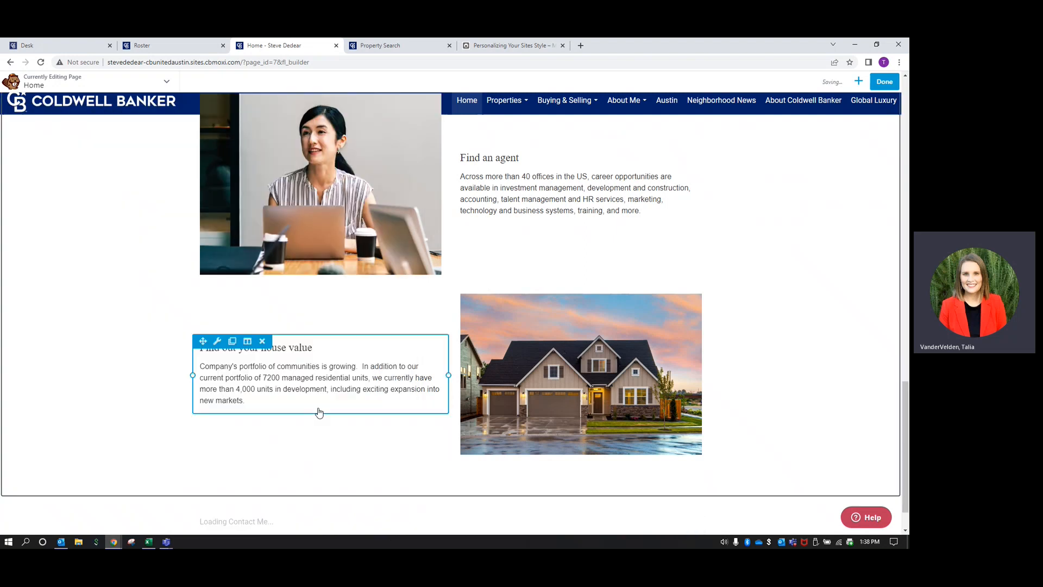
{"action": "scroll", "coordinate": [363, 429], "scroll_direction": "down", "scroll_amount": 1}
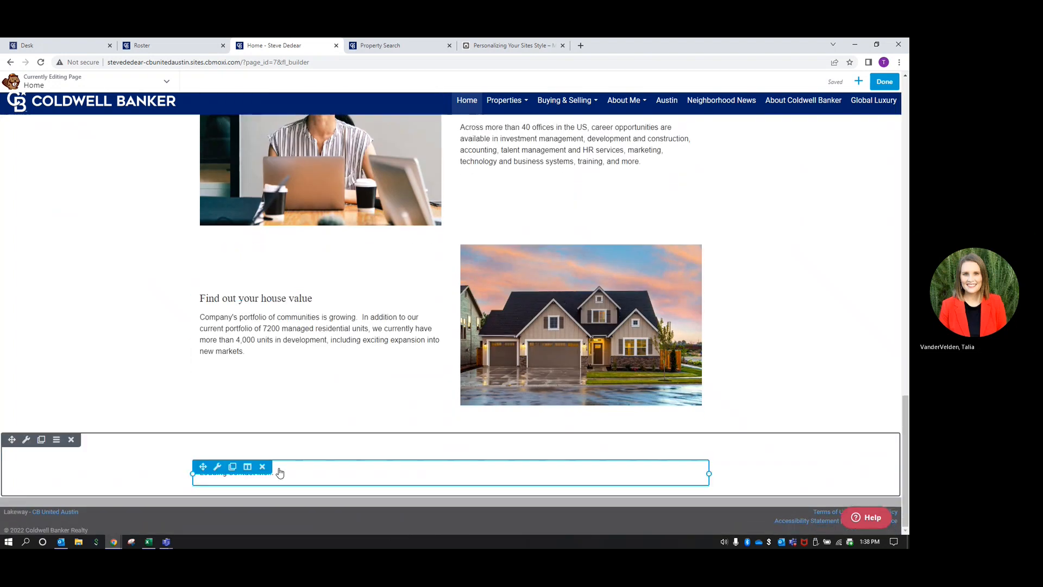
{"action": "scroll", "coordinate": [627, 315], "scroll_direction": "down", "scroll_amount": 3}
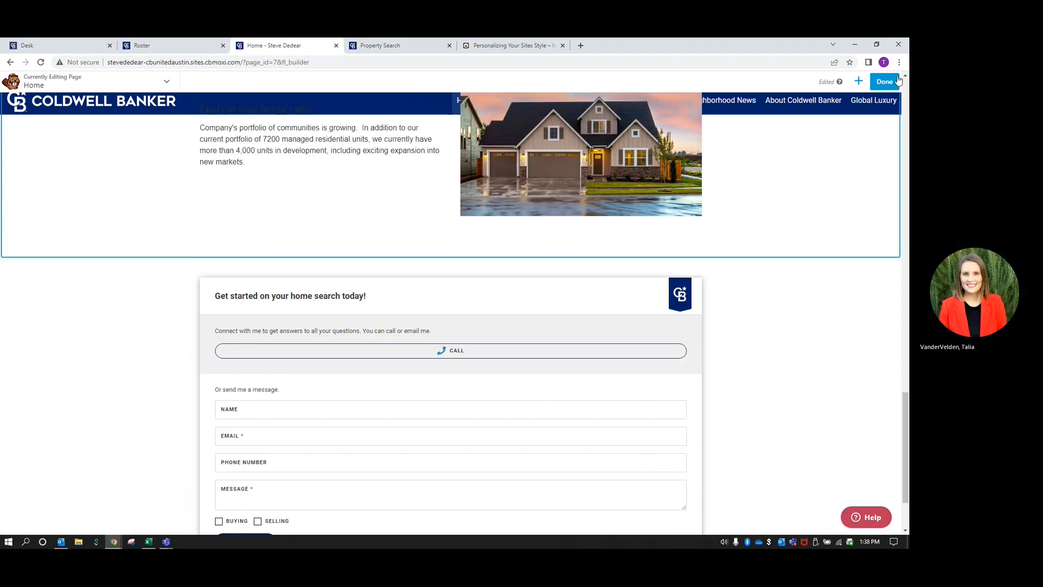
Place a Neighborhood News widget in a new row and save it
{"action": "left_click", "coordinate": [858, 80]}
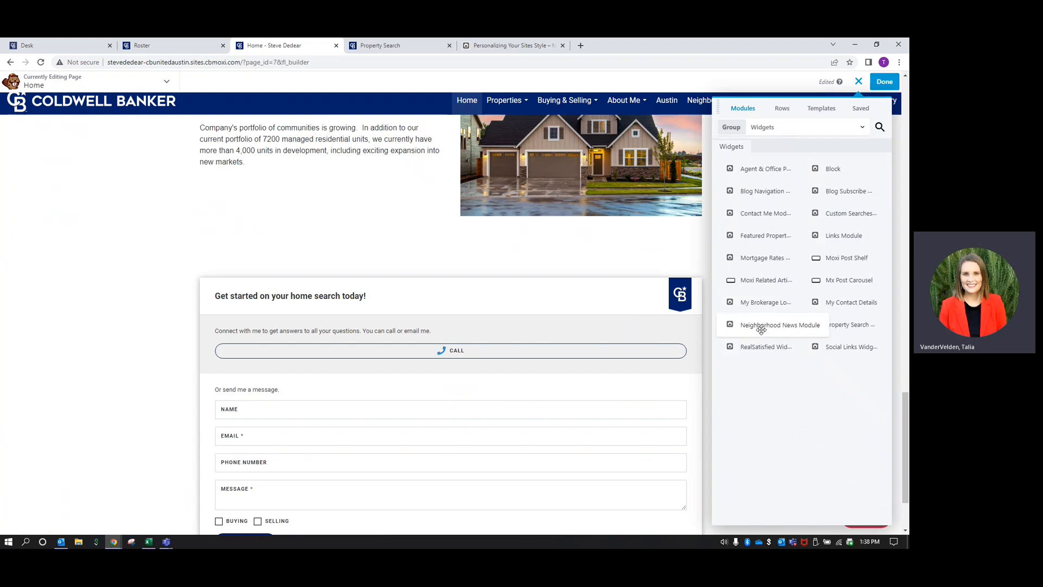
{"action": "left_click_drag", "start_coordinate": [761, 329], "coordinate": [535, 220]}
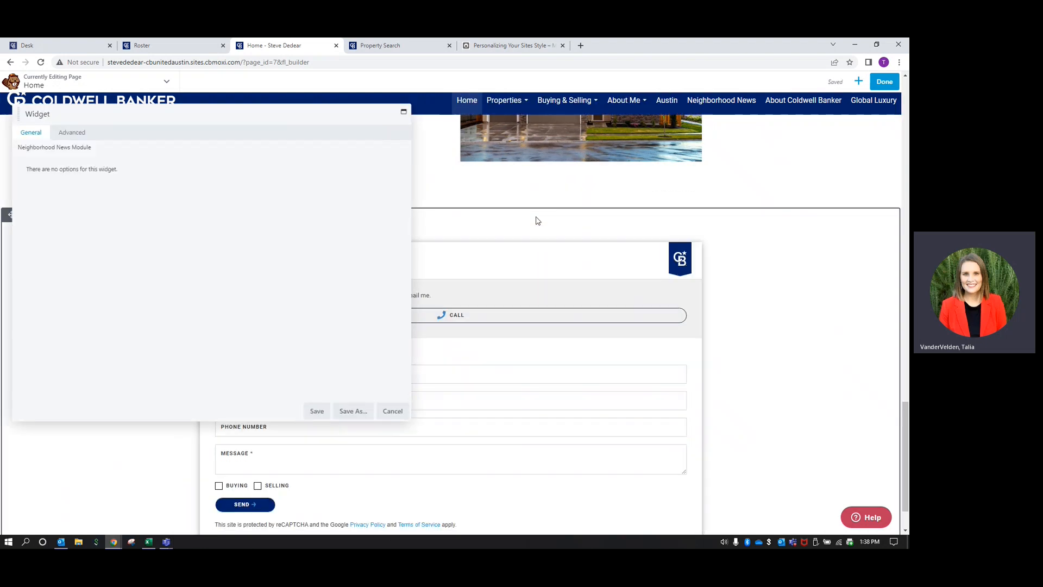
{"action": "left_click", "coordinate": [65, 134]}
{"action": "left_click", "coordinate": [317, 411]}
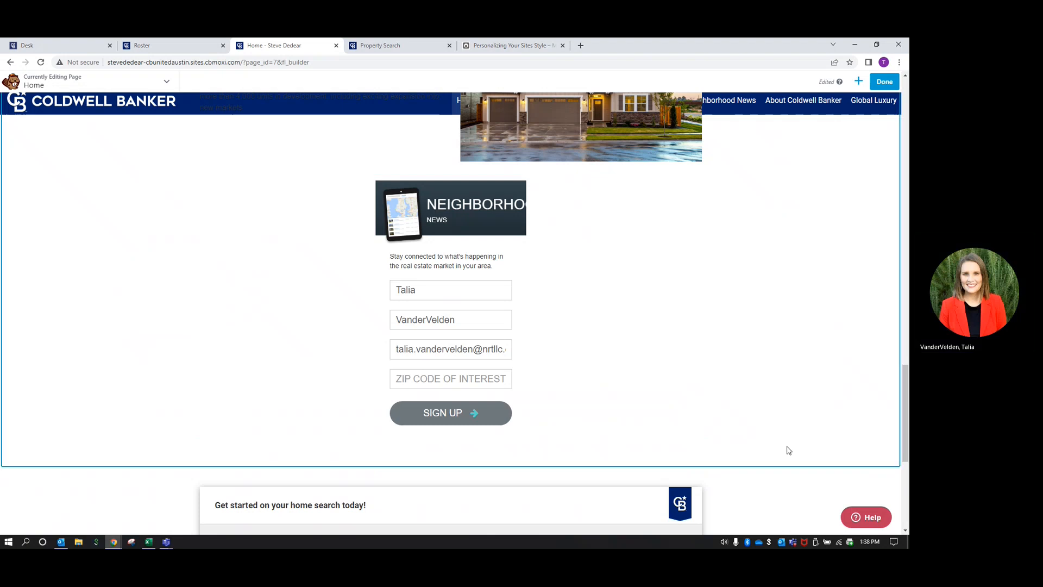
Return to the Austin Properties for Sale section and reopen the modules panel
{"action": "scroll", "coordinate": [783, 440], "scroll_direction": "down", "scroll_amount": 5}
{"action": "scroll", "coordinate": [826, 194], "scroll_direction": "up", "scroll_amount": 12}
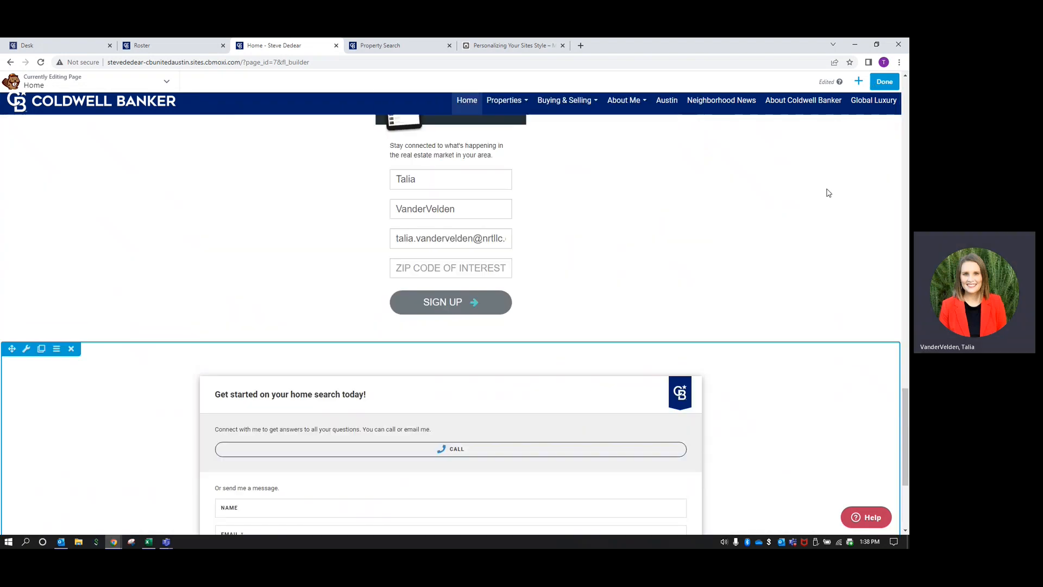
{"action": "scroll", "coordinate": [826, 194], "scroll_direction": "up", "scroll_amount": 4}
{"action": "left_click", "coordinate": [858, 81]}
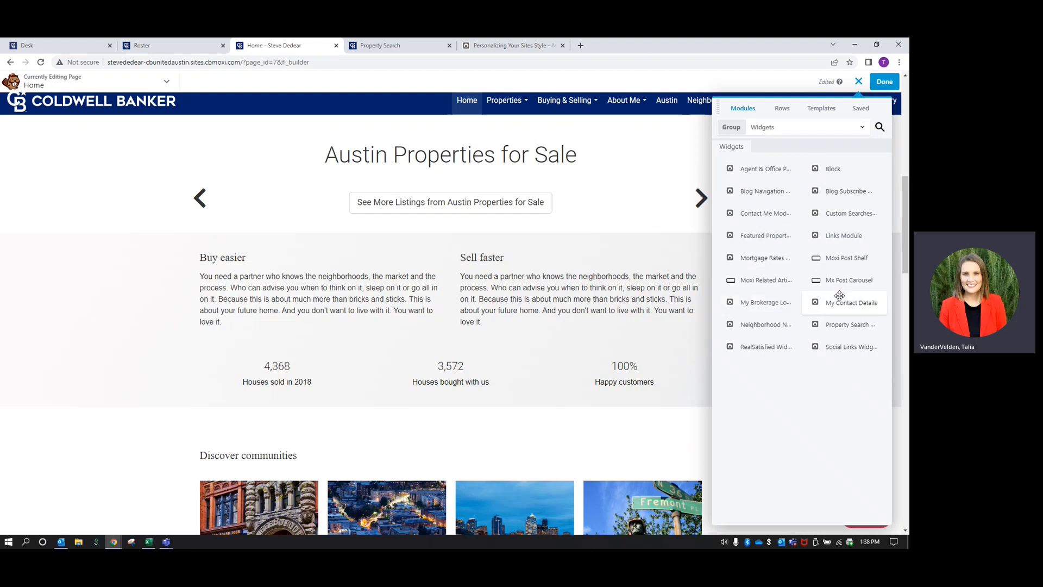
Browse the Standard Modules group in the modules panel
{"action": "left_click", "coordinate": [795, 128]}
{"action": "left_click", "coordinate": [780, 153]}
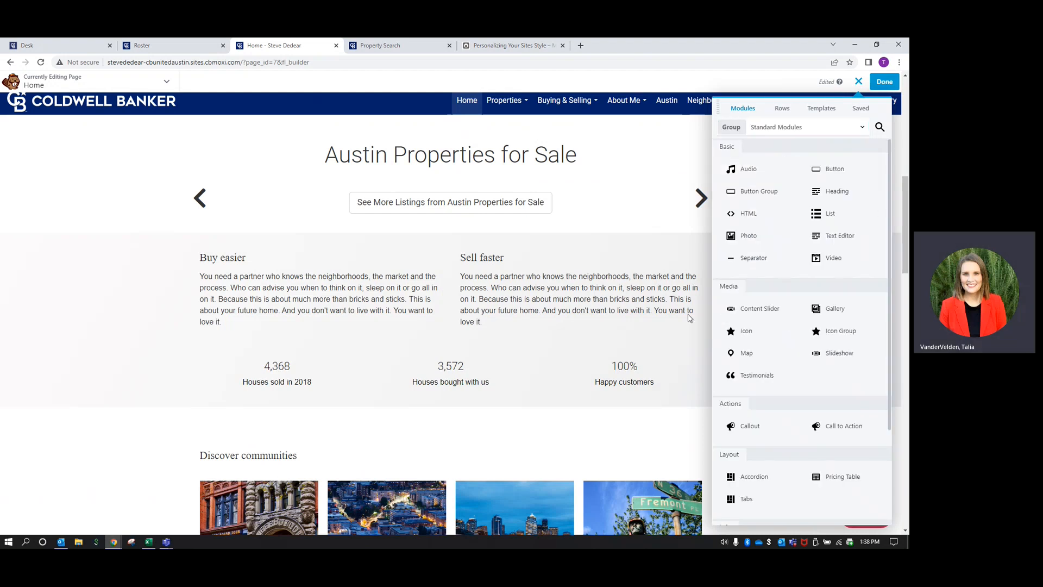
{"action": "scroll", "coordinate": [614, 383], "scroll_direction": "down", "scroll_amount": 5}
{"action": "scroll", "coordinate": [614, 383], "scroll_direction": "up", "scroll_amount": 3}
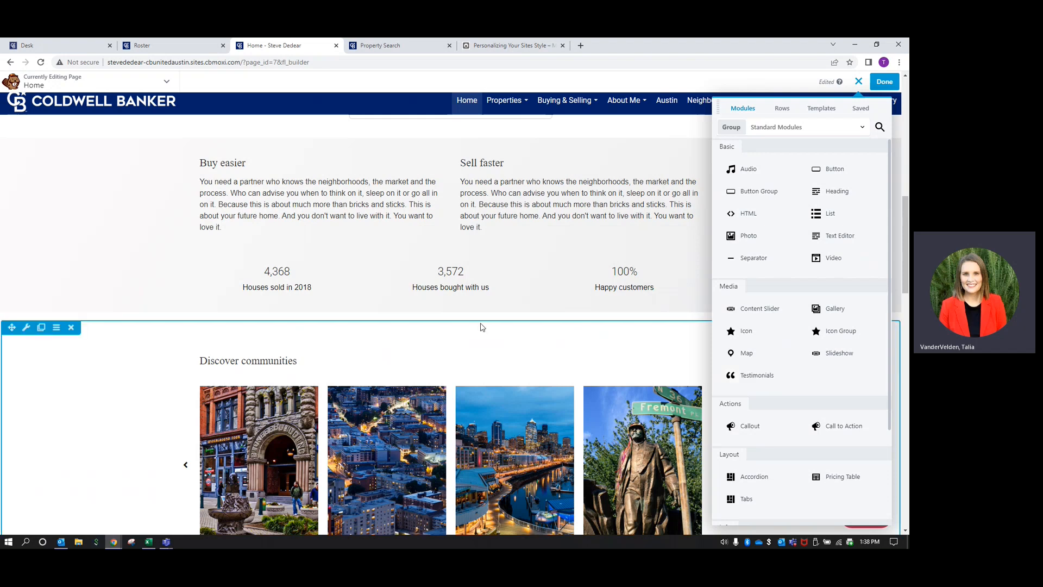
{"action": "scroll", "coordinate": [467, 320], "scroll_direction": "up", "scroll_amount": 8}
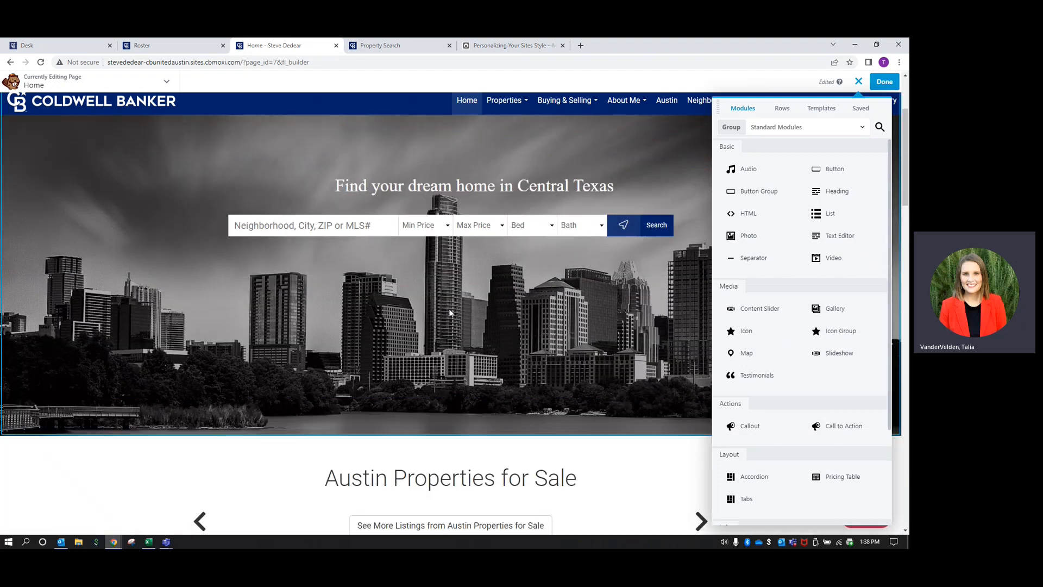
{"action": "scroll", "coordinate": [450, 313], "scroll_direction": "down", "scroll_amount": 5}
{"action": "scroll", "coordinate": [450, 312], "scroll_direction": "down", "scroll_amount": 1}
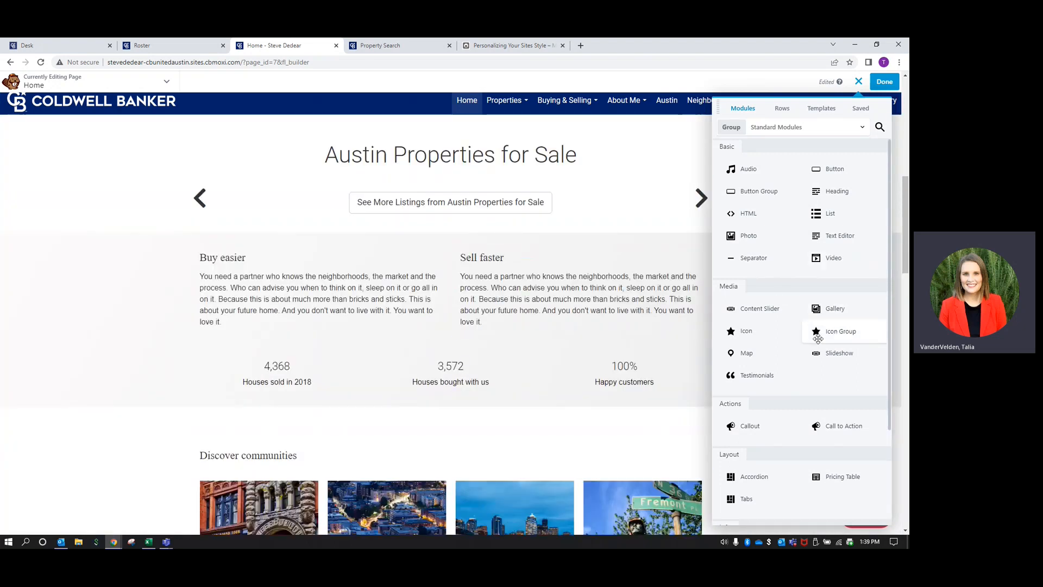
{"action": "scroll", "coordinate": [817, 338], "scroll_direction": "down", "scroll_amount": 2}
{"action": "scroll", "coordinate": [813, 310], "scroll_direction": "up", "scroll_amount": 3}
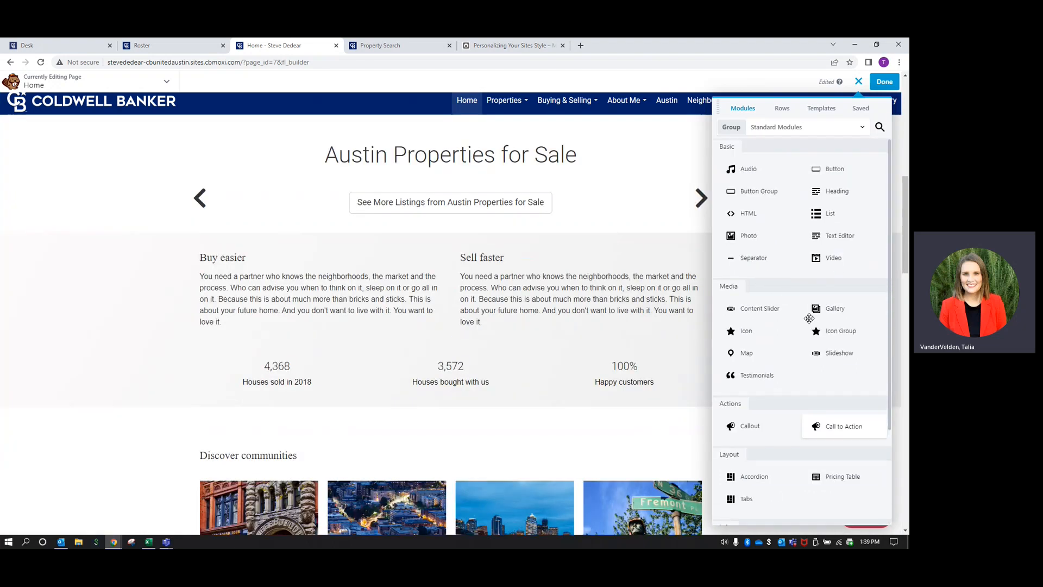
{"action": "scroll", "coordinate": [815, 415], "scroll_direction": "down", "scroll_amount": 3}
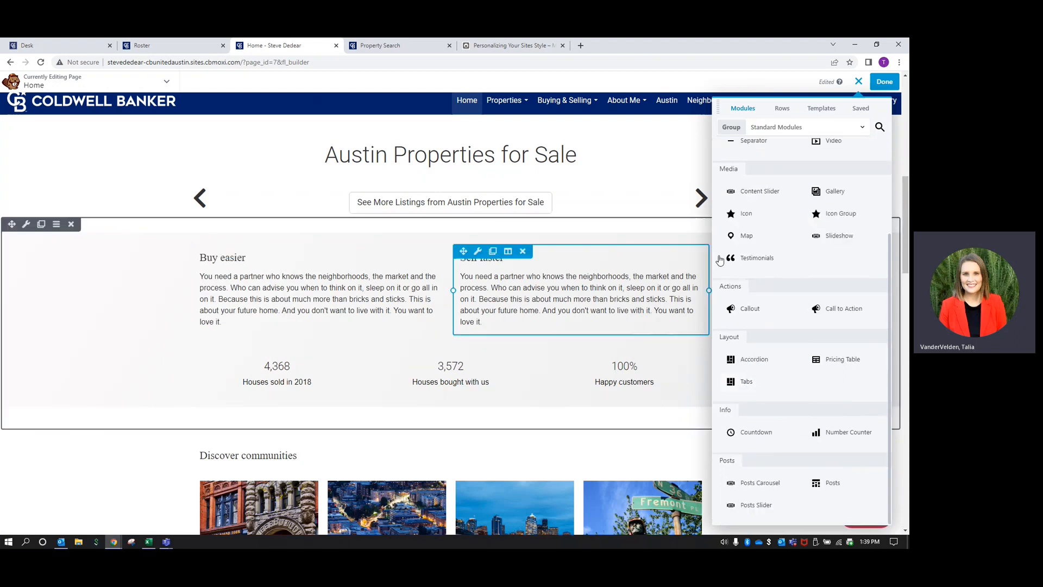
Look through the Advanced Modules group, then close the modules panel
{"action": "left_click", "coordinate": [771, 131]}
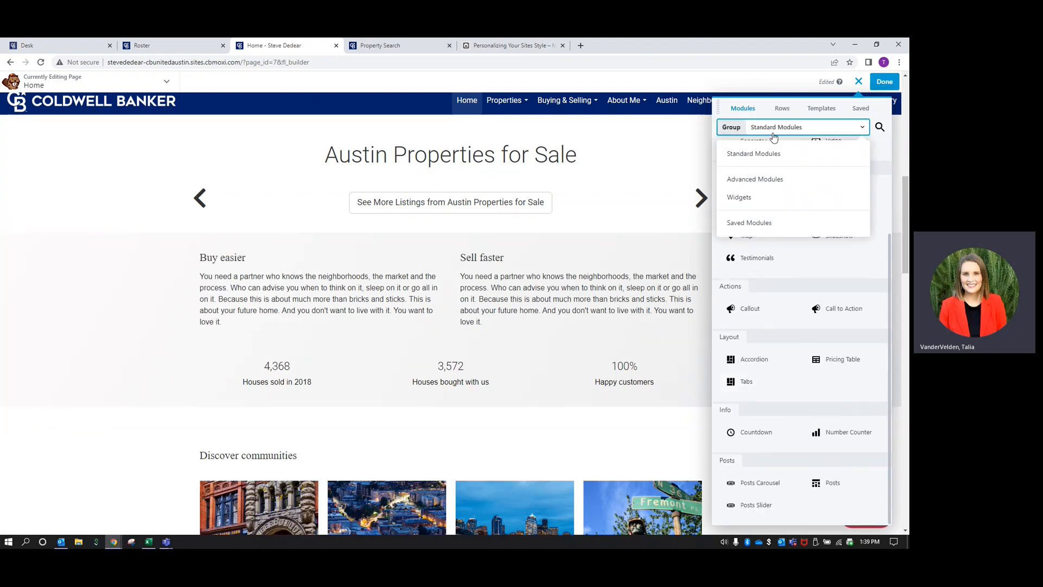
{"action": "left_click", "coordinate": [766, 178]}
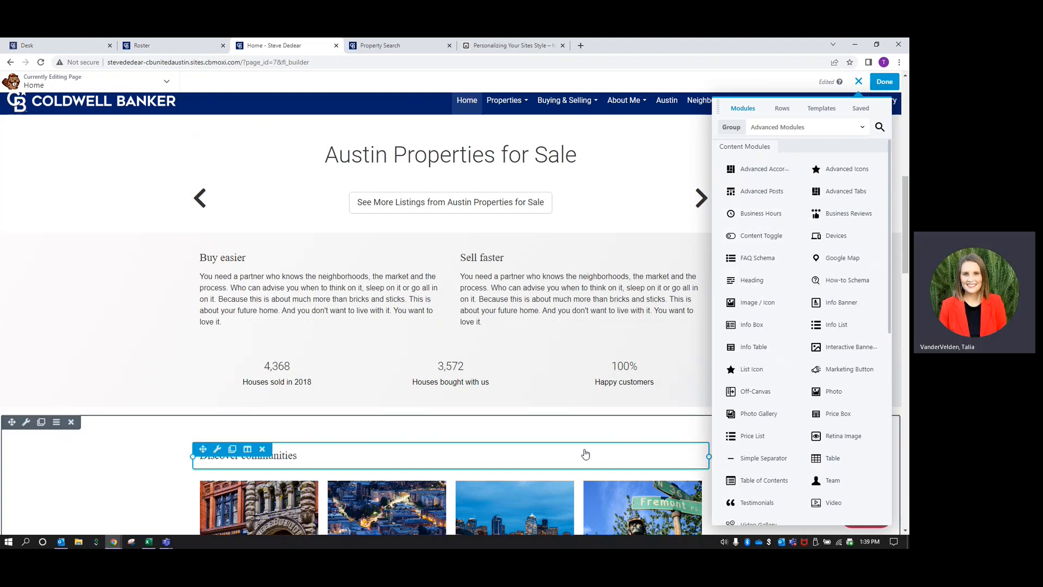
{"action": "left_click", "coordinate": [858, 81]}
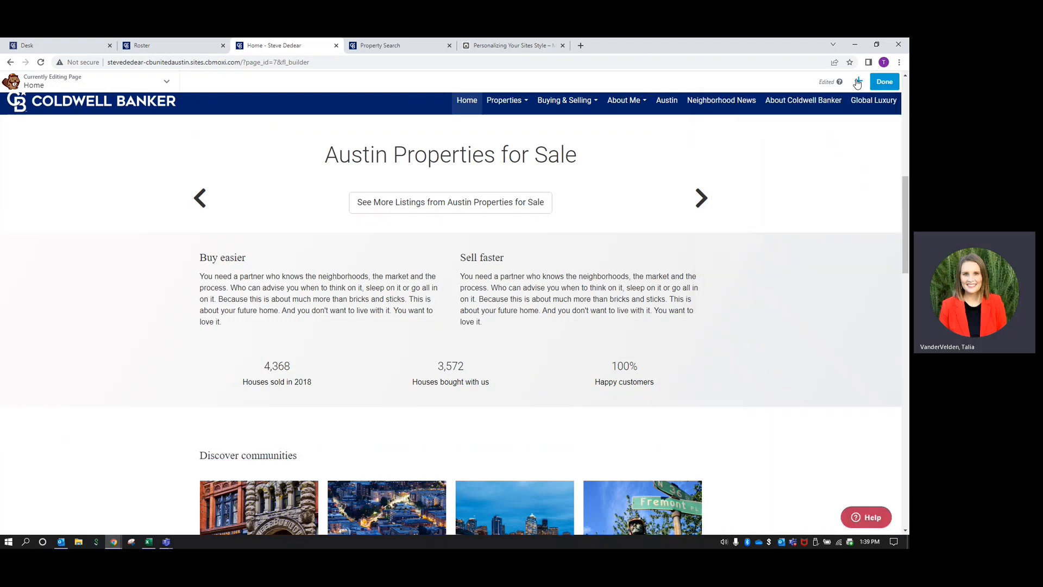
Publish the homepage changes, exit the builder and return to the Admin Home dashboard
{"action": "left_click", "coordinate": [889, 81]}
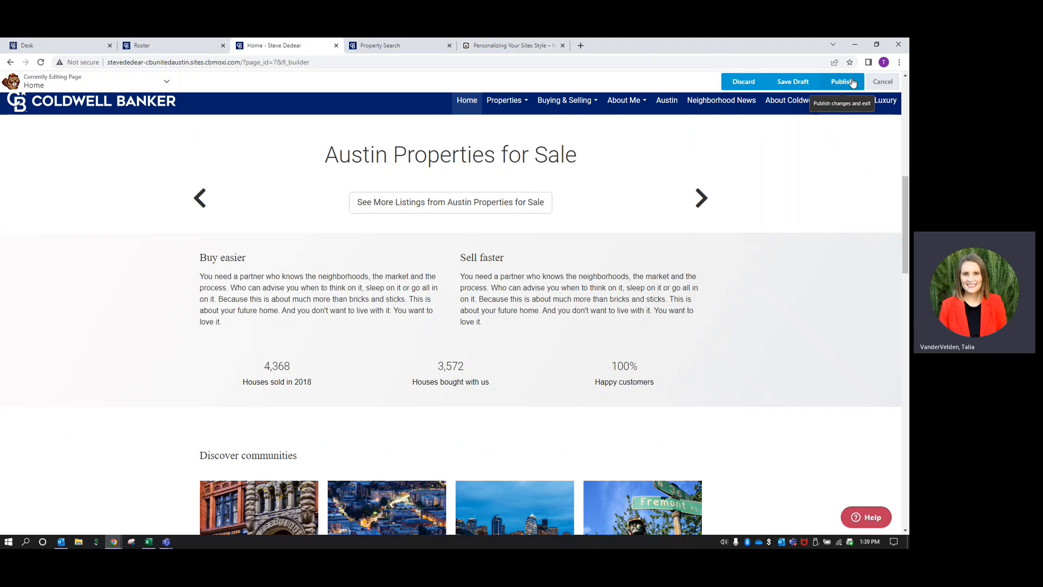
{"action": "left_click", "coordinate": [798, 83]}
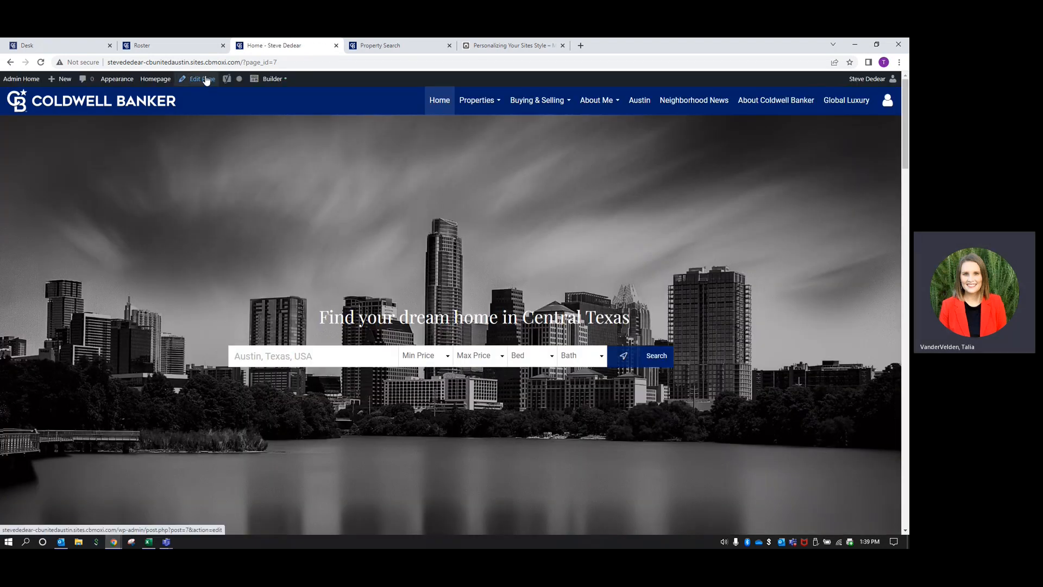
{"action": "left_click", "coordinate": [32, 83]}
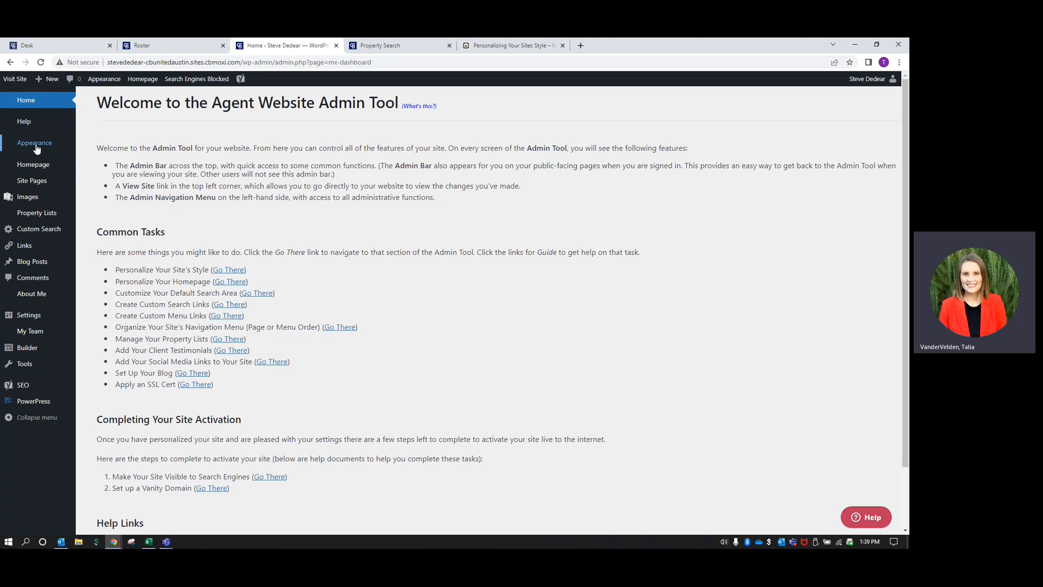
Open Appearance's homepage style page and check the Custom layout's page list without choosing
{"action": "mouse_move", "coordinate": [37, 149]}
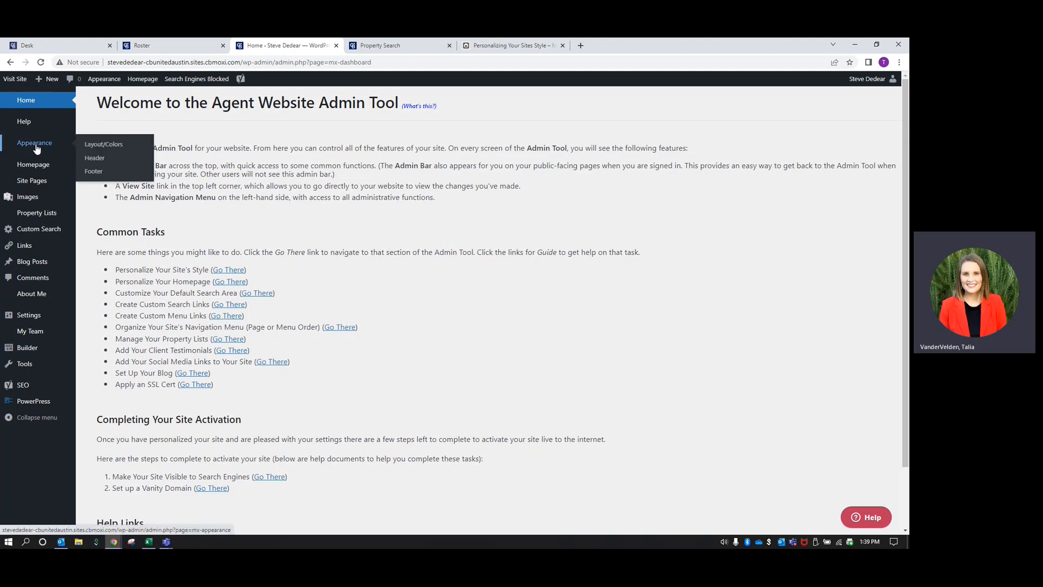
{"action": "left_click", "coordinate": [37, 148]}
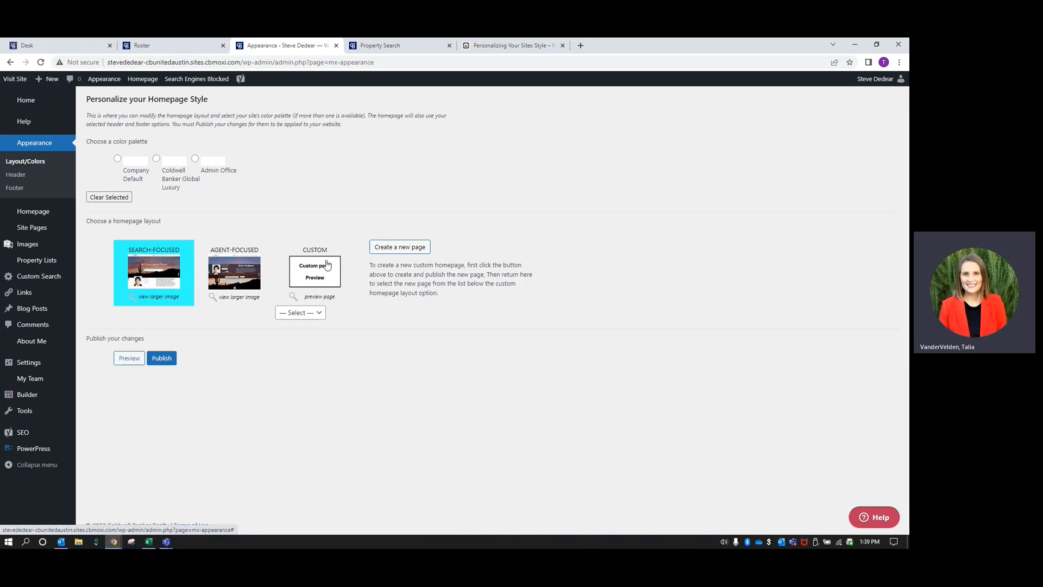
{"action": "left_click", "coordinate": [318, 314]}
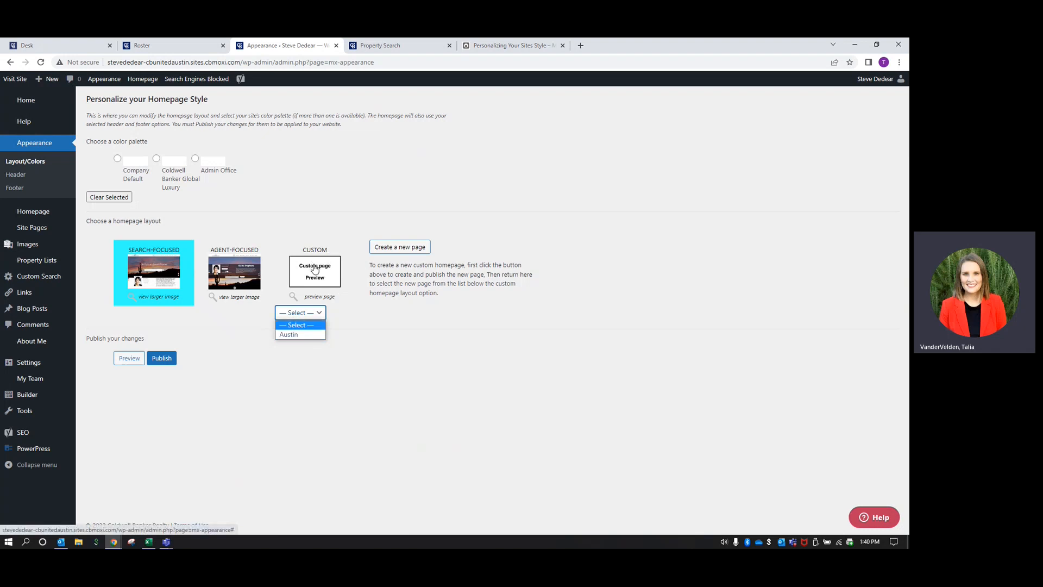
{"action": "left_click", "coordinate": [377, 319]}
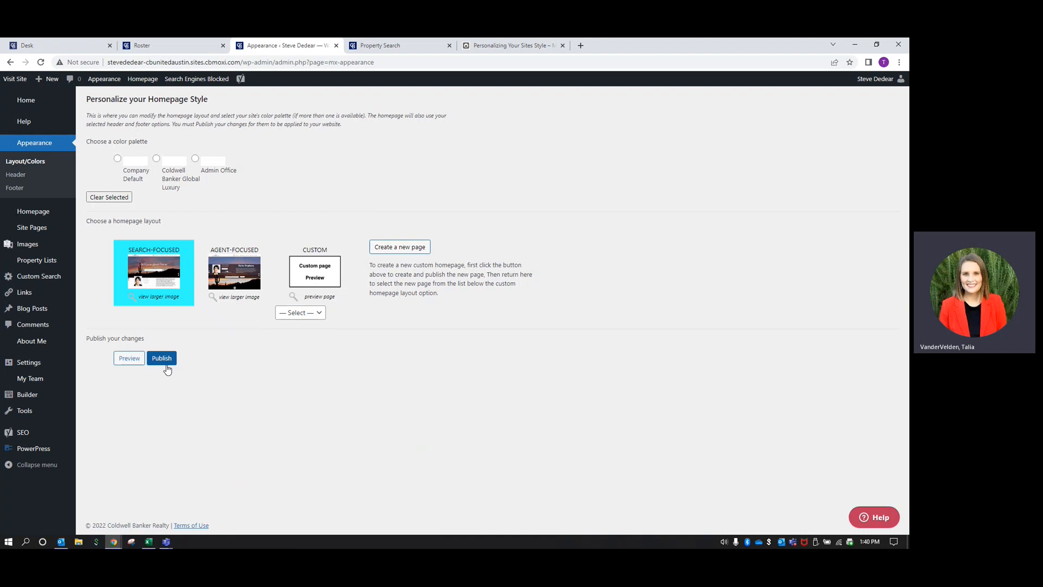
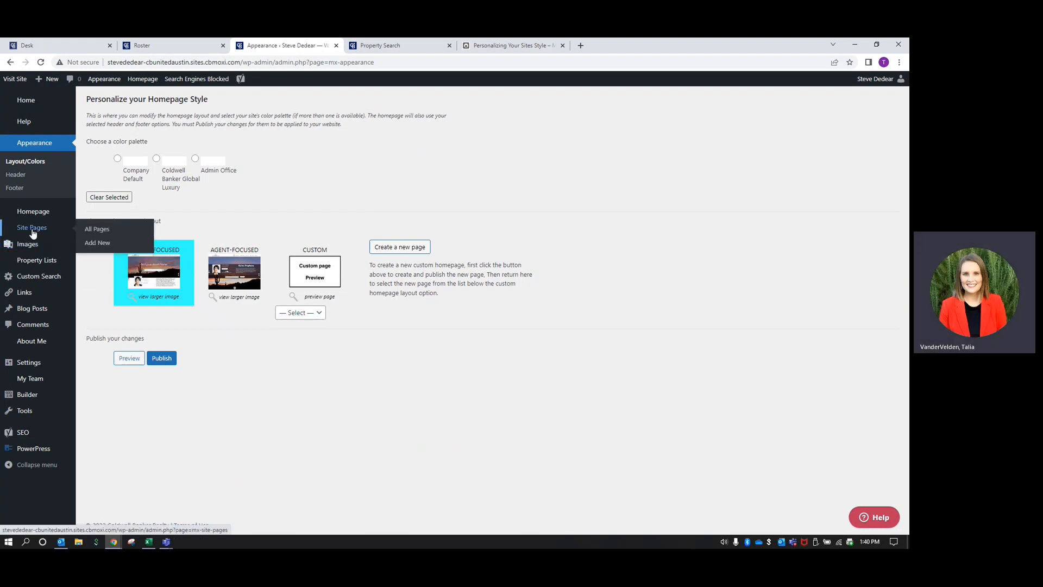
Open Site Pages and scroll through the All Pages list of 19 pages
{"action": "left_click", "coordinate": [32, 232]}
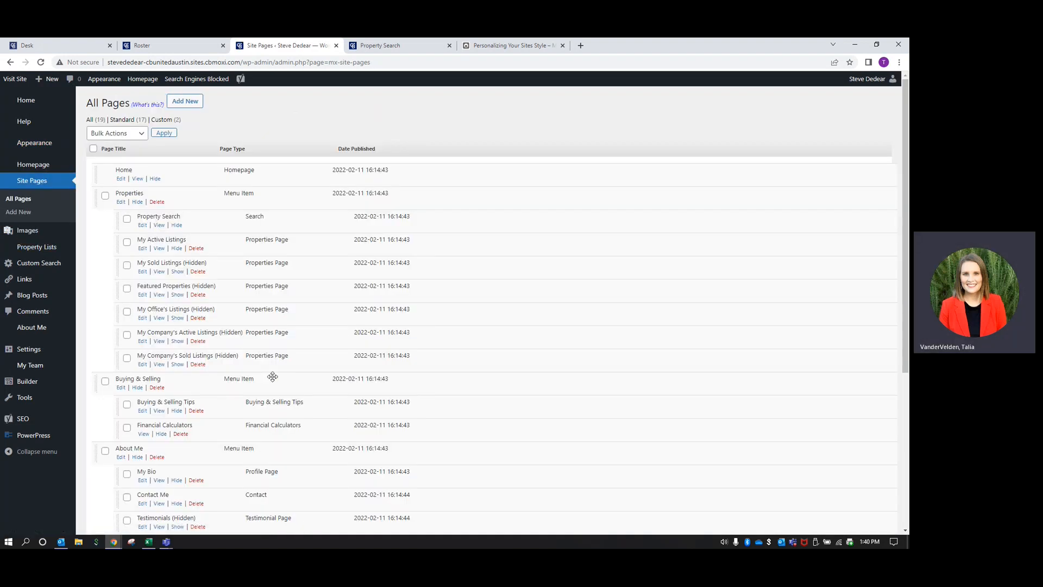
{"action": "scroll", "coordinate": [255, 364], "scroll_direction": "down", "scroll_amount": 5}
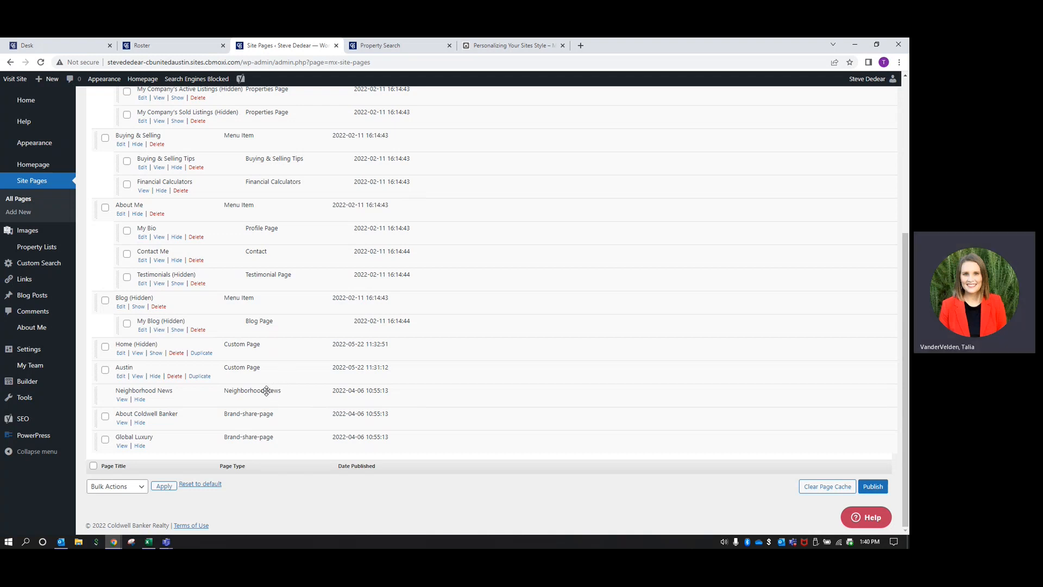
{"action": "scroll", "coordinate": [121, 372], "scroll_direction": "up", "scroll_amount": 1}
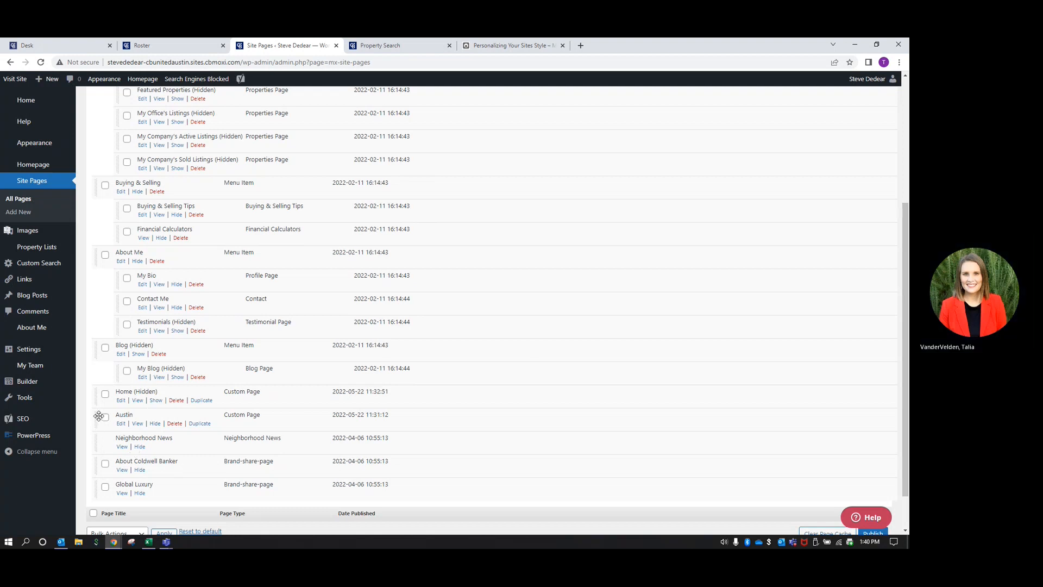
{"action": "scroll", "coordinate": [206, 326], "scroll_direction": "up", "scroll_amount": 4}
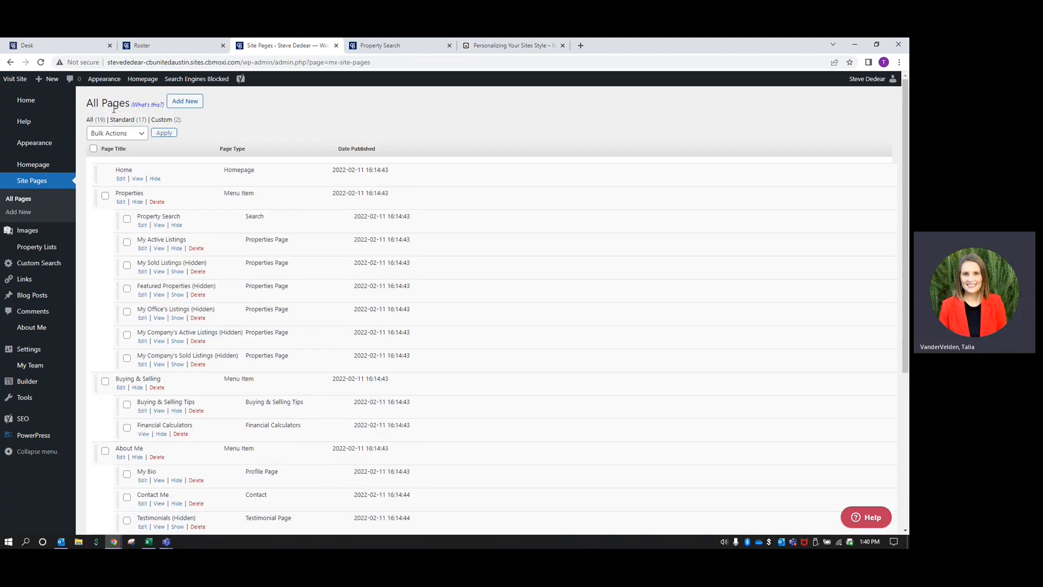
Create a new Menu Item page titled 'Communities' and save it
{"action": "left_click", "coordinate": [192, 103]}
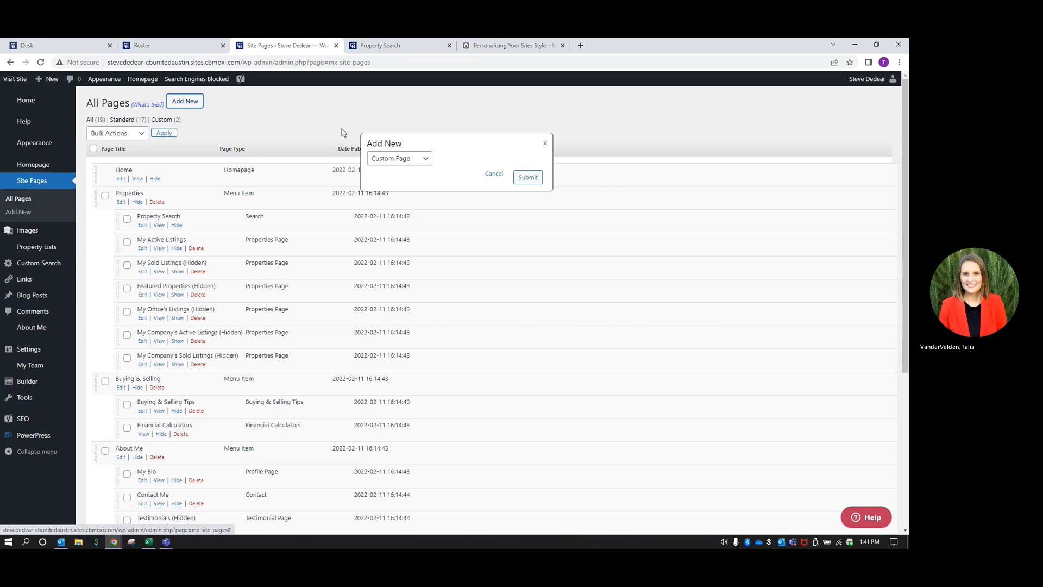
{"action": "left_click", "coordinate": [428, 161]}
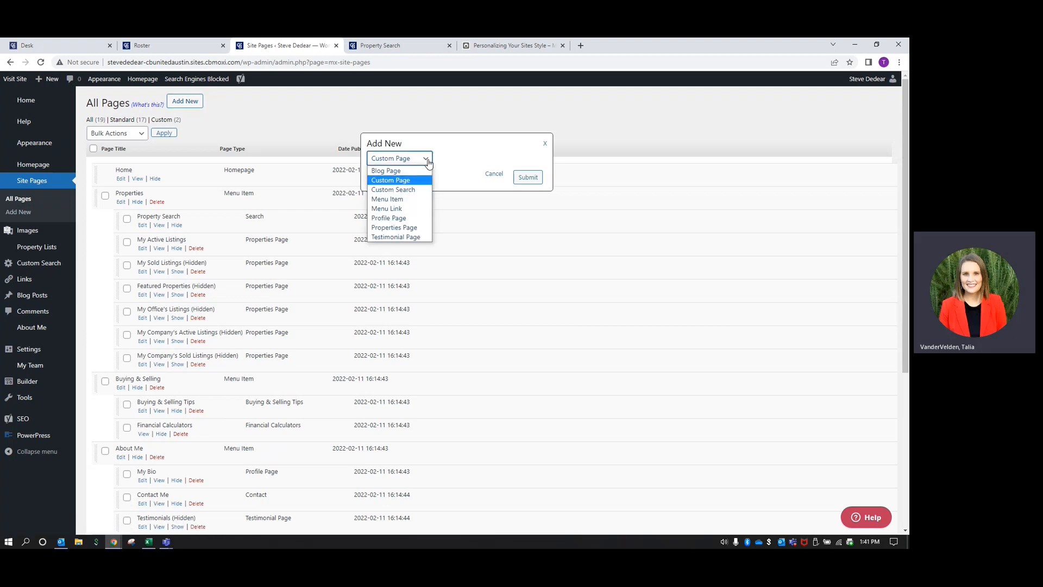
{"action": "left_click", "coordinate": [404, 200]}
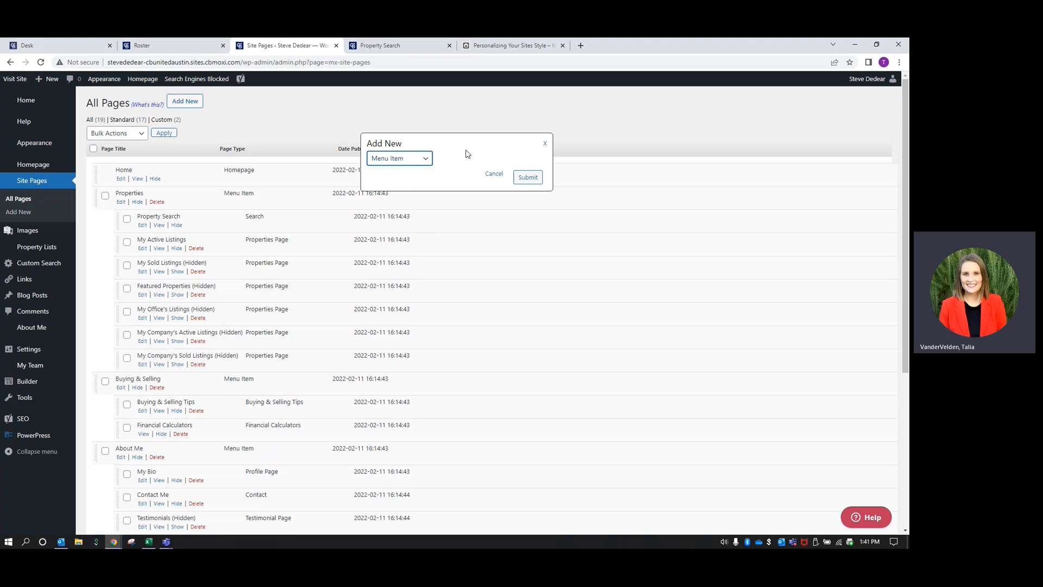
{"action": "left_click", "coordinate": [528, 178]}
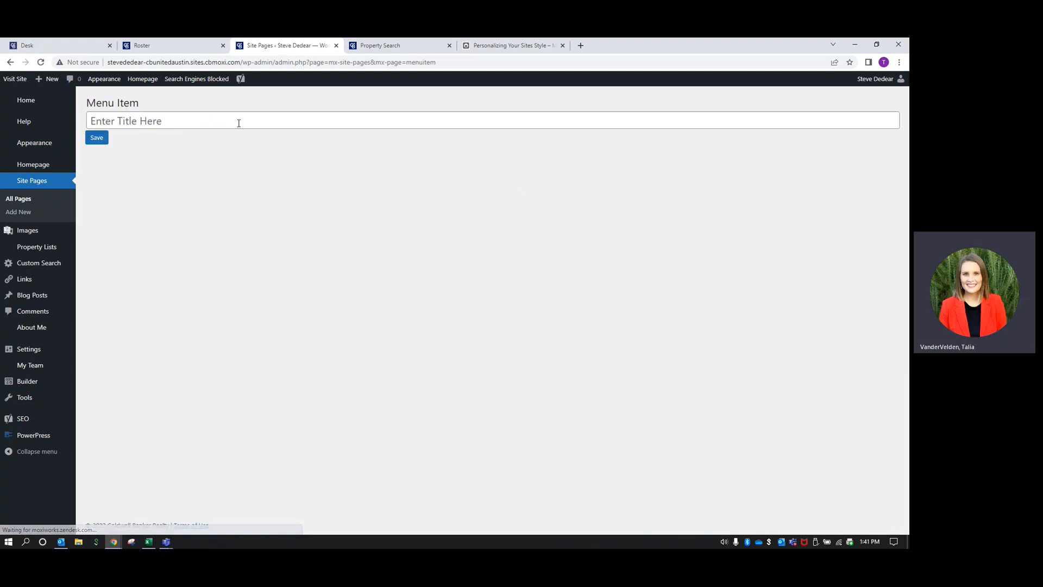
{"action": "left_click", "coordinate": [197, 120]}
{"action": "type", "text": "Communities"}
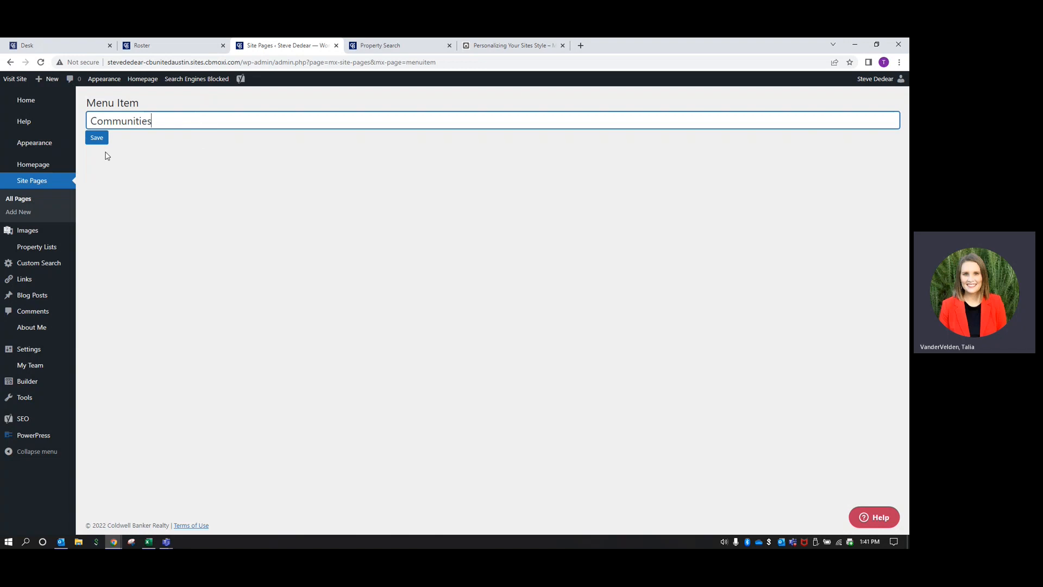
{"action": "left_click", "coordinate": [96, 138]}
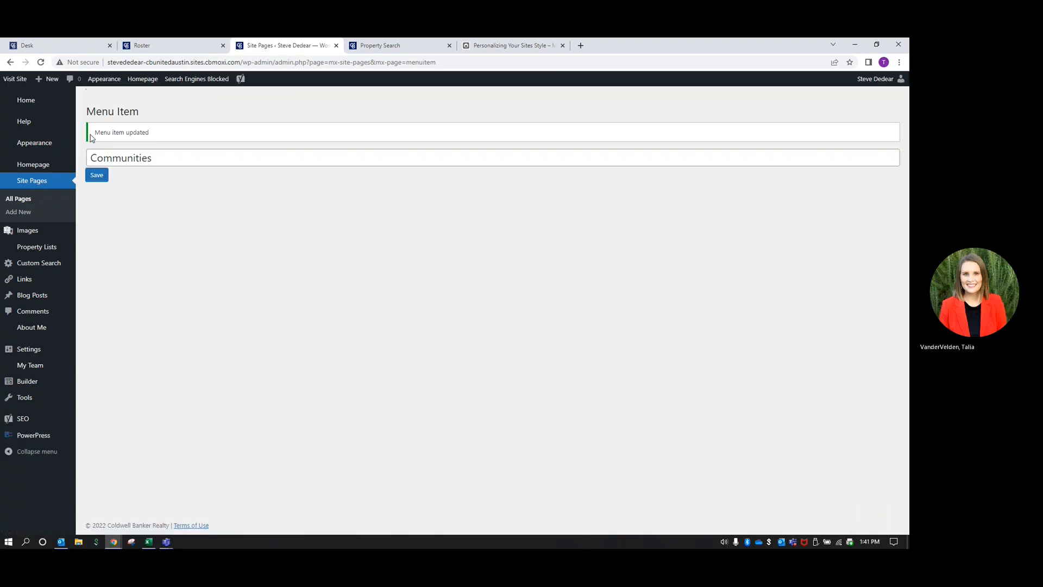
{"action": "left_click", "coordinate": [22, 199]}
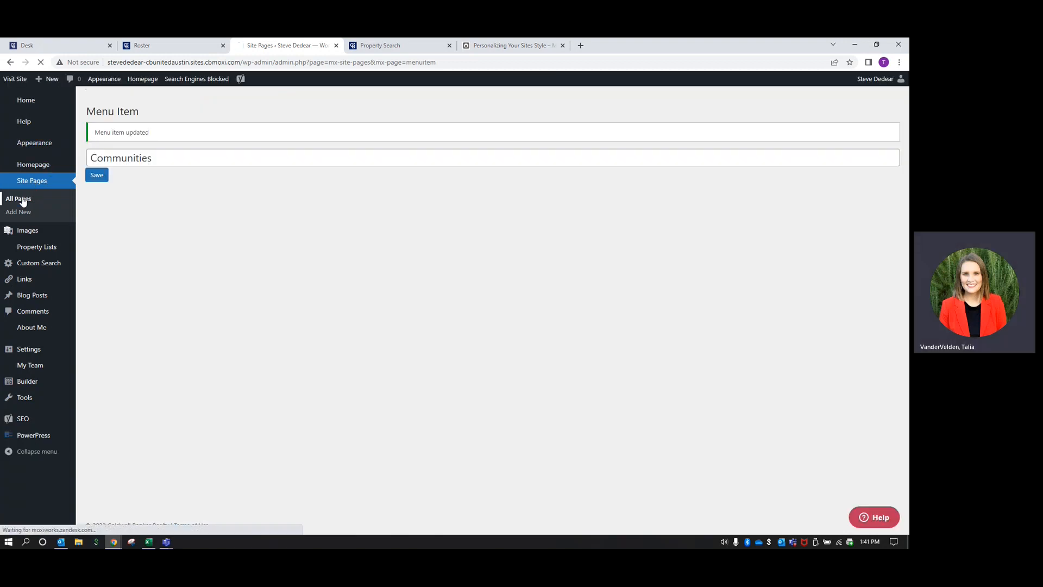
Nest the Austin page under Communities, publish the navigation and open the live site
{"action": "scroll", "coordinate": [208, 311], "scroll_direction": "down", "scroll_amount": 5}
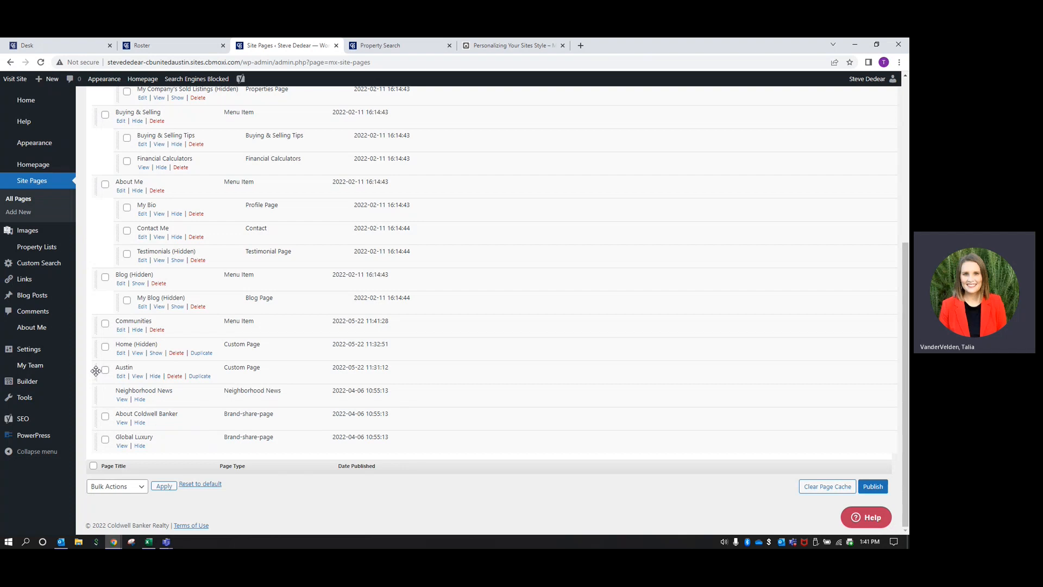
{"action": "left_click_drag", "start_coordinate": [96, 371], "coordinate": [119, 347]}
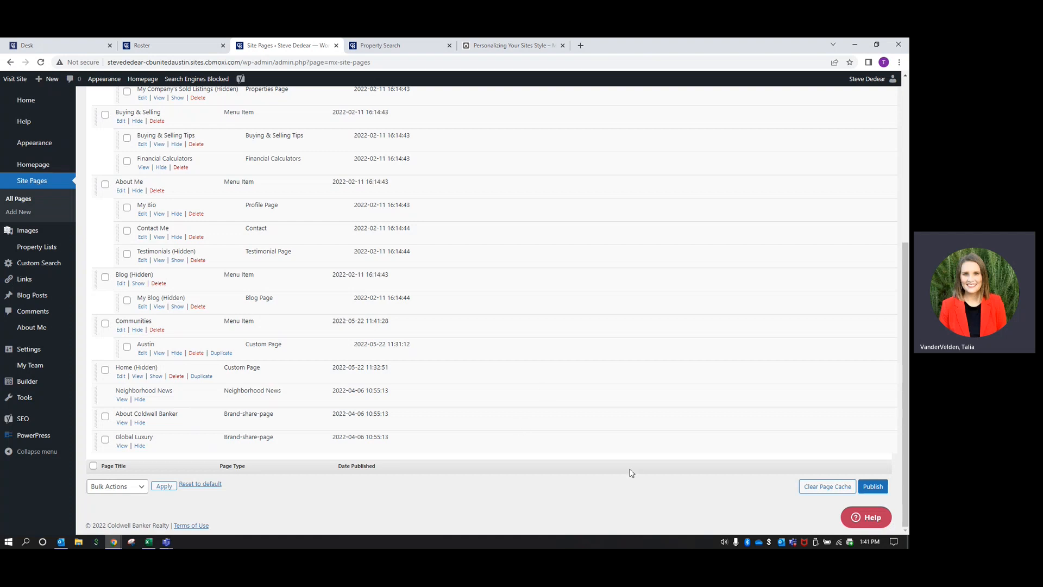
{"action": "left_click", "coordinate": [873, 488]}
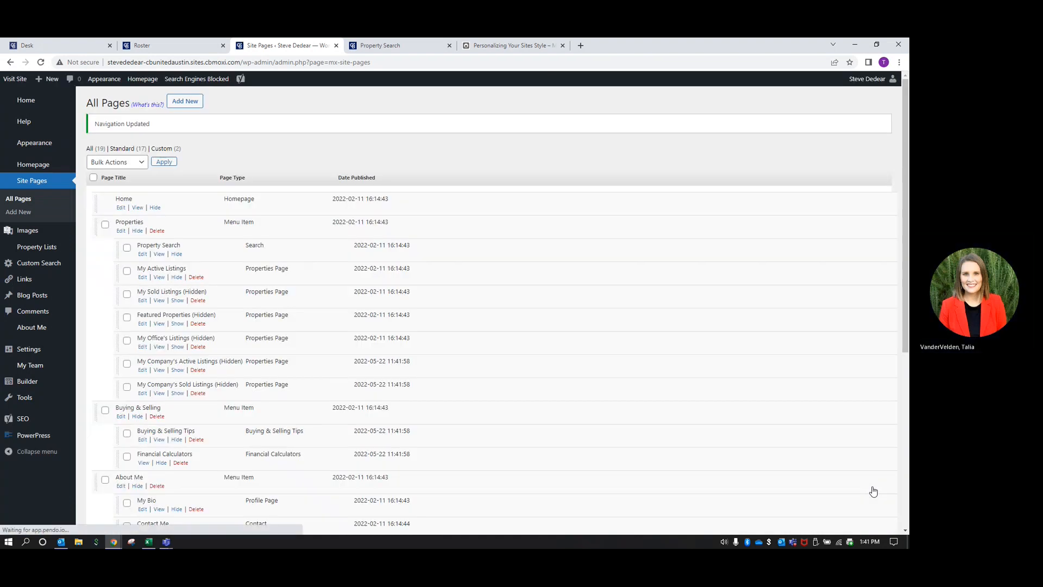
{"action": "left_click", "coordinate": [15, 79]}
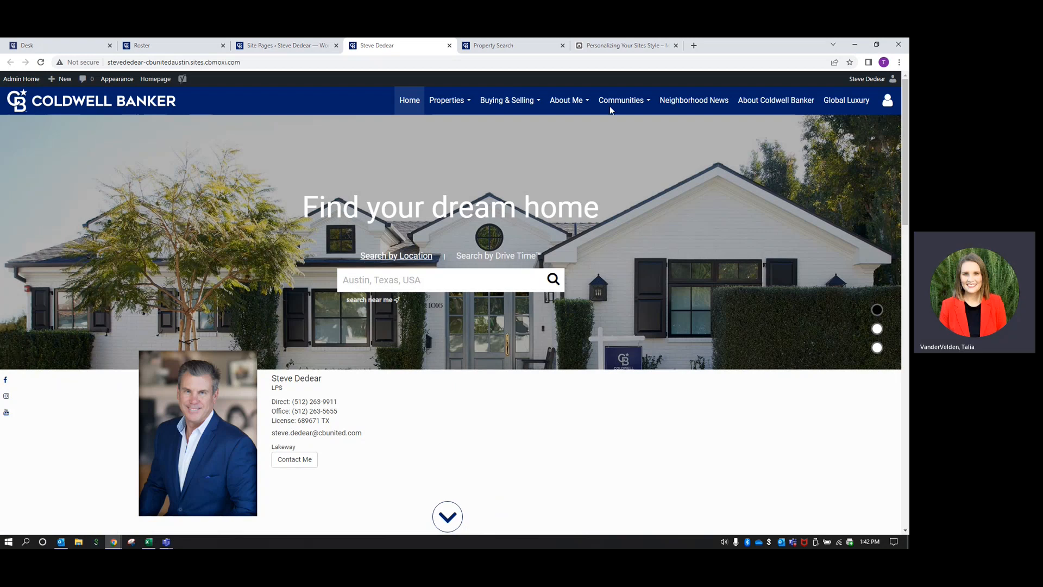
Check the live Communities dropdown, then hide Communities with its Austin page and republish
{"action": "left_click", "coordinate": [624, 104]}
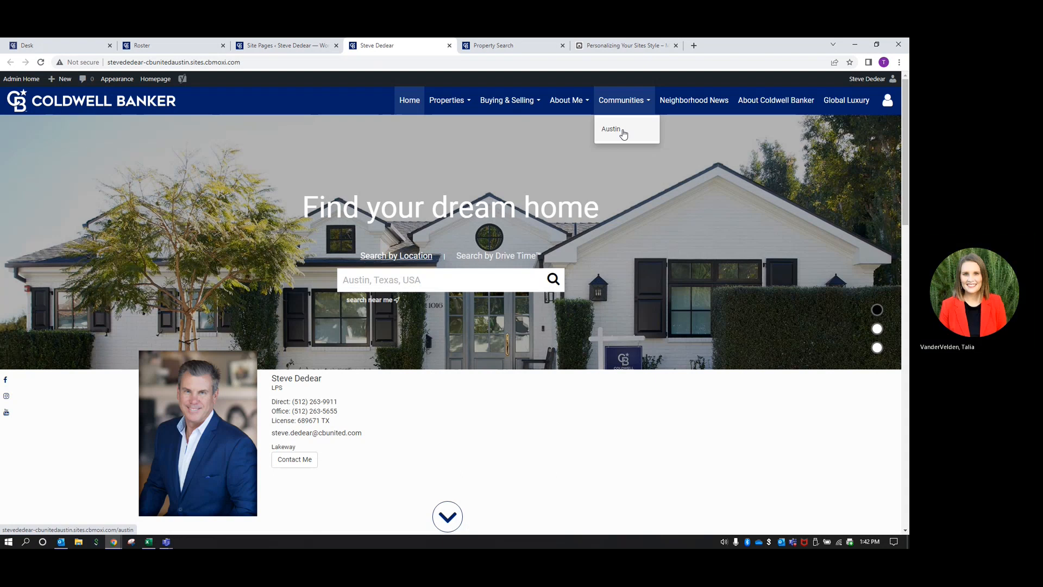
{"action": "left_click", "coordinate": [287, 45]}
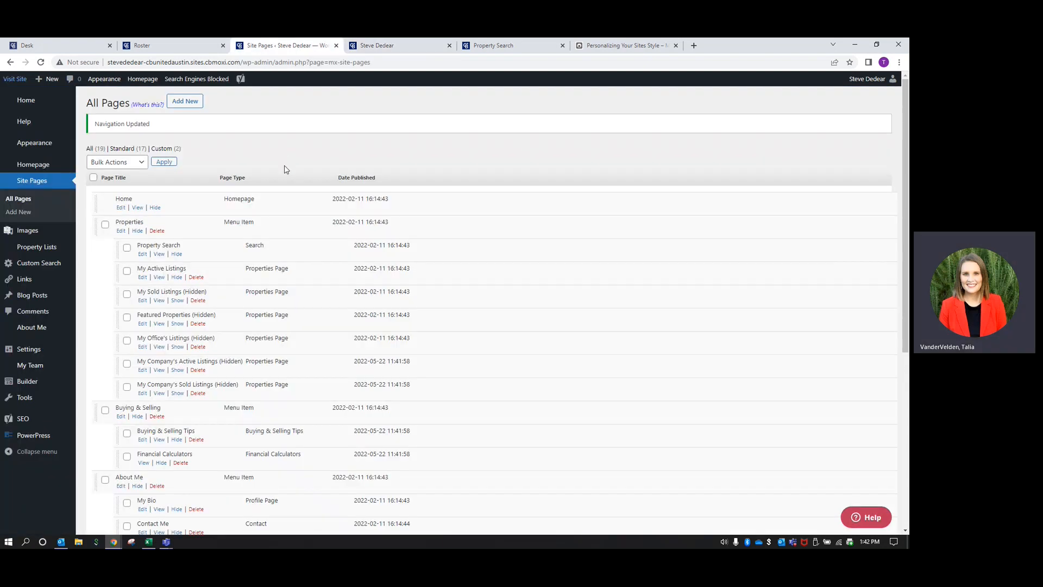
{"action": "scroll", "coordinate": [220, 332], "scroll_direction": "down", "scroll_amount": 5}
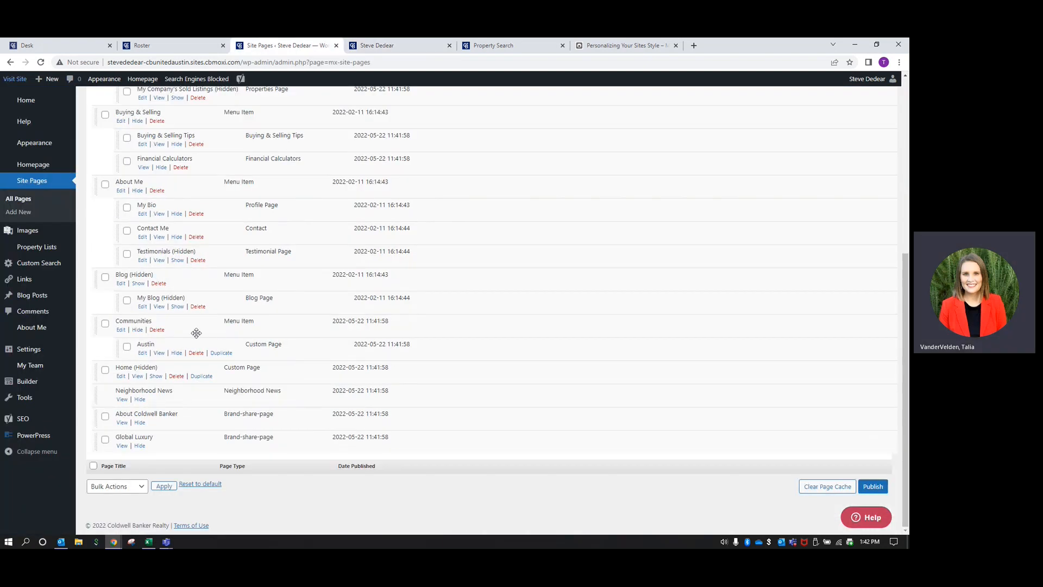
{"action": "left_click", "coordinate": [138, 330]}
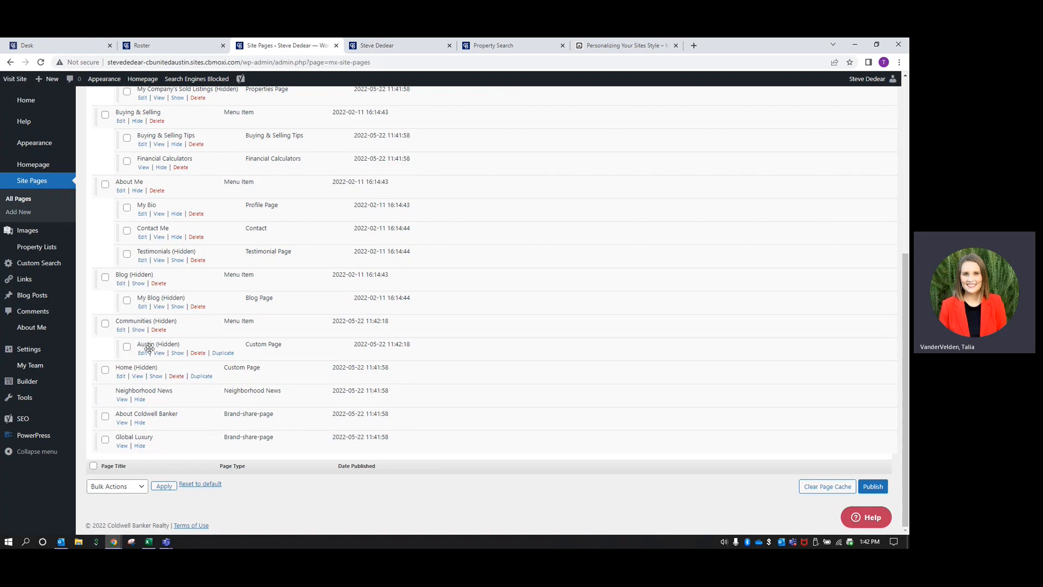
{"action": "left_click", "coordinate": [879, 487]}
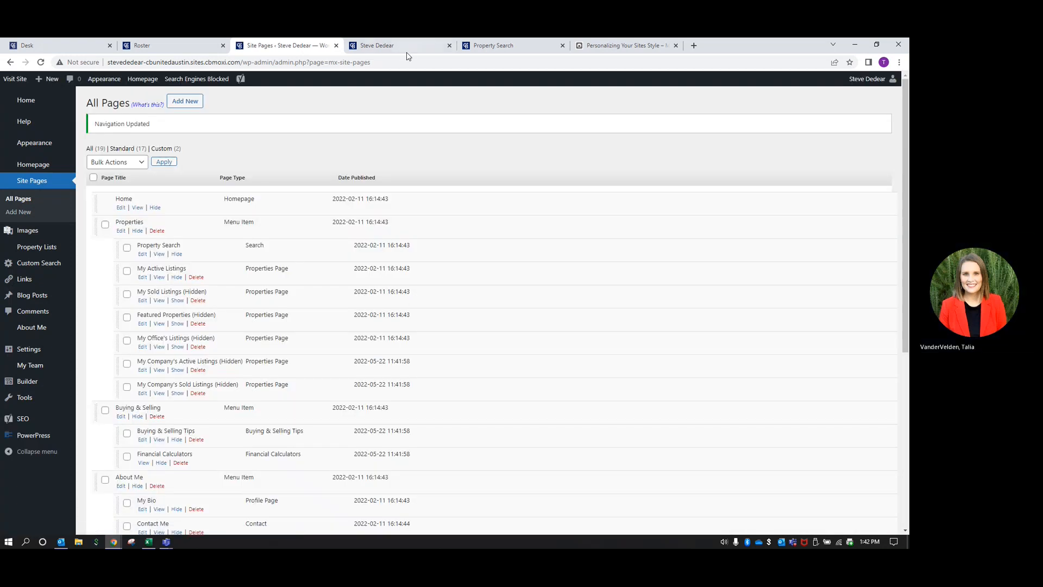
Reload the live site to confirm Communities is gone from its menu, then close it
{"action": "left_click", "coordinate": [408, 48]}
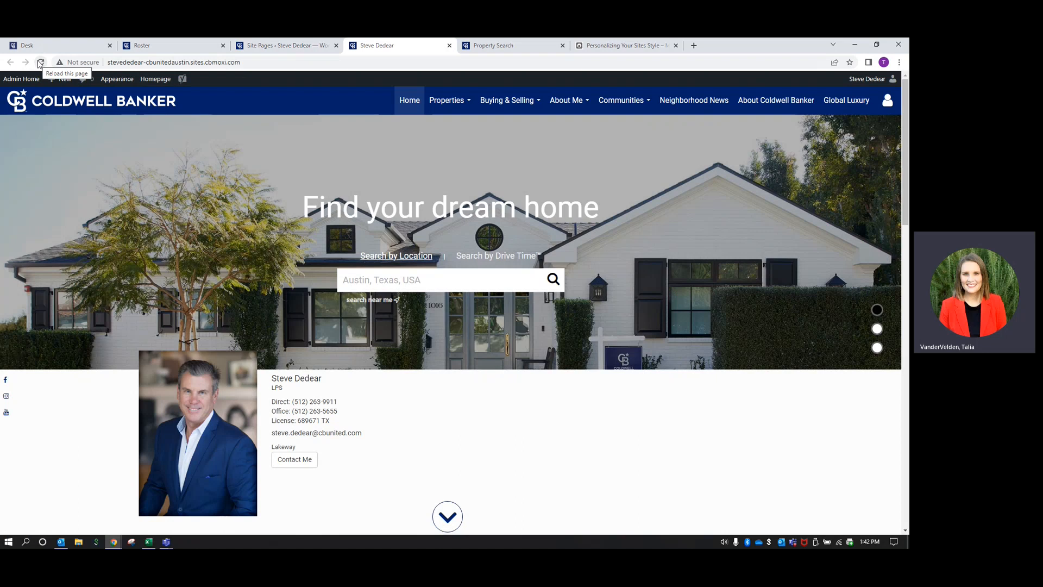
{"action": "left_click", "coordinate": [40, 63]}
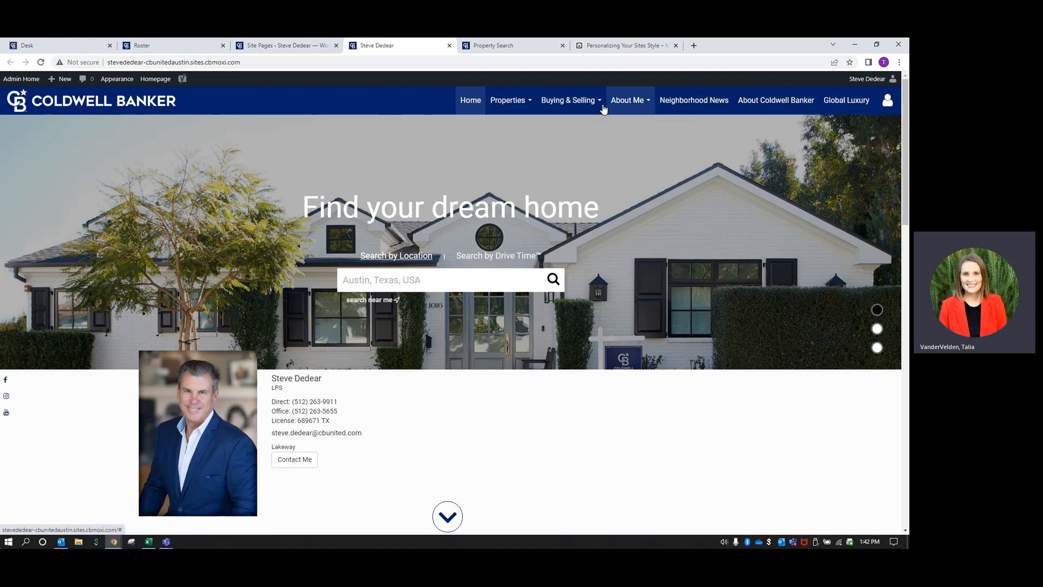
{"action": "mouse_move", "coordinate": [501, 109]}
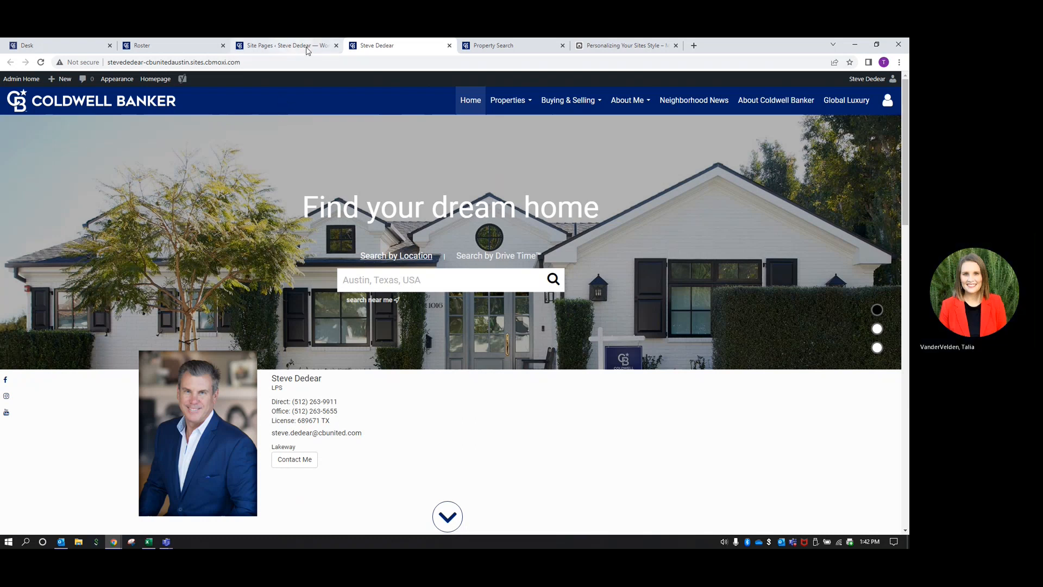
{"action": "left_click", "coordinate": [449, 47]}
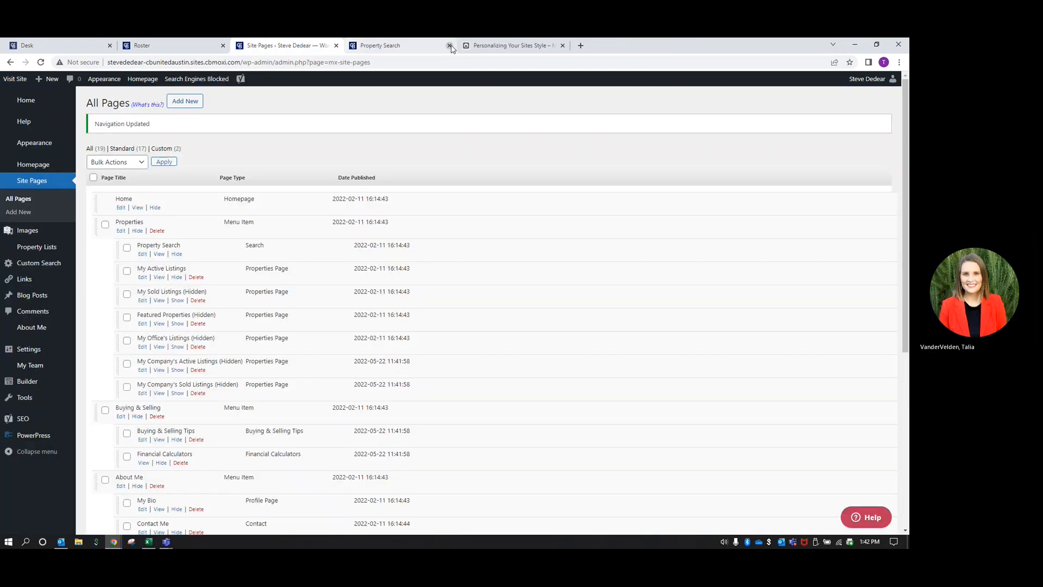
Scroll through All Pages to the hidden Communities and Austin pages at the bottom
{"action": "left_click", "coordinate": [450, 46]}
{"action": "scroll", "coordinate": [634, 312], "scroll_direction": "down", "scroll_amount": 1}
{"action": "scroll", "coordinate": [634, 312], "scroll_direction": "down", "scroll_amount": 4}
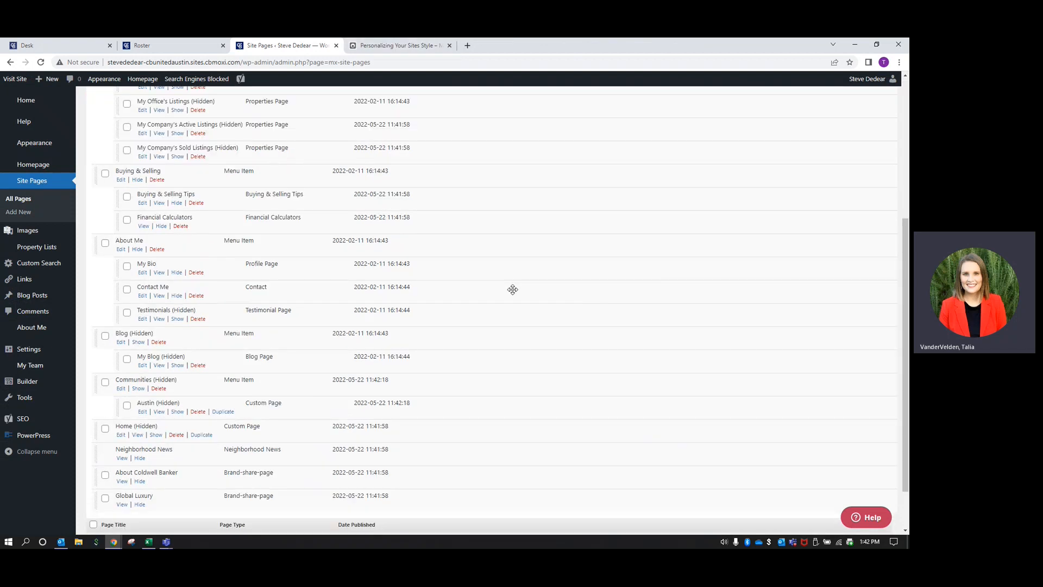
{"action": "scroll", "coordinate": [512, 289], "scroll_direction": "up", "scroll_amount": 5}
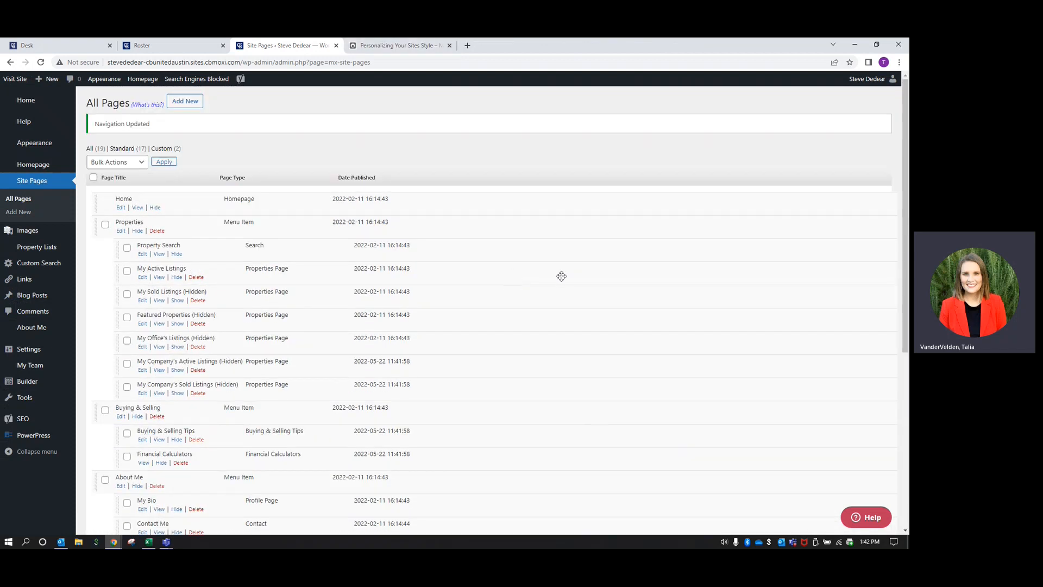
{"action": "scroll", "coordinate": [561, 276], "scroll_direction": "down", "scroll_amount": 5}
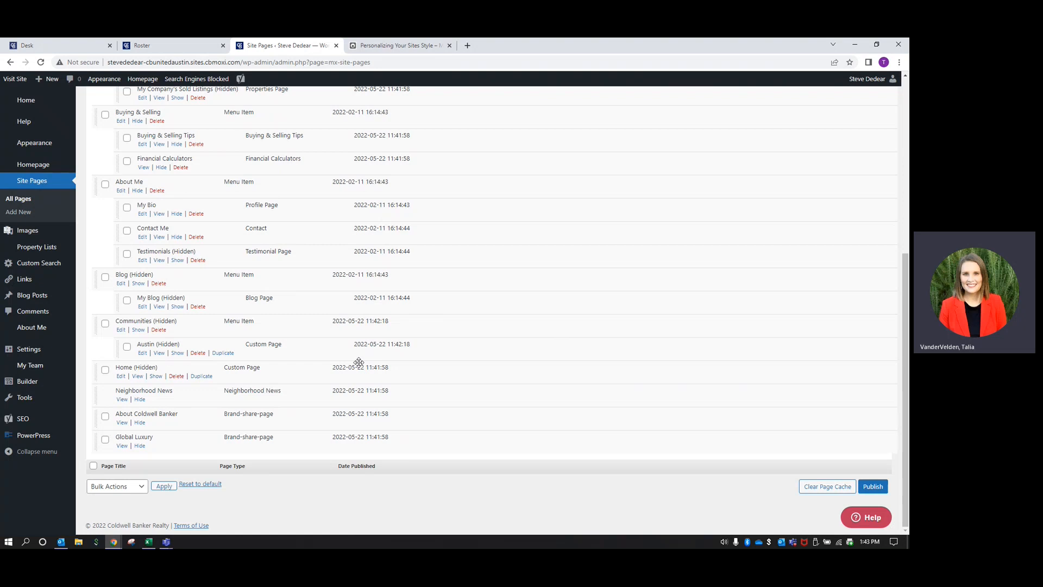
{"action": "scroll", "coordinate": [363, 377], "scroll_direction": "up", "scroll_amount": 1}
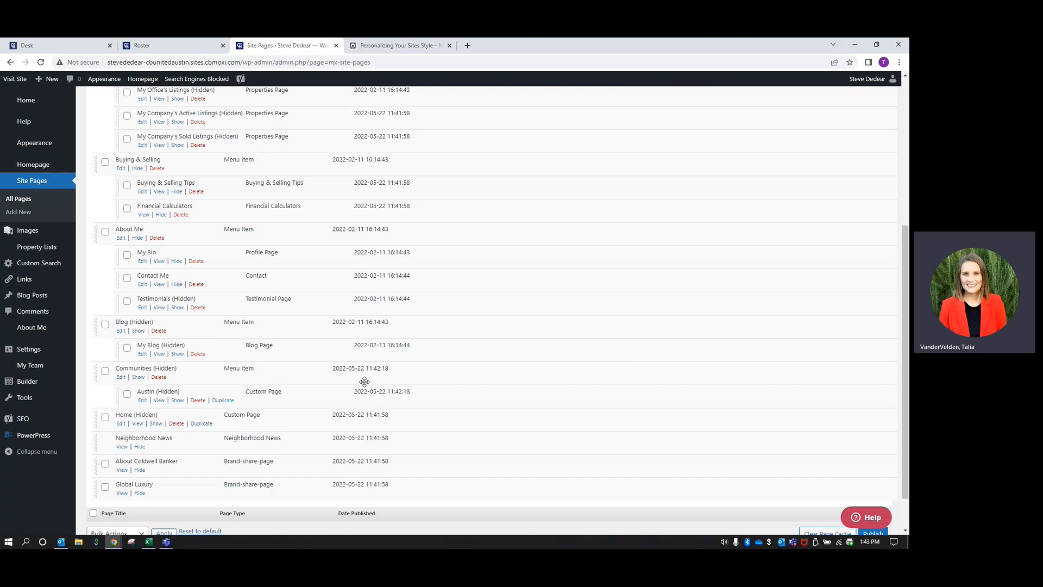
{"action": "scroll", "coordinate": [363, 382], "scroll_direction": "up", "scroll_amount": 3}
{"action": "scroll", "coordinate": [373, 345], "scroll_direction": "down", "scroll_amount": 3}
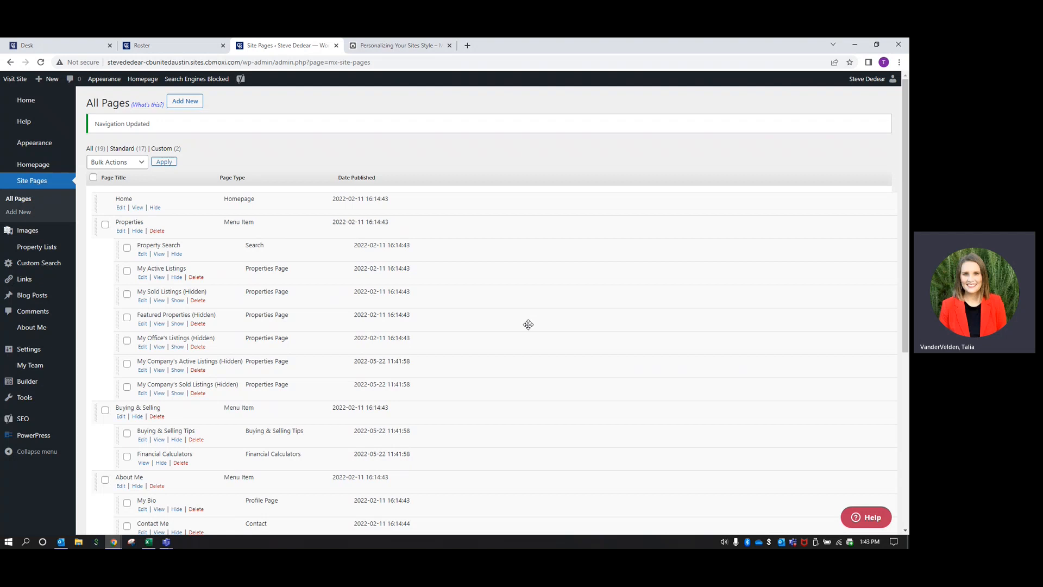
{"action": "scroll", "coordinate": [527, 323], "scroll_direction": "down", "scroll_amount": 5}
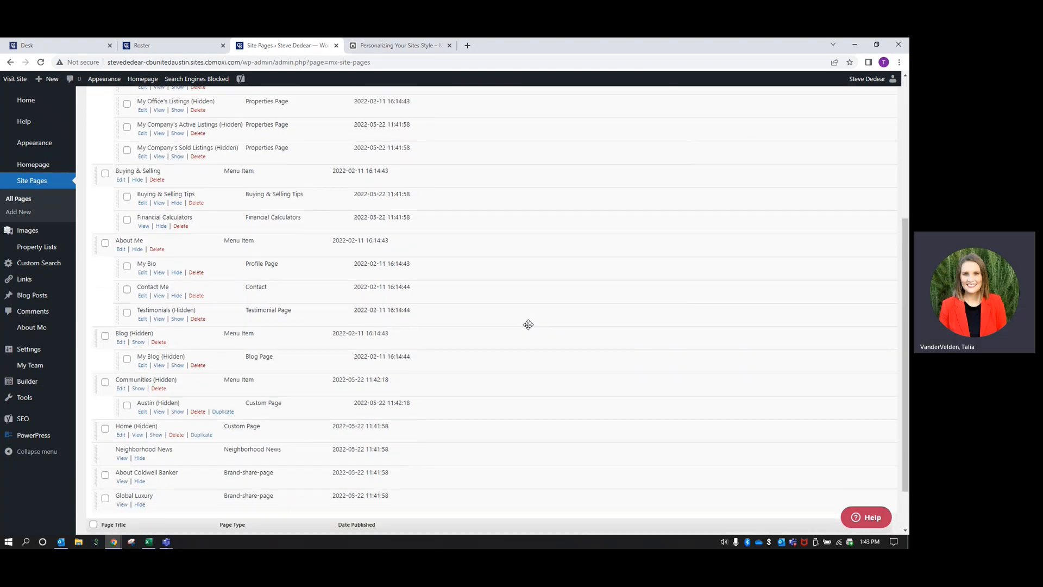
{"action": "scroll", "coordinate": [528, 324], "scroll_direction": "down", "scroll_amount": 1}
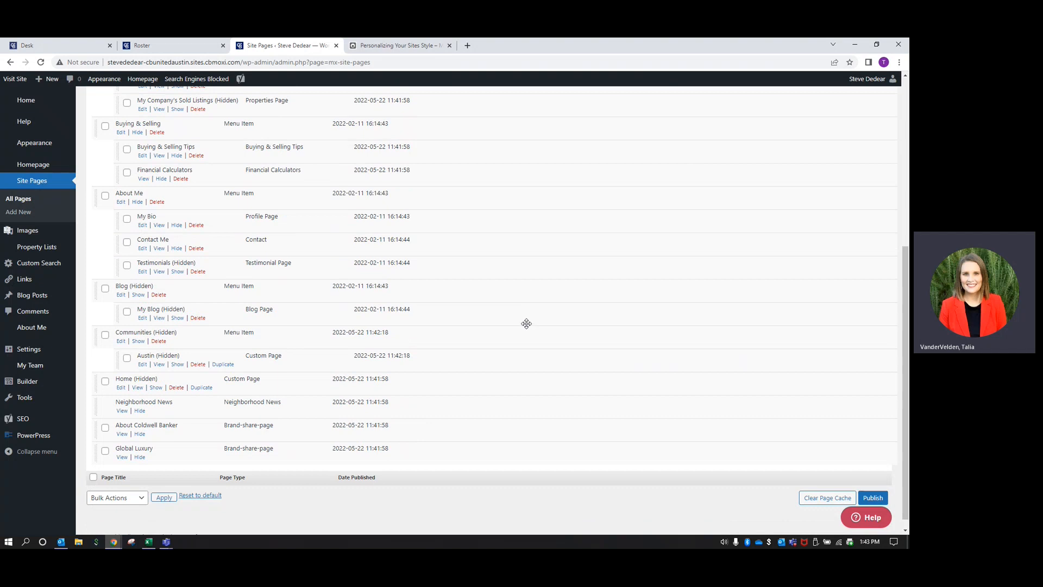
Open the Austin page for editing and scroll down to its Yoast SEO snippet preview
{"action": "left_click", "coordinate": [143, 364]}
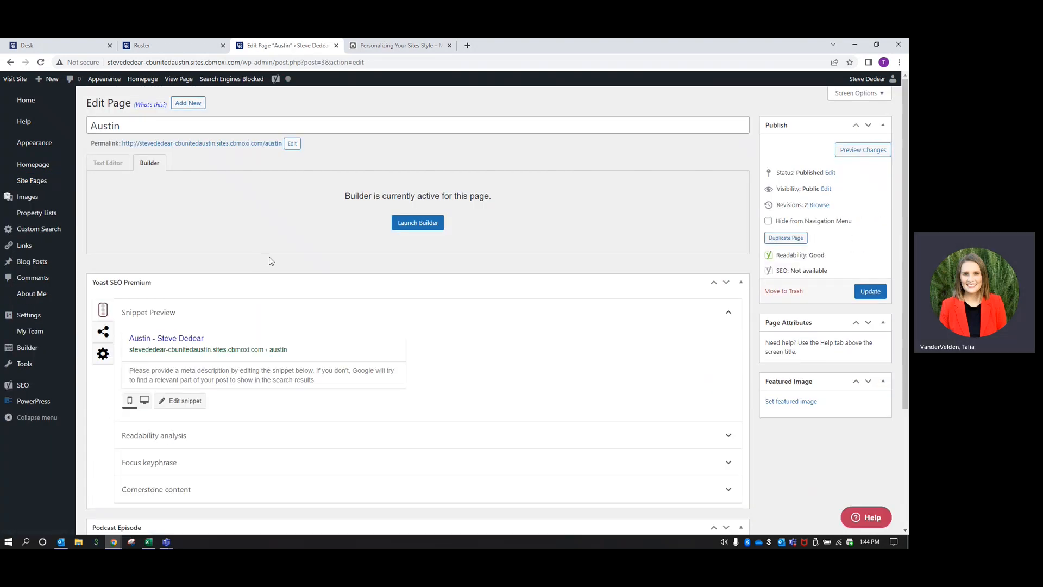
{"action": "scroll", "coordinate": [260, 247], "scroll_direction": "down", "scroll_amount": 3}
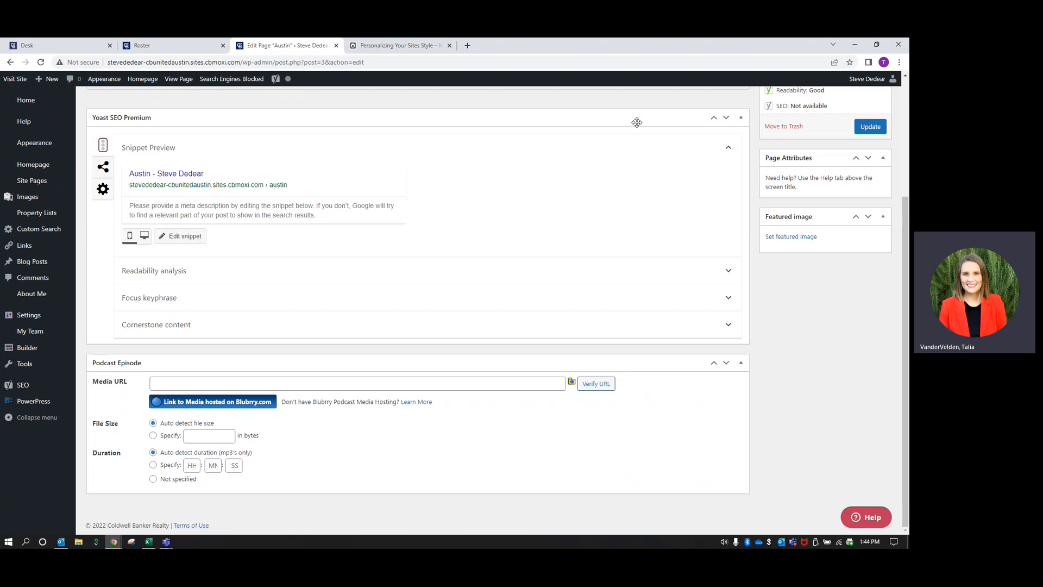
Search Google for 'things to do in austin' in a new browser tab
{"action": "left_click", "coordinate": [467, 46]}
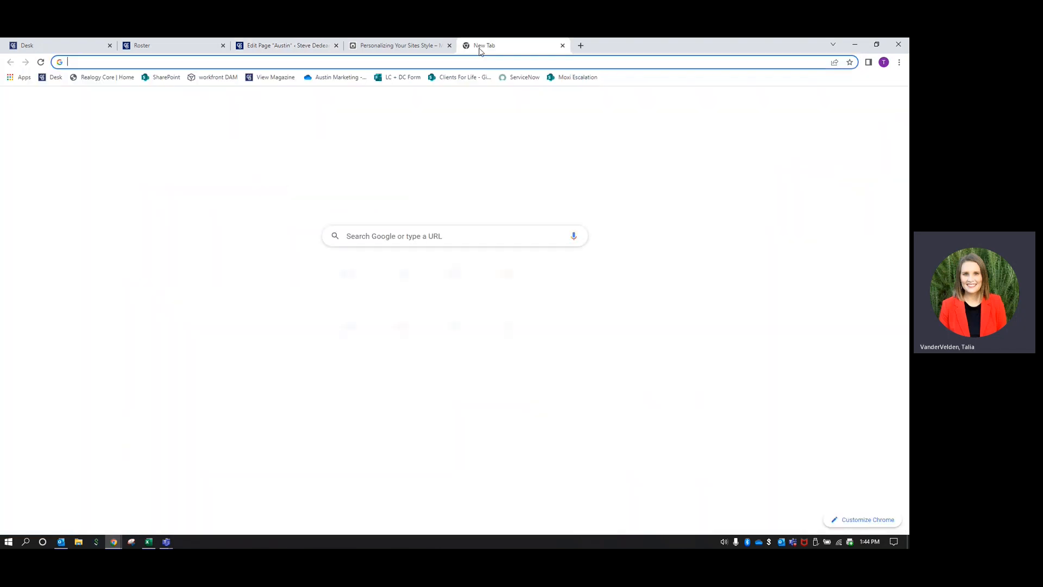
{"action": "type", "text": "things"}
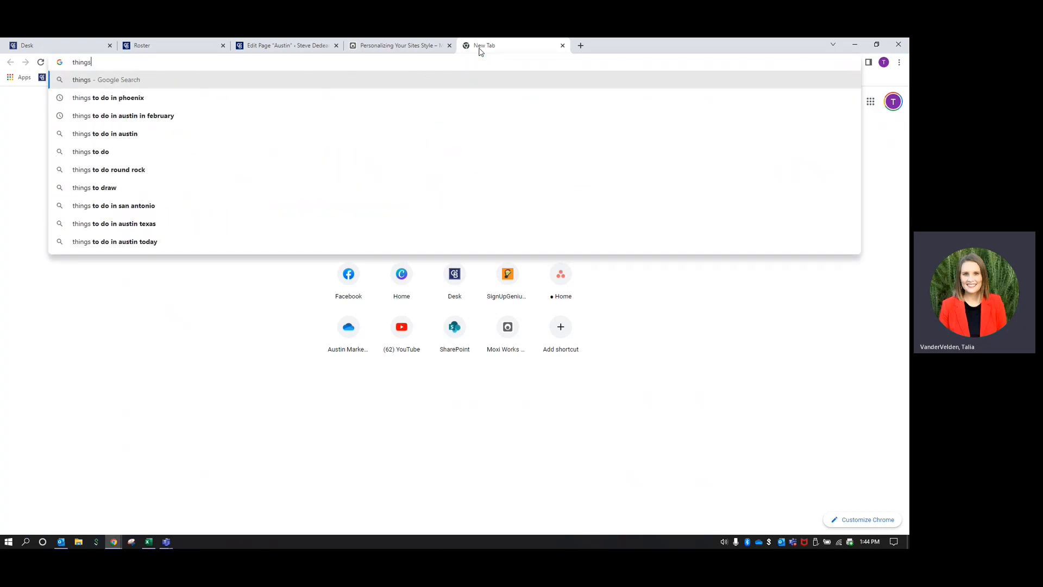
{"action": "type", "text": " to do inaus"}
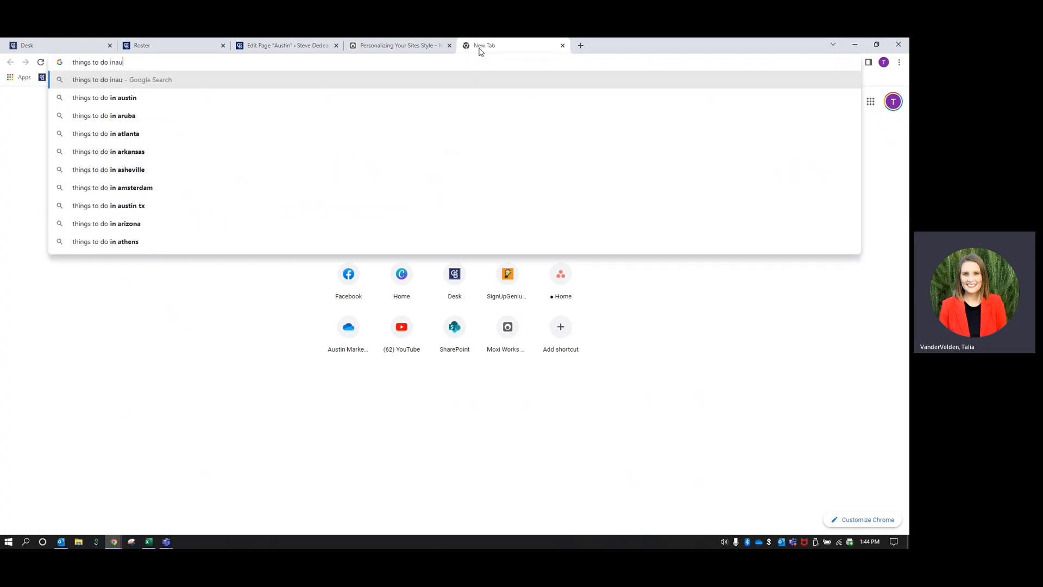
{"action": "key", "text": "BackSpace"}
{"action": "key", "text": "BackSpace"}
{"action": "key", "text": "BackSpace"}
{"action": "type", "text": "a"}
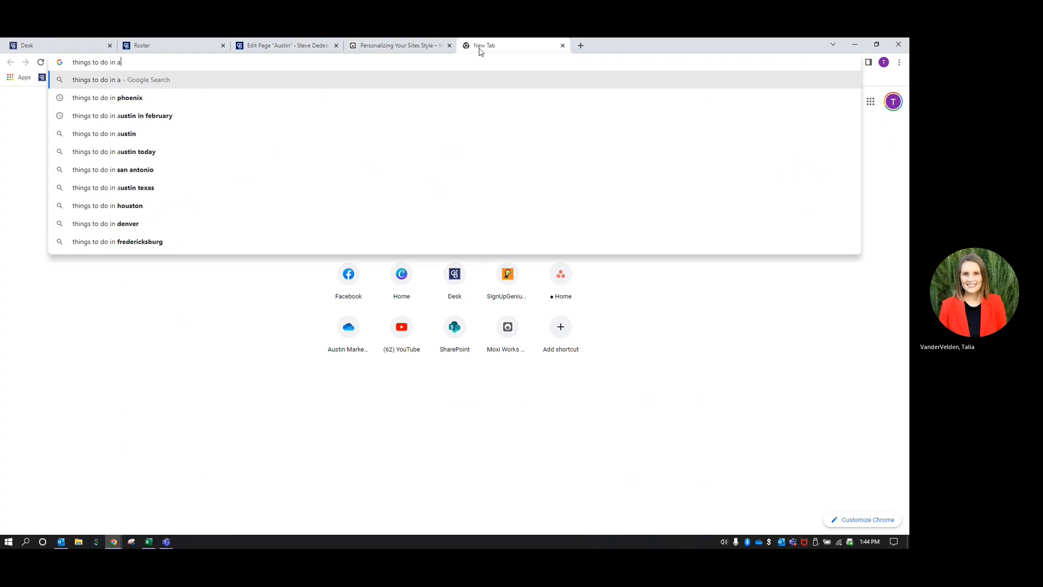
{"action": "type", "text": "ustin"}
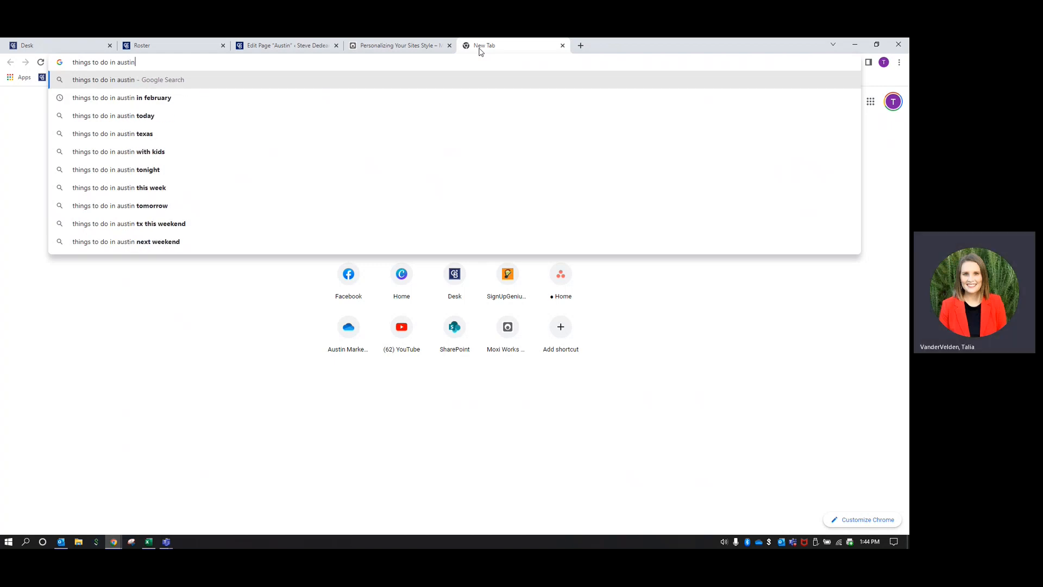
{"action": "key", "text": "Return"}
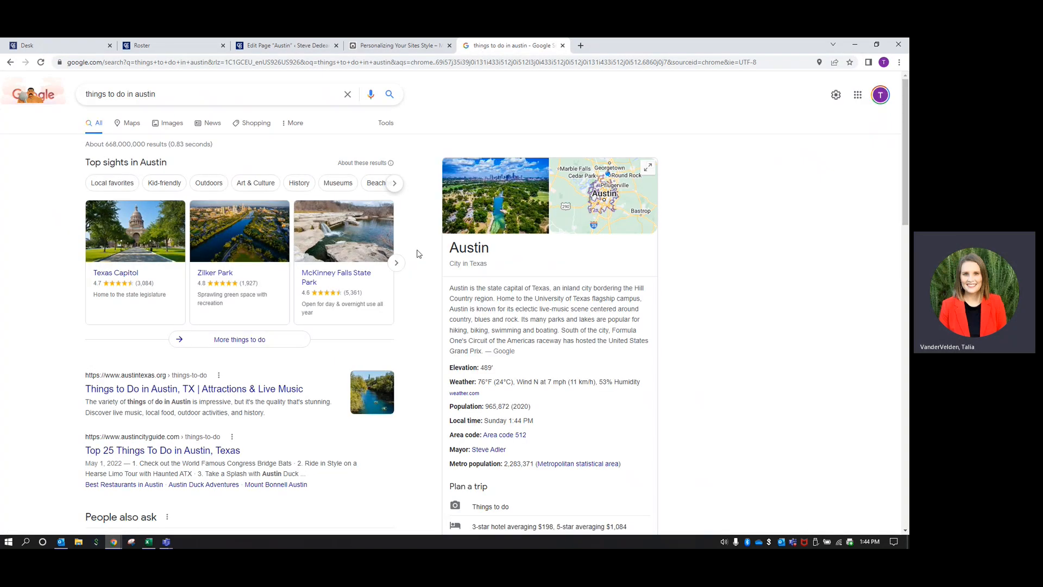
Review the austintexas.org result's title and description, then return to the Austin page editor
{"action": "scroll", "coordinate": [30, 310], "scroll_direction": "down", "scroll_amount": 3}
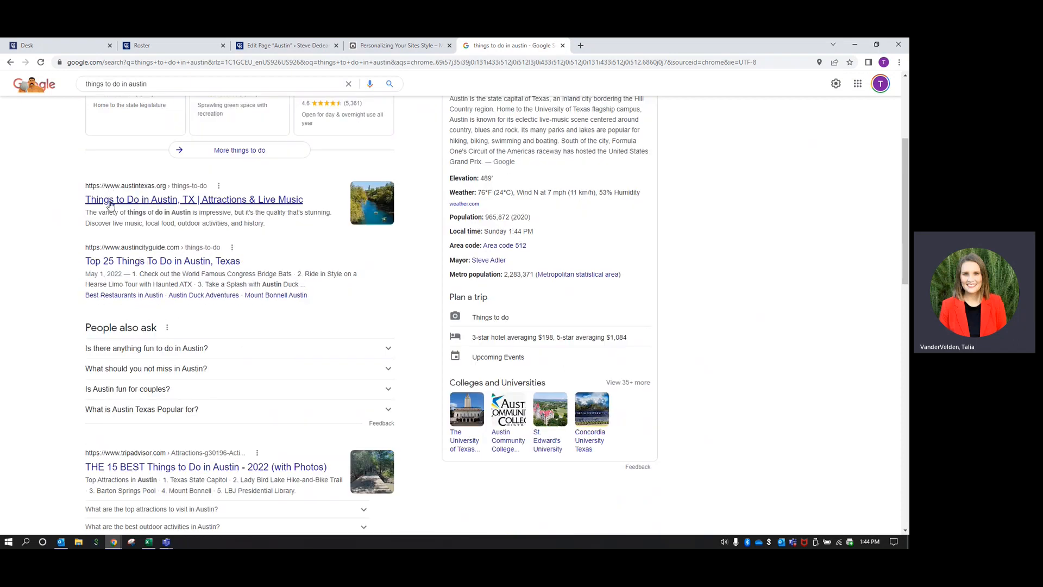
{"action": "left_click", "coordinate": [173, 204]}
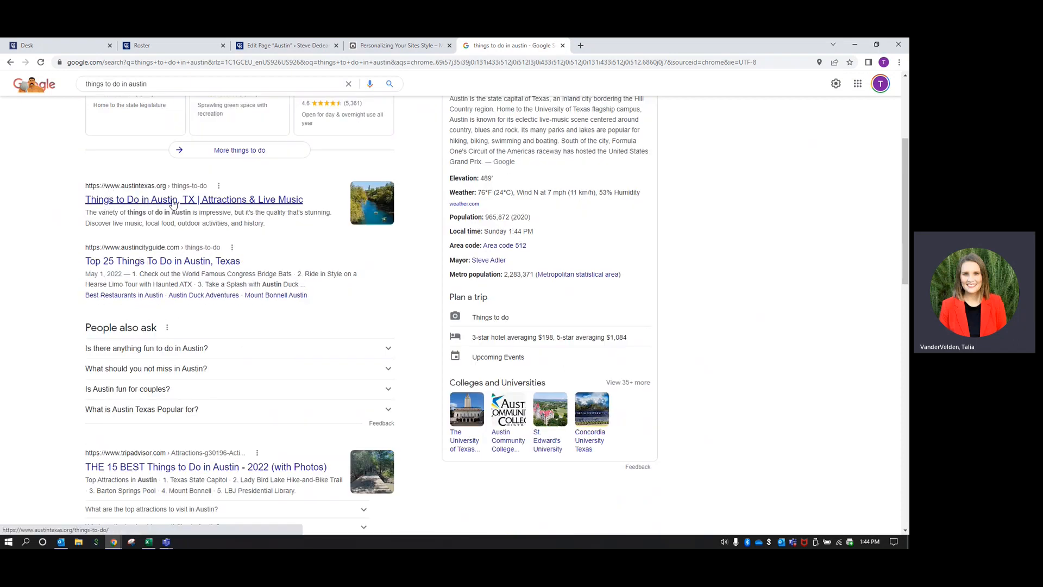
{"action": "left_click_drag", "start_coordinate": [266, 224], "coordinate": [80, 215]}
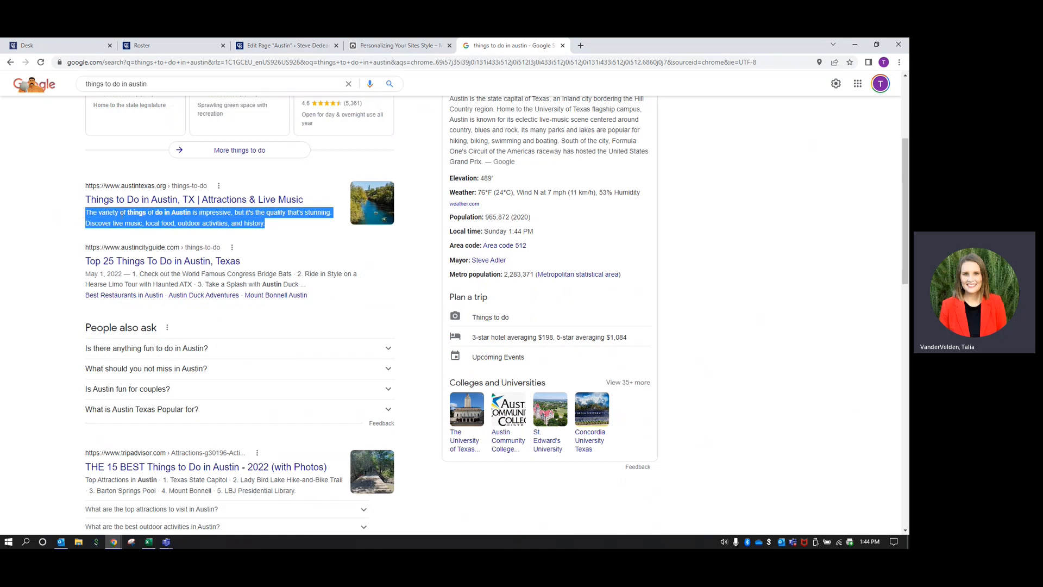
{"action": "left_click", "coordinate": [78, 216]}
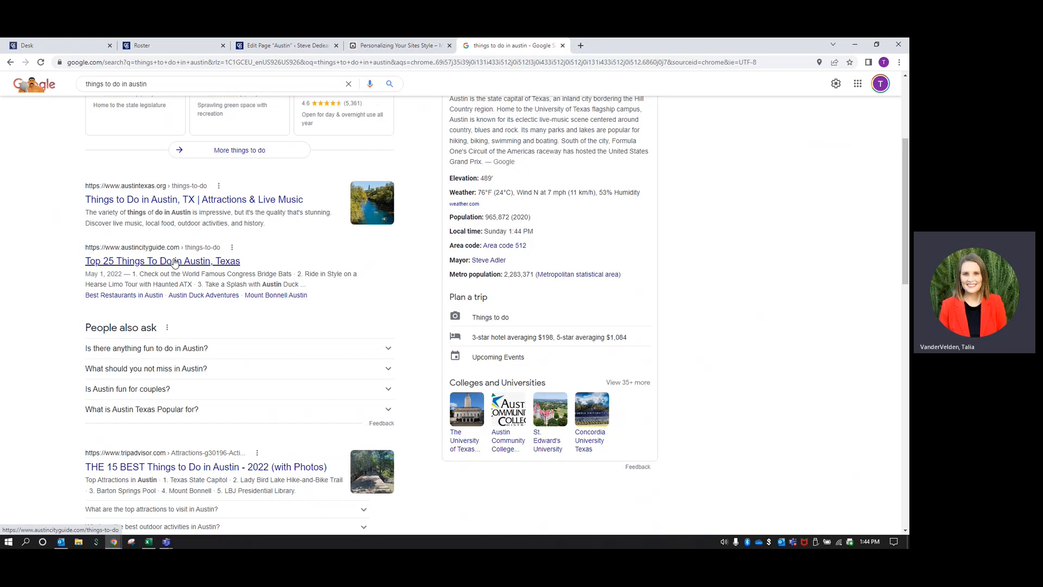
{"action": "scroll", "coordinate": [175, 263], "scroll_direction": "down", "scroll_amount": 2}
{"action": "scroll", "coordinate": [205, 365], "scroll_direction": "down", "scroll_amount": 3}
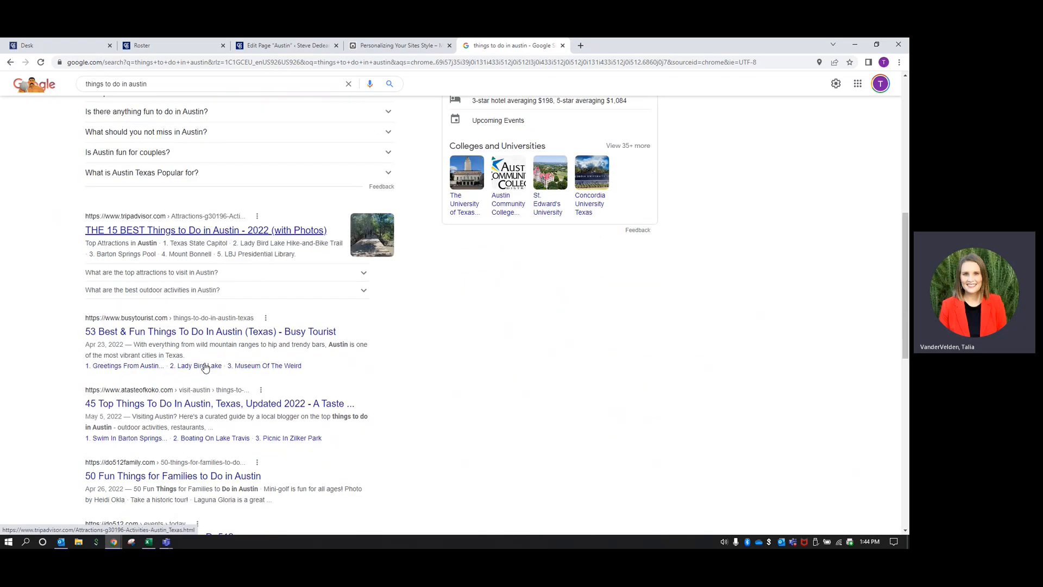
{"action": "scroll", "coordinate": [196, 335], "scroll_direction": "down", "scroll_amount": 2}
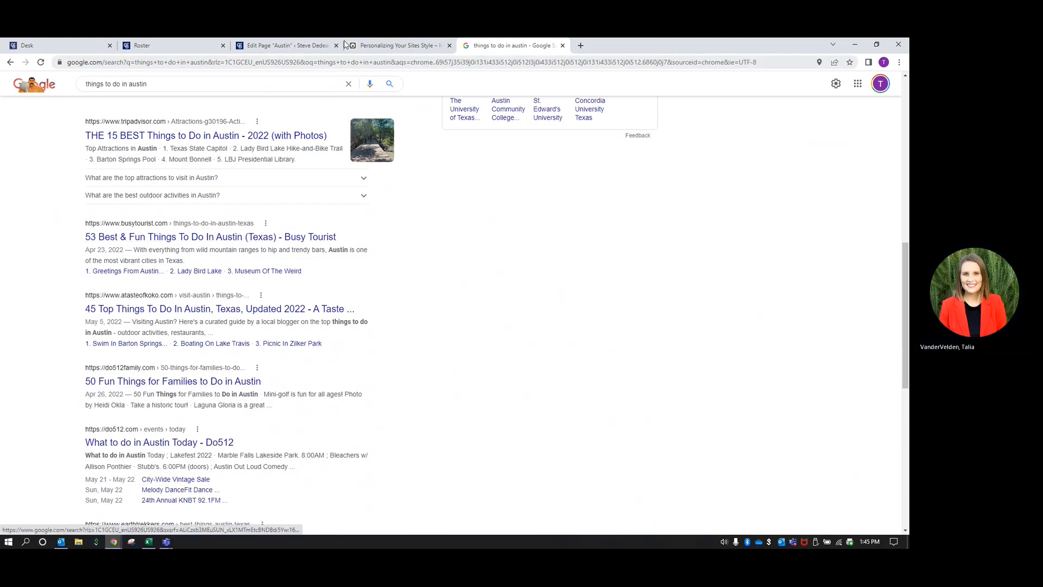
{"action": "left_click", "coordinate": [269, 47]}
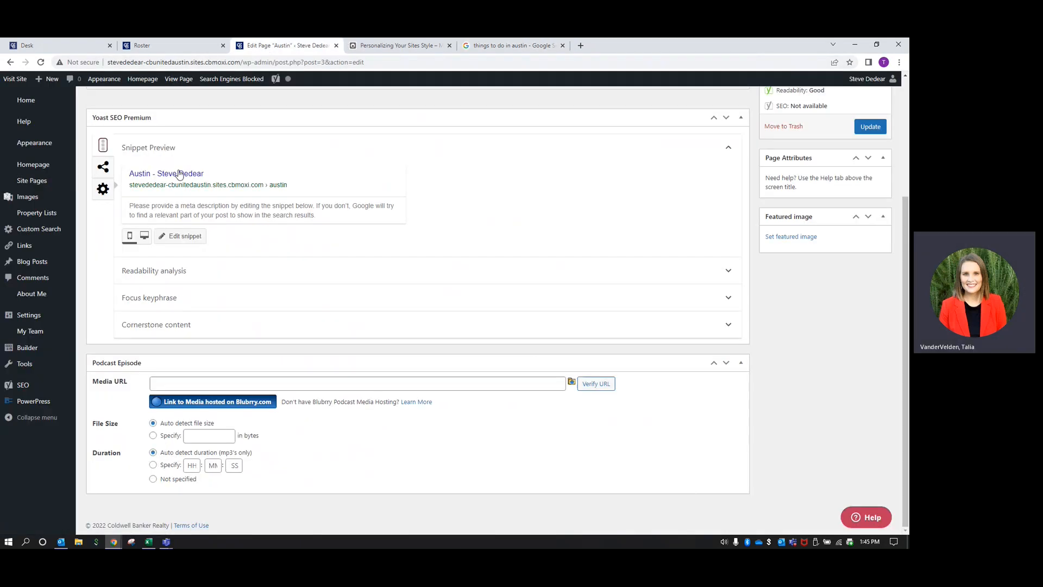
Expand Austin's Yoast snippet editor to reveal the SEO title, Slug and Meta description fields
{"action": "left_click", "coordinate": [184, 237]}
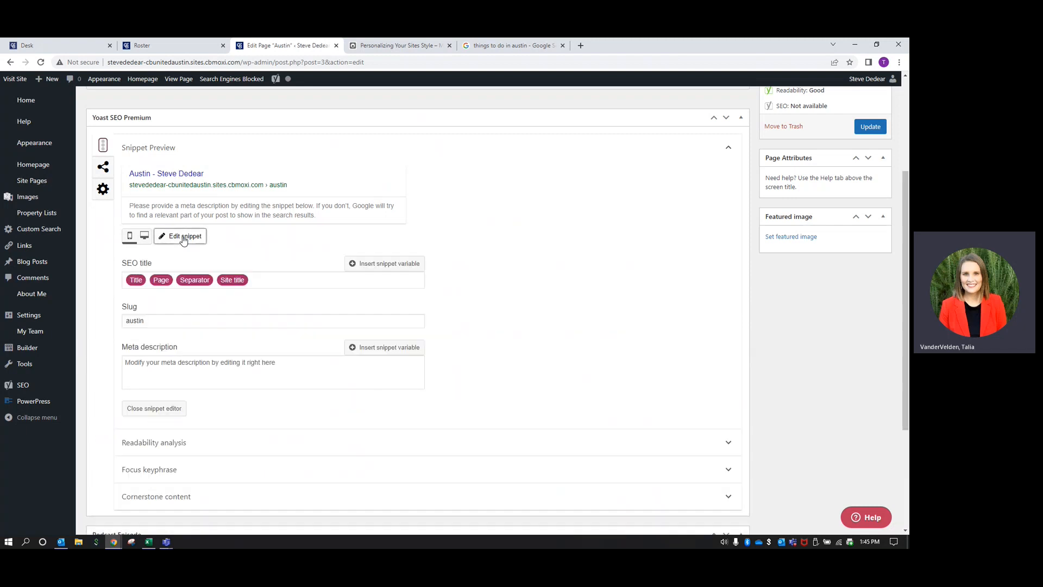
{"action": "scroll", "coordinate": [183, 241], "scroll_direction": "down", "scroll_amount": 2}
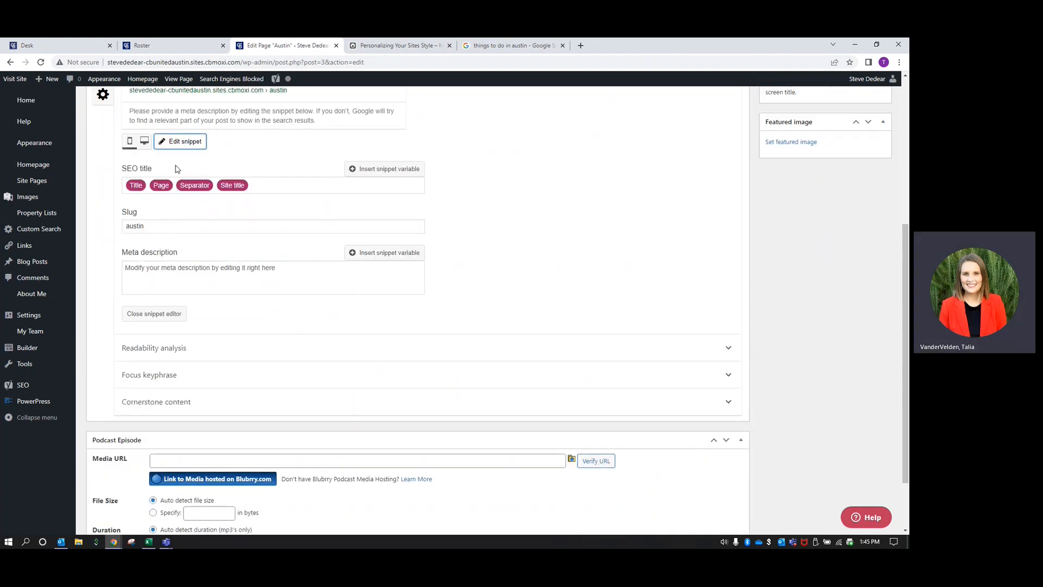
{"action": "scroll", "coordinate": [179, 255], "scroll_direction": "up", "scroll_amount": 1}
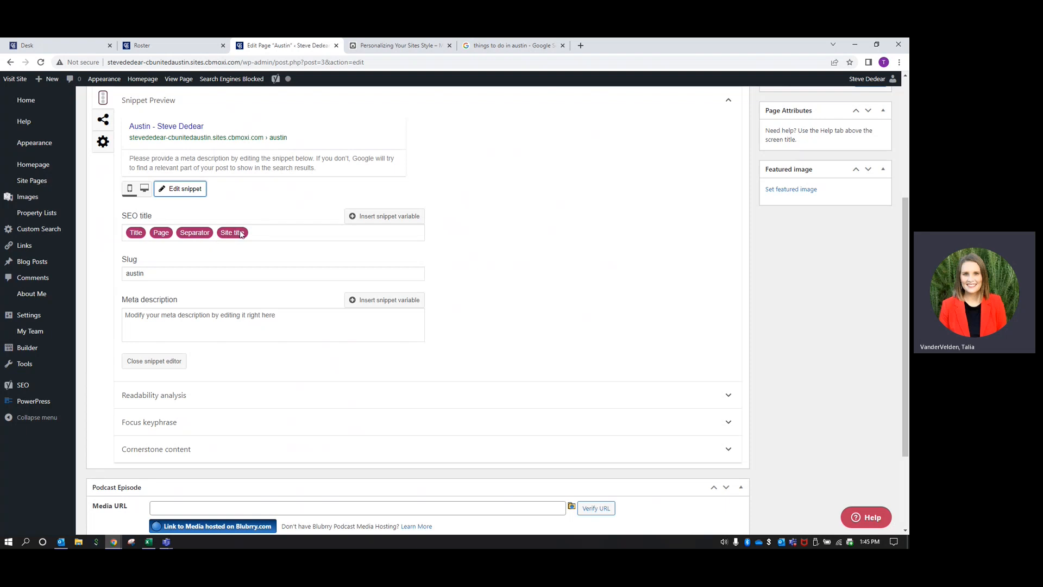
Replace Austin's default SEO title variables with the agent's 'Guide to Living in Austin, Texas'
{"action": "left_click", "coordinate": [276, 236]}
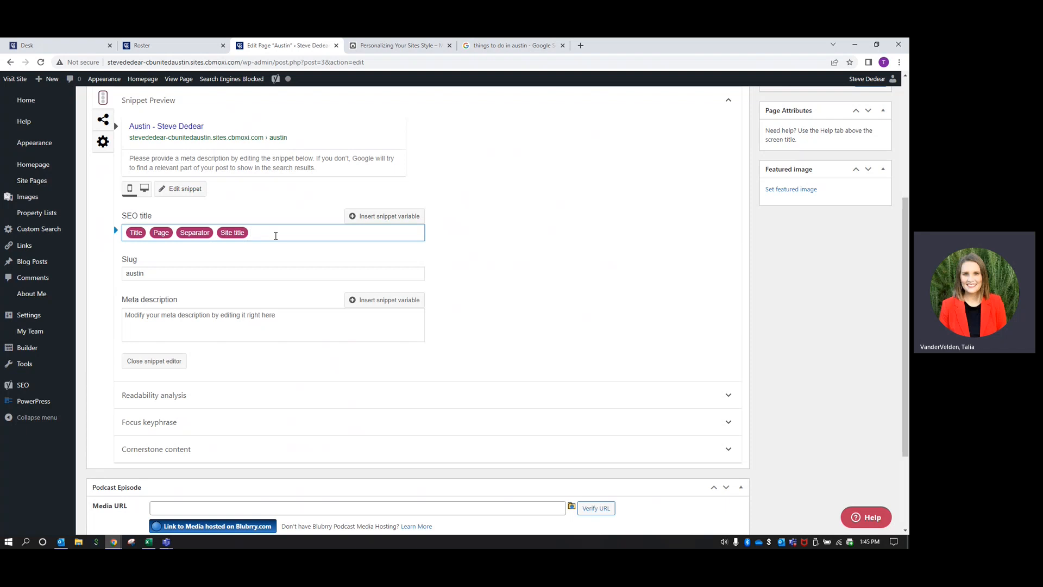
{"action": "key", "text": "BackSpace"}
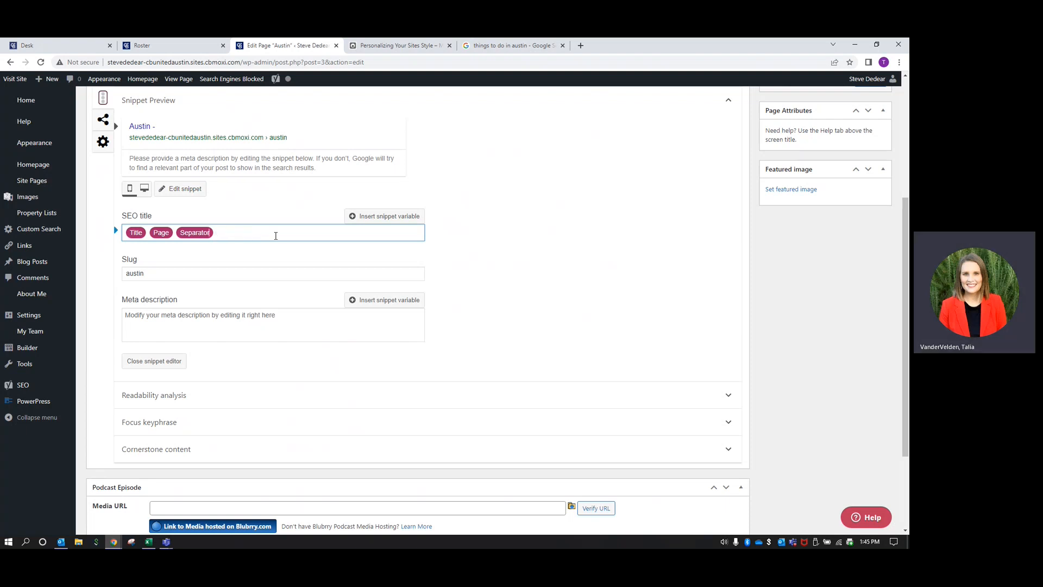
{"action": "key", "text": "BackSpace"}
{"action": "key", "text": "BackSpace"}
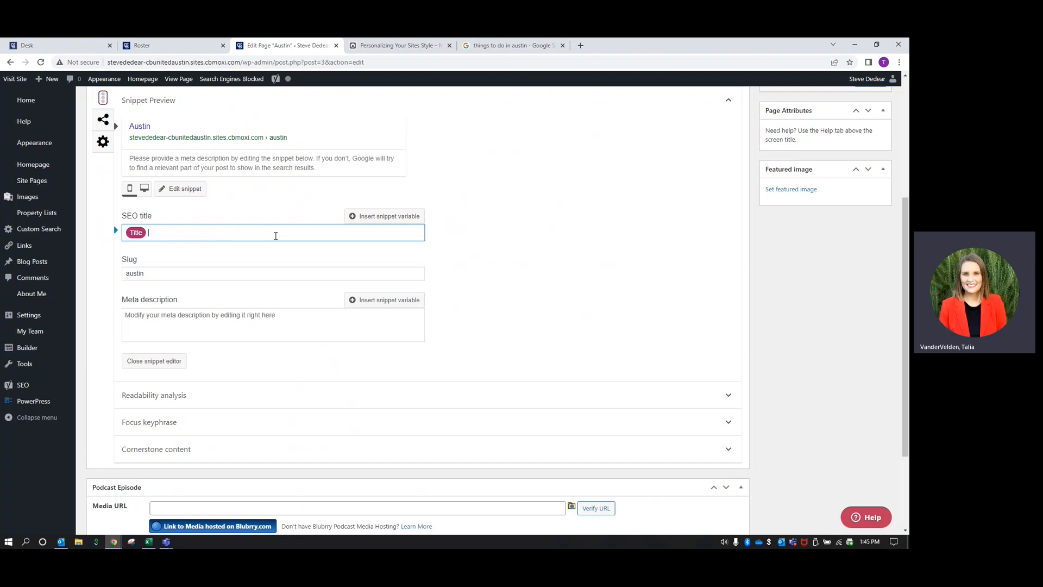
{"action": "key", "text": "BackSpace"}
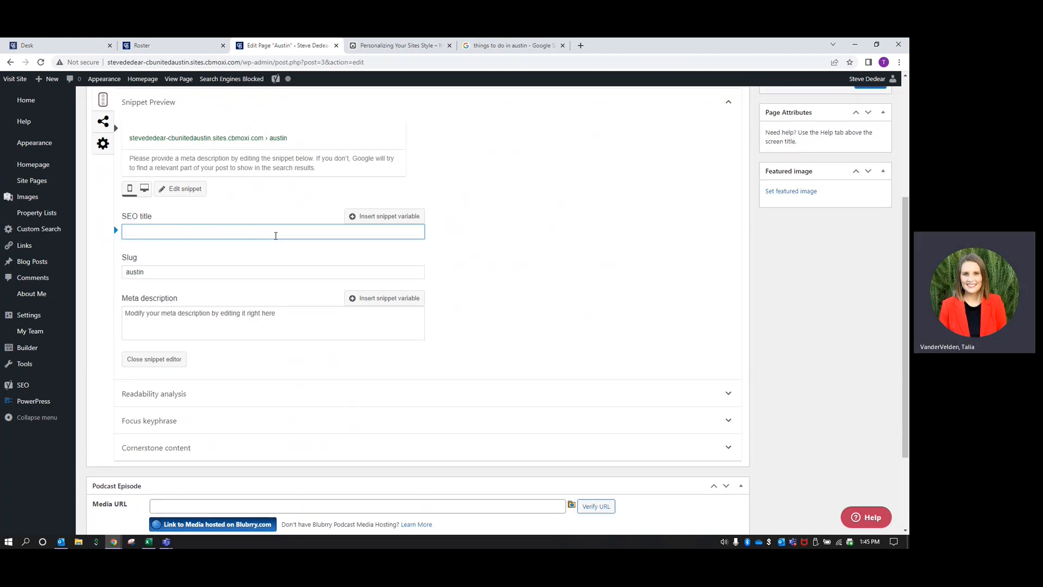
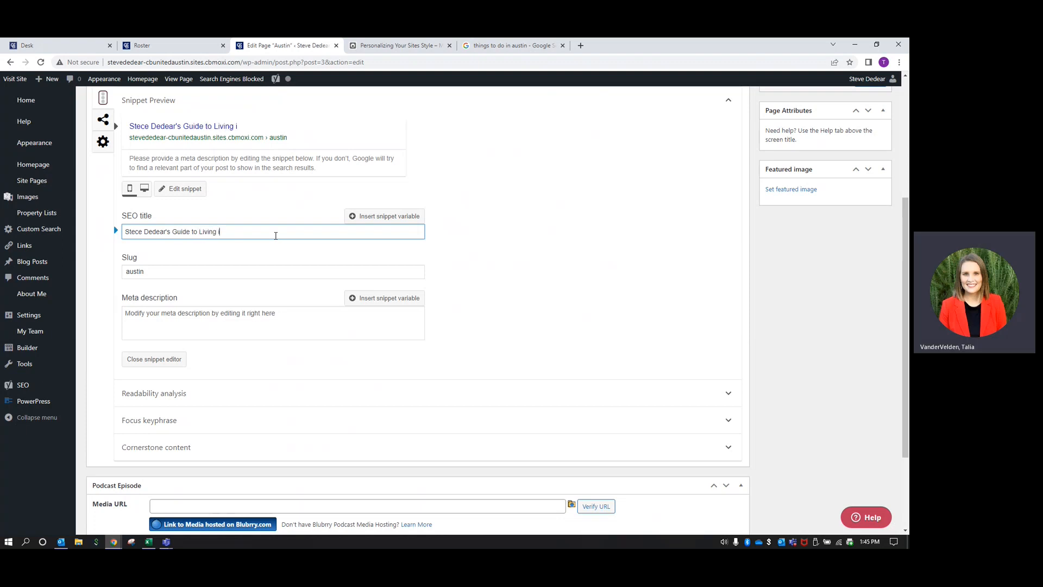
{"action": "type", "text": "n Austin, Texas"}
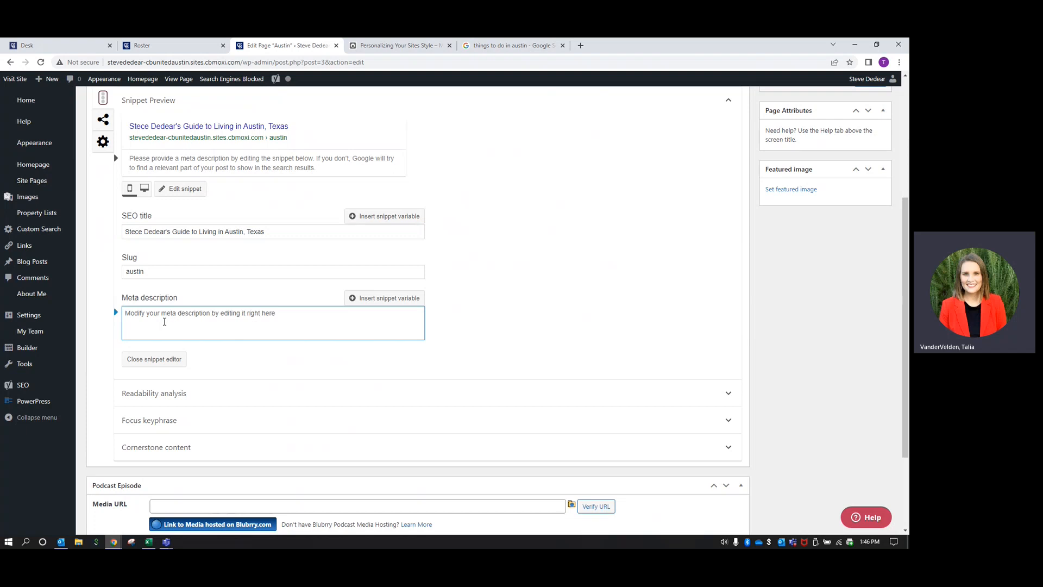
Write the Austin meta description inviting readers to view new Austin listings and learn its top-places-to-live ranking
{"action": "left_click", "coordinate": [513, 45]}
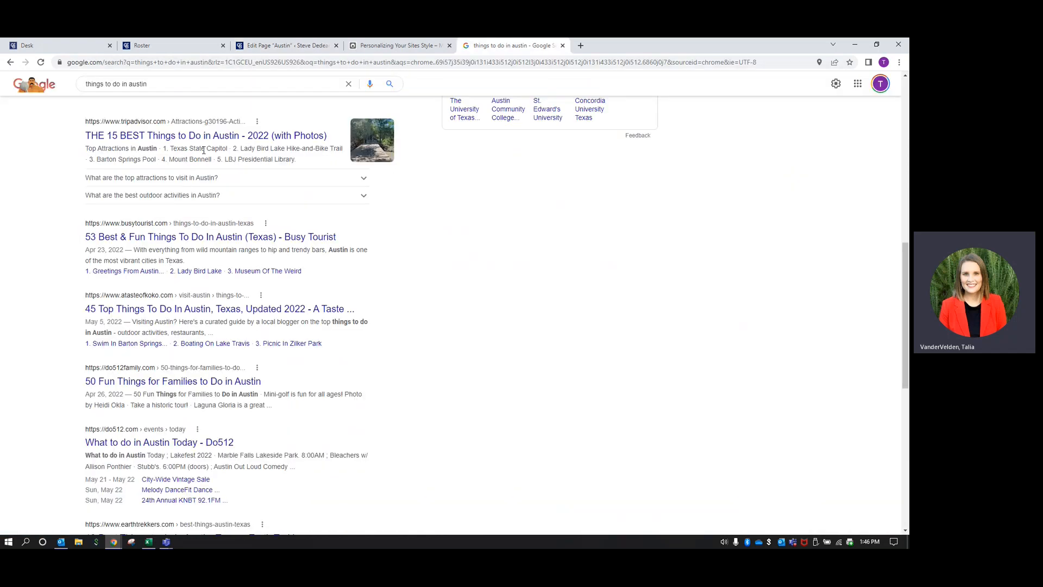
{"action": "left_click", "coordinate": [279, 47]}
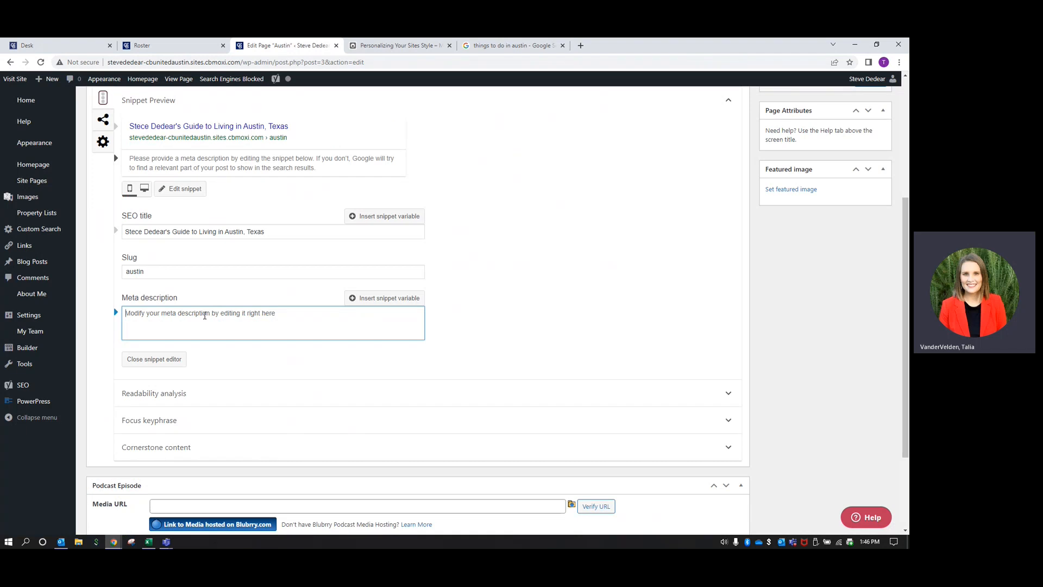
{"action": "type", "text": "View some"}
{"action": "key", "text": "BackSpace"}
{"action": "key", "text": "BackSpace"}
{"action": "key", "text": "BackSpace"}
{"action": "key", "text": "BackSpace"}
{"action": "key", "text": "BackSpace"}
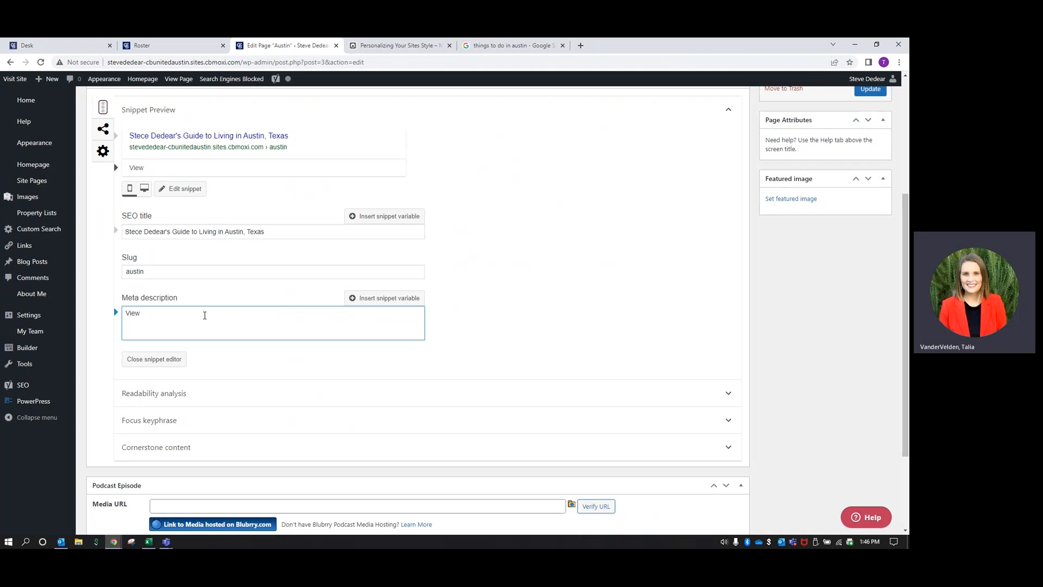
{"action": "type", "text": "new listings in Austin and "}
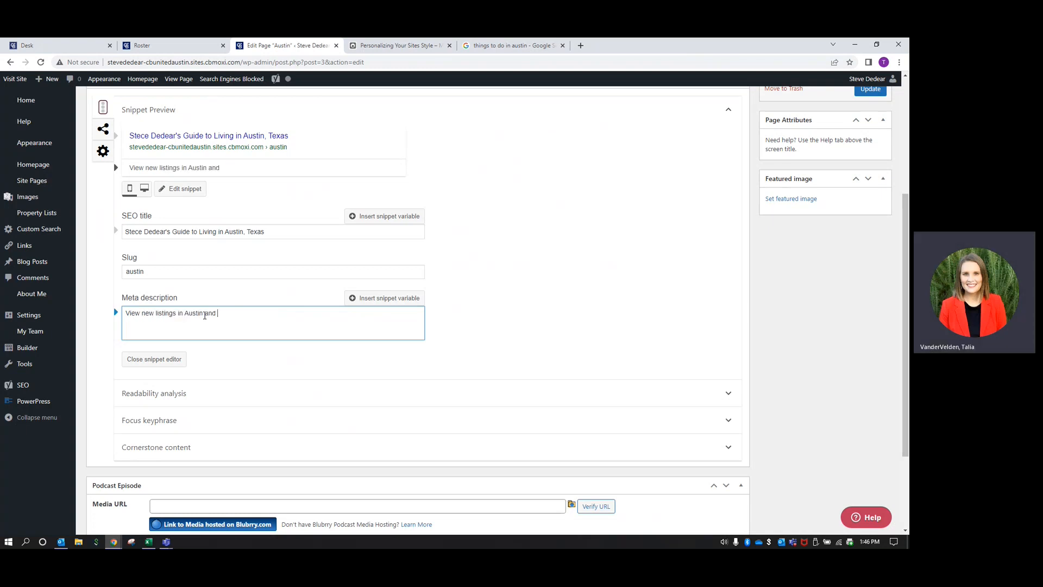
{"action": "type", "text": "learn why Austin has "}
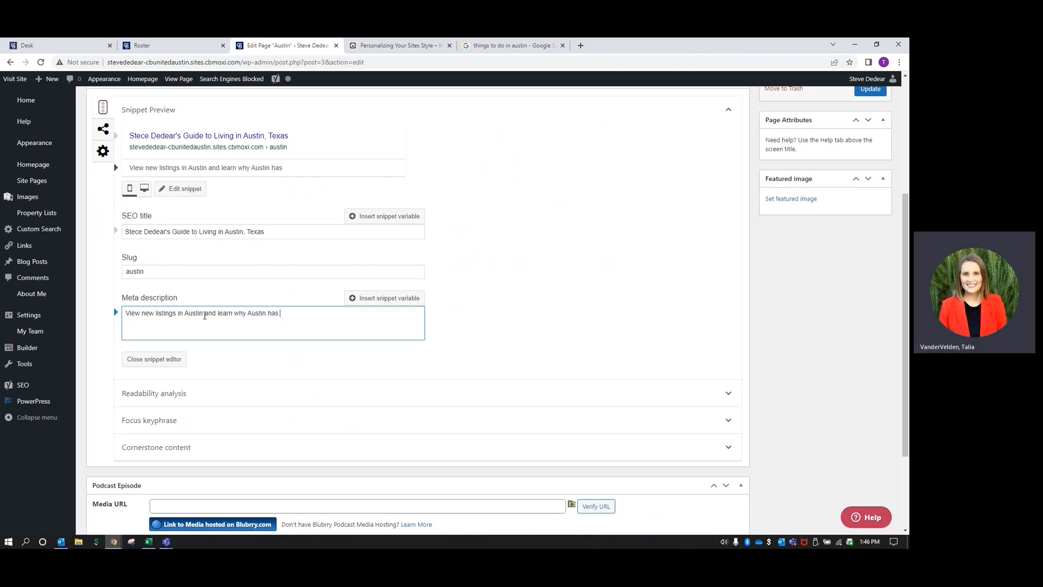
{"action": "type", "text": "ranked on the top places to "}
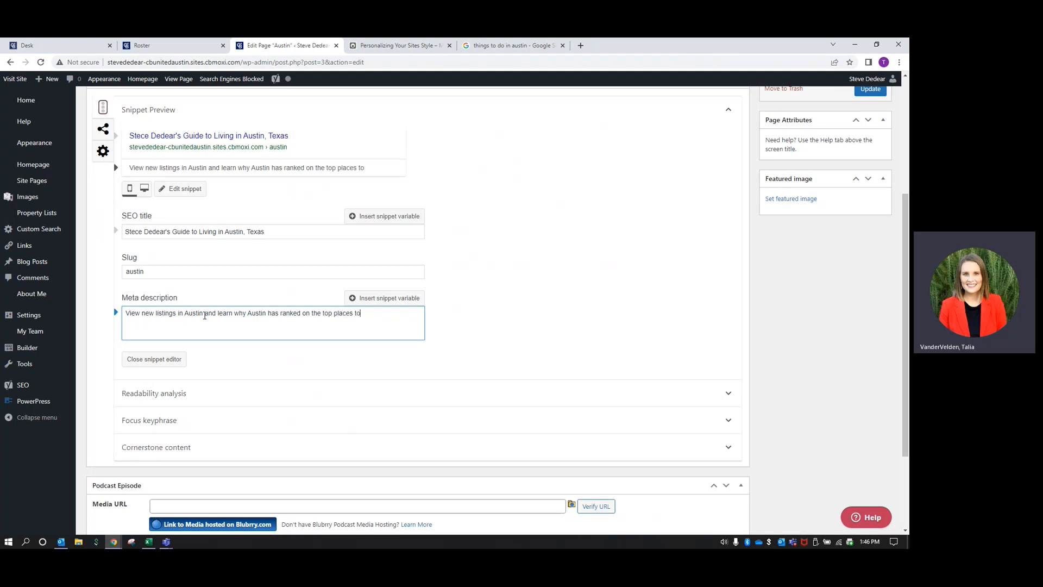
{"action": "type", "text": "live list year after ye"}
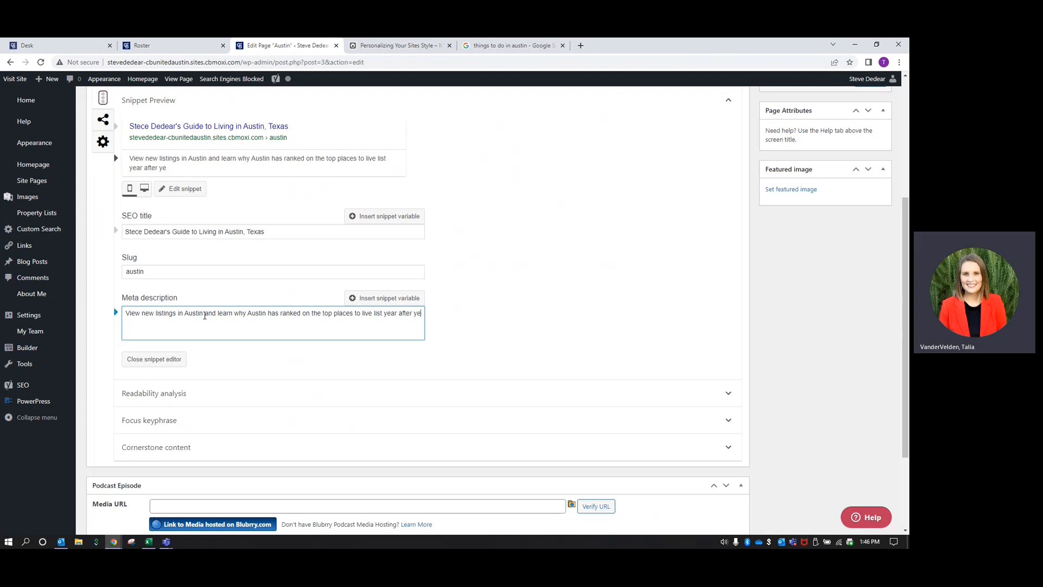
{"action": "type", "text": "ar."}
{"action": "scroll", "coordinate": [432, 332], "scroll_direction": "down", "scroll_amount": 2}
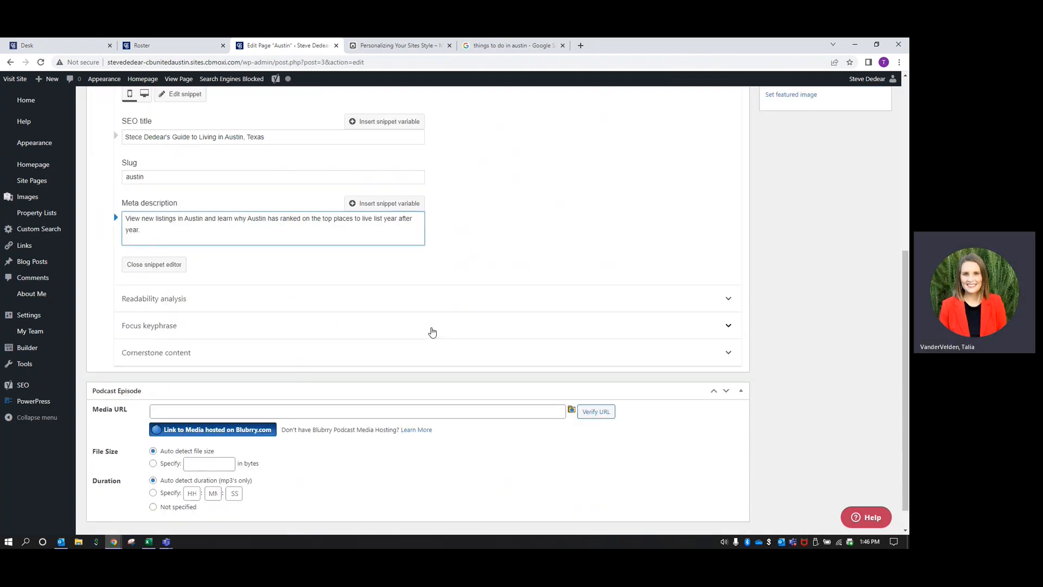
{"action": "scroll", "coordinate": [432, 332], "scroll_direction": "up", "scroll_amount": 2}
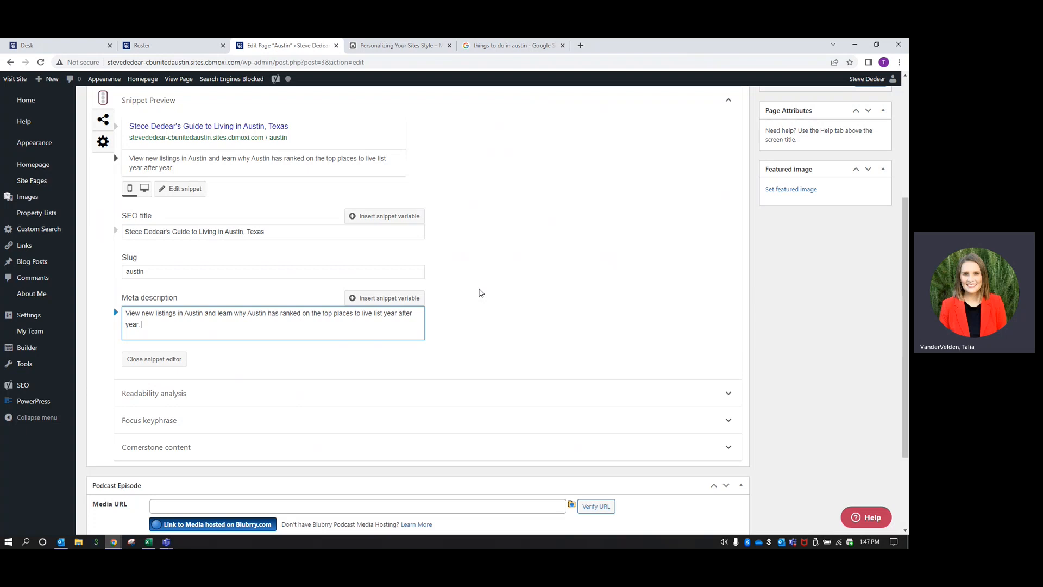
Update the Austin page to save the new meta description, bringing revisions to 3
{"action": "scroll", "coordinate": [478, 293], "scroll_direction": "up", "scroll_amount": 4}
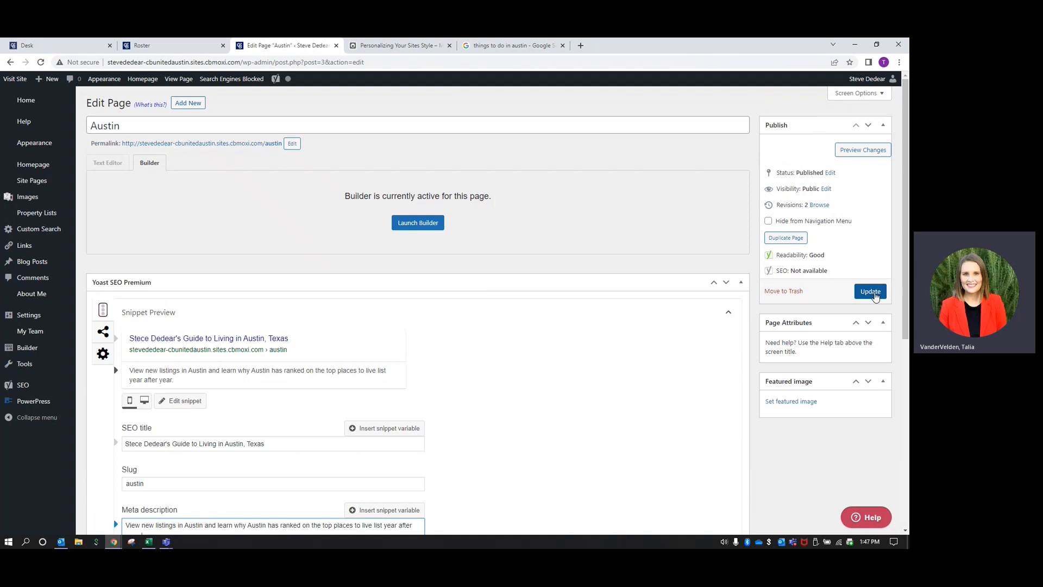
{"action": "left_click", "coordinate": [870, 292]}
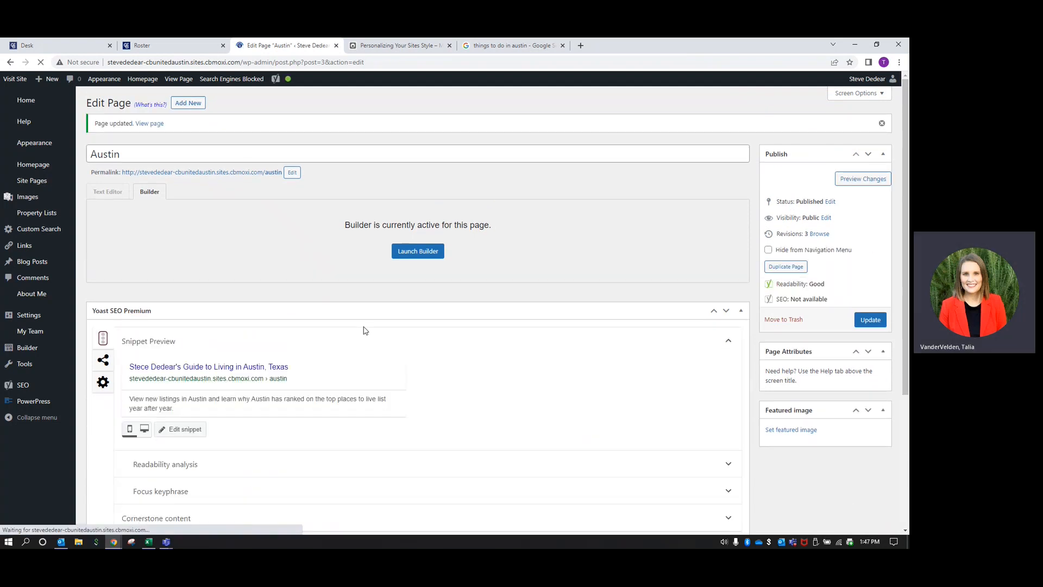
{"action": "scroll", "coordinate": [365, 330], "scroll_direction": "down", "scroll_amount": 3}
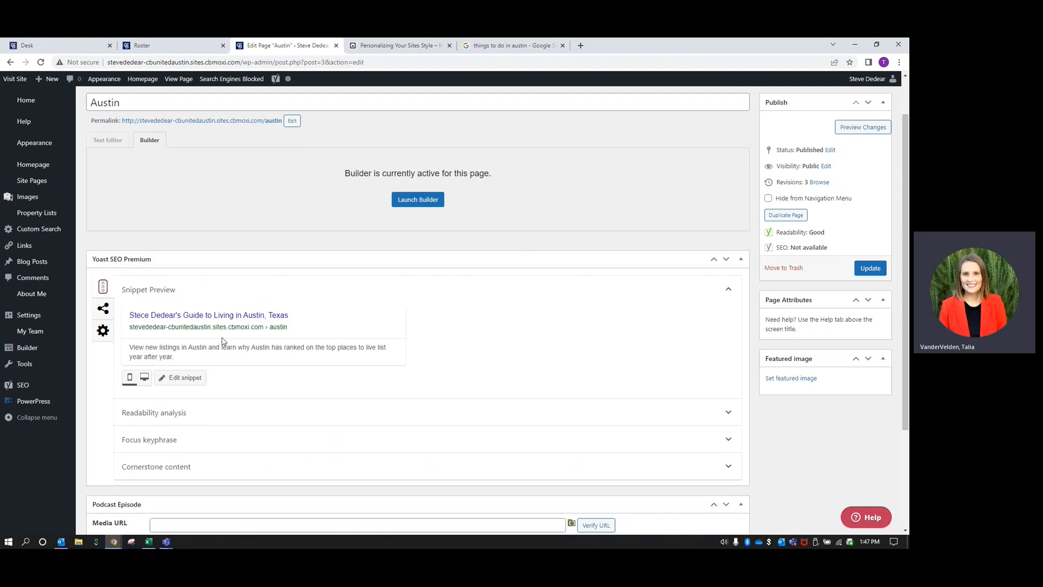
{"action": "left_click", "coordinate": [543, 45]}
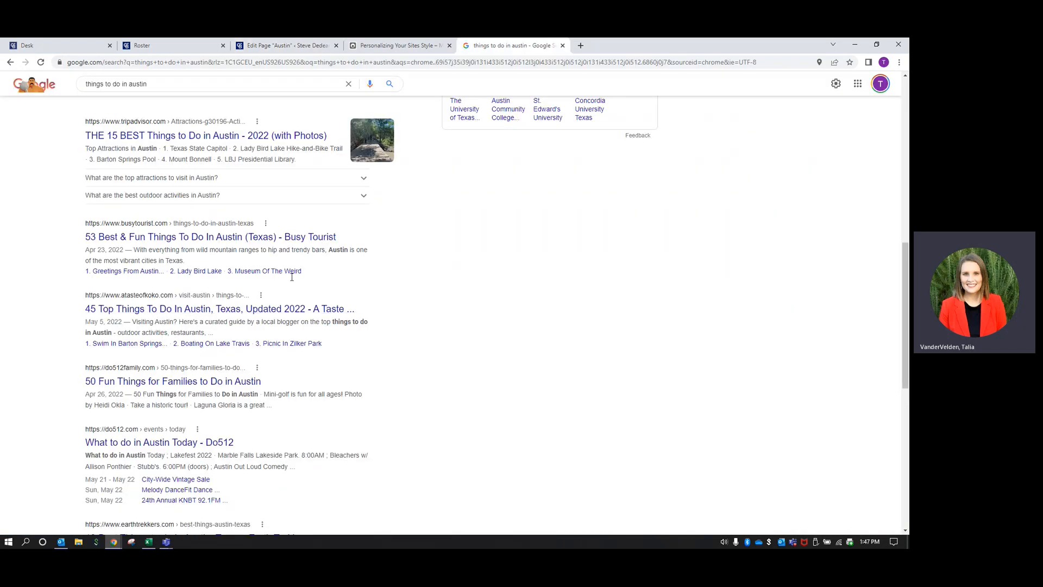
{"action": "scroll", "coordinate": [291, 277], "scroll_direction": "up", "scroll_amount": 9}
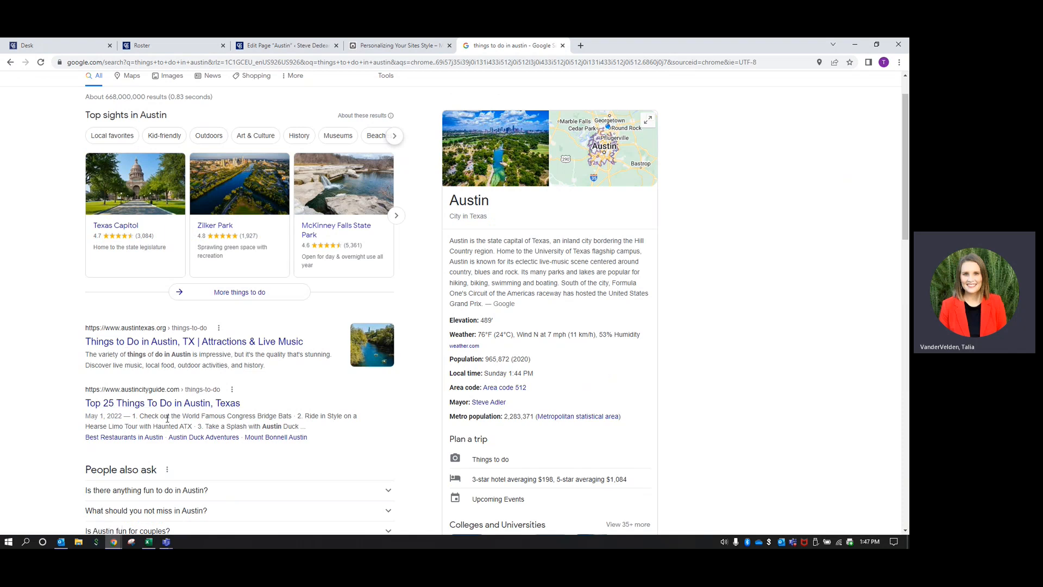
{"action": "scroll", "coordinate": [84, 359], "scroll_direction": "down", "scroll_amount": 2}
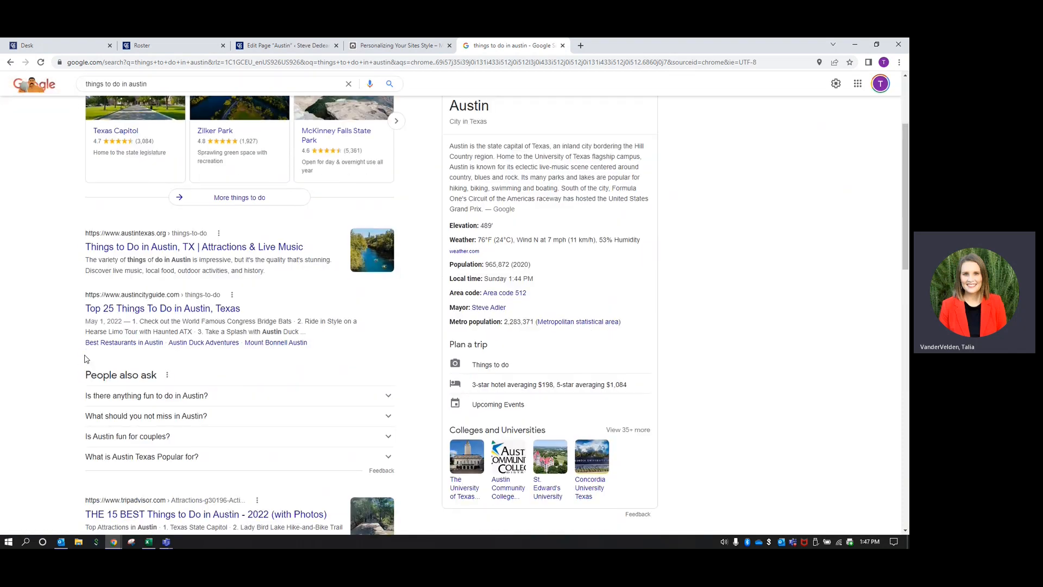
{"action": "scroll", "coordinate": [84, 359], "scroll_direction": "down", "scroll_amount": 3}
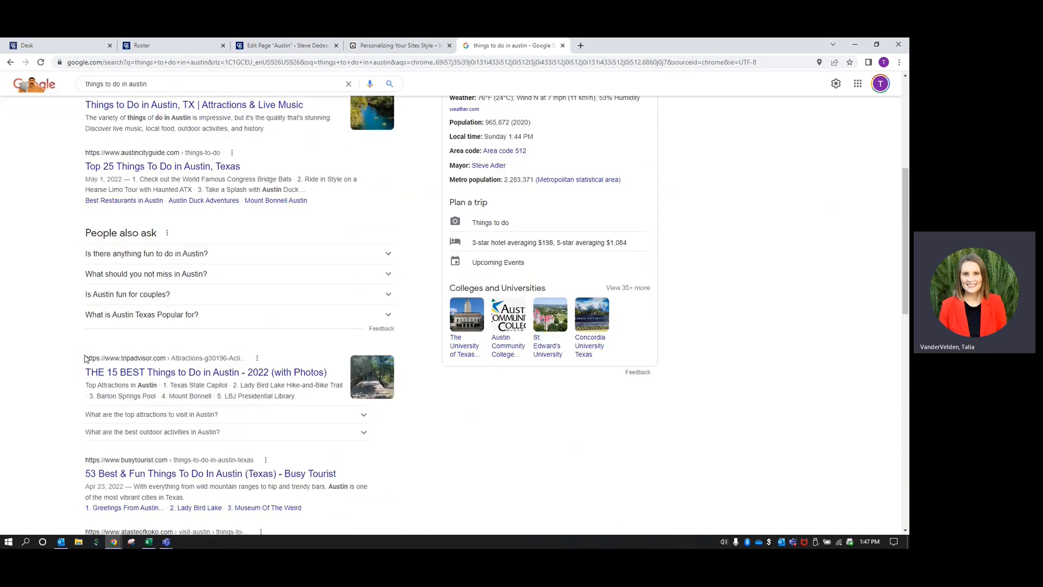
{"action": "left_click", "coordinate": [286, 45]}
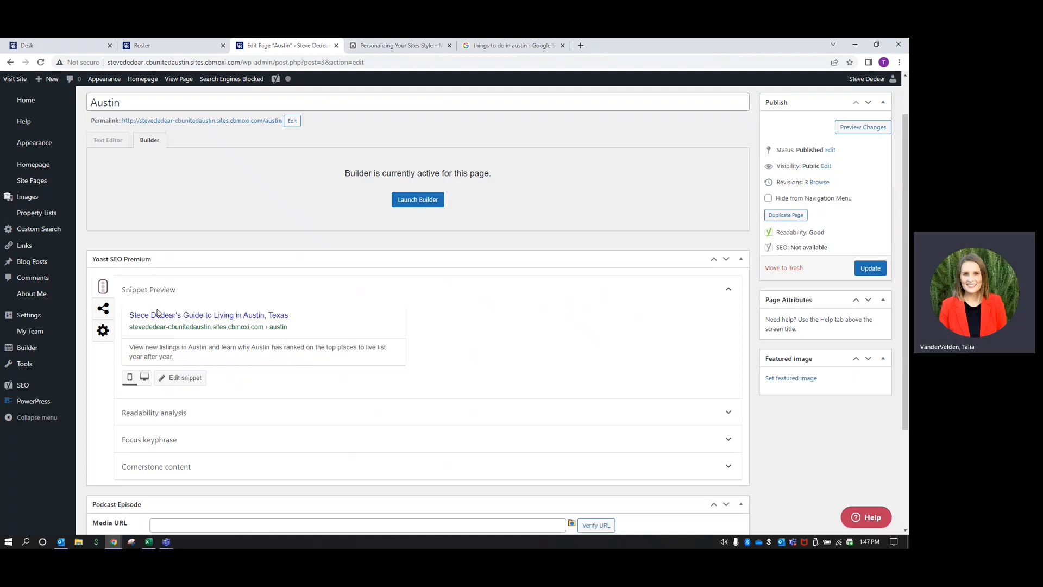
Search Google for 'google analytics' and open the Google Analytics site from the results
{"action": "left_click", "coordinate": [516, 45]}
{"action": "scroll", "coordinate": [278, 164], "scroll_direction": "up", "scroll_amount": 5}
{"action": "triple_click", "coordinate": [170, 94]}
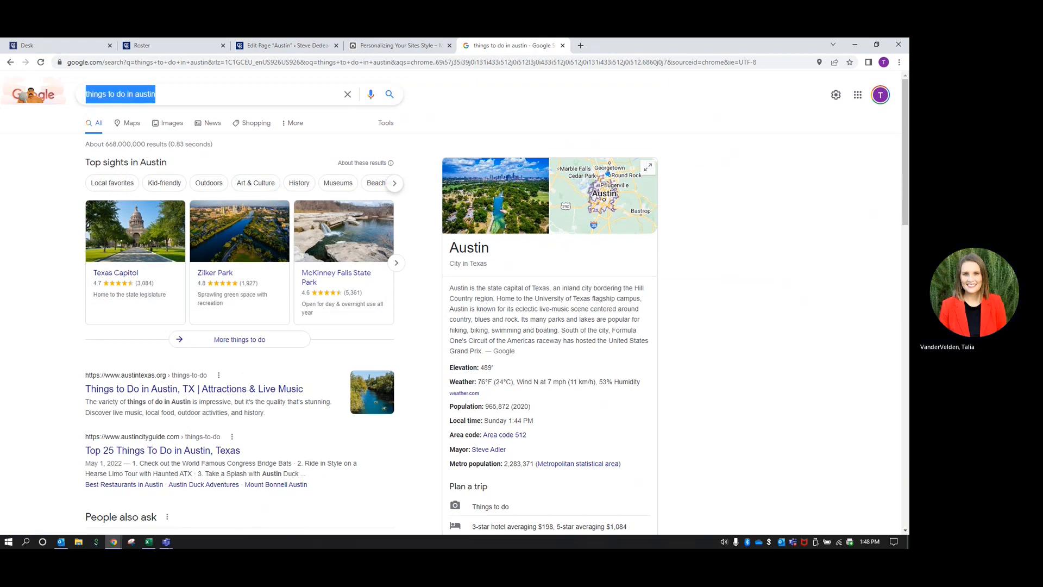
{"action": "type", "text": "google analytics"}
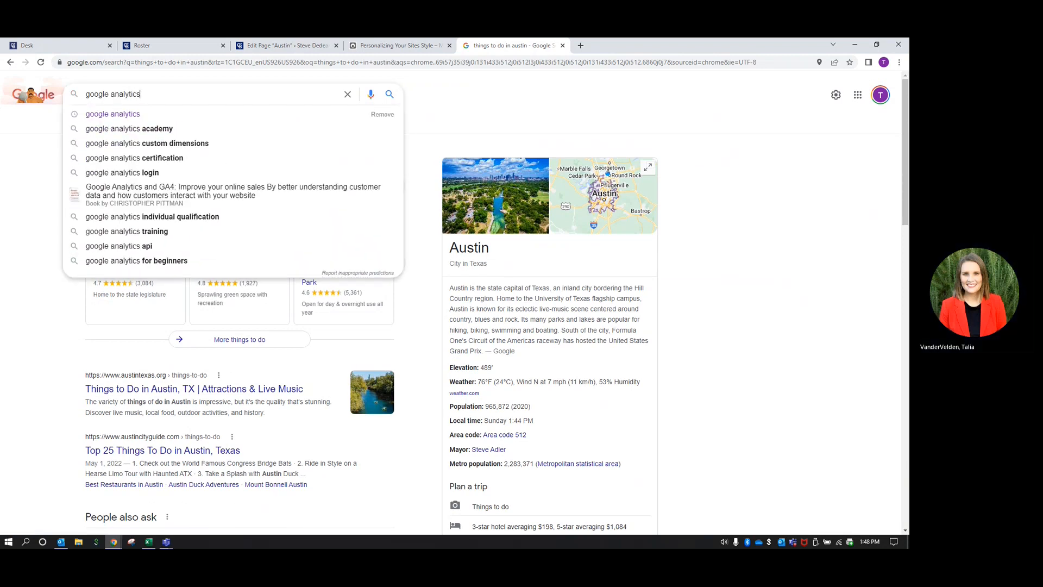
{"action": "key", "text": "Return"}
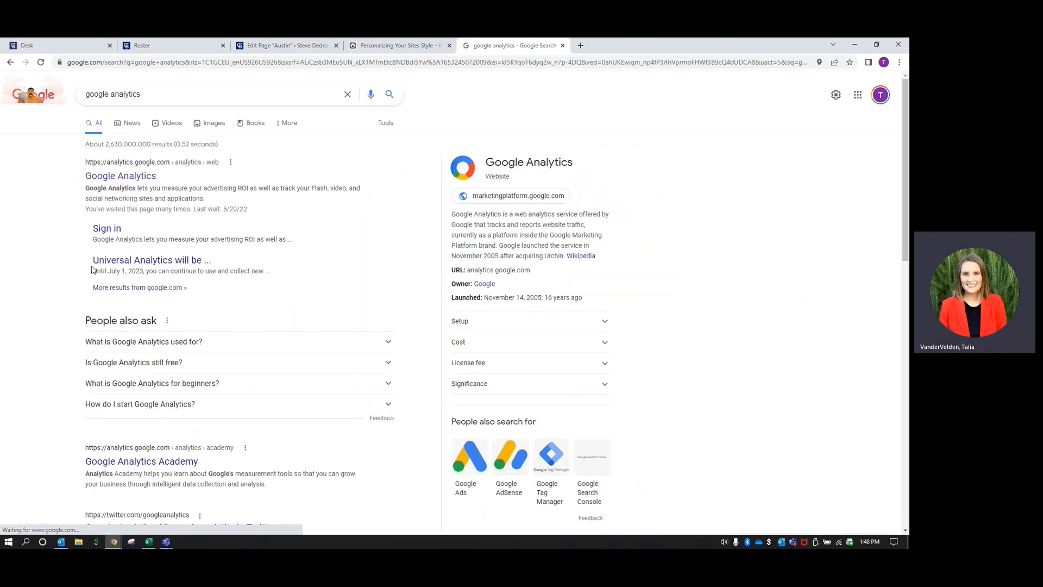
{"action": "left_click", "coordinate": [106, 233]}
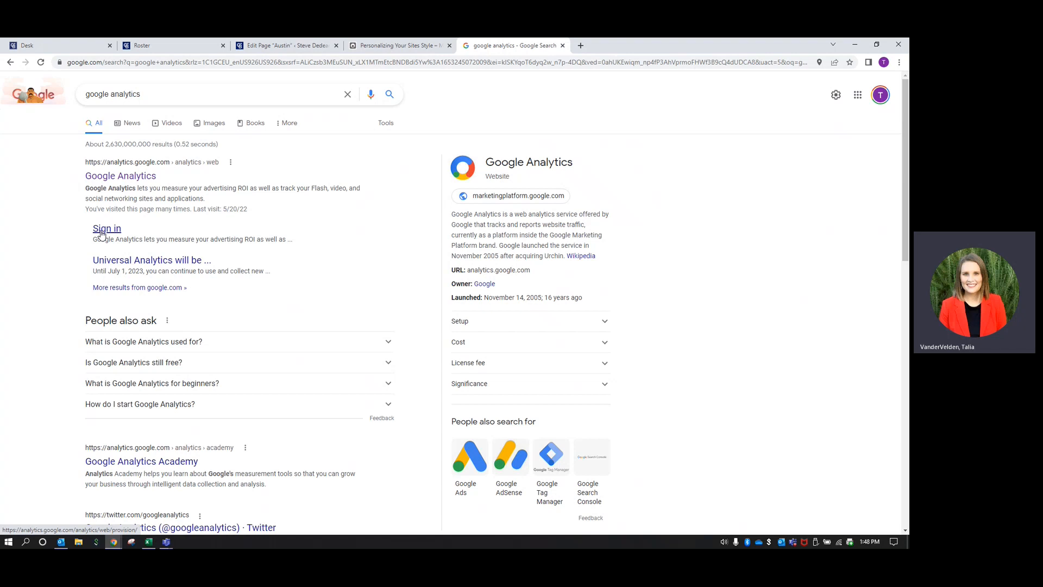
{"action": "left_click", "coordinate": [117, 177]}
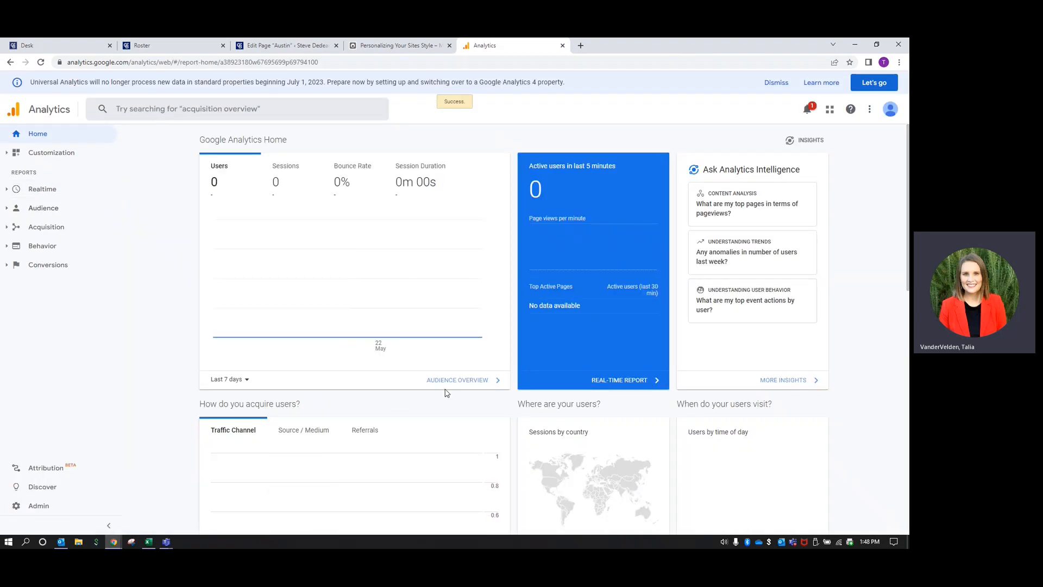
Scroll through the All Web Site Data home report cards, which show 0 users and 0.0% retention
{"action": "scroll", "coordinate": [391, 369], "scroll_direction": "down", "scroll_amount": 2}
{"action": "scroll", "coordinate": [494, 416], "scroll_direction": "down", "scroll_amount": 3}
{"action": "scroll", "coordinate": [488, 412], "scroll_direction": "down", "scroll_amount": 3}
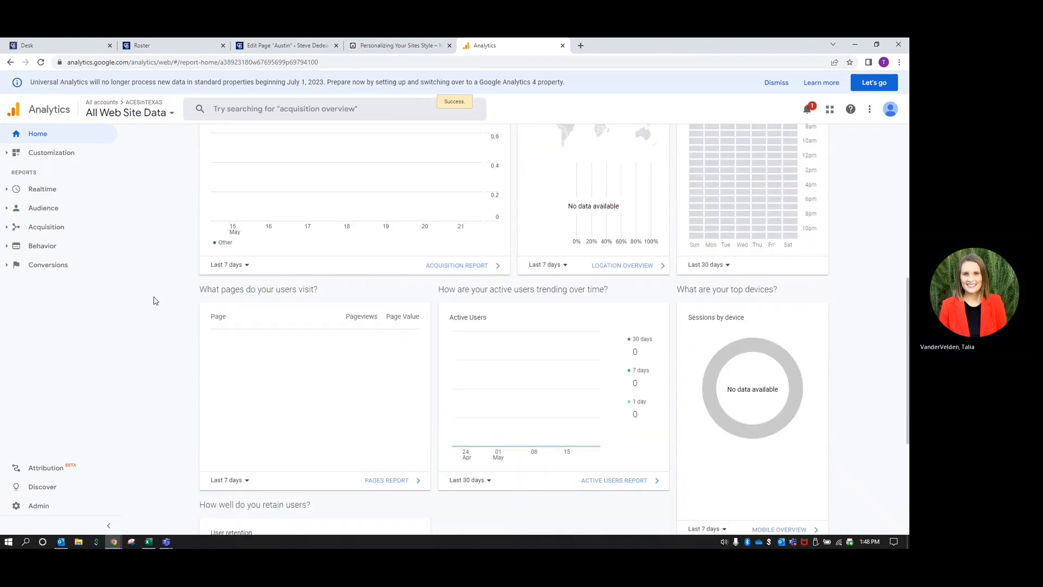
{"action": "scroll", "coordinate": [153, 300], "scroll_direction": "down", "scroll_amount": 2}
{"action": "scroll", "coordinate": [344, 209], "scroll_direction": "down", "scroll_amount": 1}
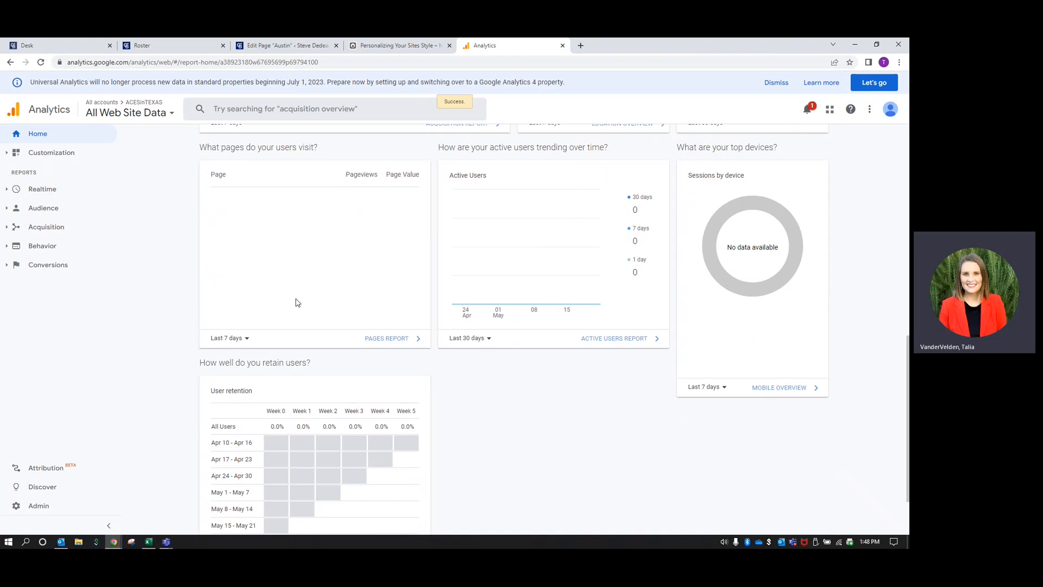
{"action": "scroll", "coordinate": [521, 361], "scroll_direction": "down", "scroll_amount": 1}
{"action": "scroll", "coordinate": [521, 361], "scroll_direction": "down", "scroll_amount": 1}
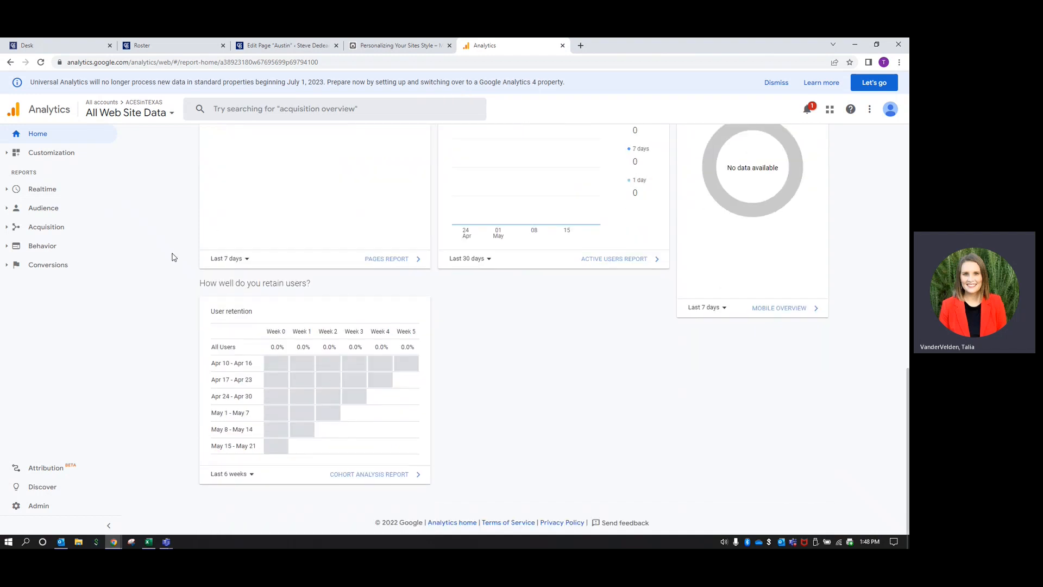
Locate the property's Tracking ID under Admin > Tracking Info > Tracking Code, then return to WordPress
{"action": "left_click", "coordinate": [33, 507]}
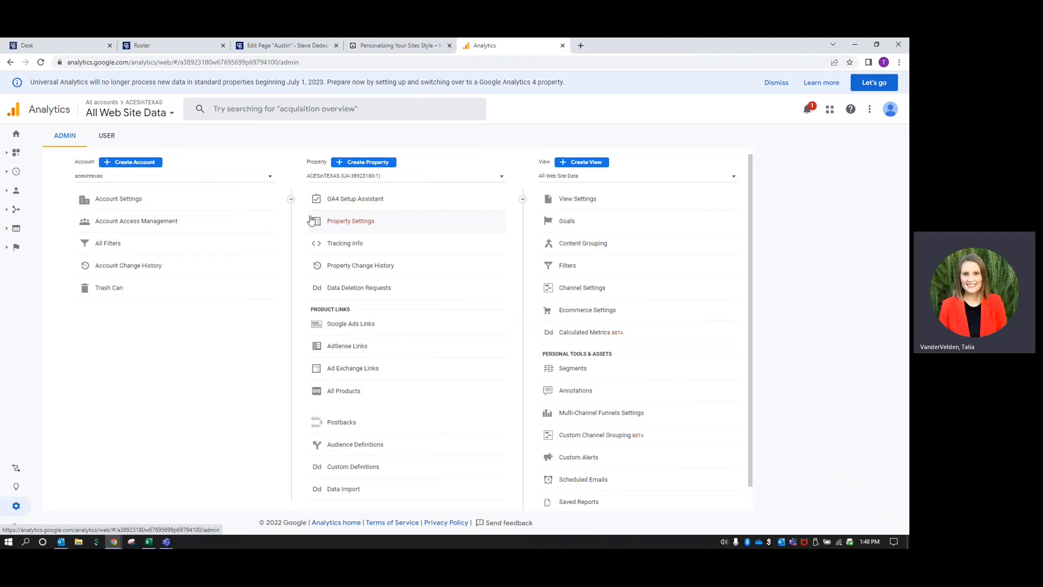
{"action": "left_click", "coordinate": [355, 244]}
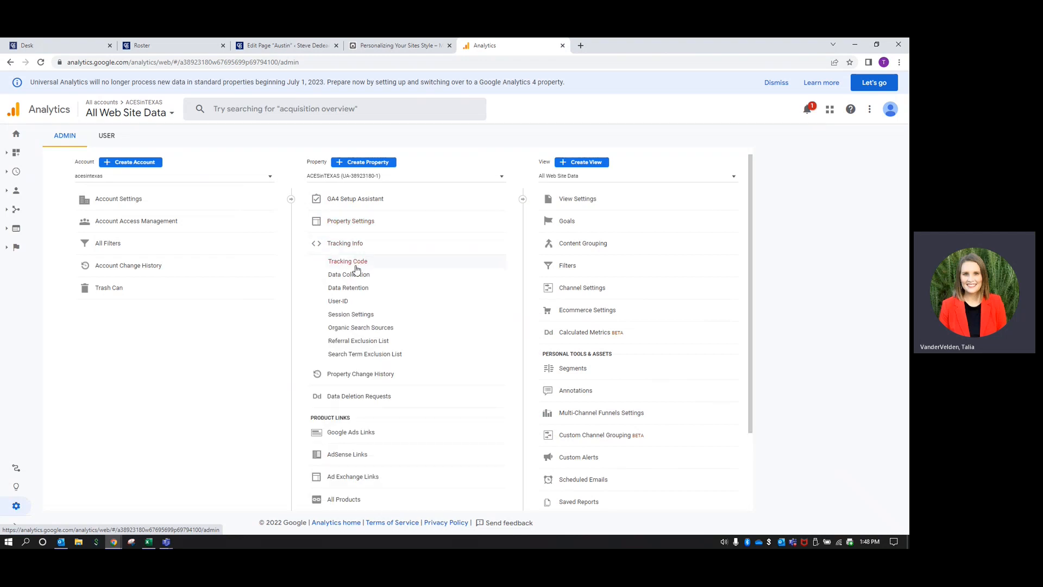
{"action": "left_click", "coordinate": [355, 267]}
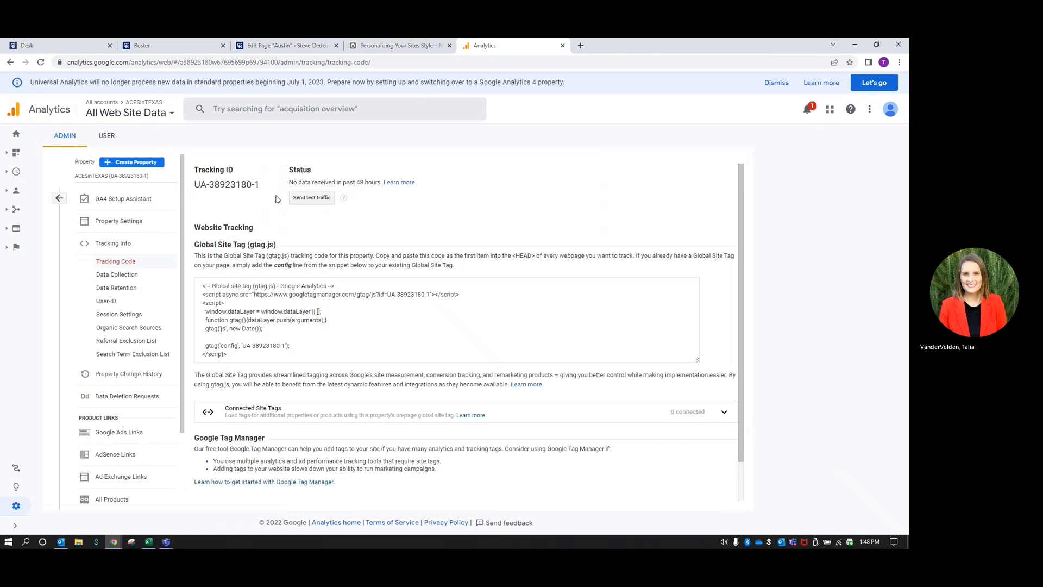
{"action": "left_click_drag", "start_coordinate": [264, 188], "coordinate": [195, 185]}
{"action": "left_click", "coordinate": [220, 200]}
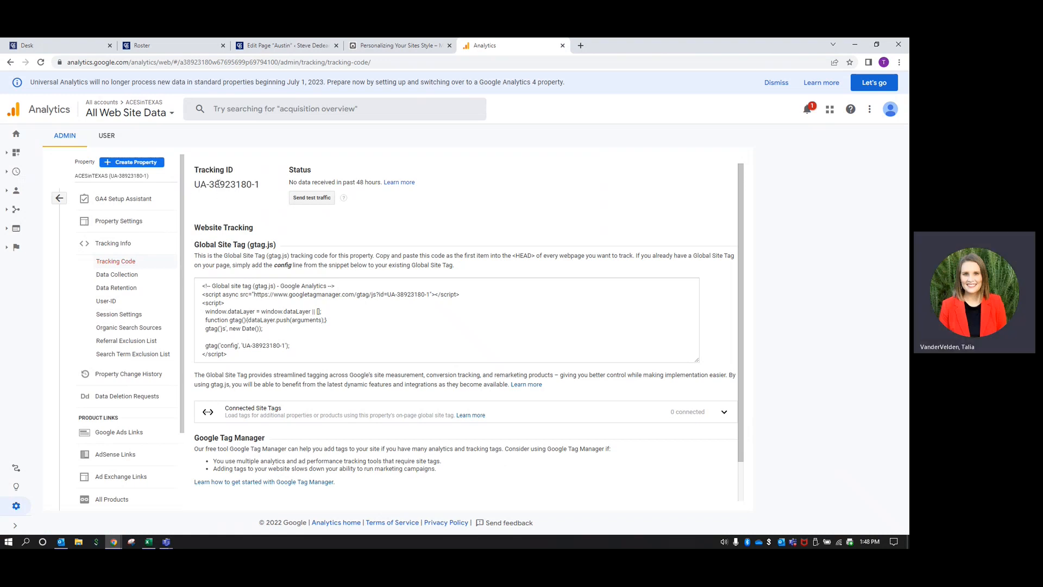
{"action": "left_click", "coordinate": [285, 46]}
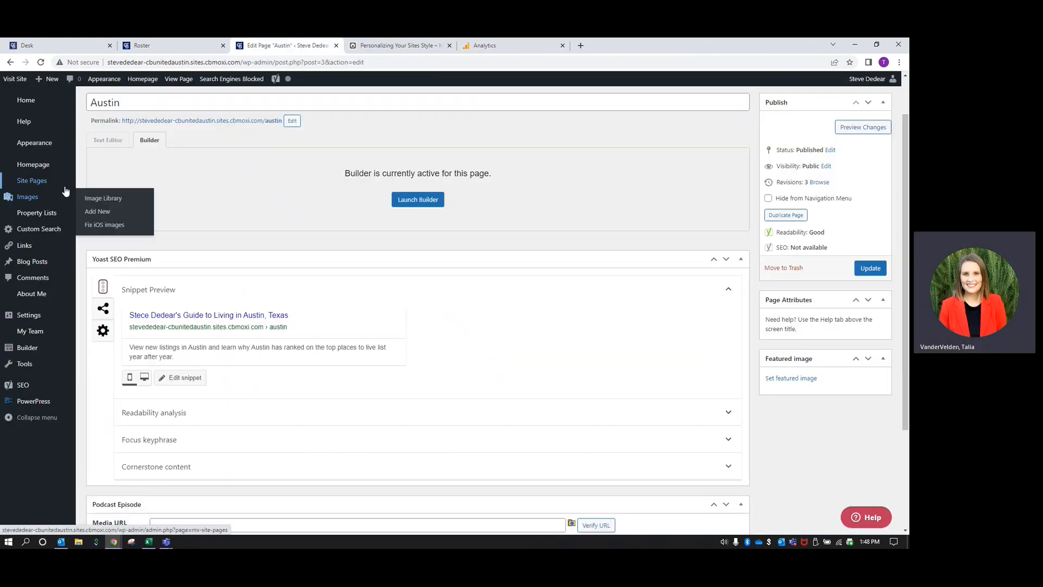
Open Settings > Site Analytics and place the cursor in the empty Web Property ID field
{"action": "left_click", "coordinate": [33, 320]}
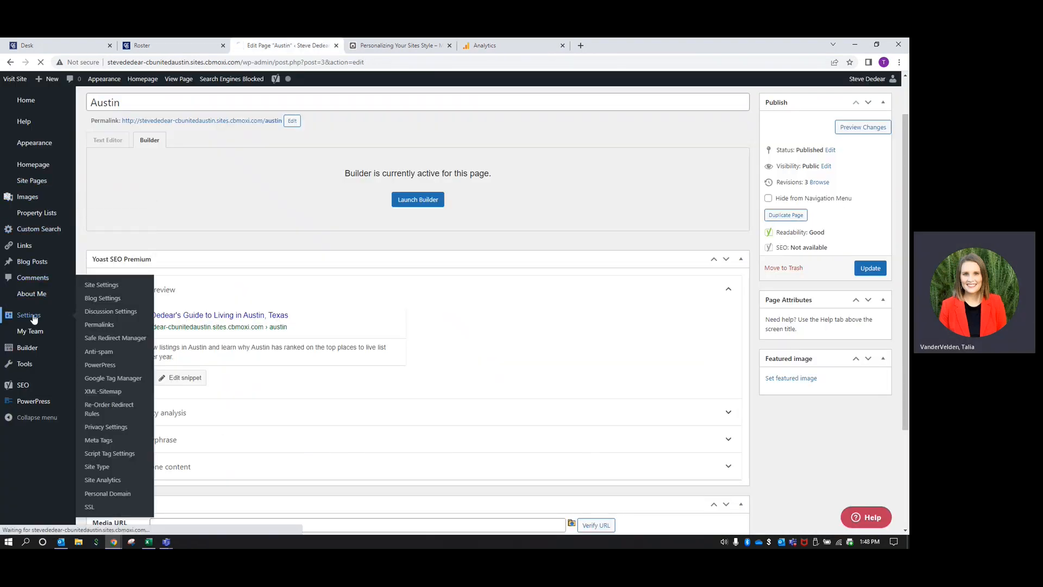
{"action": "scroll", "coordinate": [34, 319], "scroll_direction": "down", "scroll_amount": 2}
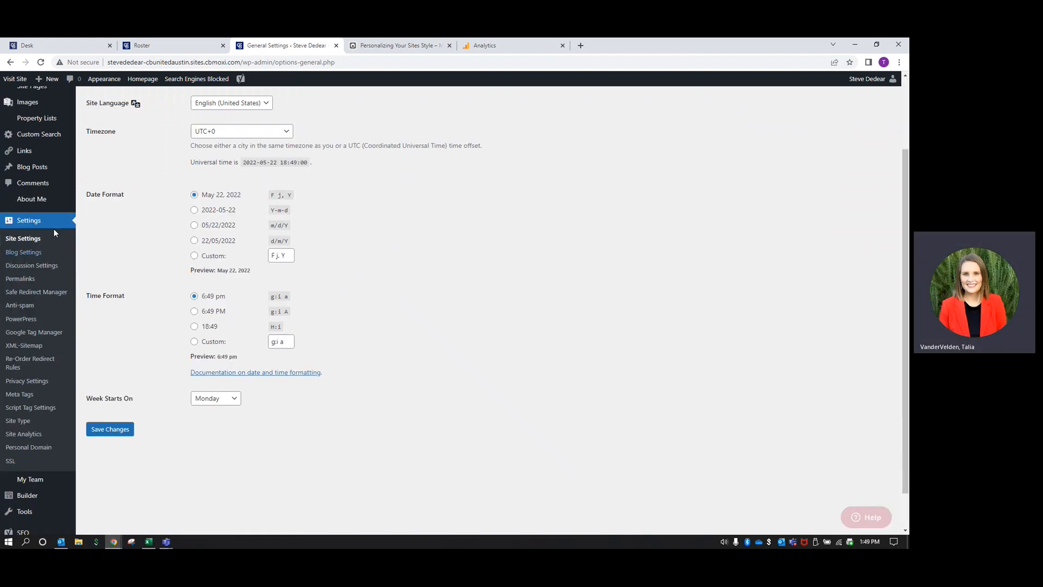
{"action": "left_click", "coordinate": [33, 439]}
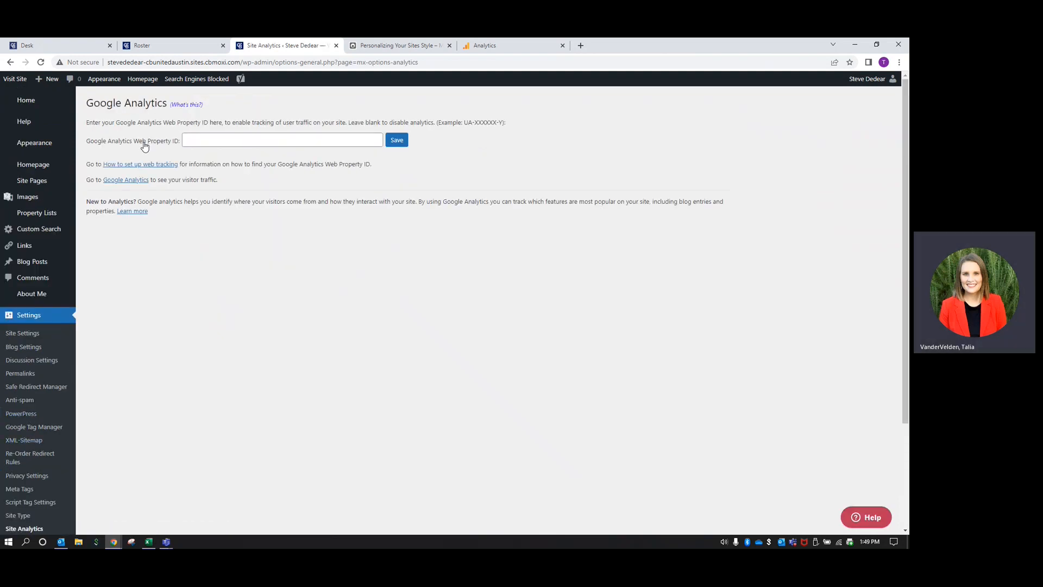
{"action": "left_click", "coordinate": [231, 140]}
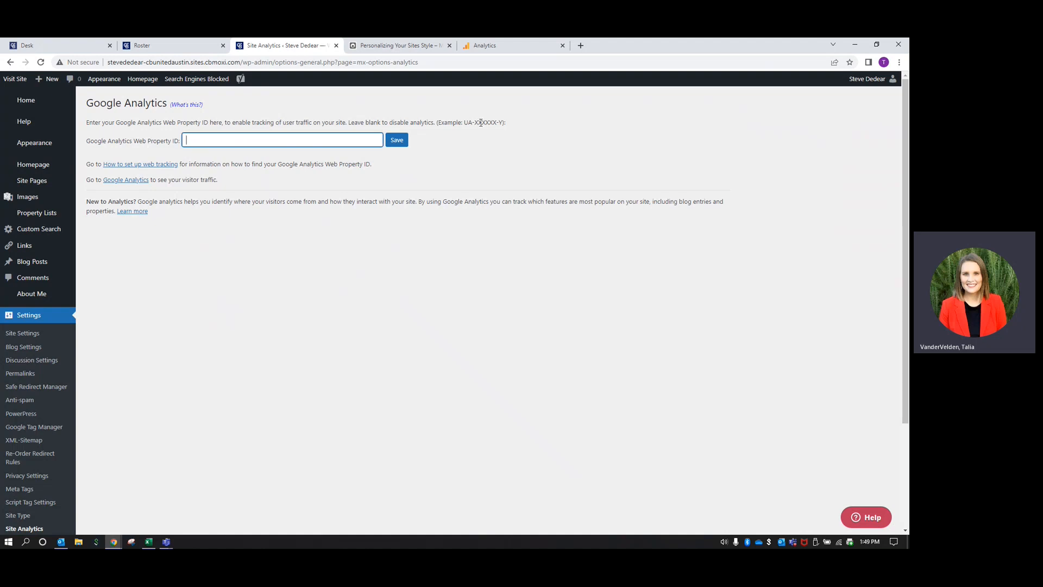
{"action": "left_click_drag", "start_coordinate": [464, 122], "coordinate": [510, 124]}
{"action": "left_click", "coordinate": [518, 125]}
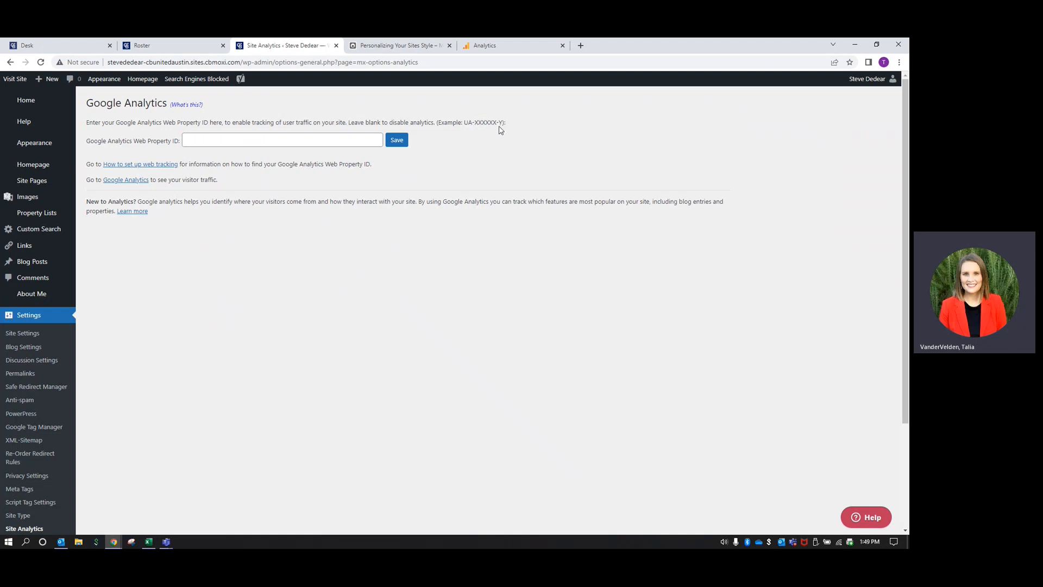
{"action": "left_click", "coordinate": [514, 44]}
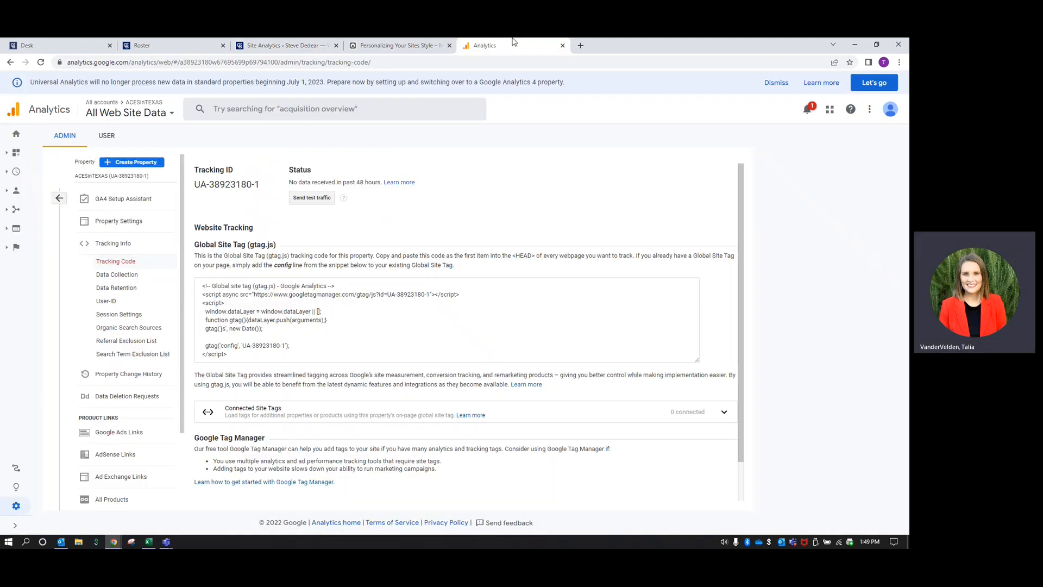
Select the Tracking ID on the Tracking Code page and return to the Web Property ID field
{"action": "left_click_drag", "start_coordinate": [197, 184], "coordinate": [263, 186]}
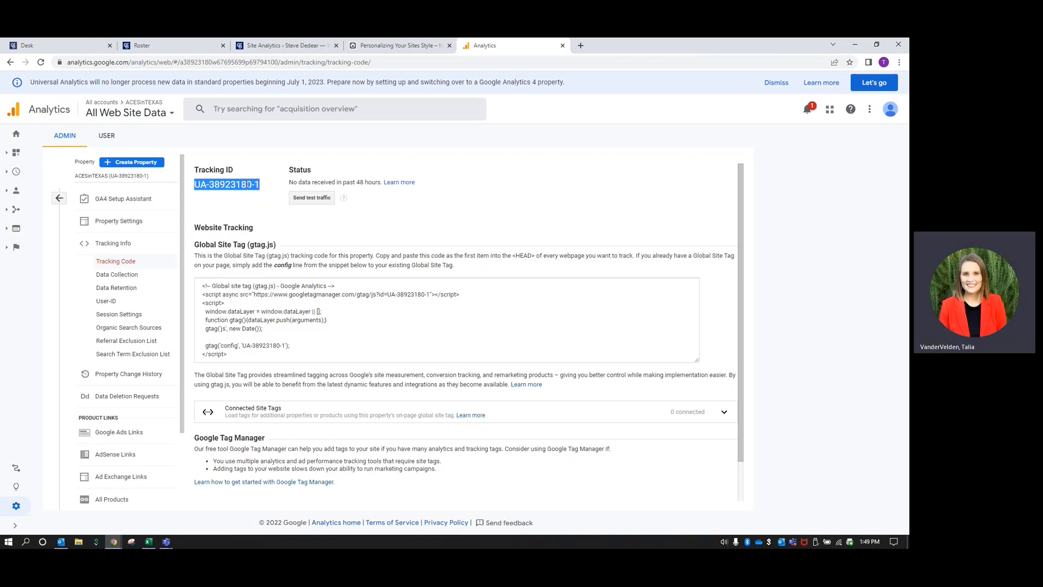
{"action": "left_click", "coordinate": [258, 45]}
{"action": "left_click", "coordinate": [242, 141]}
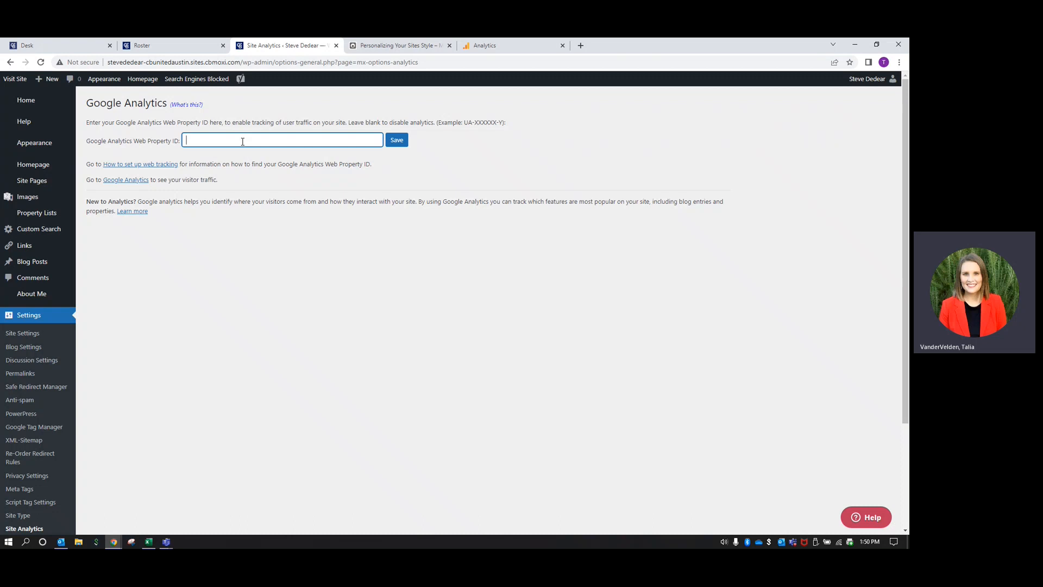
{"action": "left_click", "coordinate": [227, 316]}
{"action": "scroll", "coordinate": [212, 314], "scroll_direction": "down", "scroll_amount": 3}
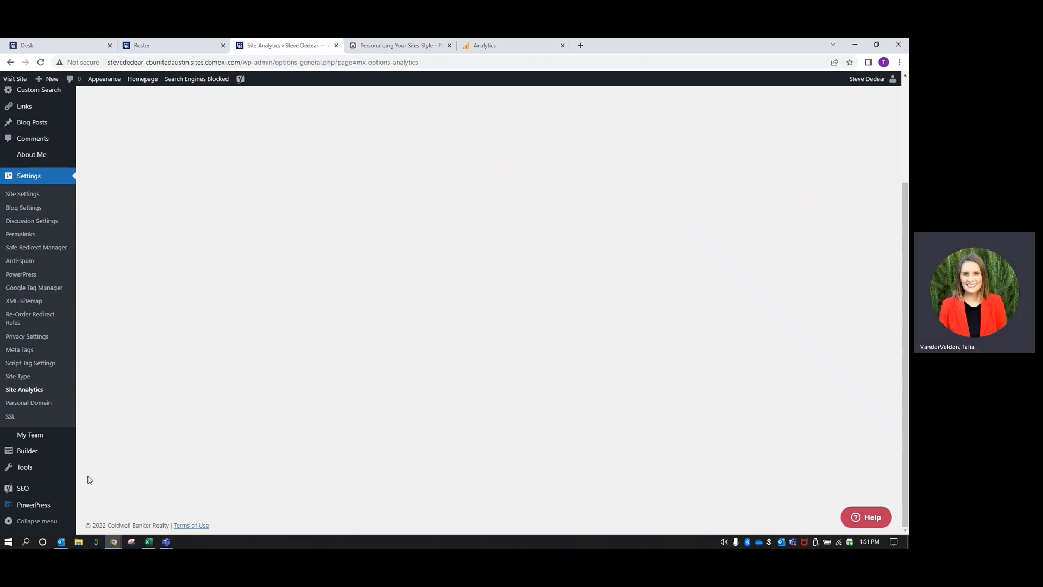
{"action": "mouse_move", "coordinate": [23, 490]}
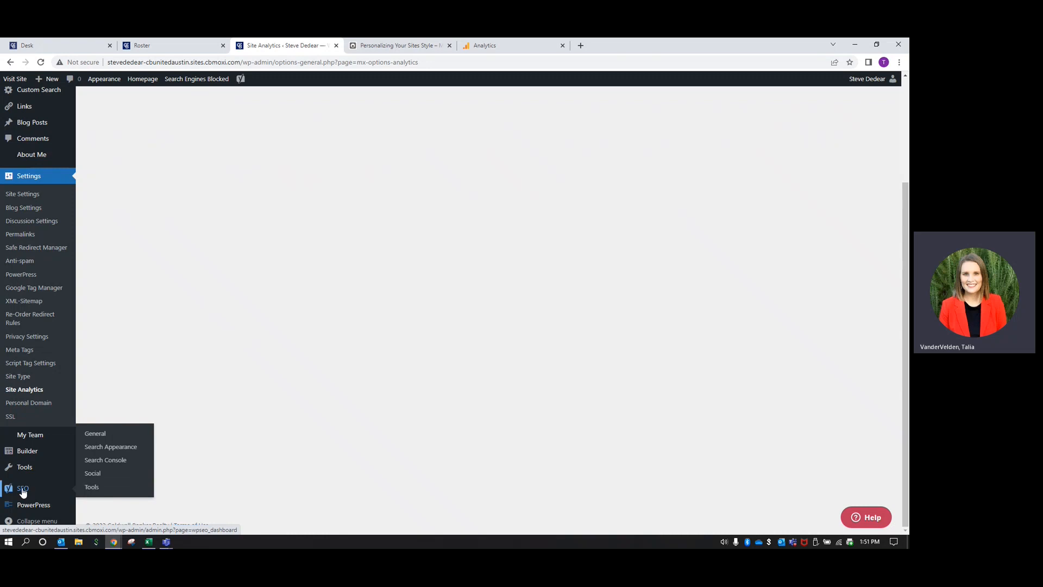
Relaunch the Yoast configuration wizard from the SEO dashboard
{"action": "left_click", "coordinate": [23, 490]}
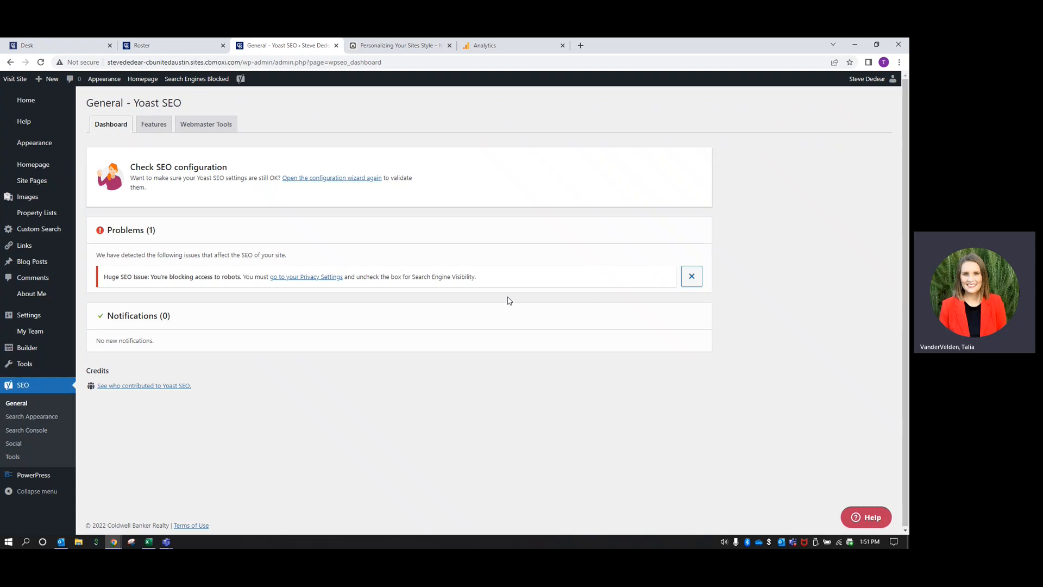
{"action": "left_click", "coordinate": [322, 180]}
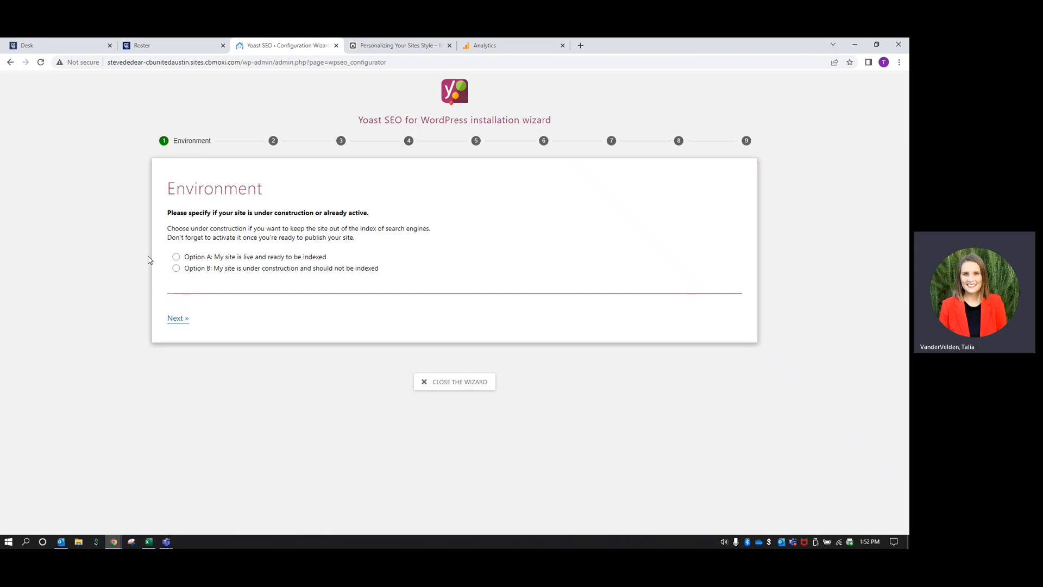
Mark the site as live (Option A) and describe it as a small offline business
{"action": "left_click", "coordinate": [177, 257]}
{"action": "left_click", "coordinate": [181, 320]}
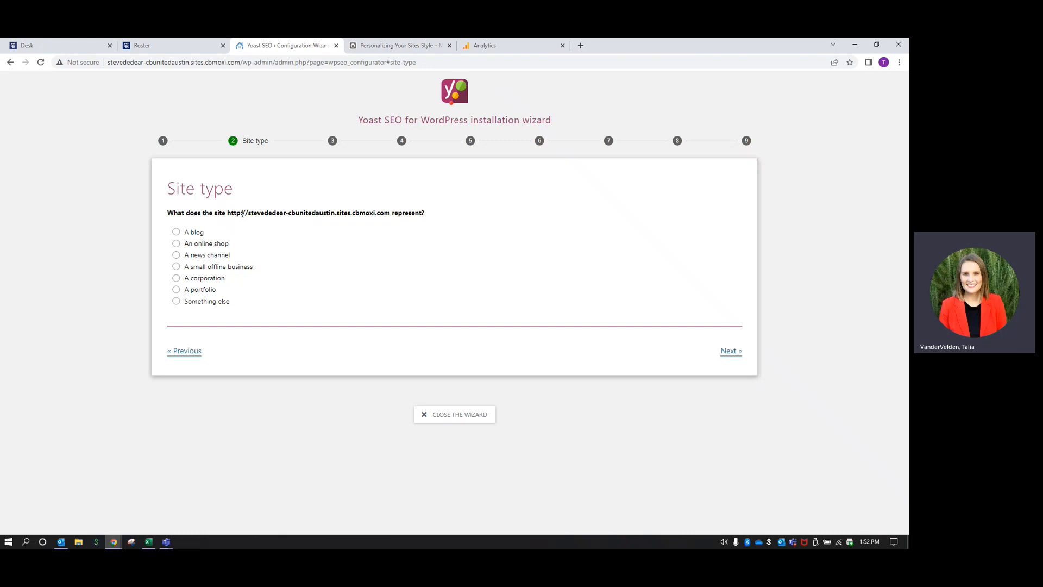
{"action": "left_click", "coordinate": [194, 267]}
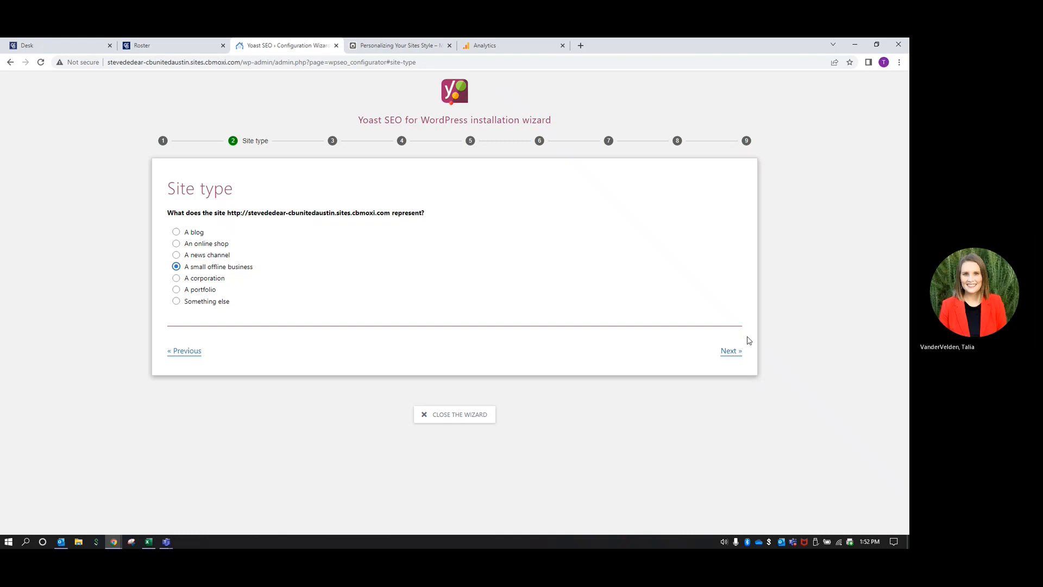
{"action": "left_click", "coordinate": [737, 352]}
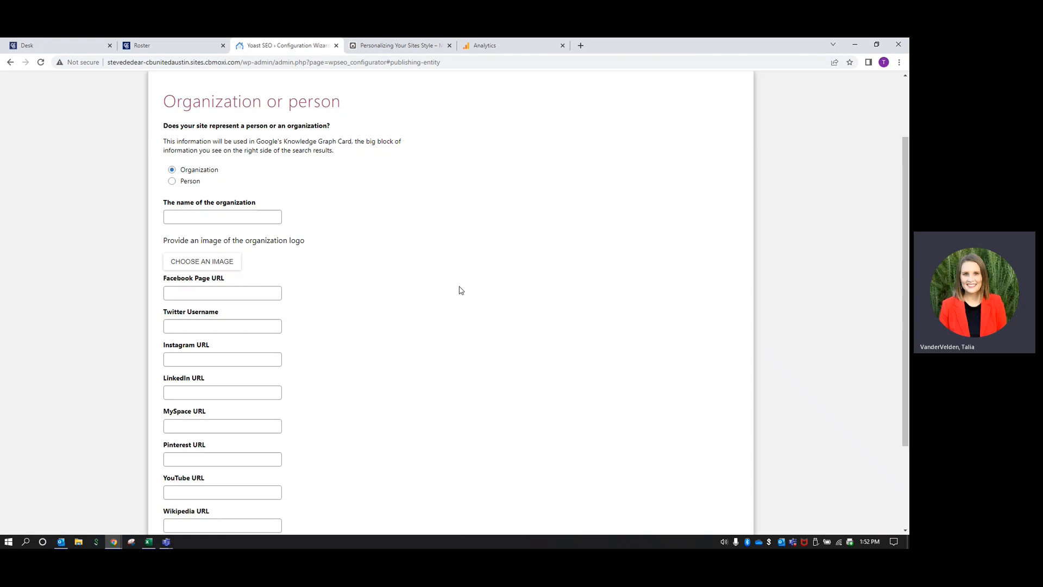
Set the site to represent a Person, choosing the site owner from the list
{"action": "left_click", "coordinate": [191, 183]}
{"action": "left_click", "coordinate": [280, 308]}
{"action": "left_click", "coordinate": [216, 328]}
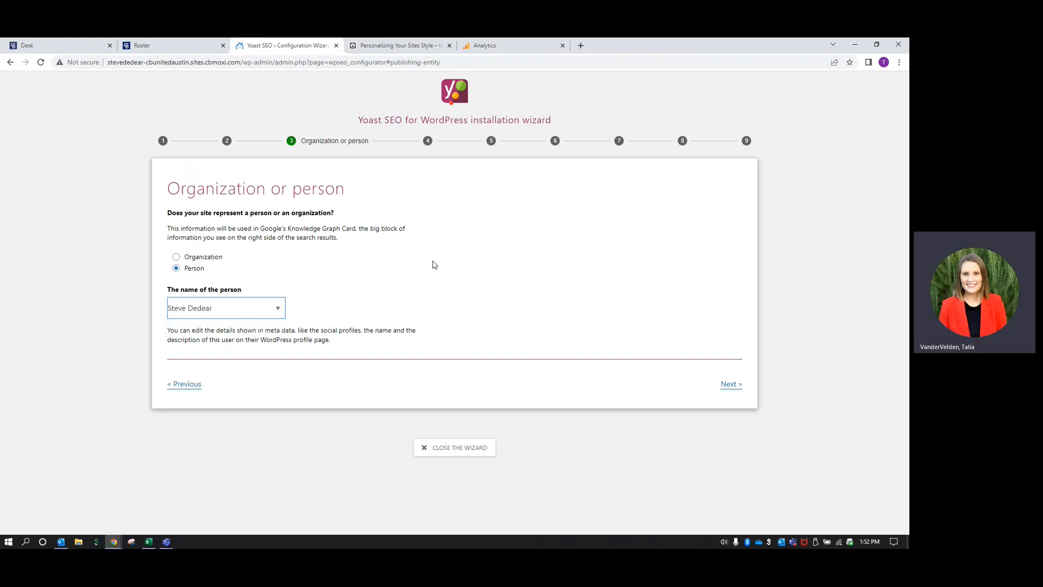
{"action": "left_click", "coordinate": [732, 383]}
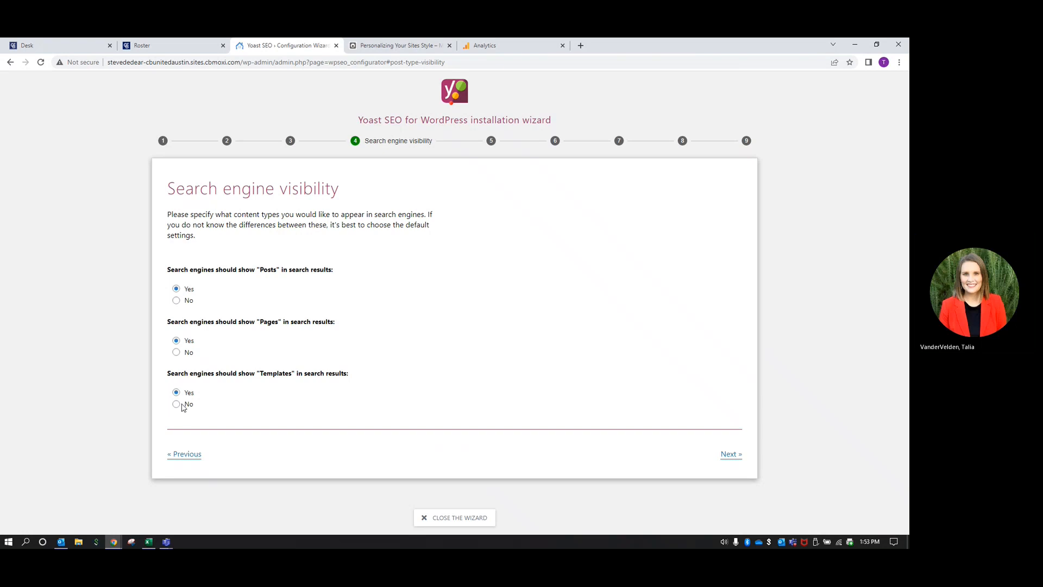
Keep default visibility and single-author settings and choose | as the title separator
{"action": "left_click", "coordinate": [734, 454]}
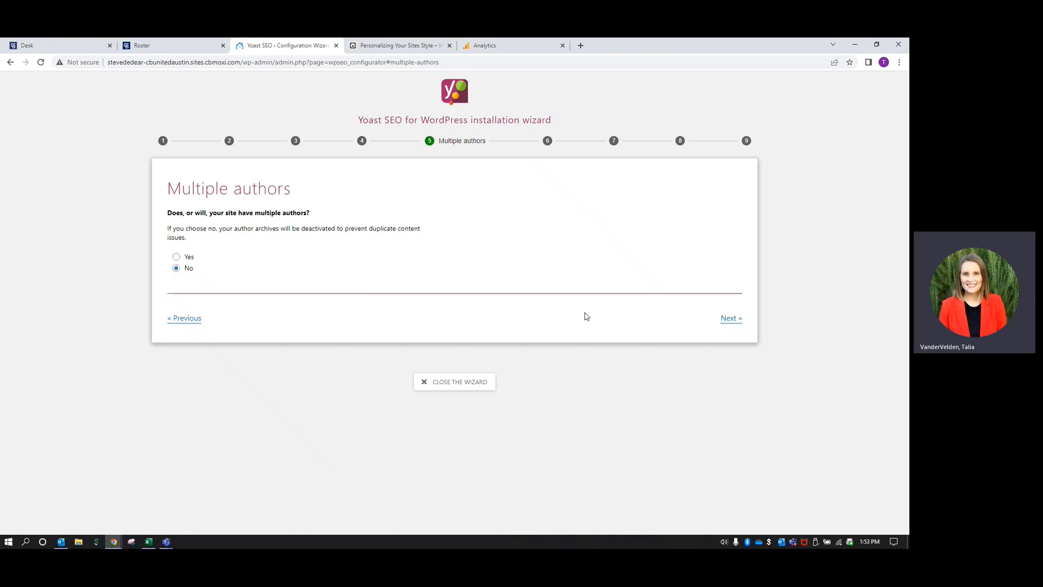
{"action": "left_click", "coordinate": [737, 325]}
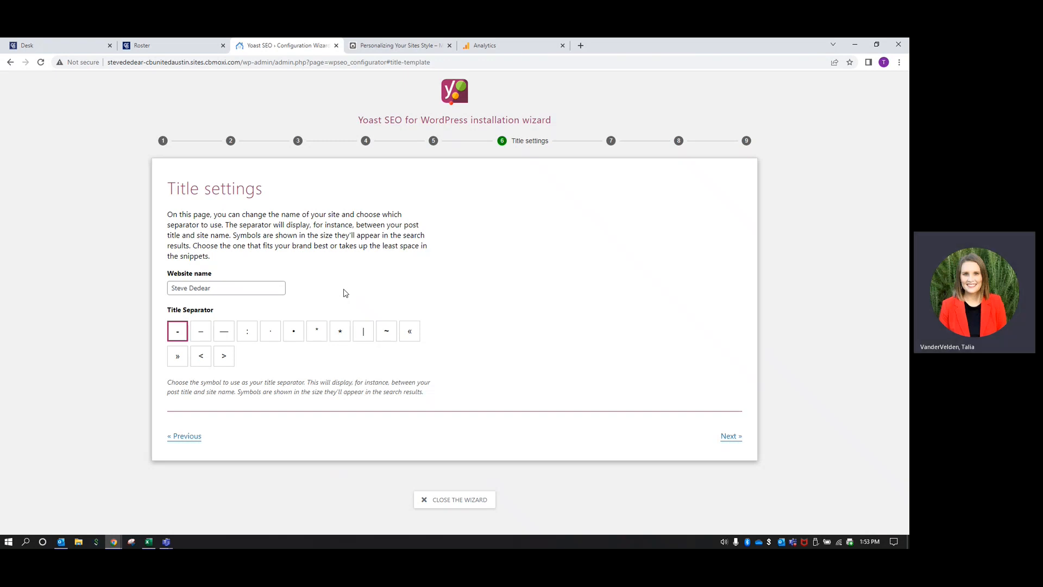
{"action": "left_click", "coordinate": [364, 335]}
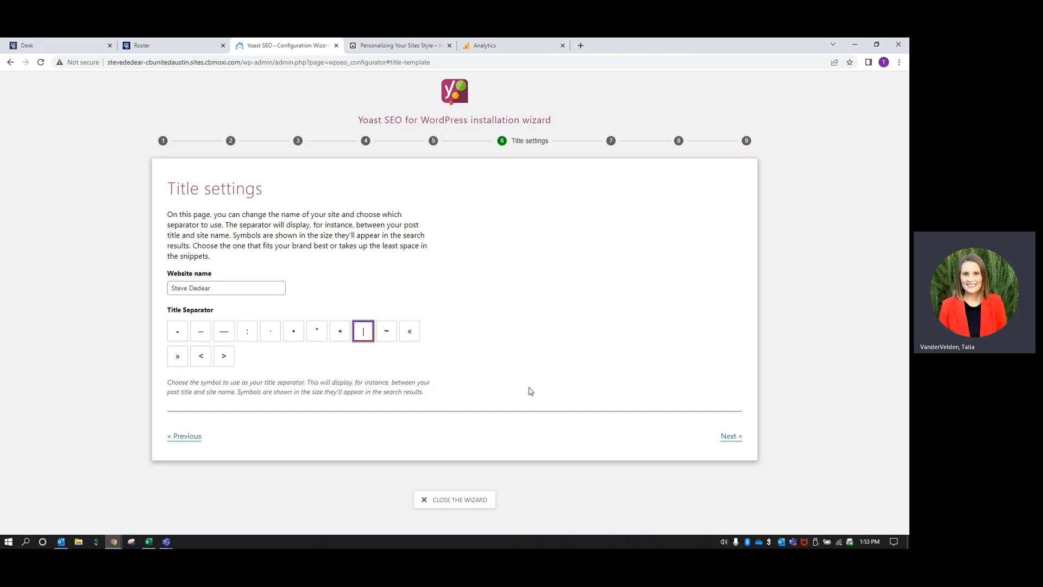
{"action": "left_click", "coordinate": [730, 437]}
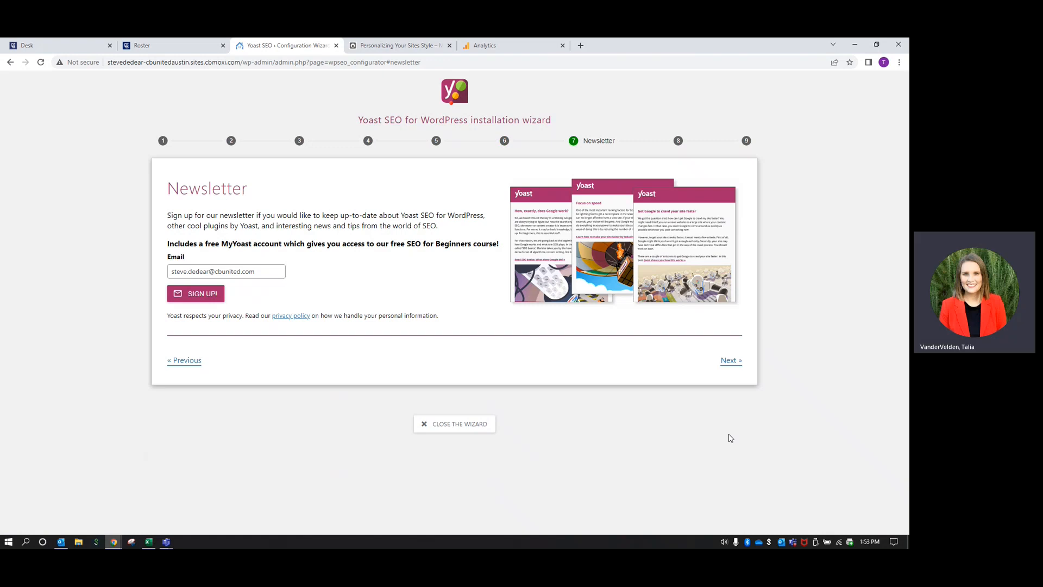
Clear the prefilled Newsletter email and continue without signing up
{"action": "left_click_drag", "start_coordinate": [259, 271], "coordinate": [145, 268]}
{"action": "key", "text": "BackSpace"}
{"action": "left_click", "coordinate": [677, 364]}
{"action": "left_click", "coordinate": [729, 361]}
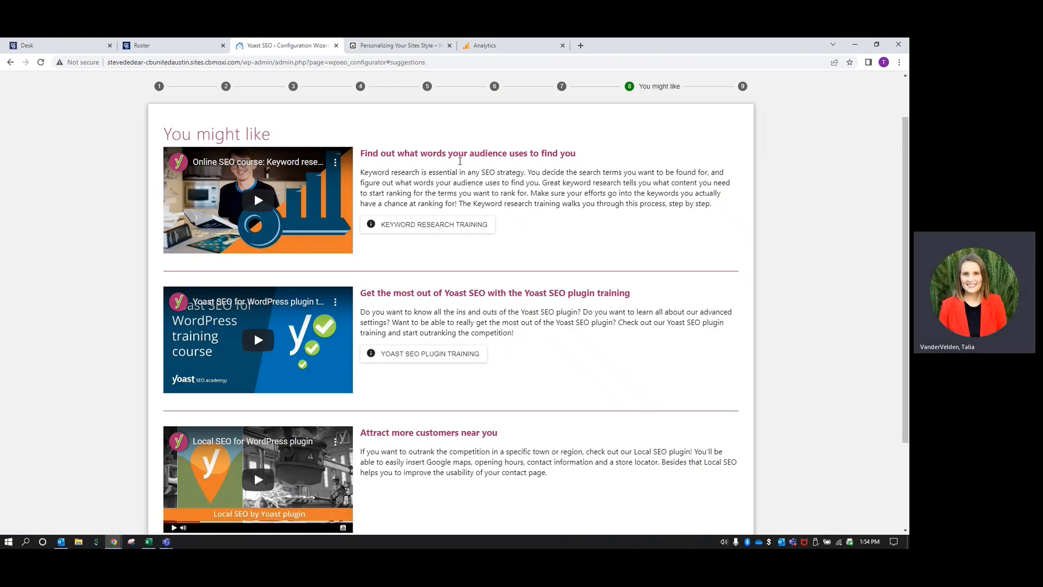
Look over the 'You might like' page and advance to the wizard's Success! step
{"action": "scroll", "coordinate": [524, 255], "scroll_direction": "down", "scroll_amount": 2}
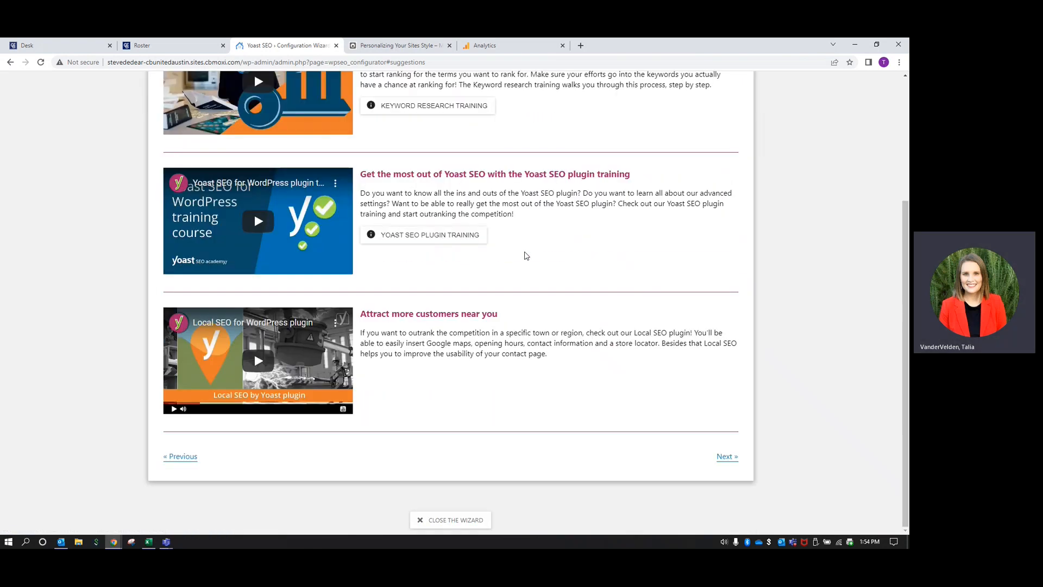
{"action": "scroll", "coordinate": [525, 255], "scroll_direction": "up", "scroll_amount": 3}
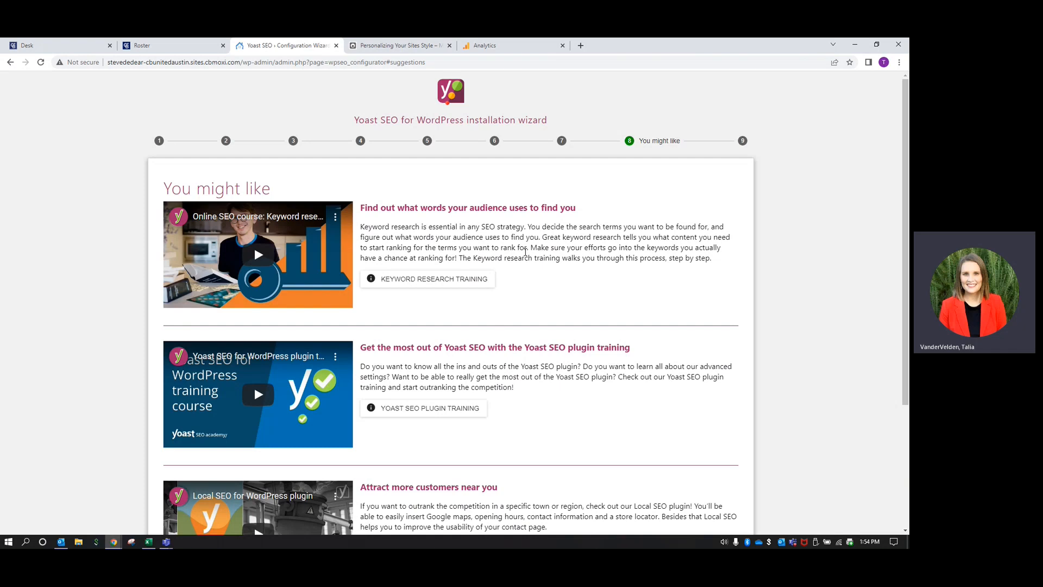
{"action": "scroll", "coordinate": [524, 253], "scroll_direction": "down", "scroll_amount": 3}
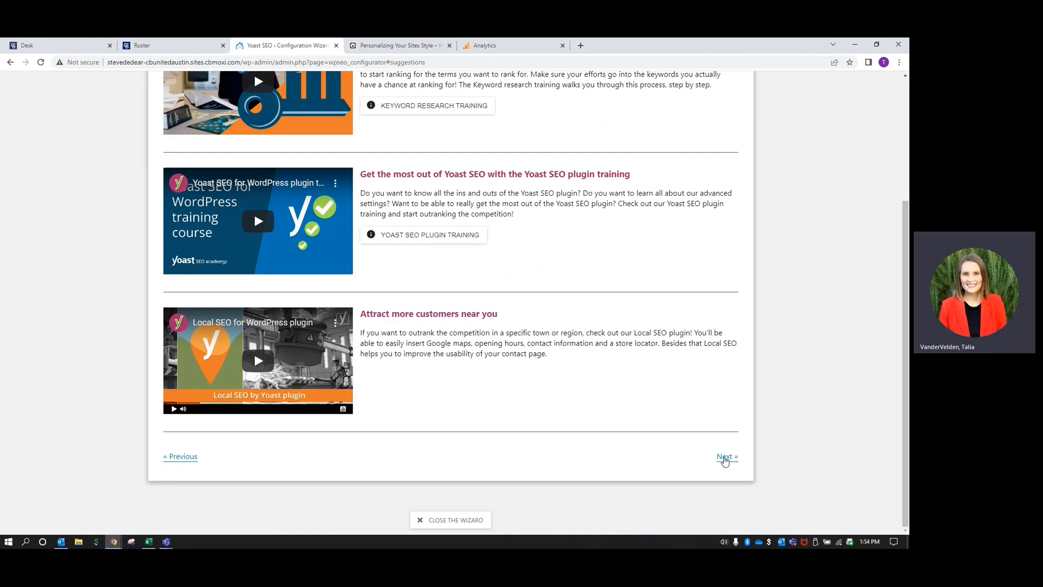
{"action": "left_click", "coordinate": [725, 458]}
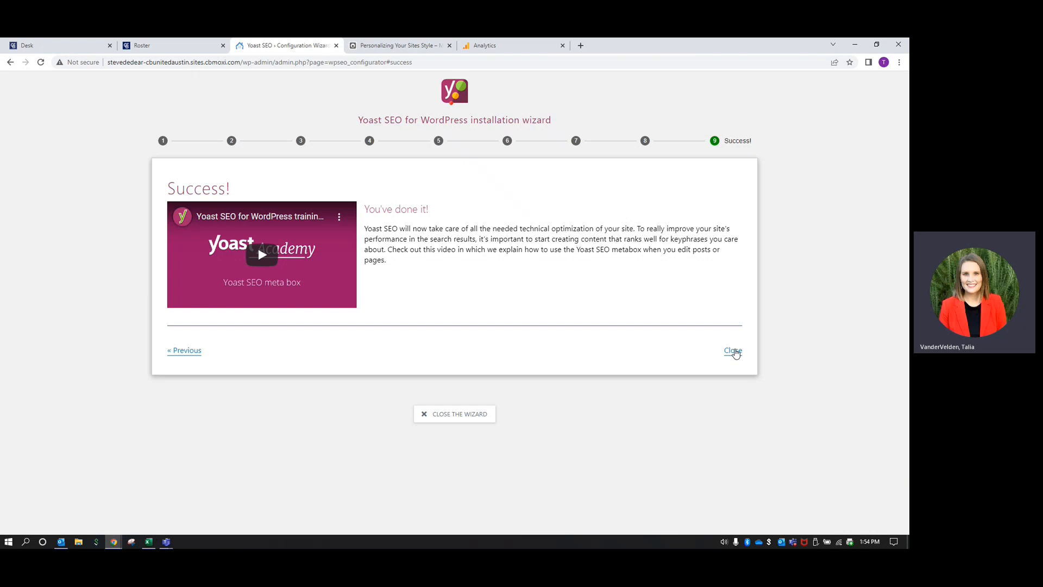
Close the Success! step, mute the homepage-indexing problem, and show the All Pages list
{"action": "left_click", "coordinate": [733, 351]}
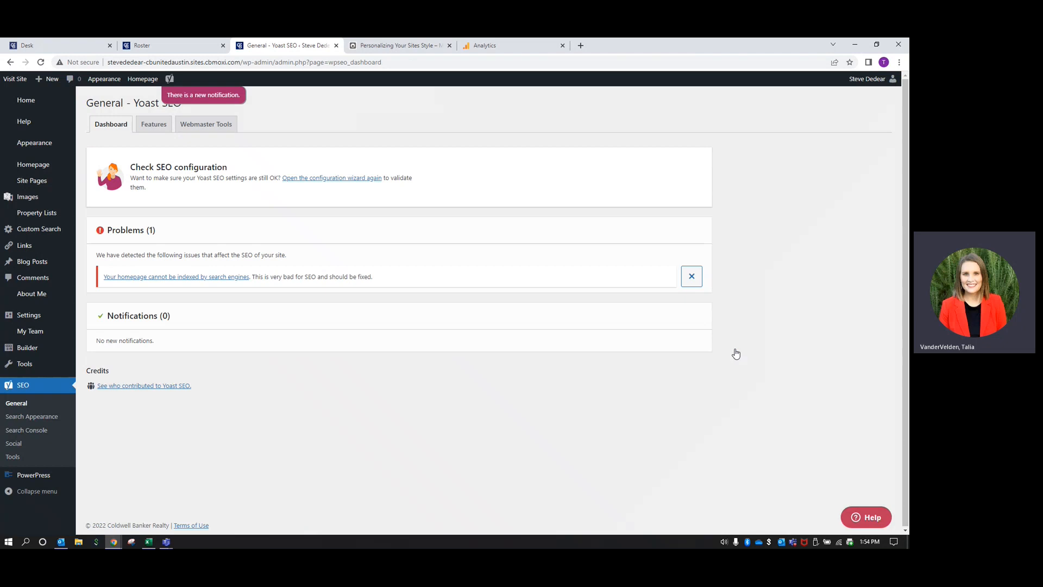
{"action": "left_click", "coordinate": [691, 277]}
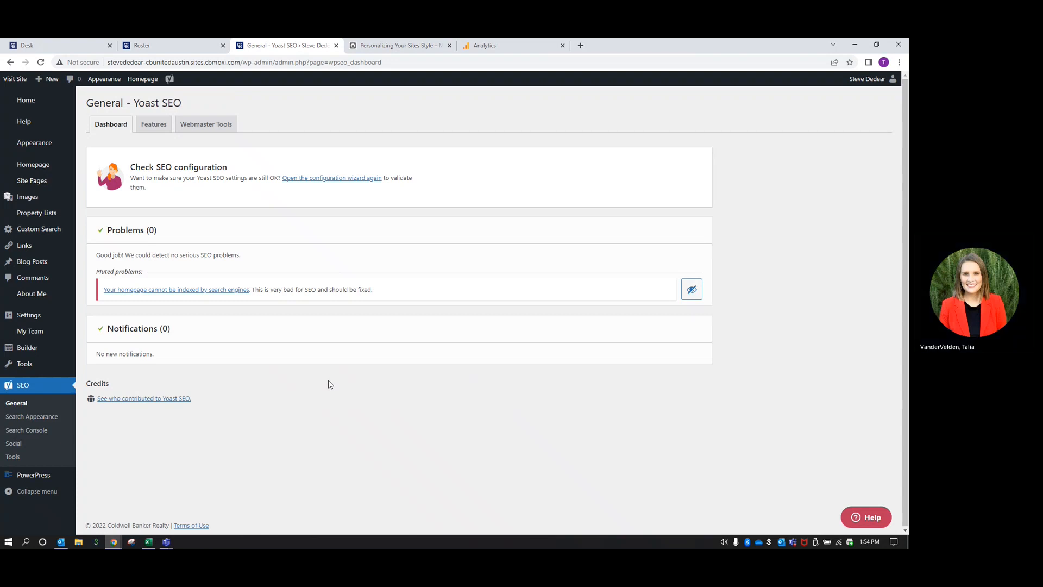
{"action": "left_click", "coordinate": [38, 184]}
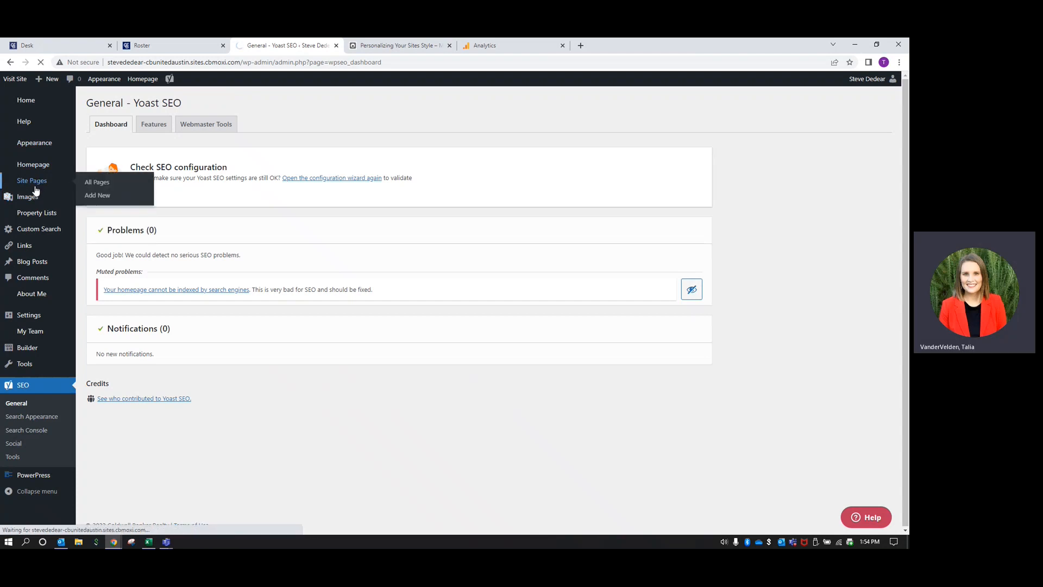